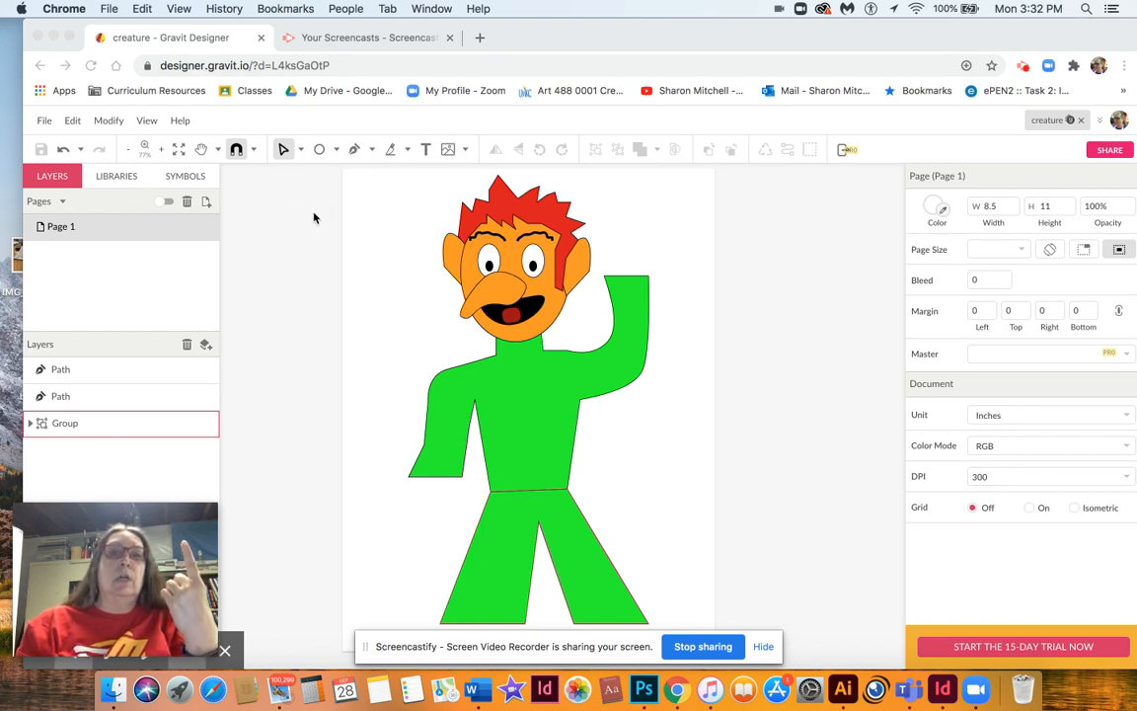
Step: Draw the outer edge and flat tip of a raised finger above the raised arm's cuff with the Pen tool, about 0.32 × 2.18 in
click(370, 149)
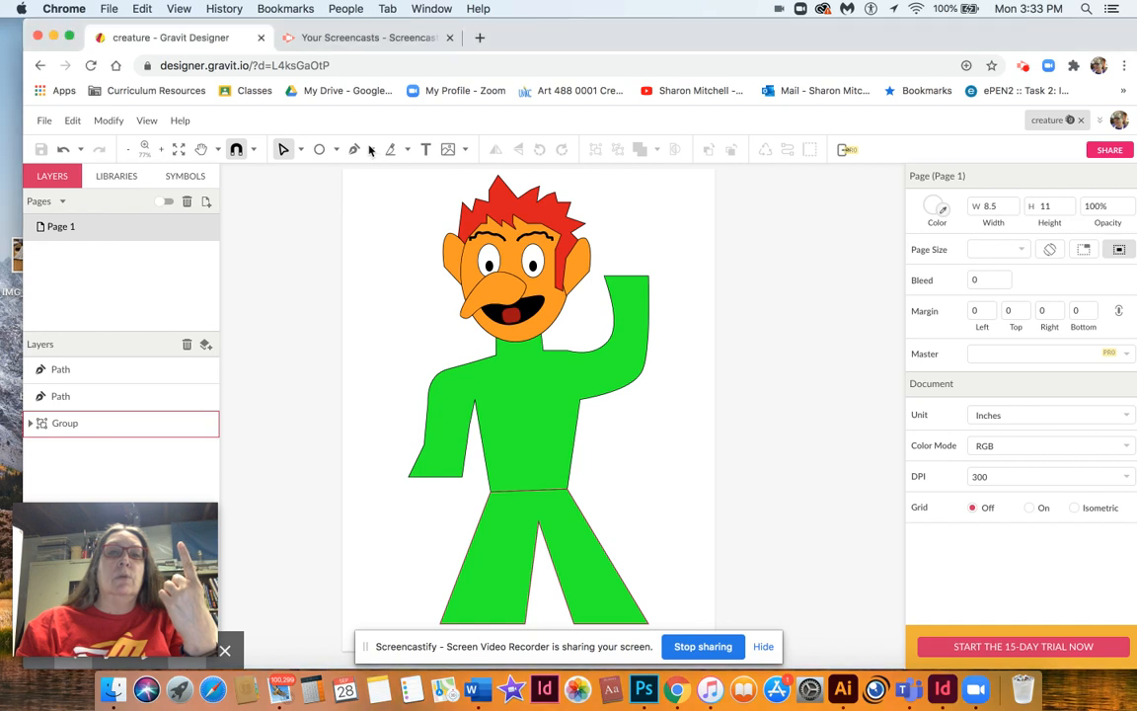
click(354, 149)
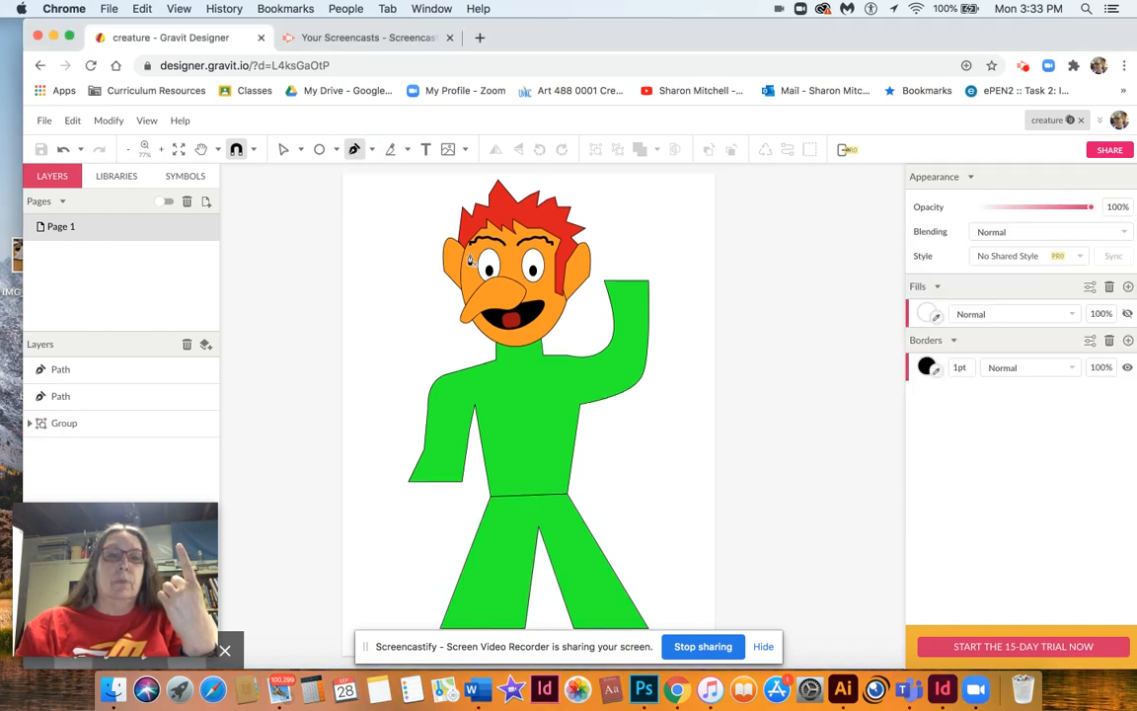
click(643, 283)
click(642, 250)
click(643, 224)
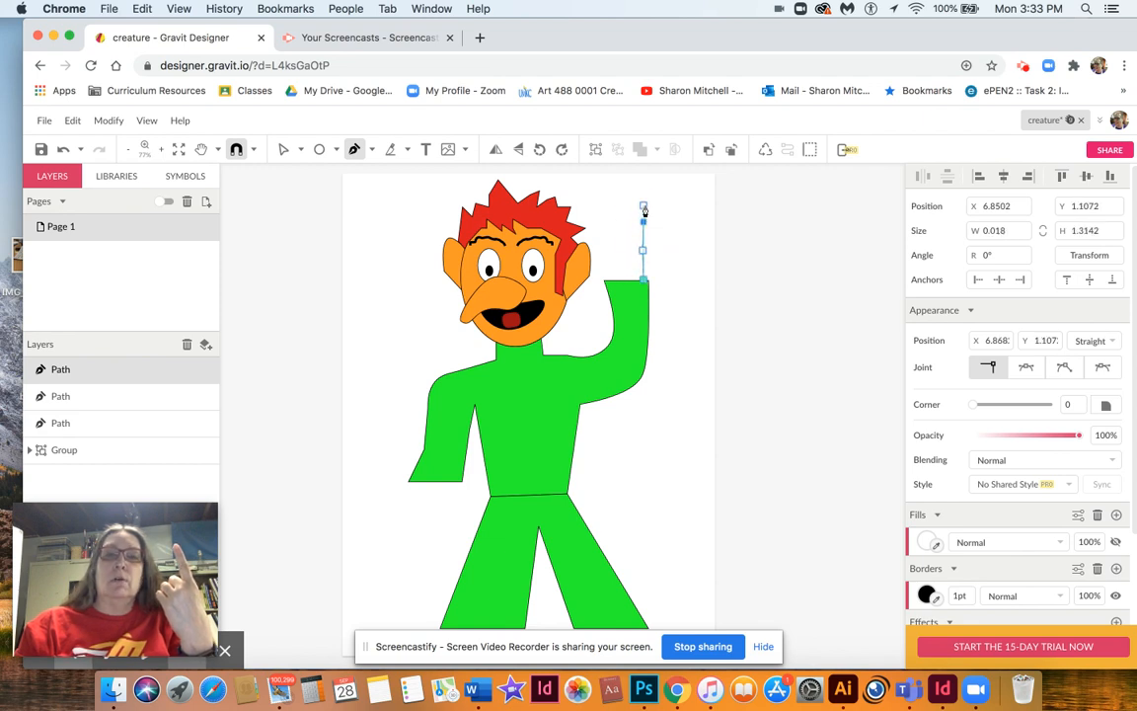
scroll(644, 207, up, 1)
click(643, 201)
scroll(643, 203, up, 1)
scroll(635, 217, up, 1)
click(629, 223)
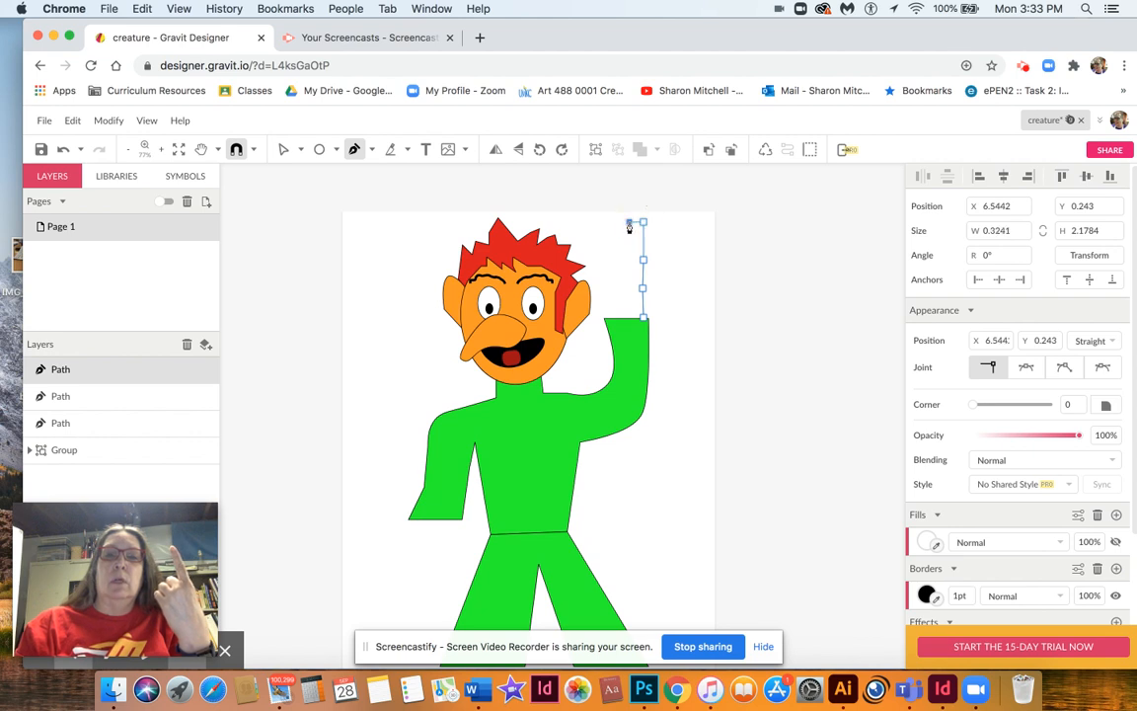
Step: Continue the path down the finger's inner side and around the fist, closing a hand outline about 0.86 in wide and 2.18 in high
click(629, 244)
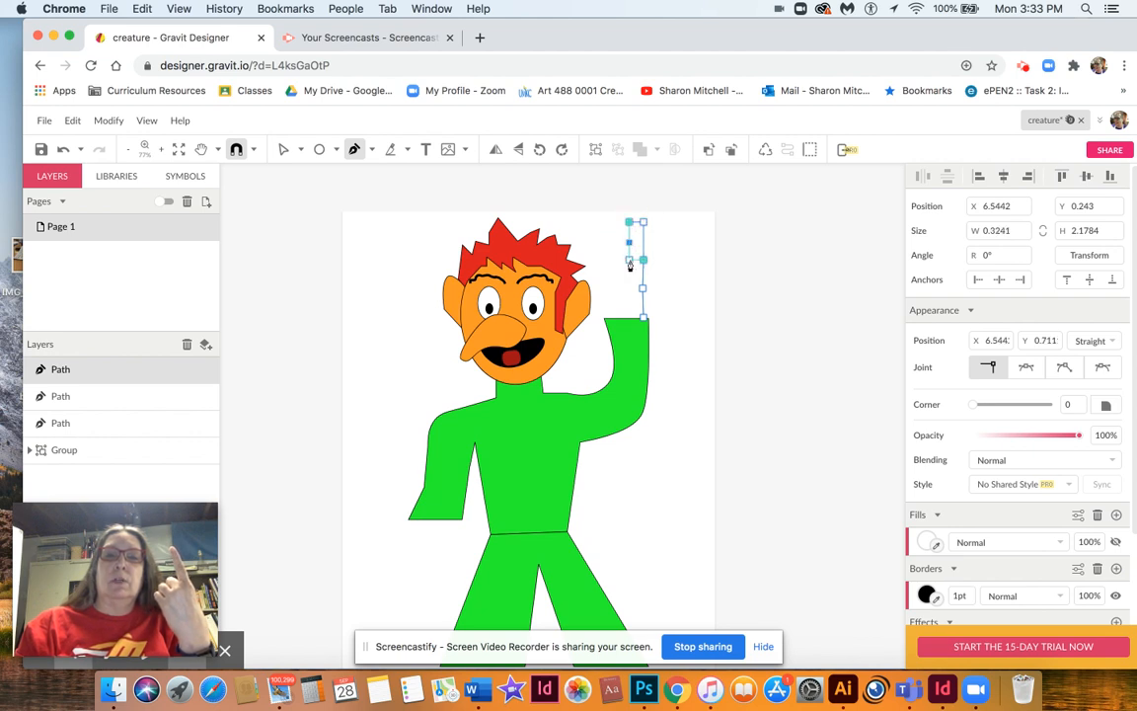
click(629, 261)
click(614, 277)
click(606, 287)
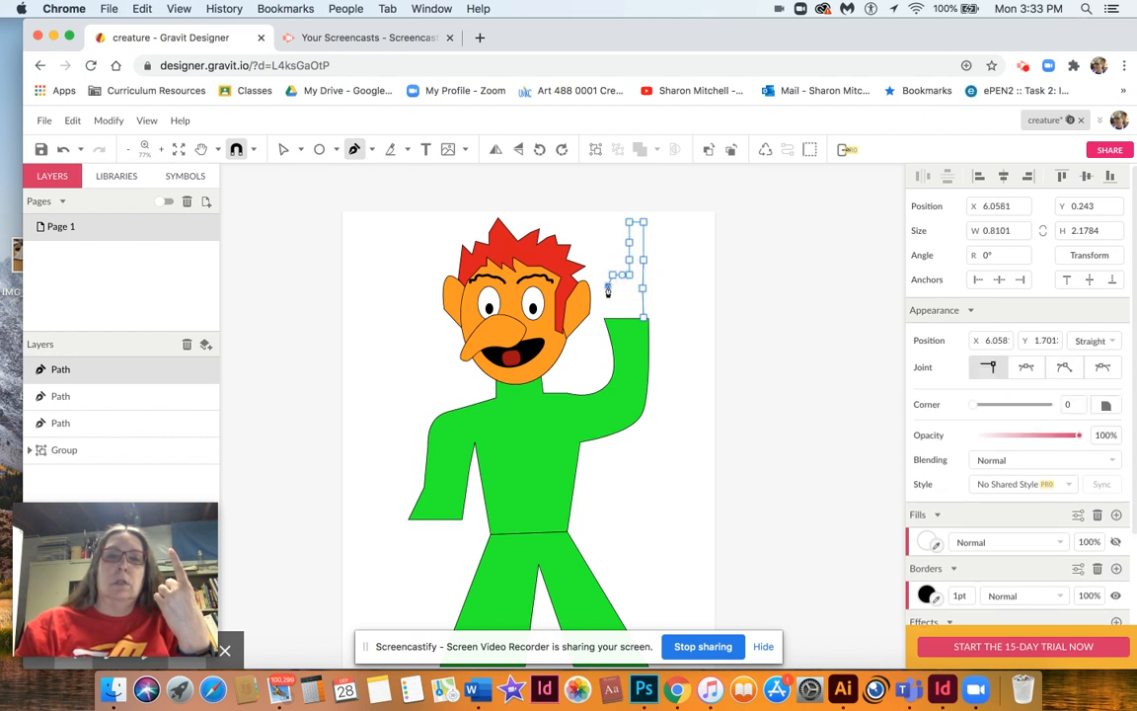
click(605, 296)
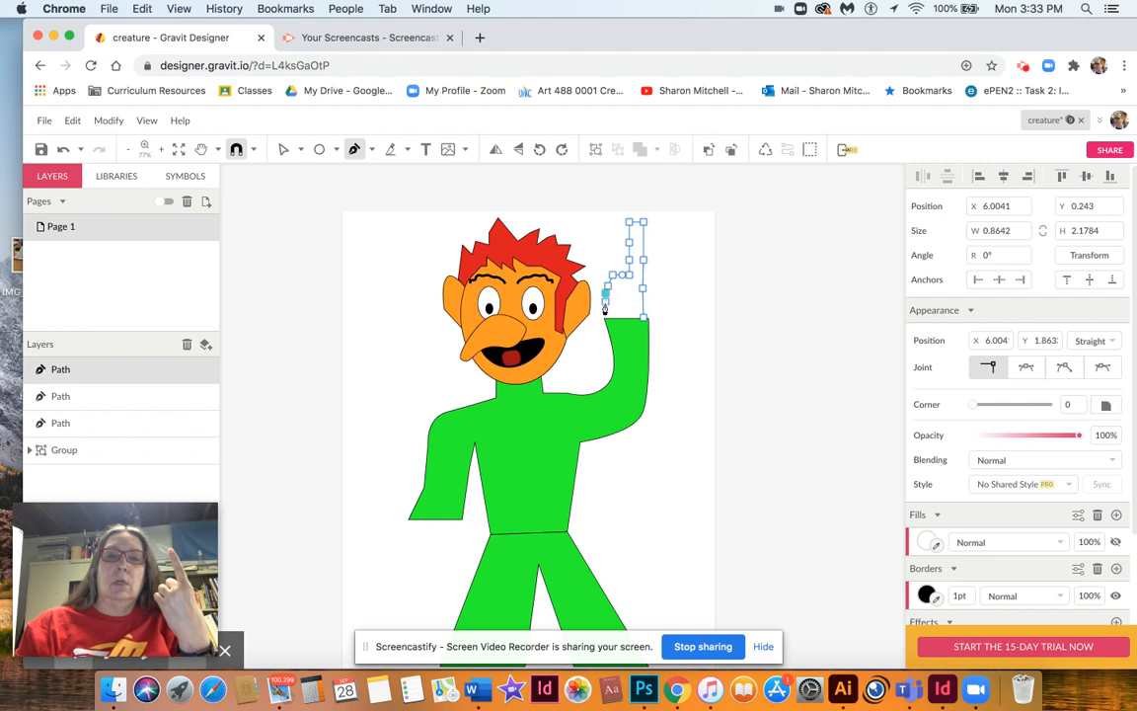
click(606, 318)
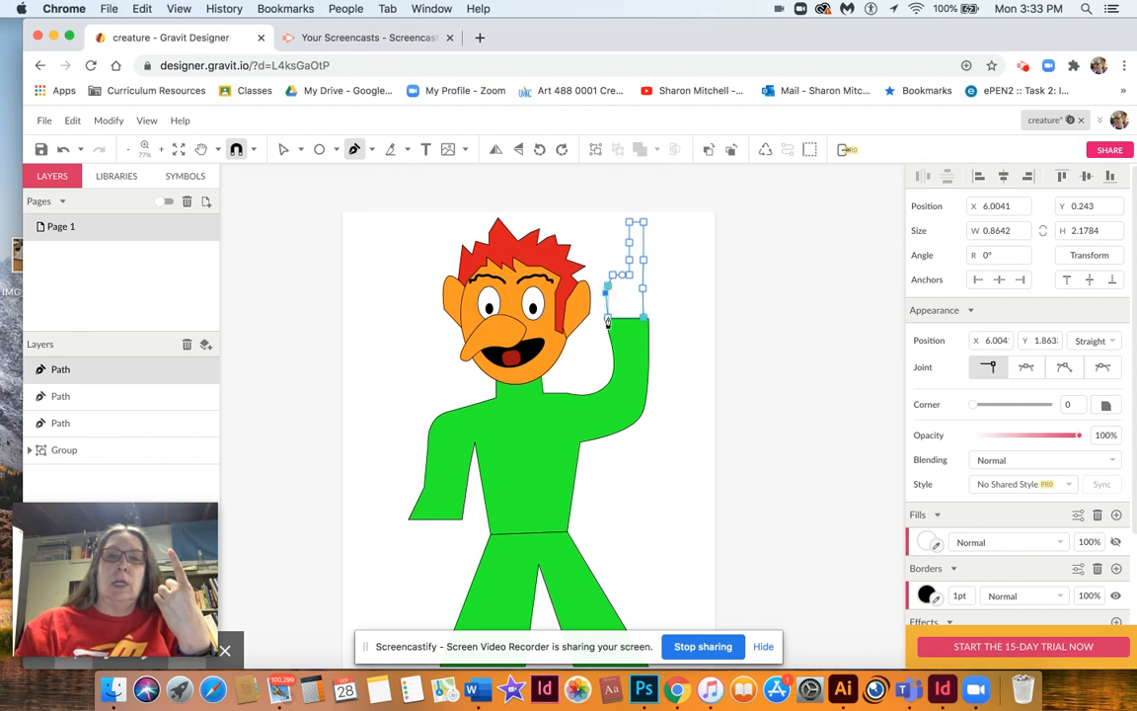
click(642, 320)
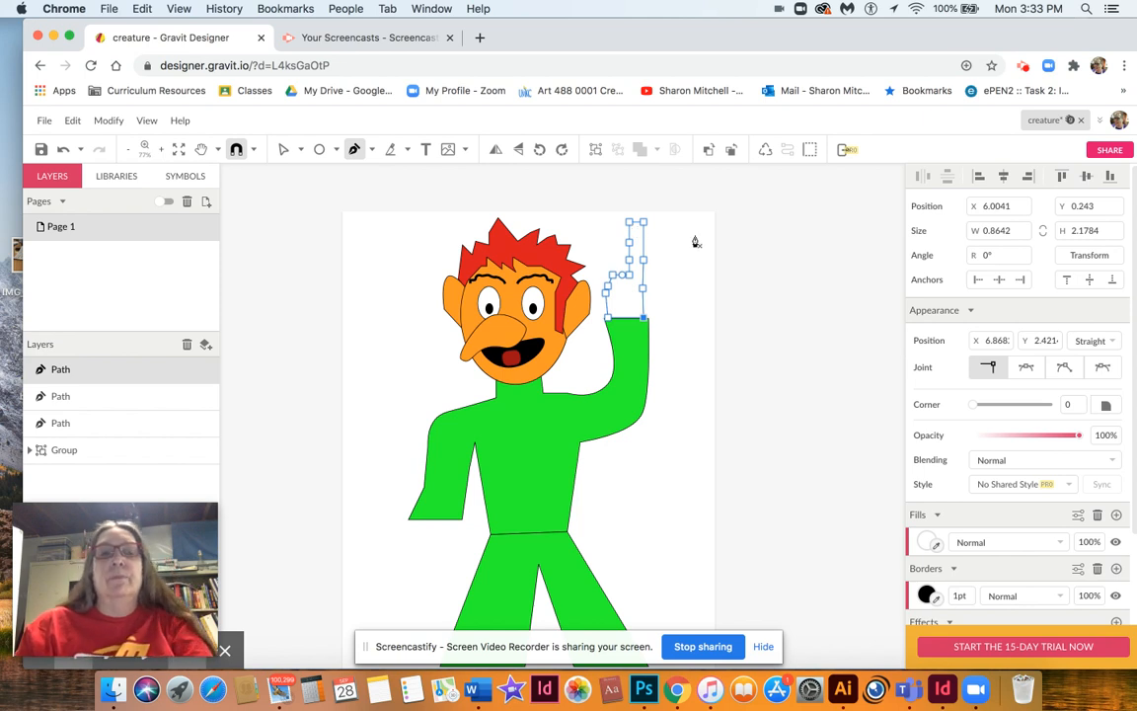
Step: Switch to the Pointer tool and deselect the finished hand outline
scroll(358, 246, up, 2)
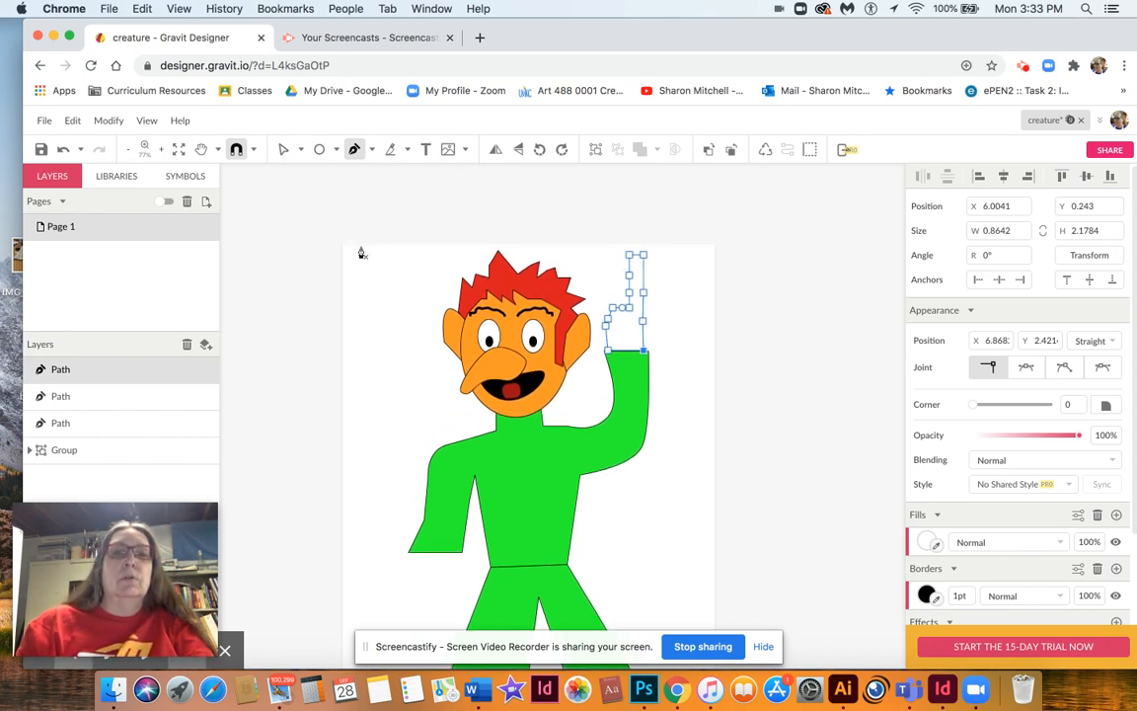
scroll(361, 253, down, 4)
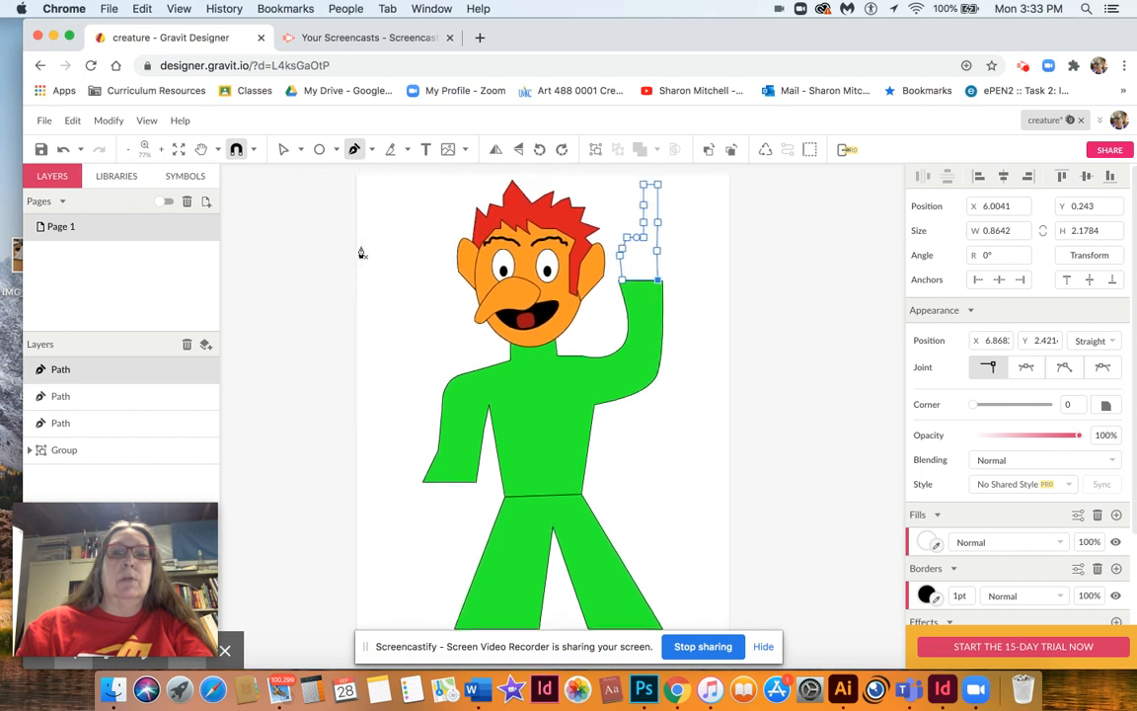
scroll(361, 252, up, 2)
click(283, 149)
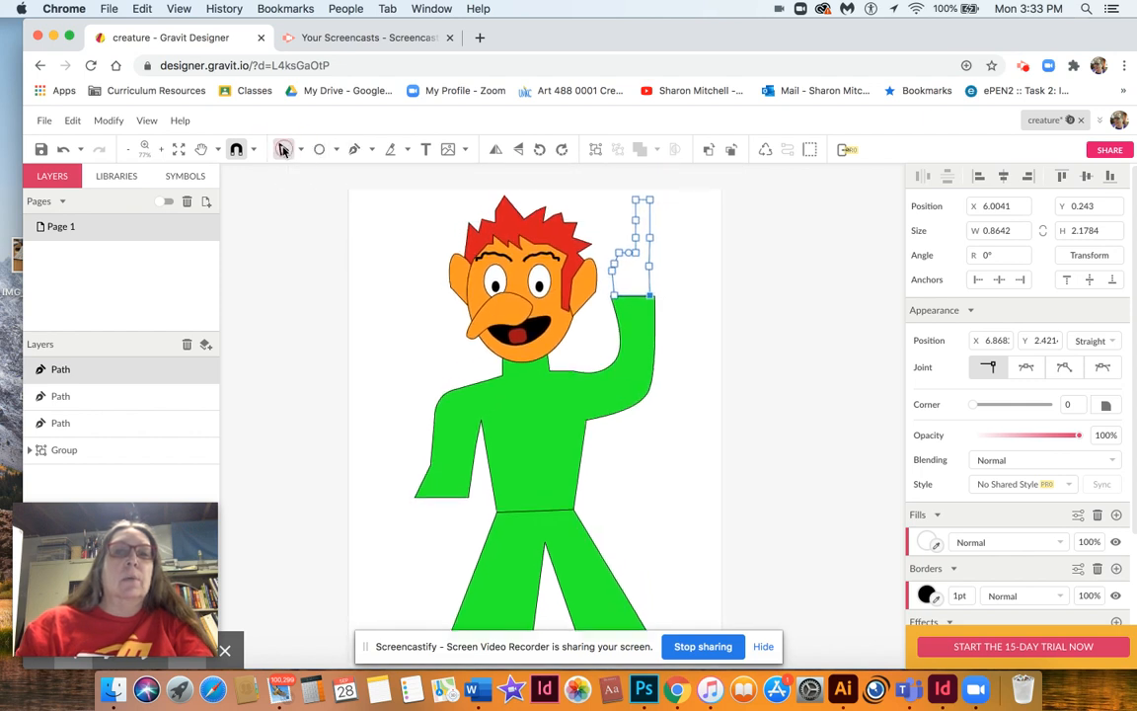
click(298, 152)
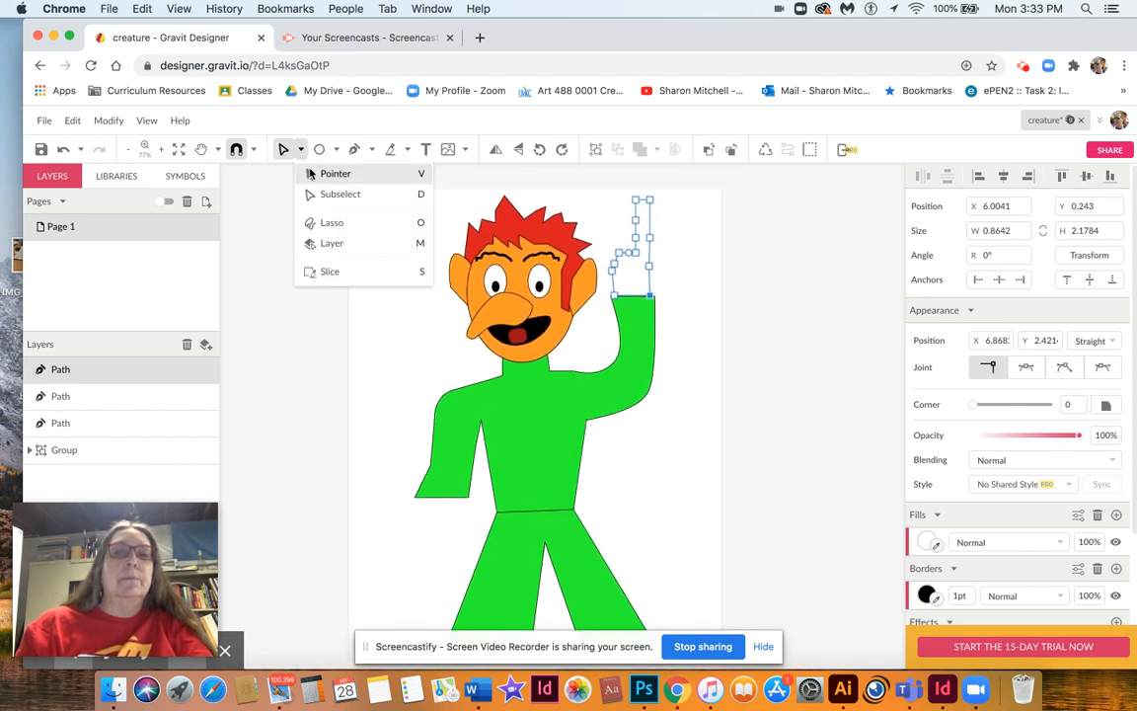
click(312, 174)
click(413, 246)
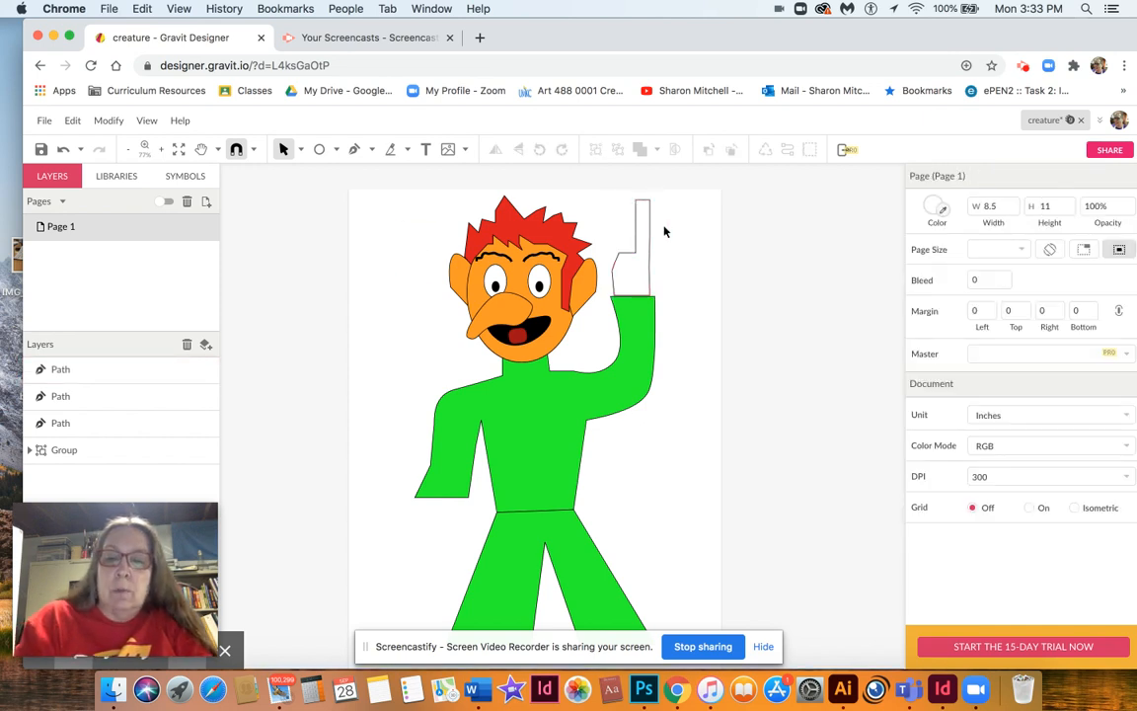
Step: Convert the fingertip's left corner point to a curve with the Subselect tool
scroll(666, 231, up, 2)
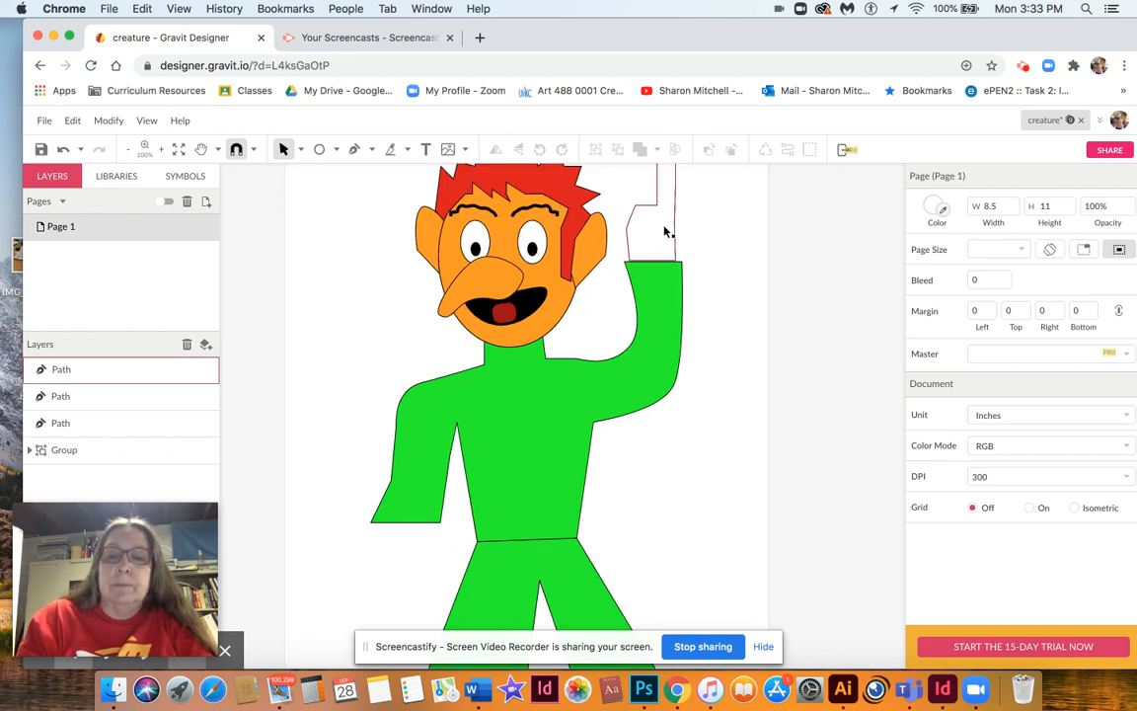
scroll(666, 231, up, 2)
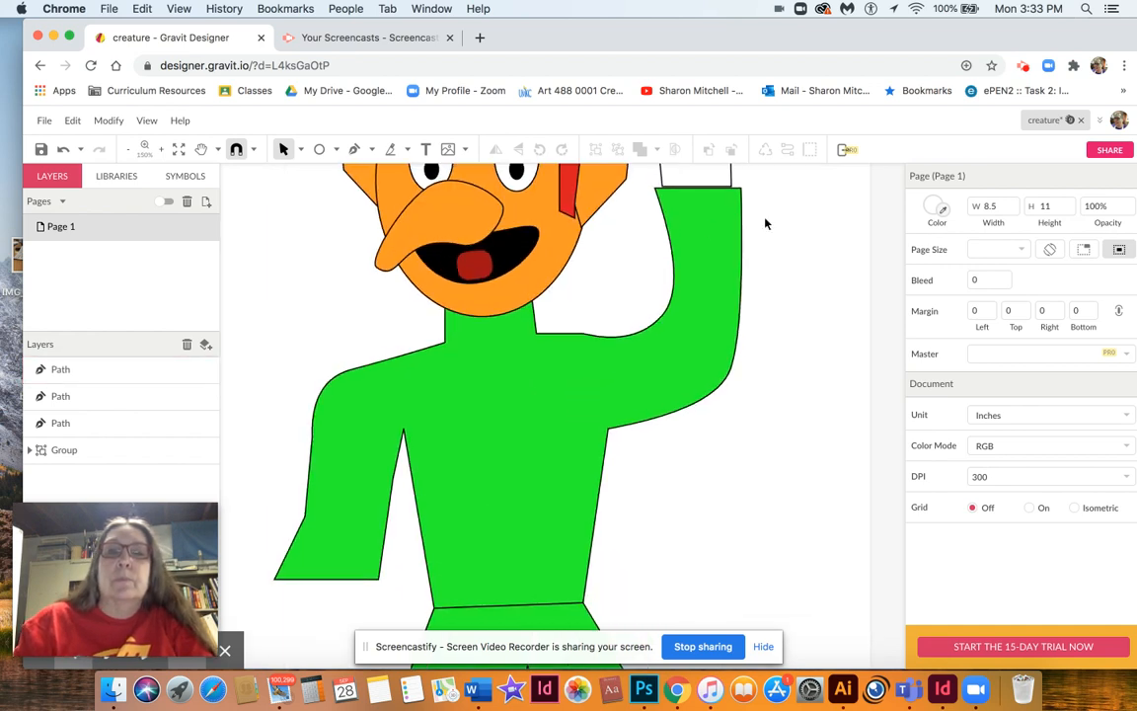
scroll(765, 224, up, 3)
scroll(792, 227, down, 3)
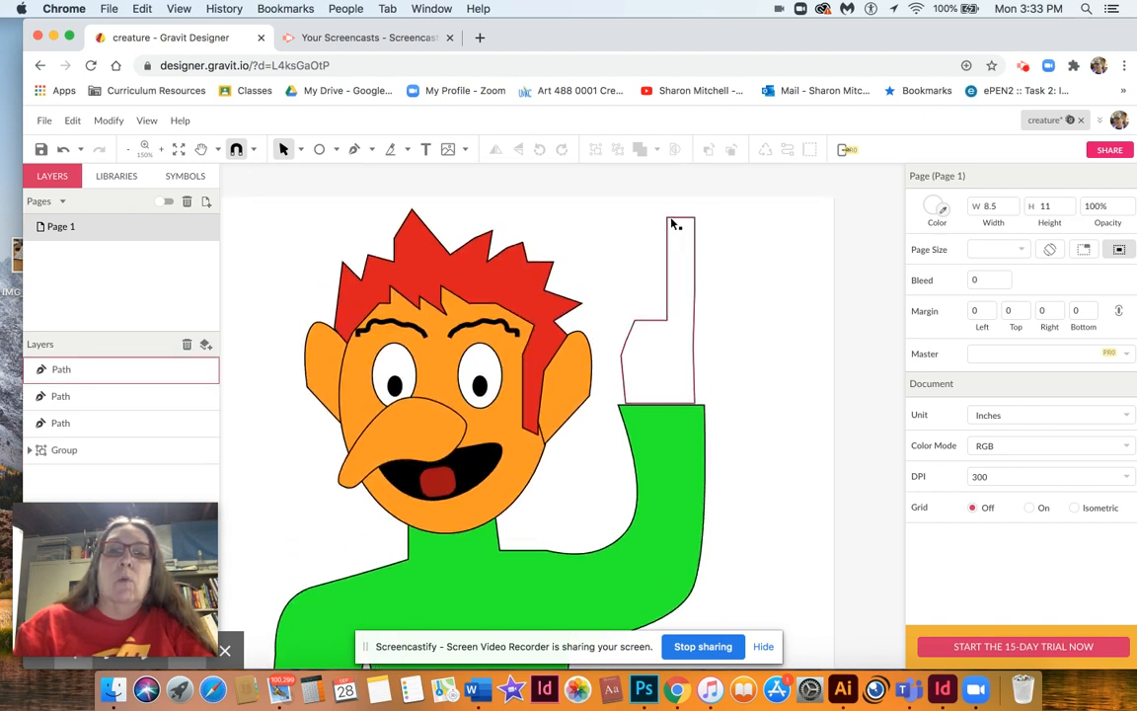
click(301, 149)
click(326, 193)
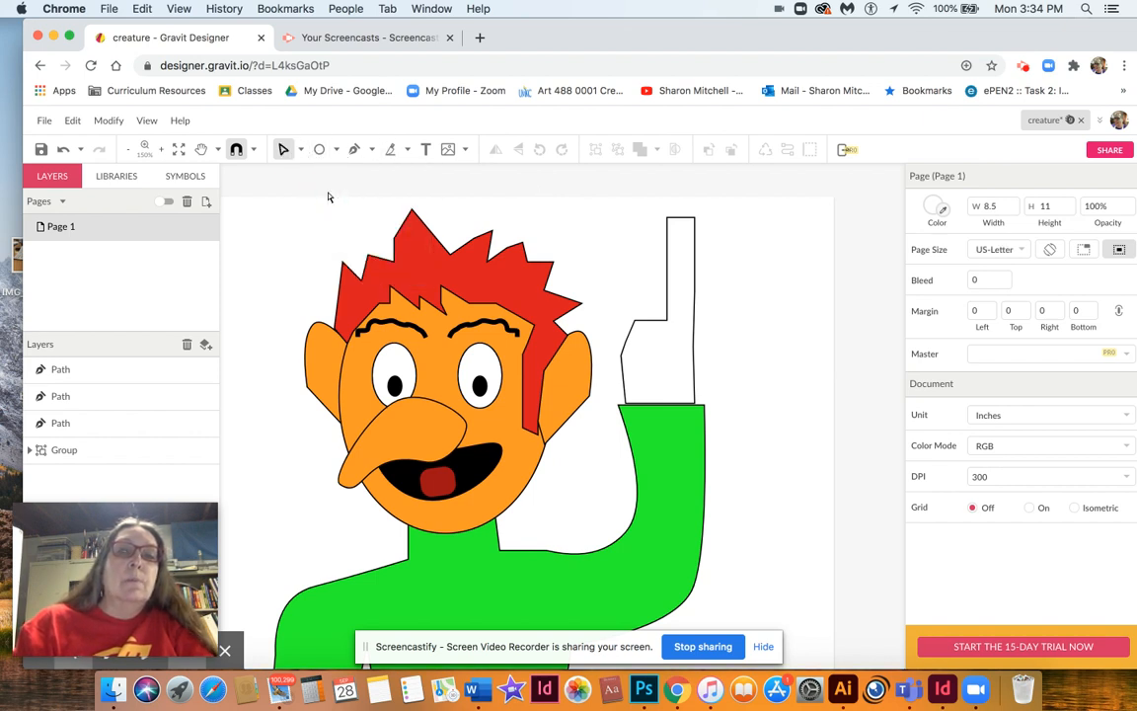
click(670, 224)
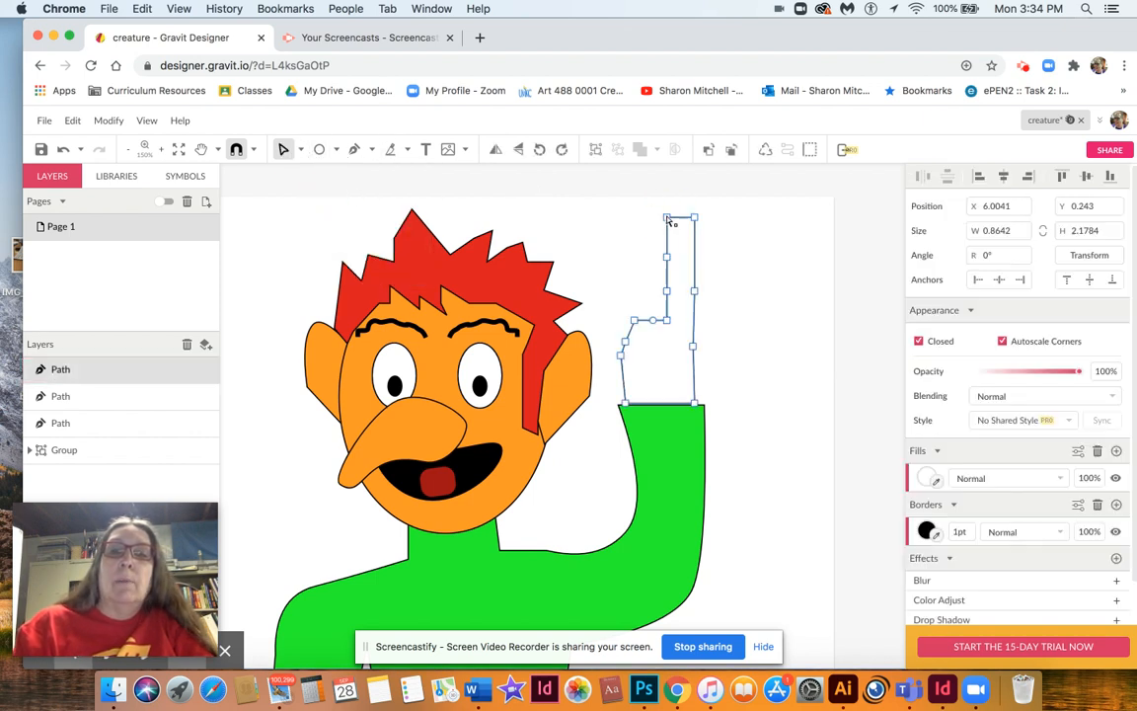
mouse_move(668, 219)
mouse_down()
mouse_move(669, 231)
mouse_move(678, 210)
mouse_move(668, 220)
mouse_up()
click(668, 220)
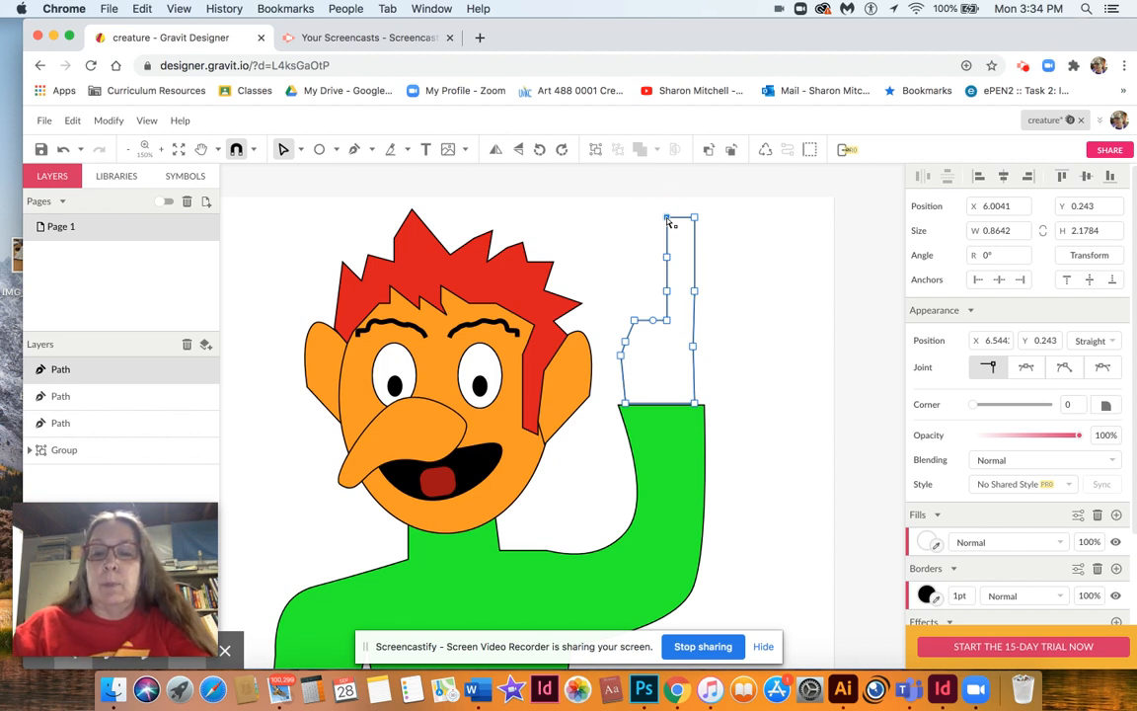
key(p)
click(668, 219)
drag(666, 227, 666, 228)
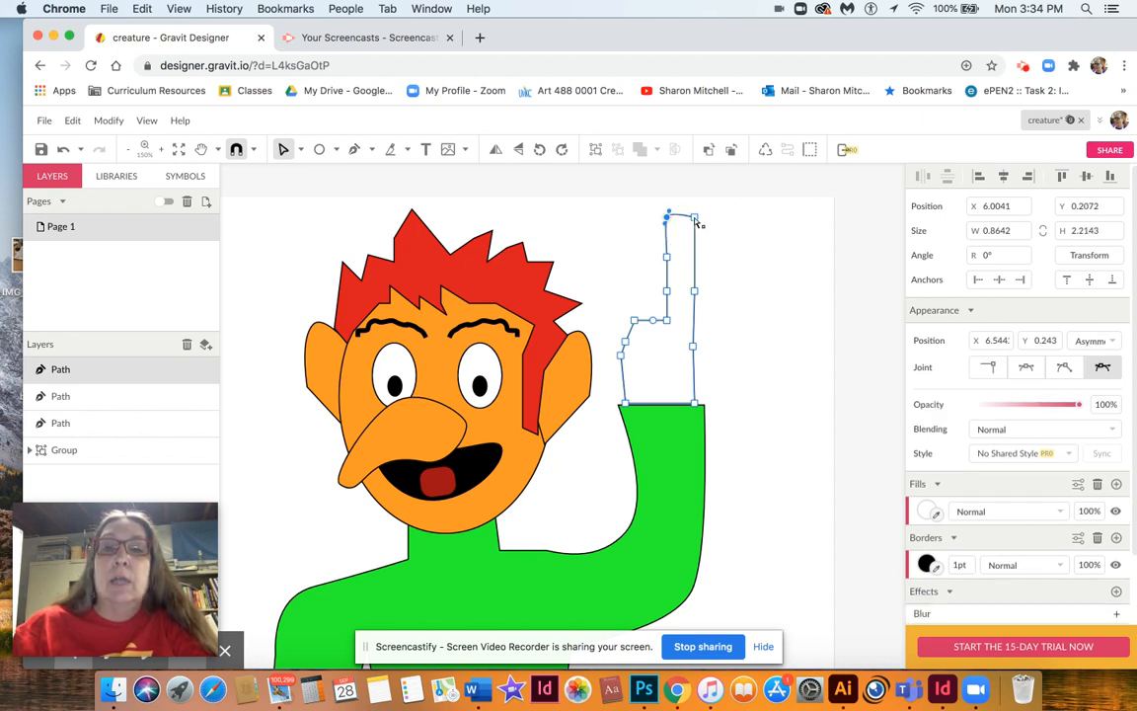
Step: Try to round the fingertip's right corner point and undo the last change
click(694, 218)
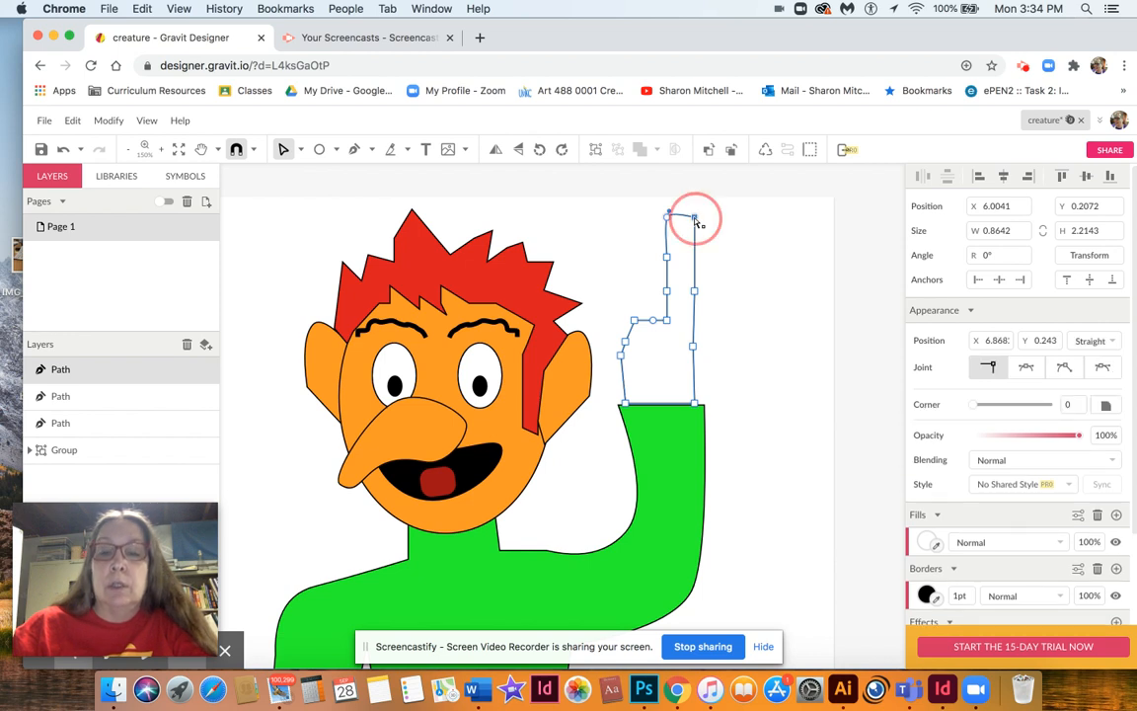
drag(697, 223, 695, 219)
click(695, 219)
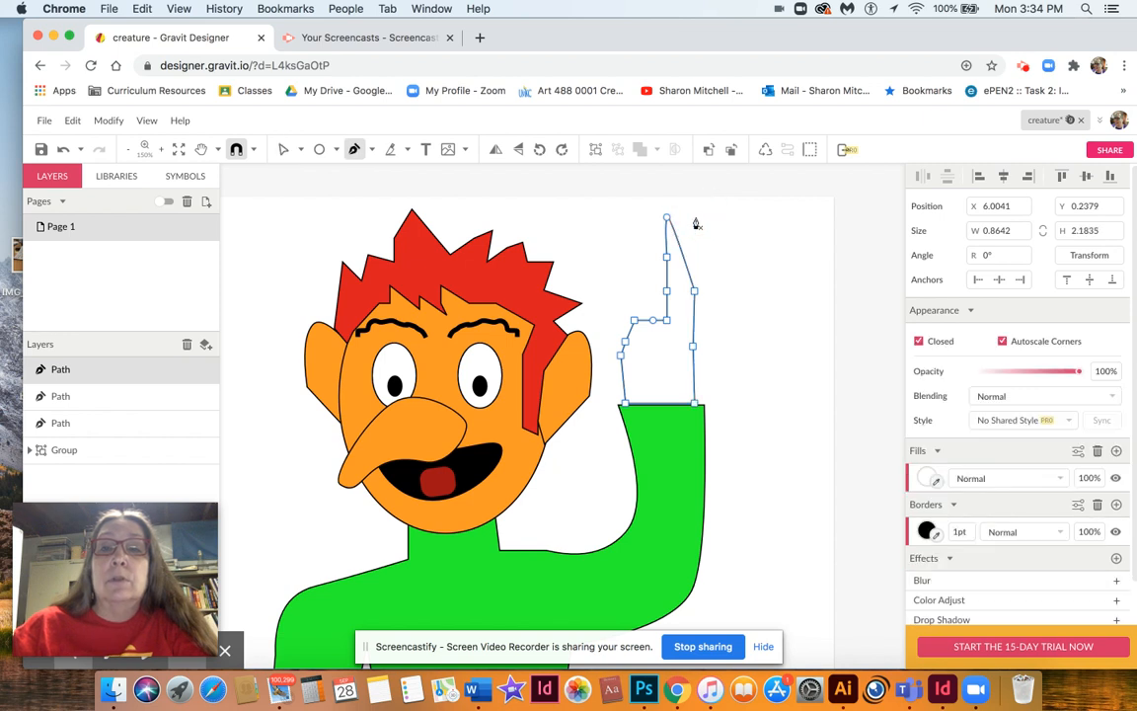
scroll(607, 179, up, 1)
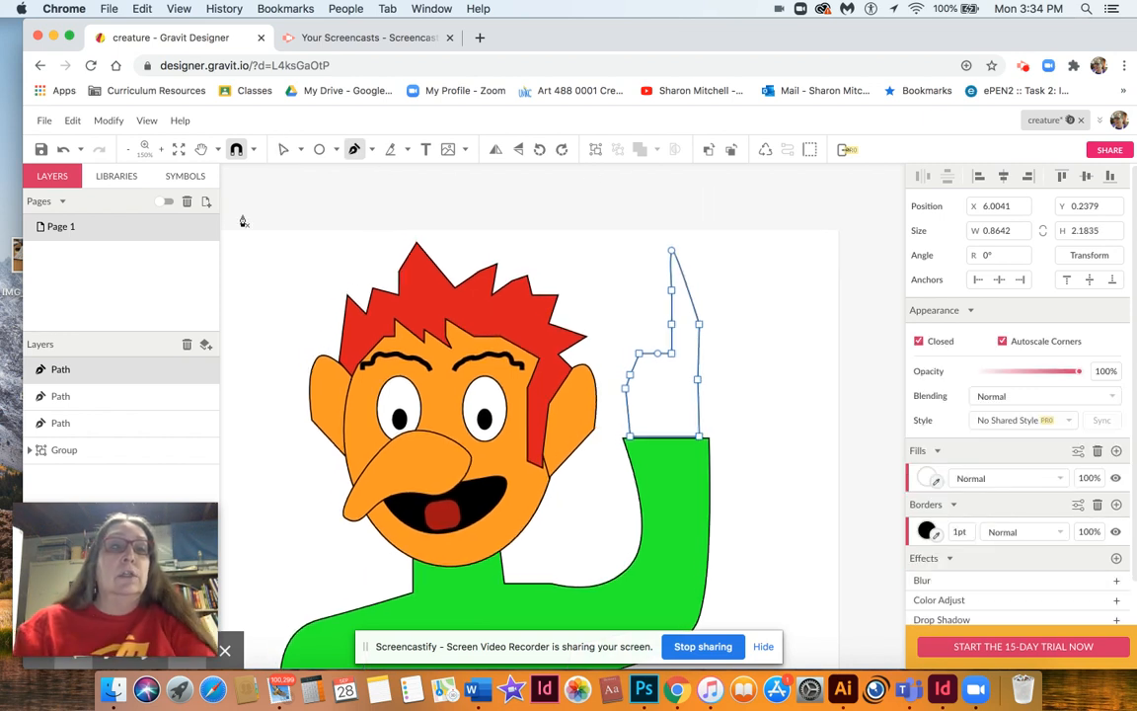
click(63, 149)
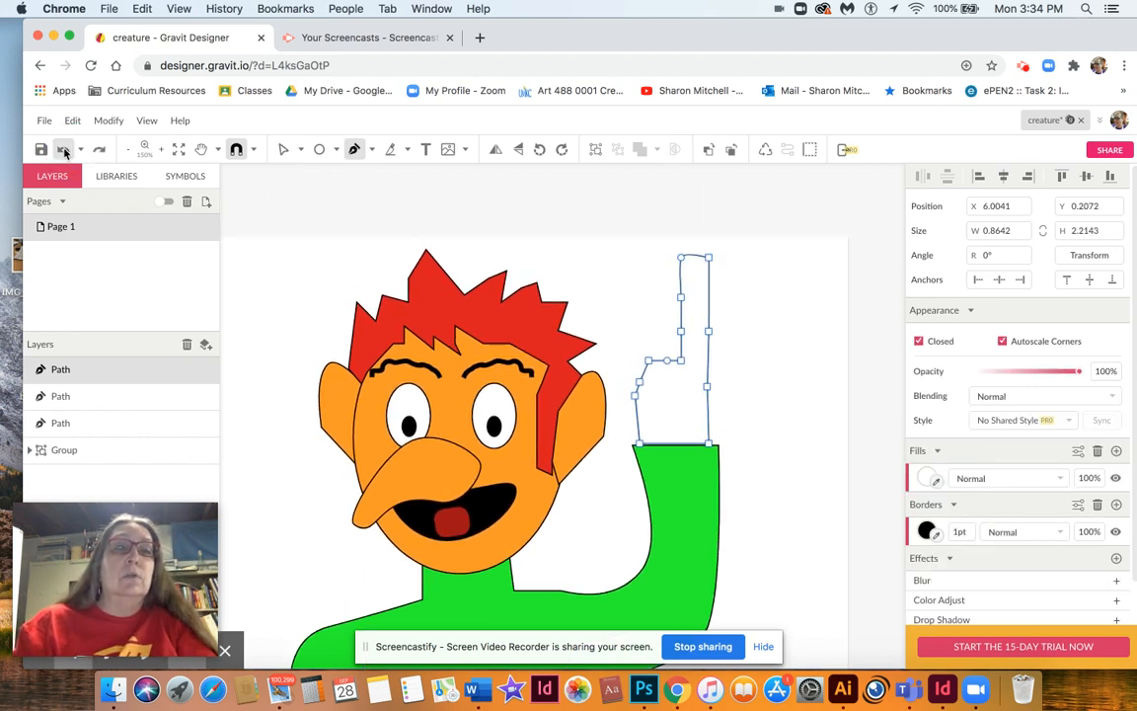
Step: Try again to curve the fingertip's right corner point with the Pen tool active, and undo that edit
scroll(635, 197, up, 1)
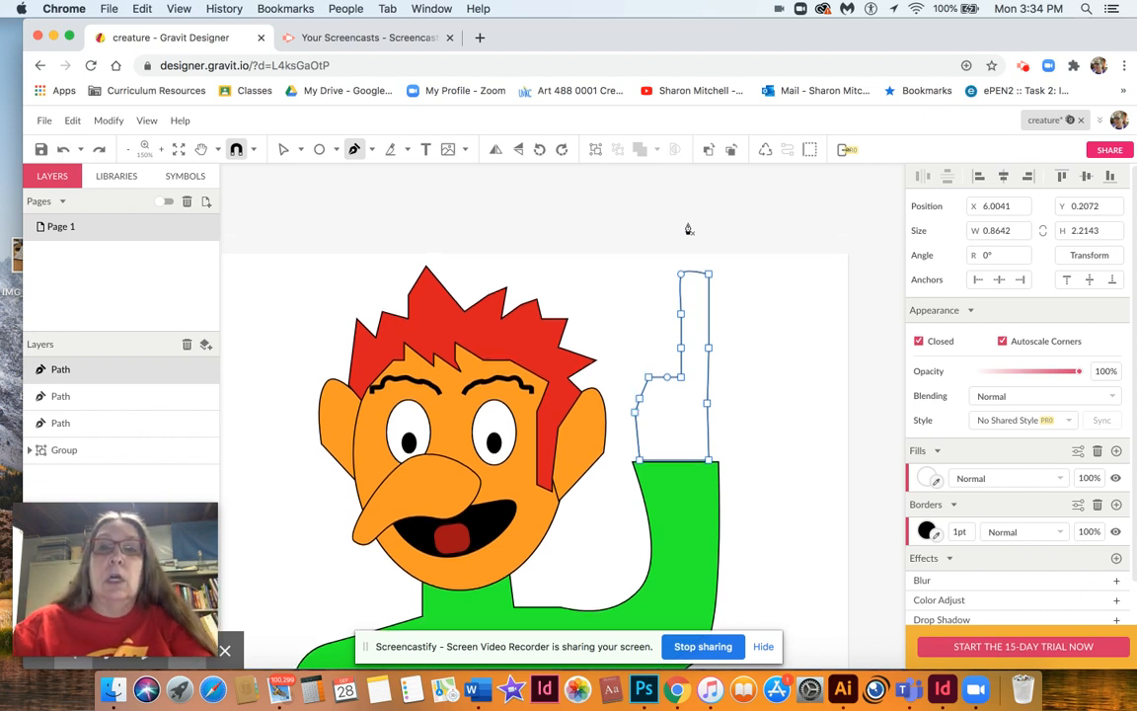
scroll(709, 279, up, 1)
click(283, 151)
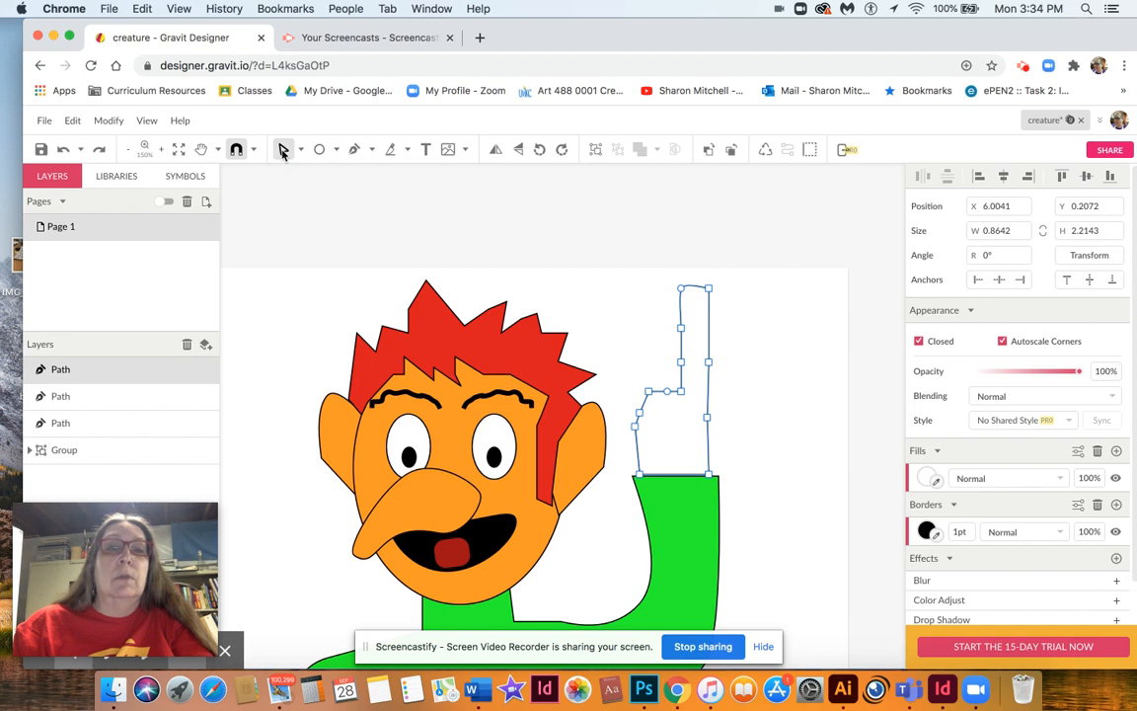
click(710, 290)
drag(709, 290, 711, 292)
key(p)
click(709, 290)
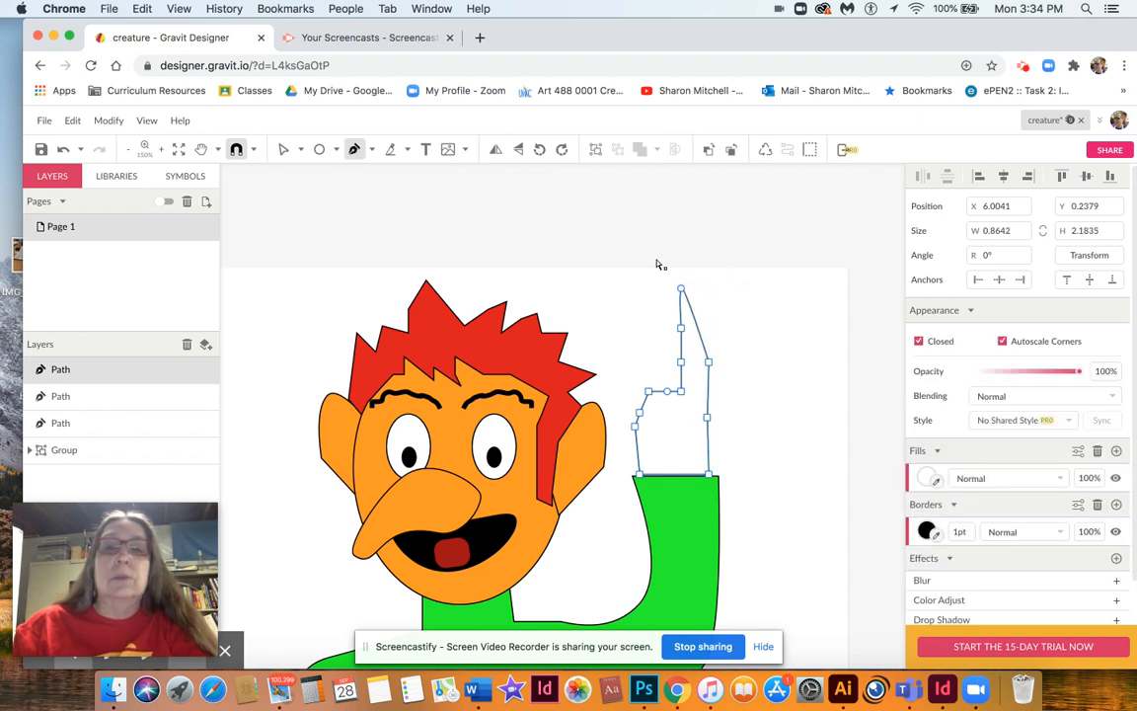
click(283, 149)
click(62, 149)
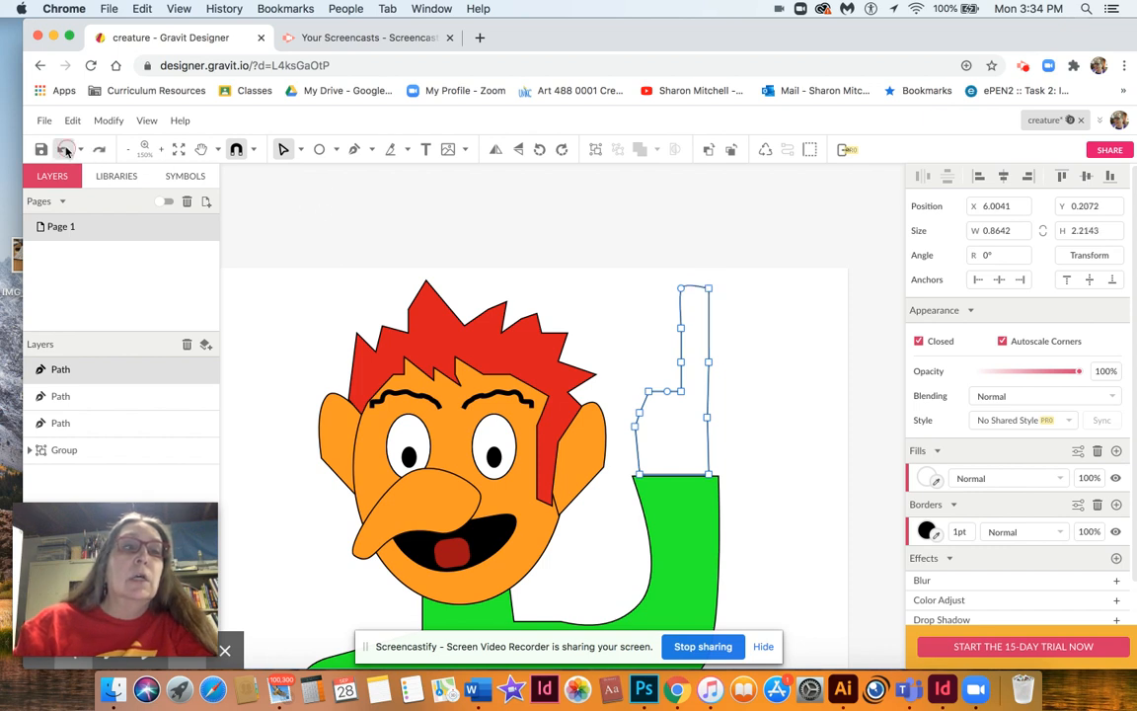
Step: Convert the fingertip's right corner point to an asymmetric curve and deselect the hand path
click(710, 290)
mouse_move(710, 290)
mouse_down()
mouse_move(724, 301)
mouse_move(709, 289)
mouse_up()
double_click(713, 294)
scroll(738, 301, down, 2)
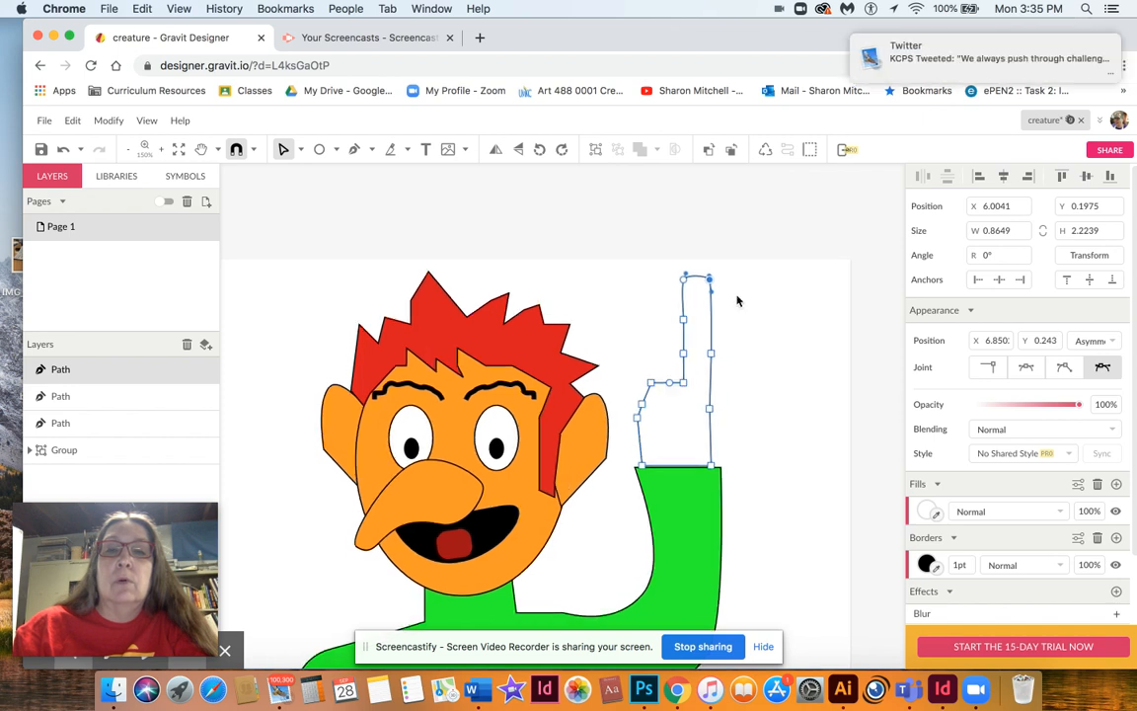
click(738, 301)
Step: Adjust the curve handles at the fingertip's right point so the tip is rounder, making the hand about 0.89 × 2.25 in
click(694, 253)
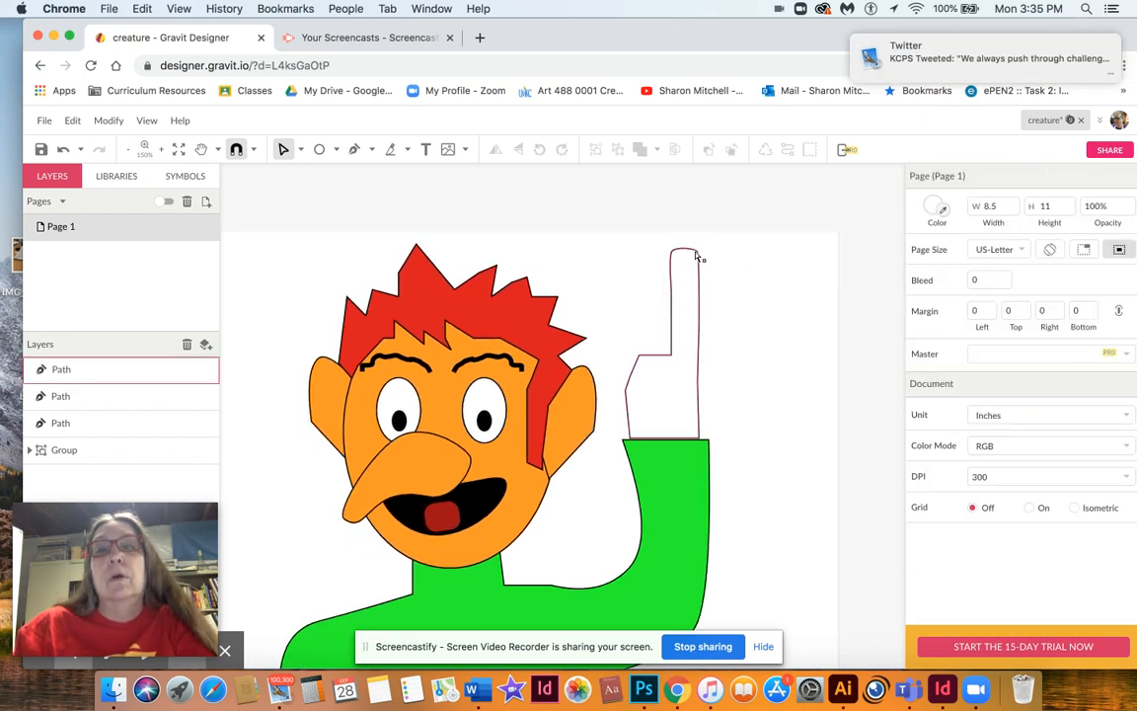
click(696, 256)
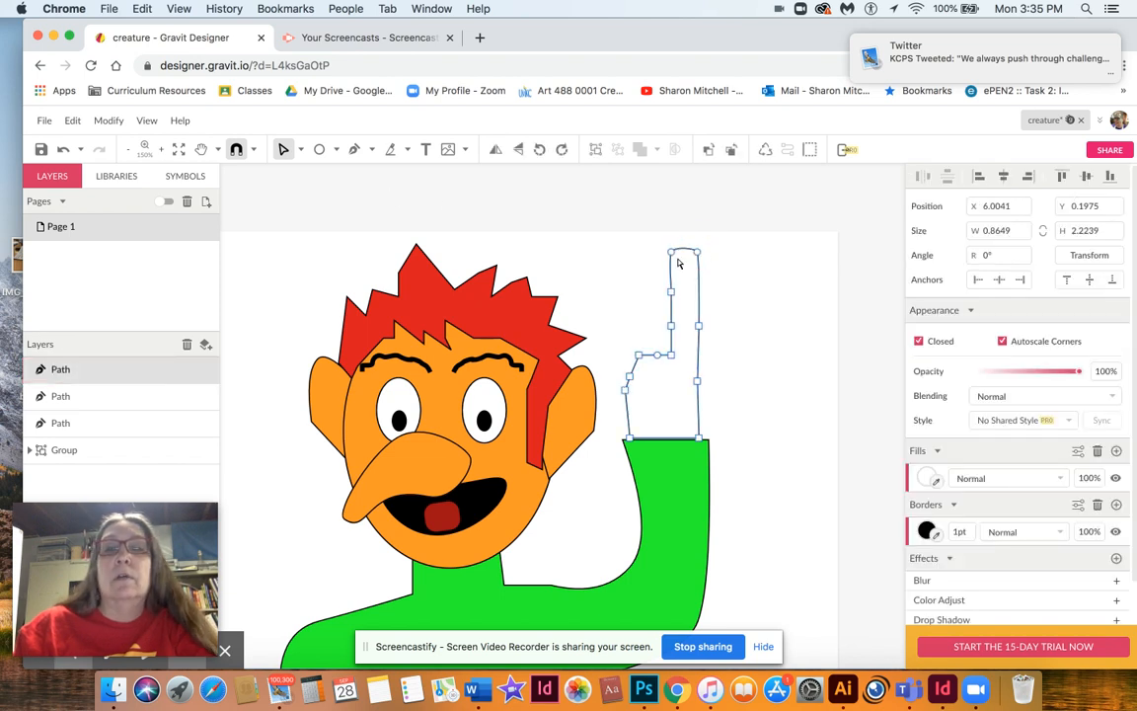
click(696, 251)
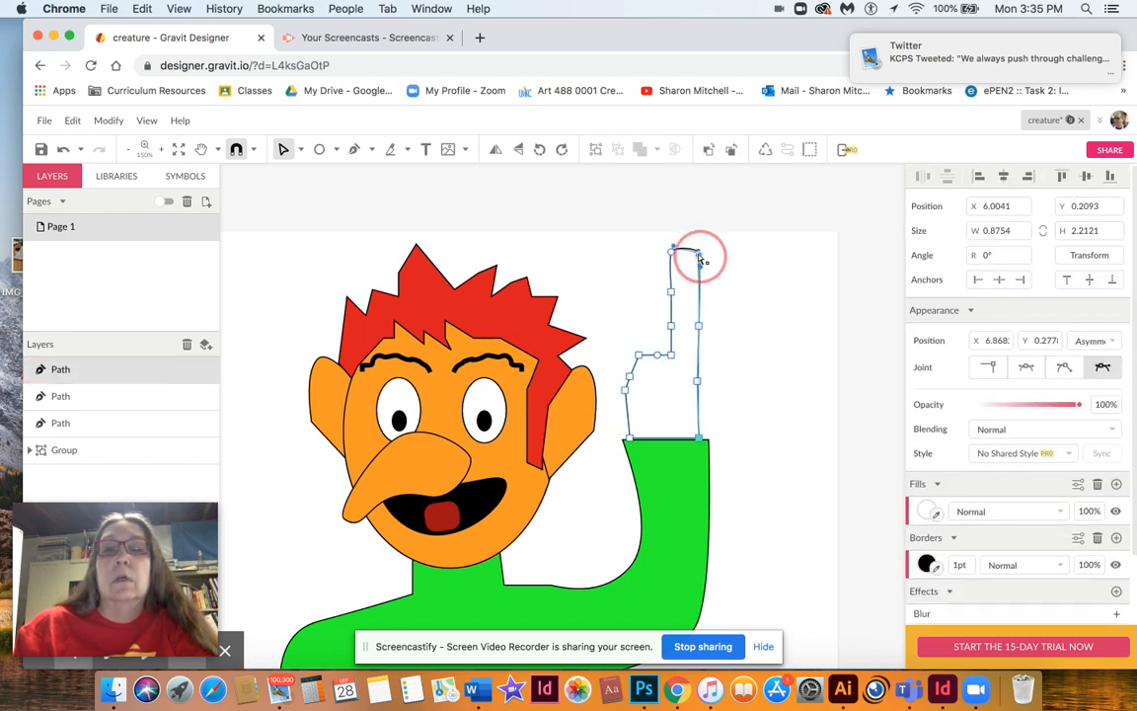
drag(698, 256, 703, 262)
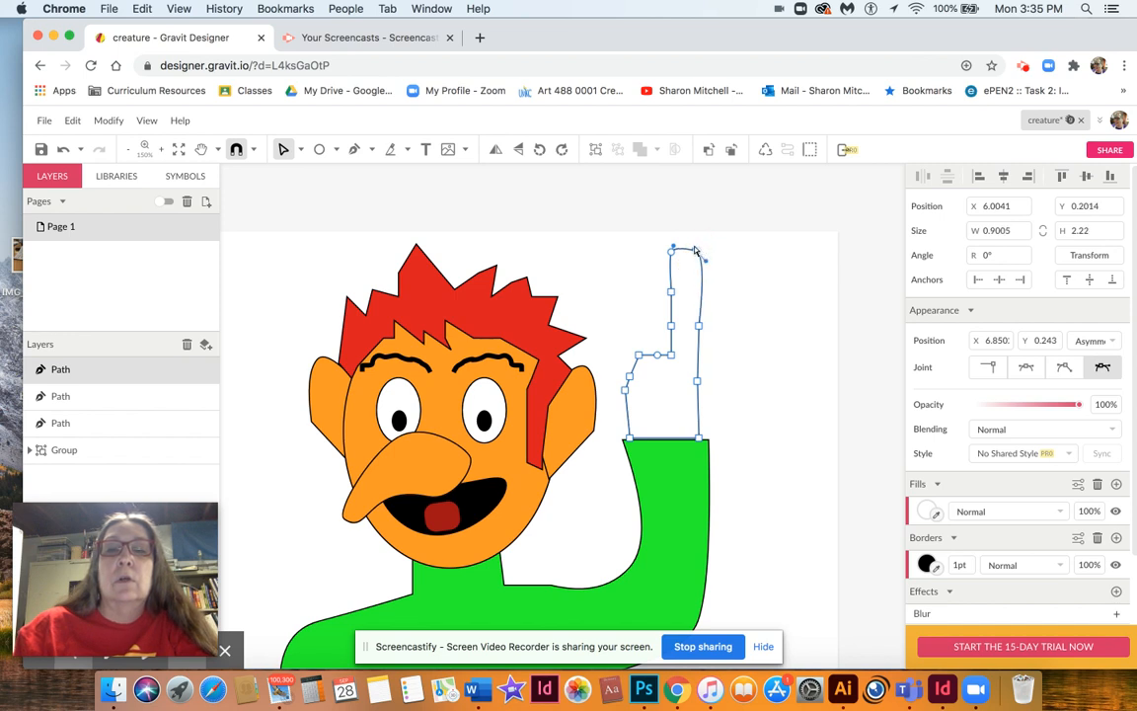
click(690, 247)
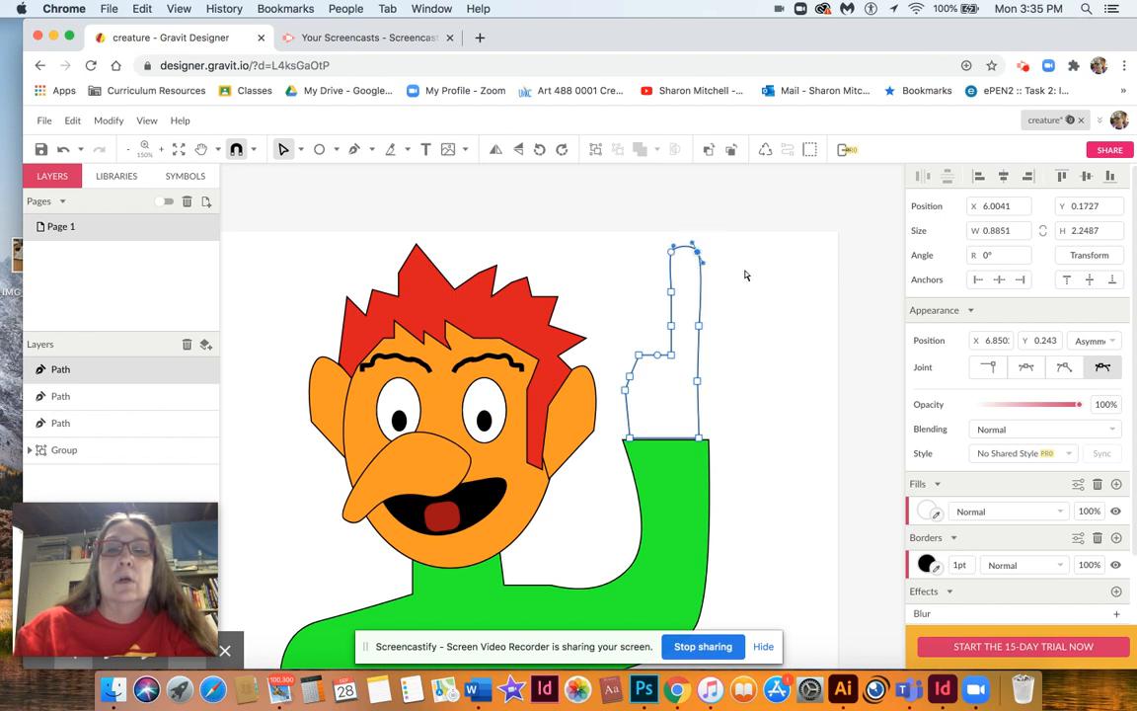
Step: Convert the upper-left corner point of the hand's knuckle to an asymmetric curve and shape its handles into a rounded edge
click(746, 275)
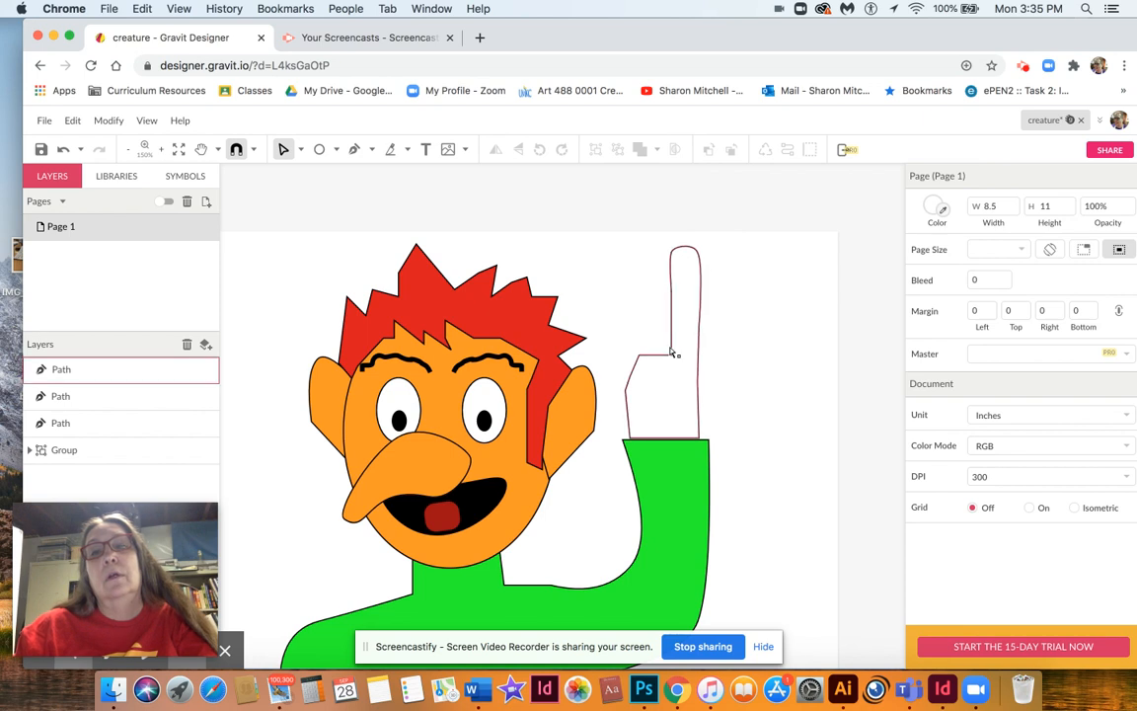
click(642, 360)
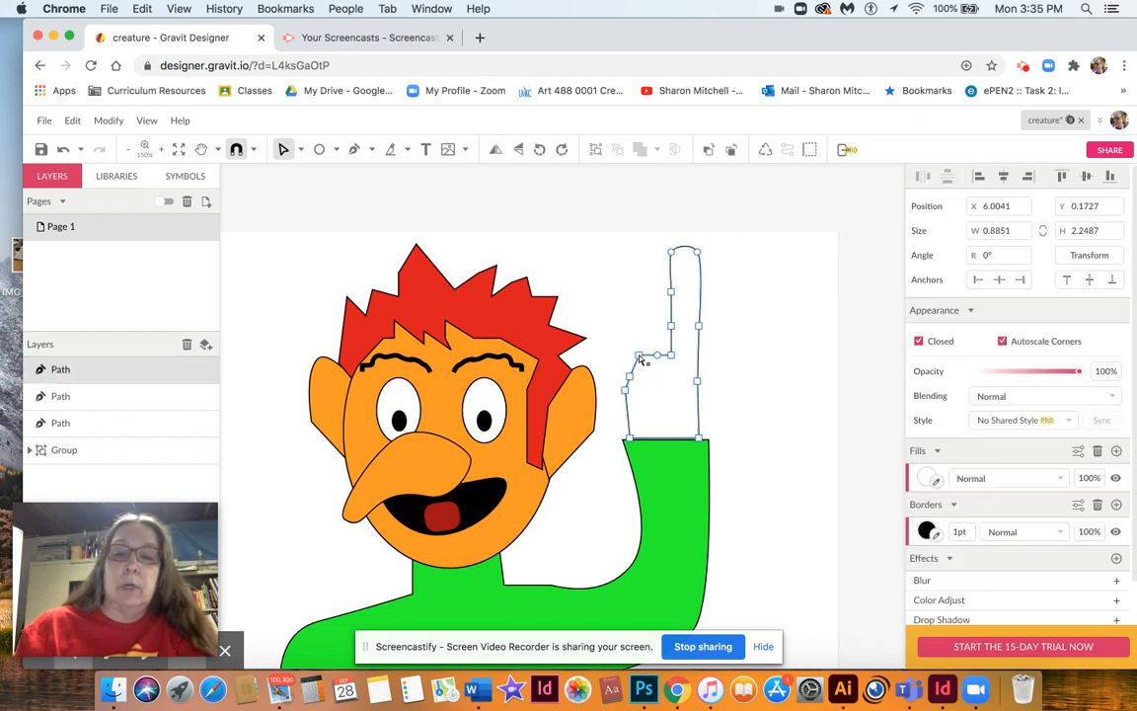
double_click(642, 360)
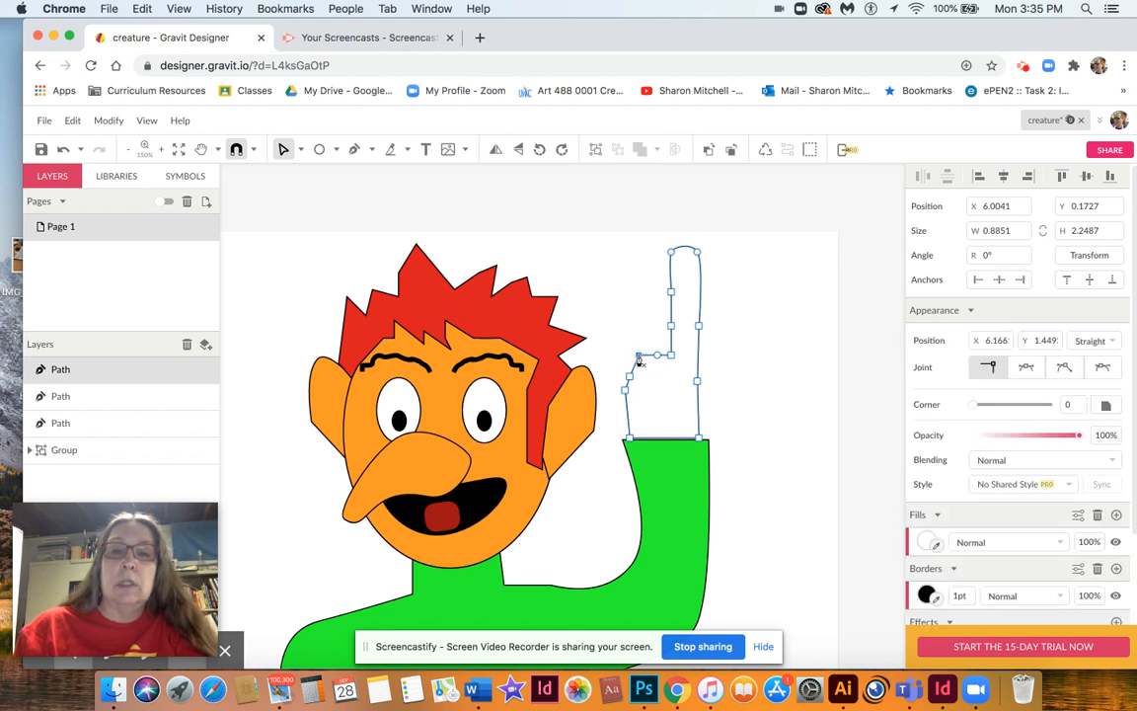
click(642, 357)
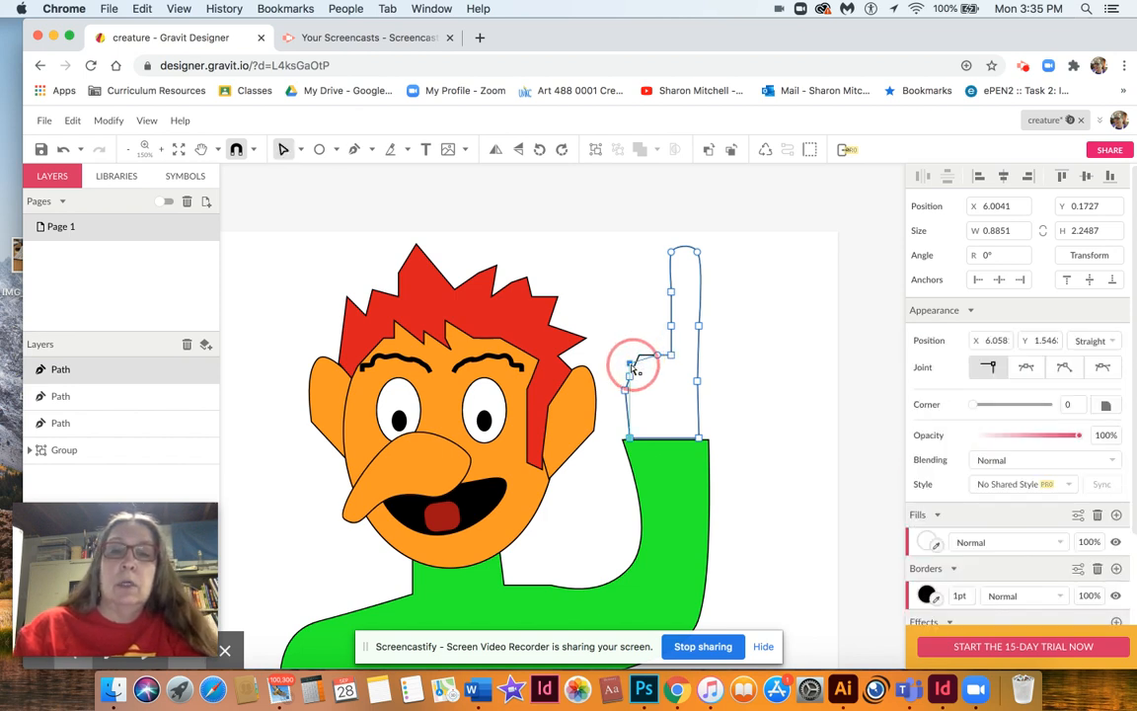
click(640, 359)
click(639, 357)
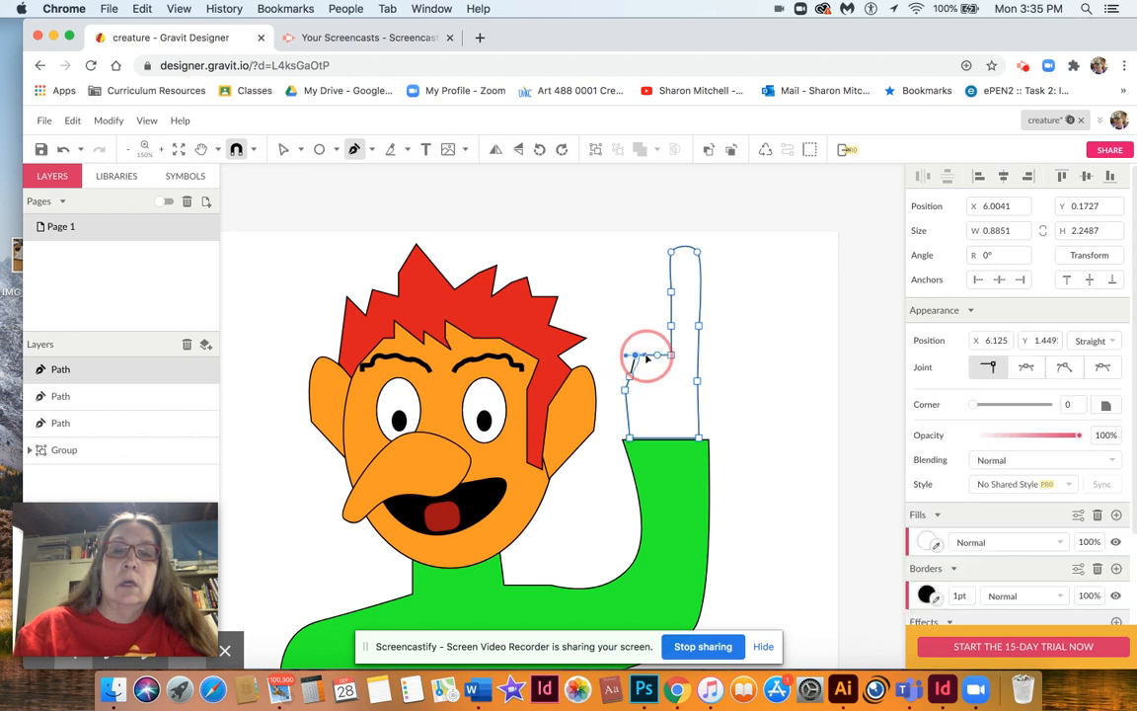
drag(632, 365, 629, 361)
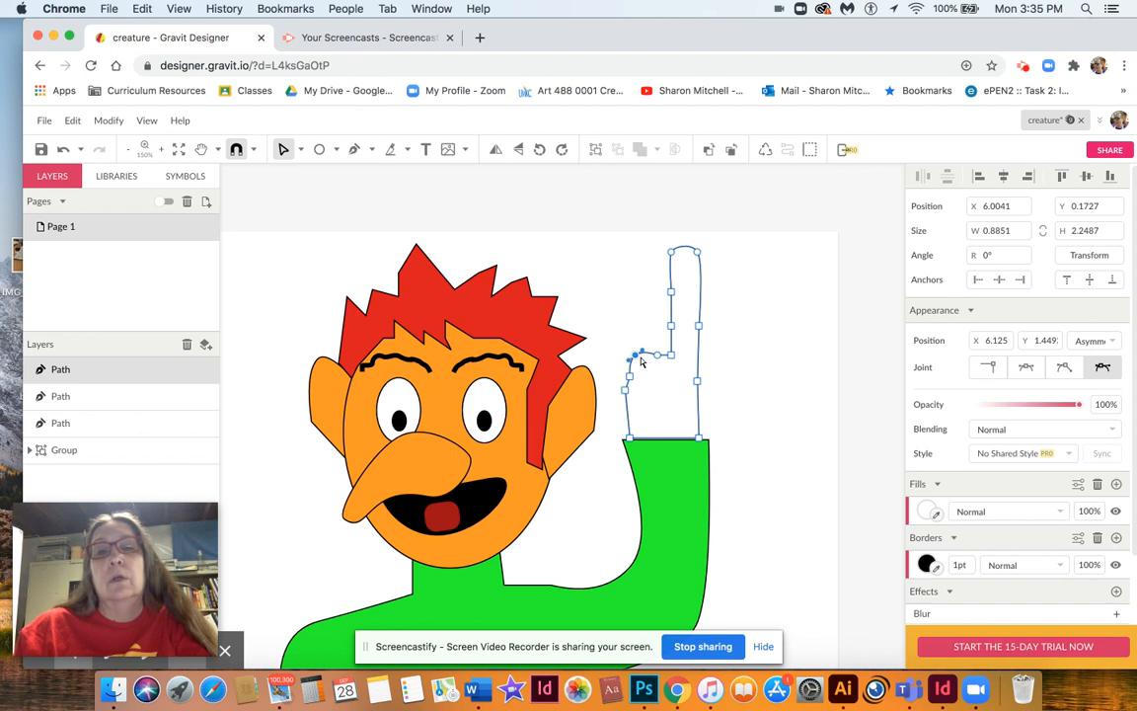
Step: Nudge the anchor points either side of the rounded knuckle to about X 6.38, Y 1.43 and X 6.00, Y 1.70 in, and deselect the path
click(658, 355)
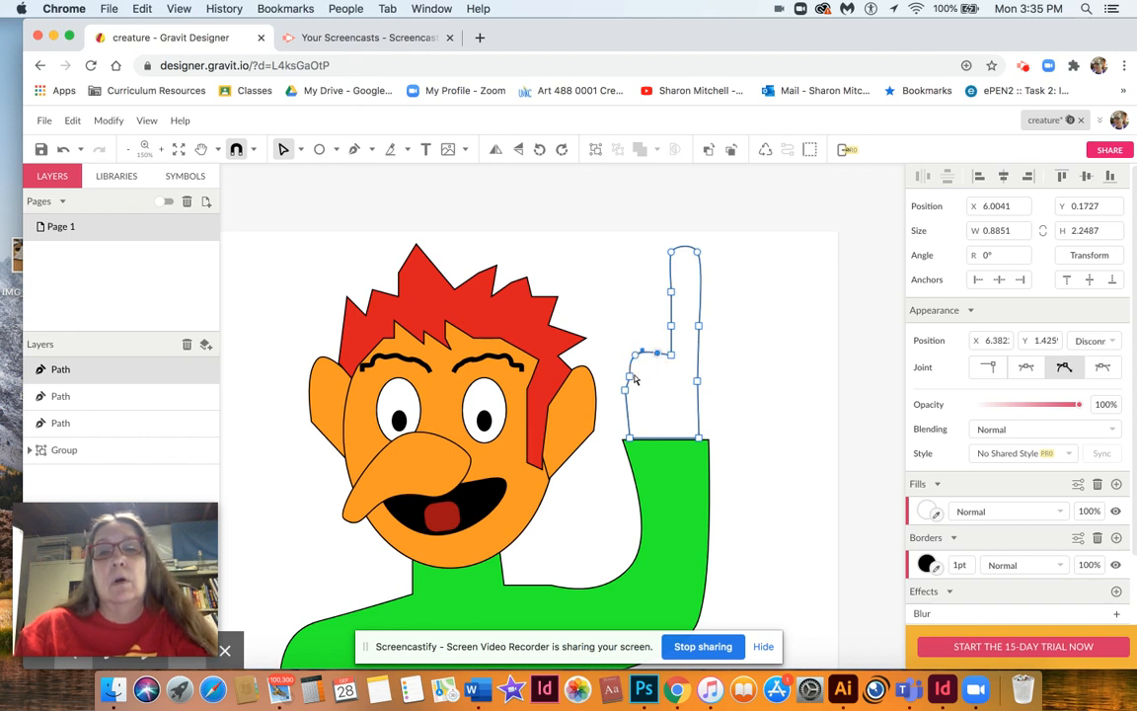
click(630, 380)
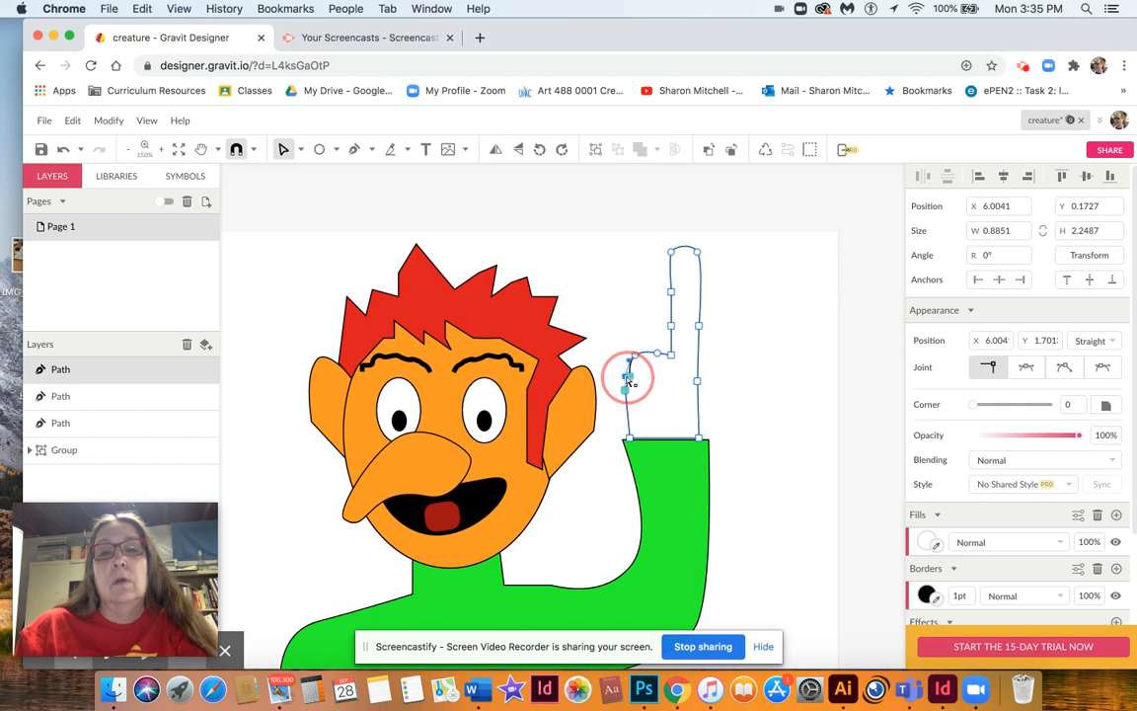
click(748, 368)
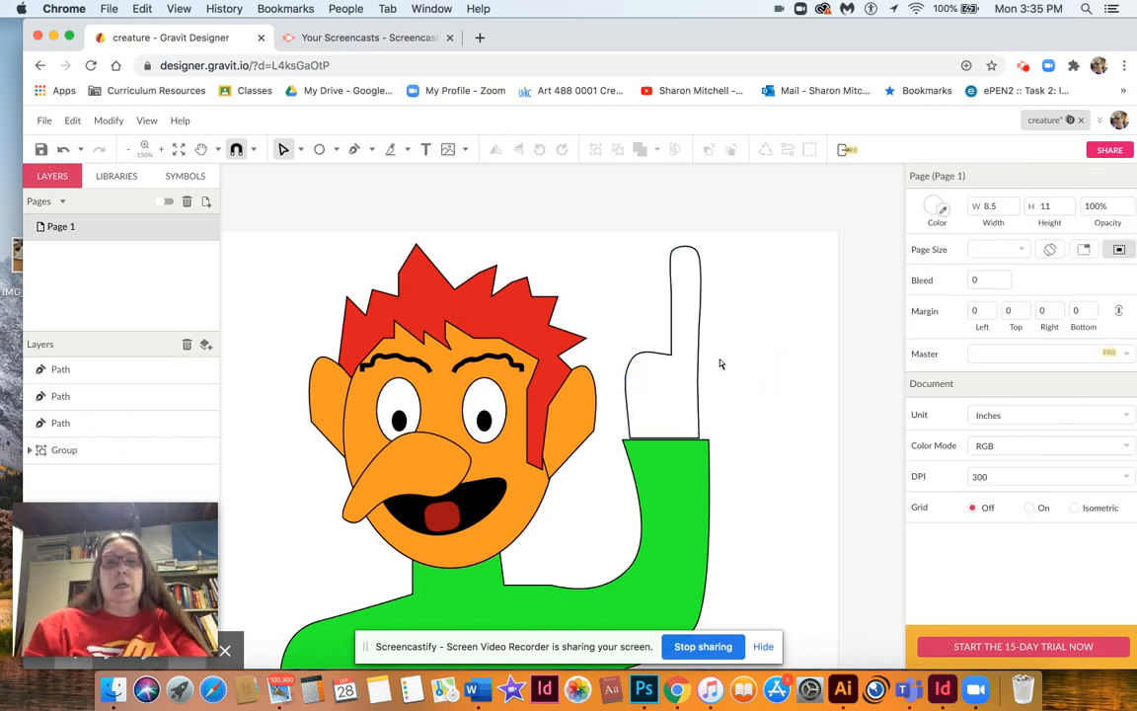
Step: Using the Pointer tool, move the whole pointing hand slightly down onto the sleeve, to about X 6.01, Y 0.25 in
click(300, 150)
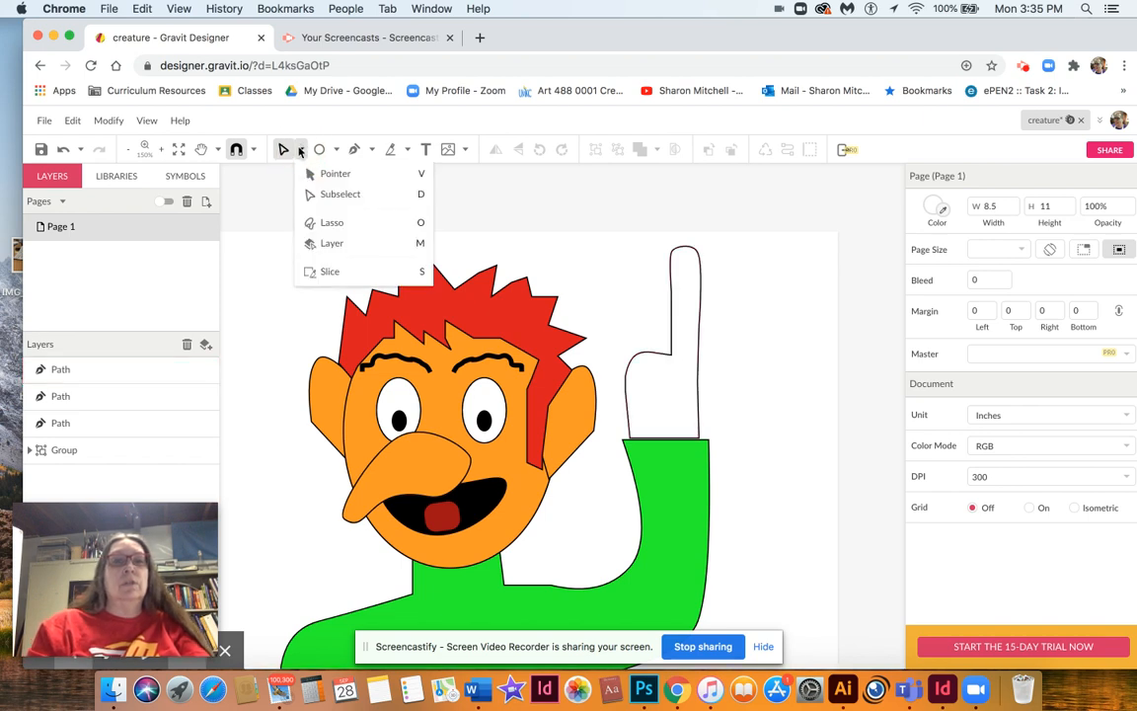
click(321, 173)
click(663, 360)
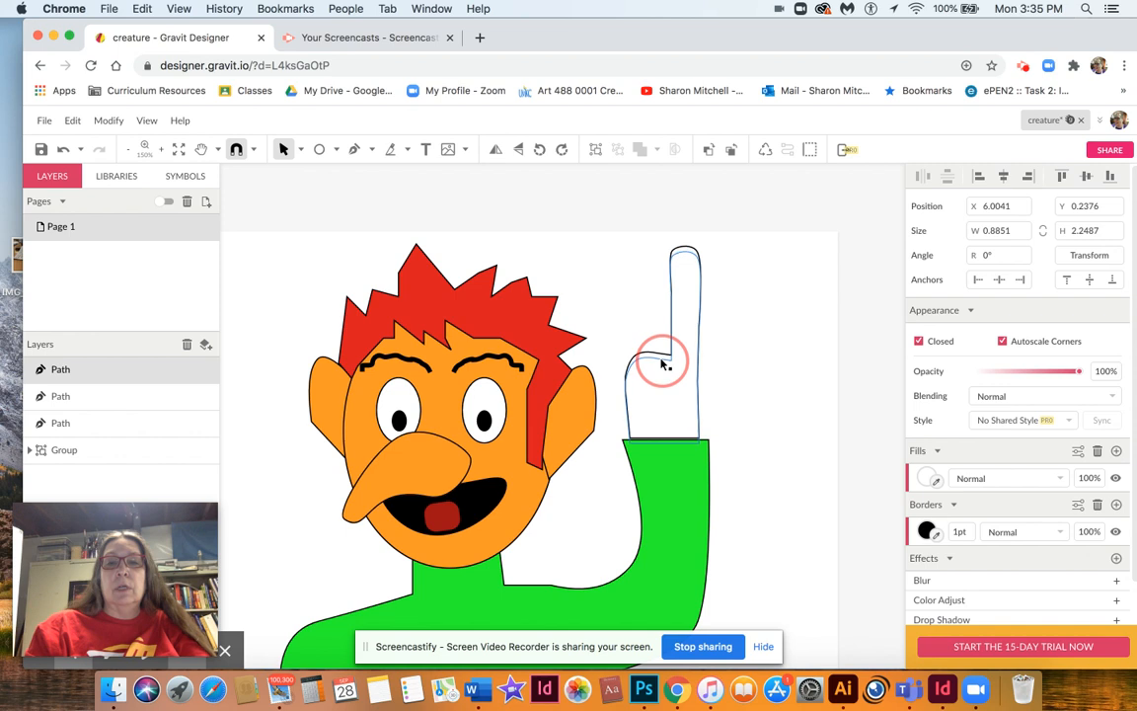
drag(664, 363, 665, 365)
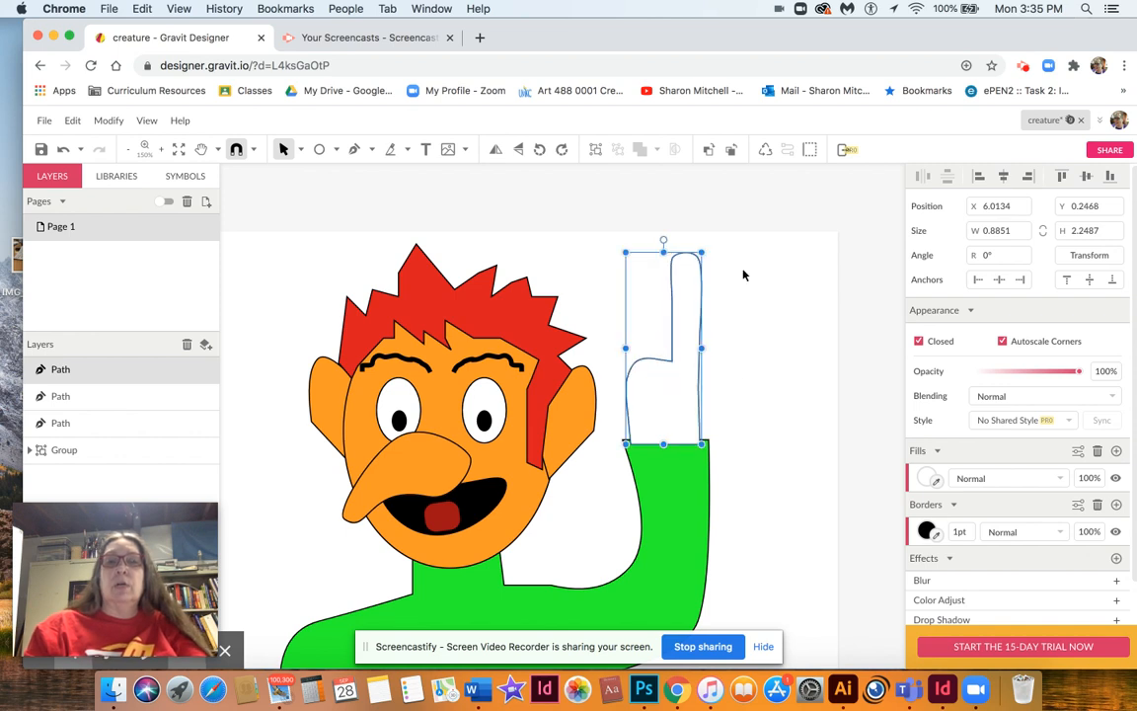
Step: Send the pointing hand backward until it sits behind the green sleeve, and deselect it
click(732, 152)
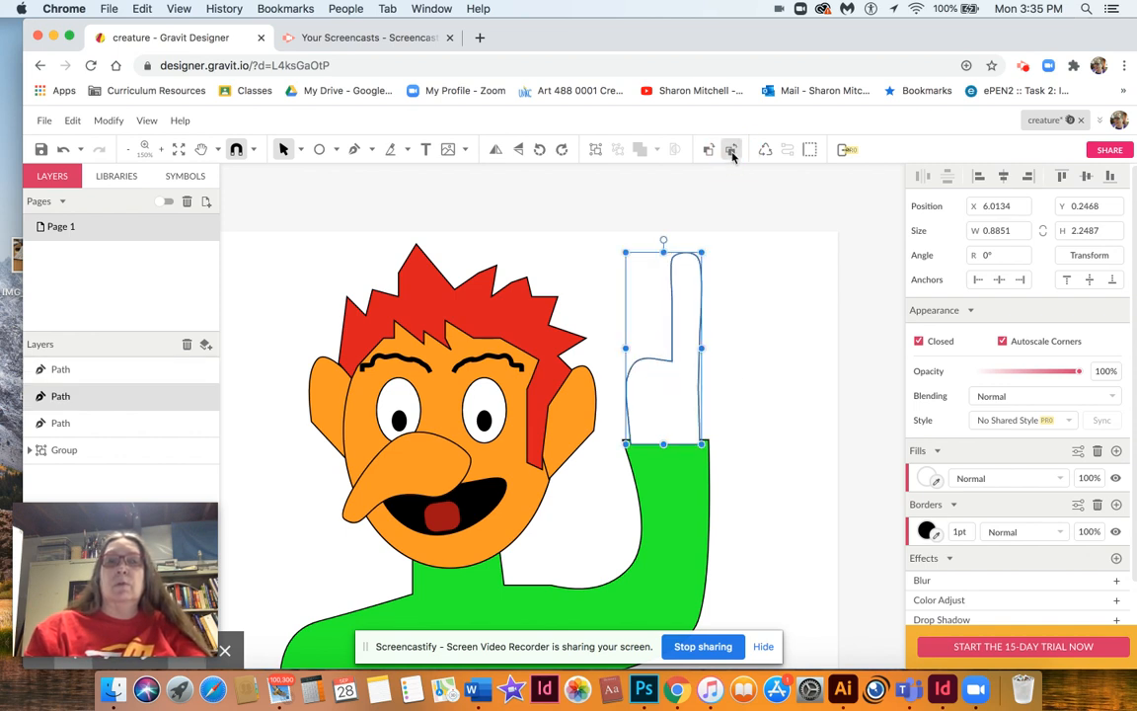
click(731, 152)
click(731, 152)
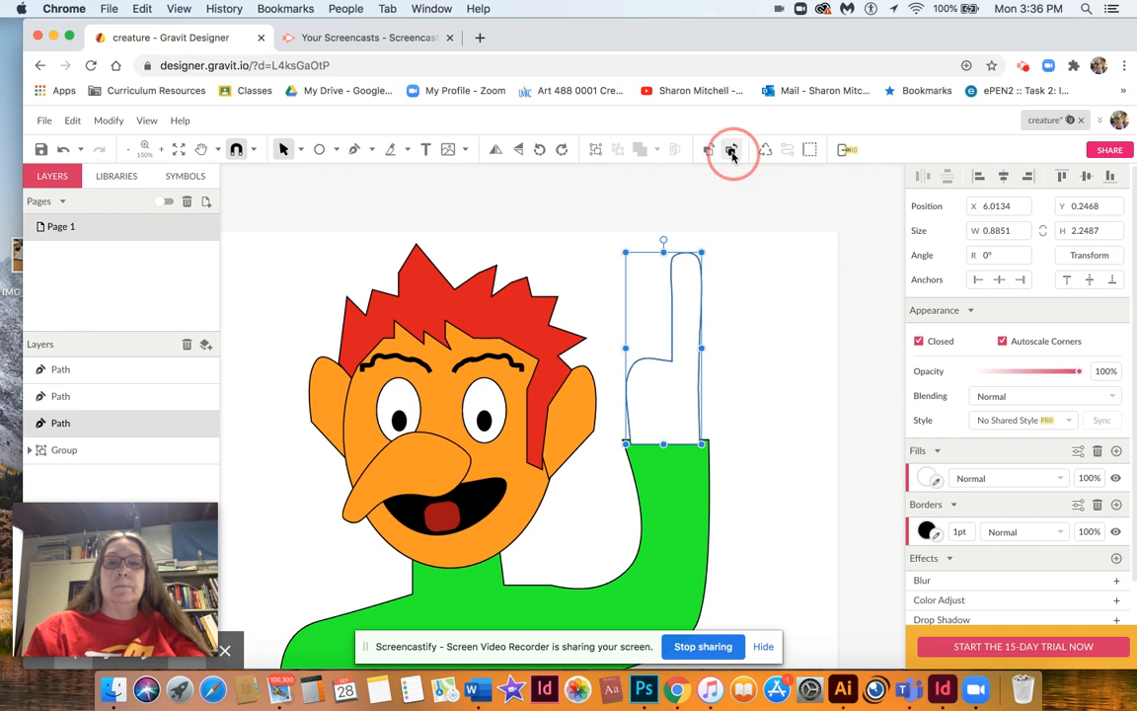
click(731, 299)
click(697, 339)
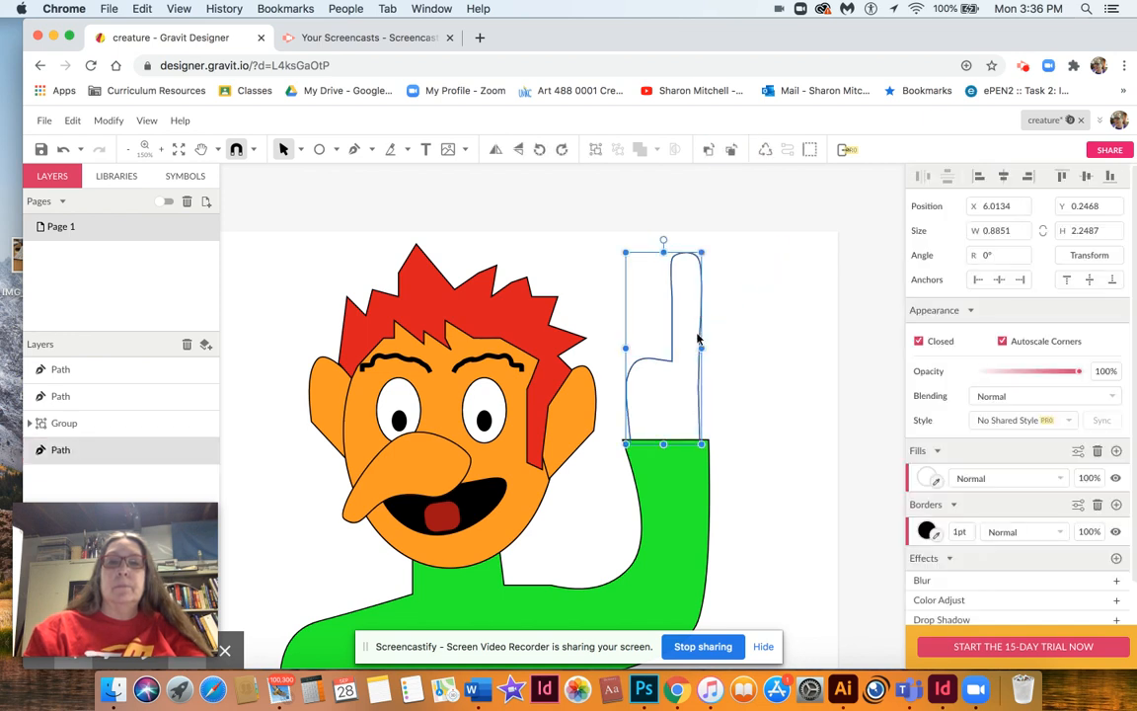
click(777, 312)
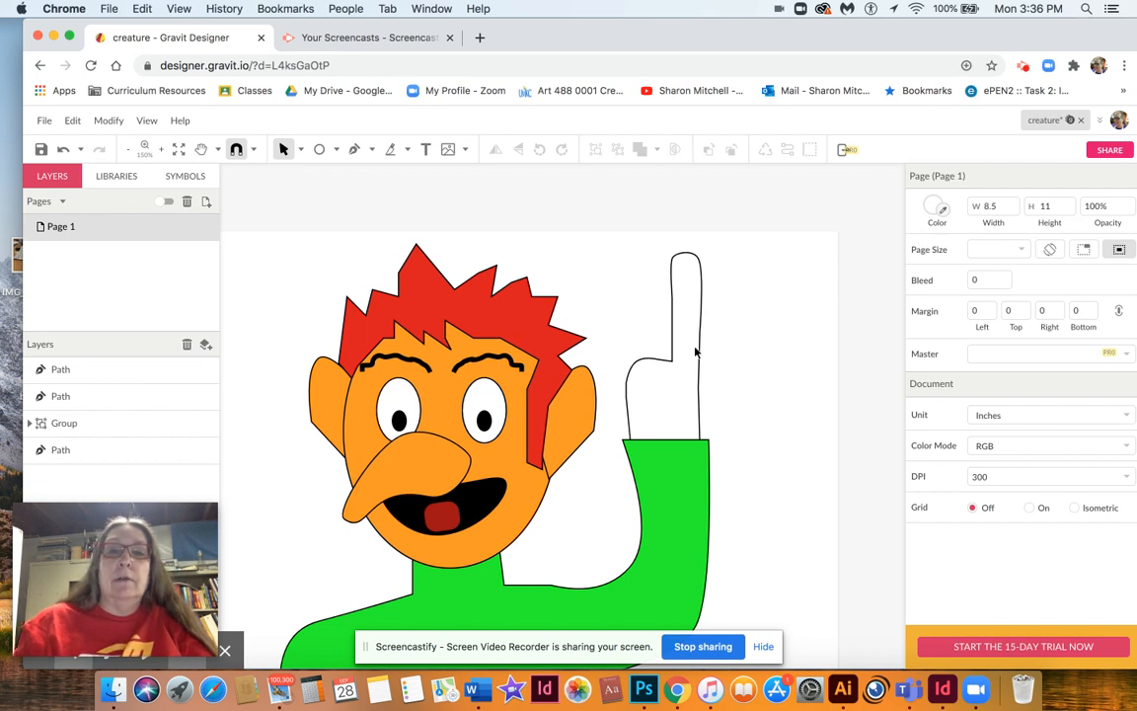
Step: Fill the pointing hand with the orange sampled from the creature's face, and deselect it
click(668, 365)
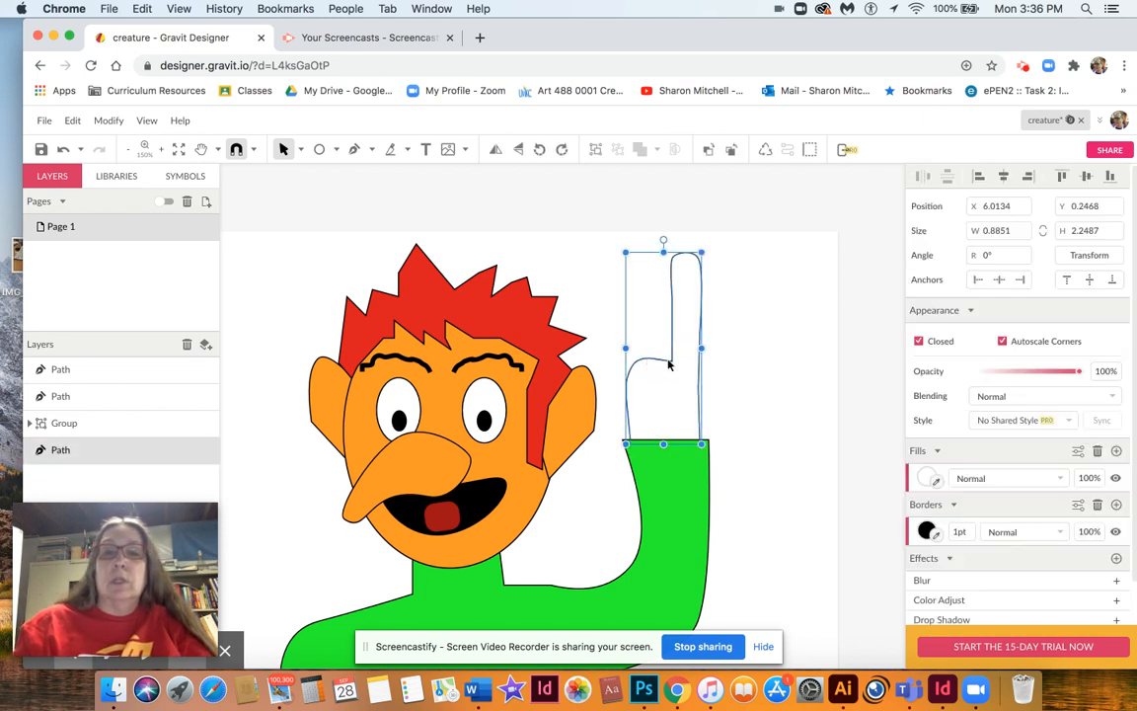
click(936, 480)
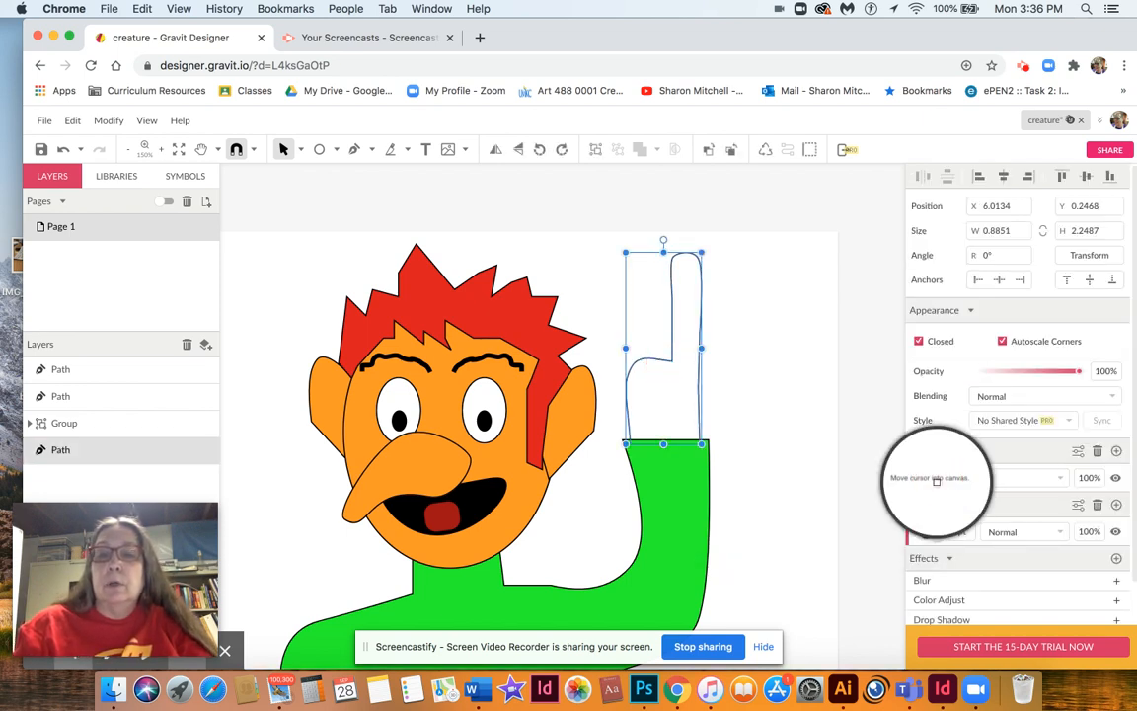
click(467, 451)
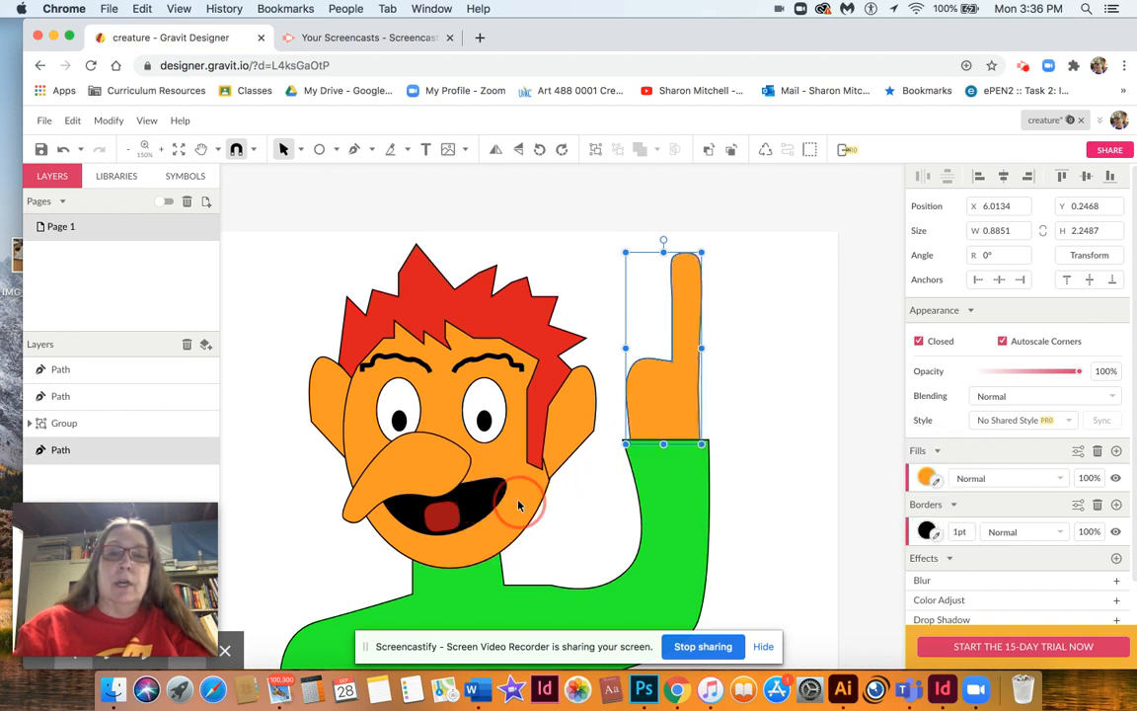
click(797, 440)
Step: Start a Pen outline of a hand at the lowered arm's cuff, running down its outer edge to a curved fingertip about 1.9 in below
scroll(798, 440, down, 3)
scroll(797, 440, left, 1)
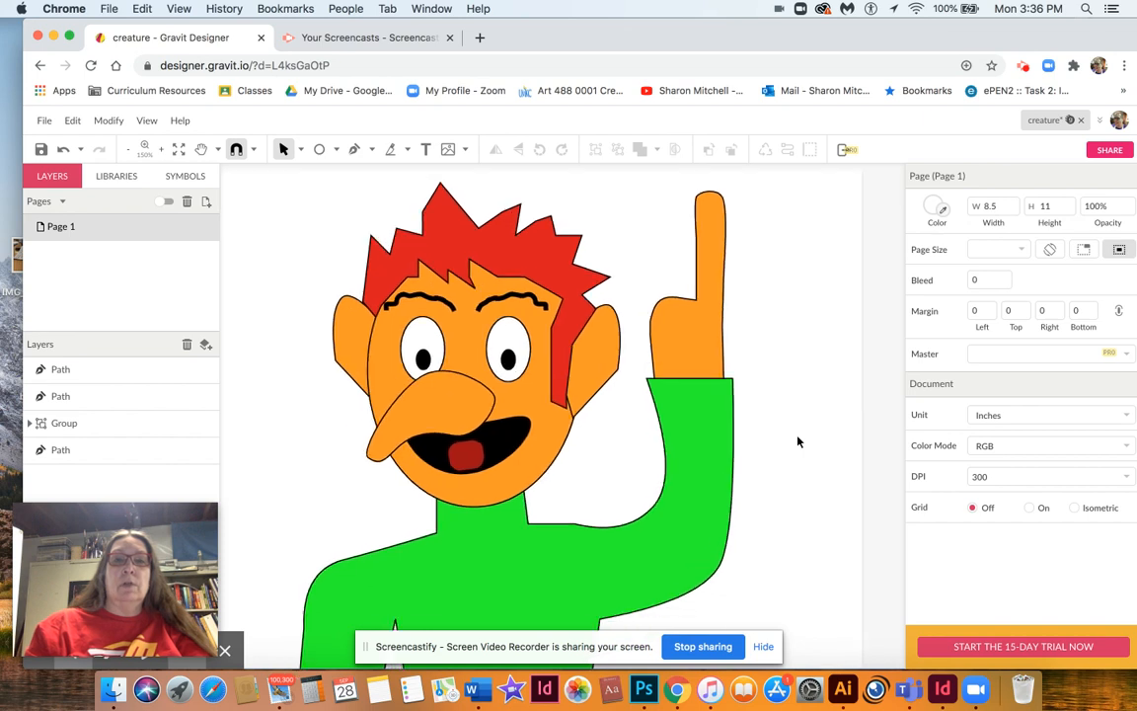
scroll(799, 442, down, 2)
key(super+minus)
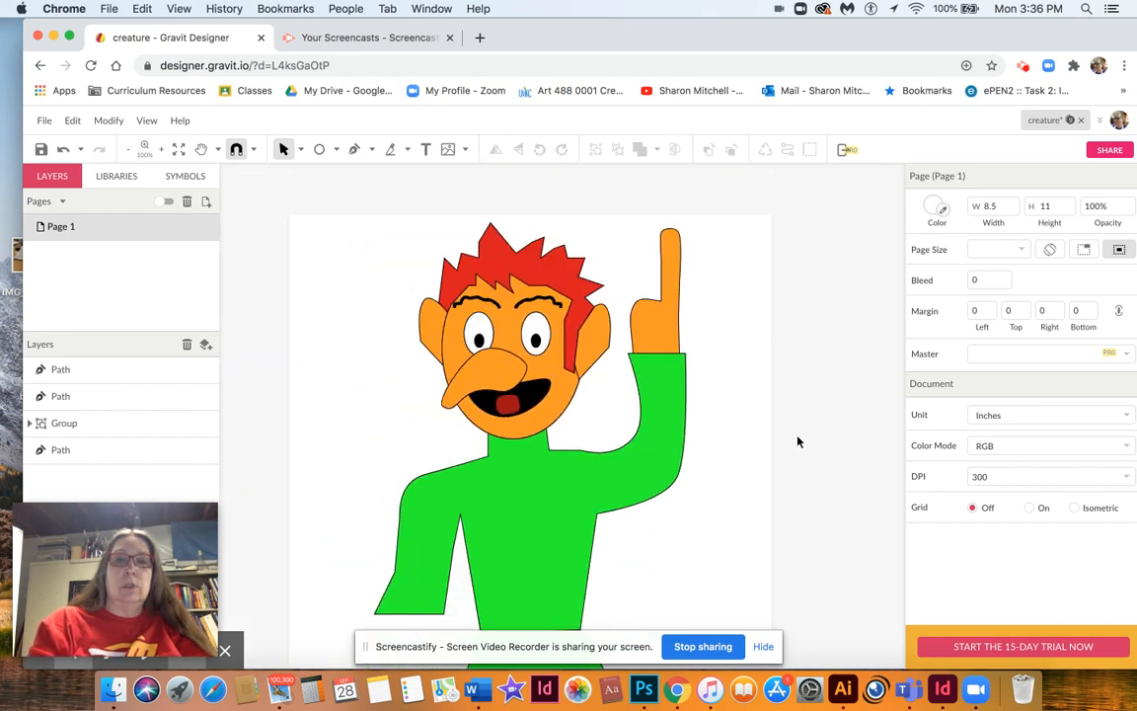
key(super+minus)
scroll(798, 441, down, 4)
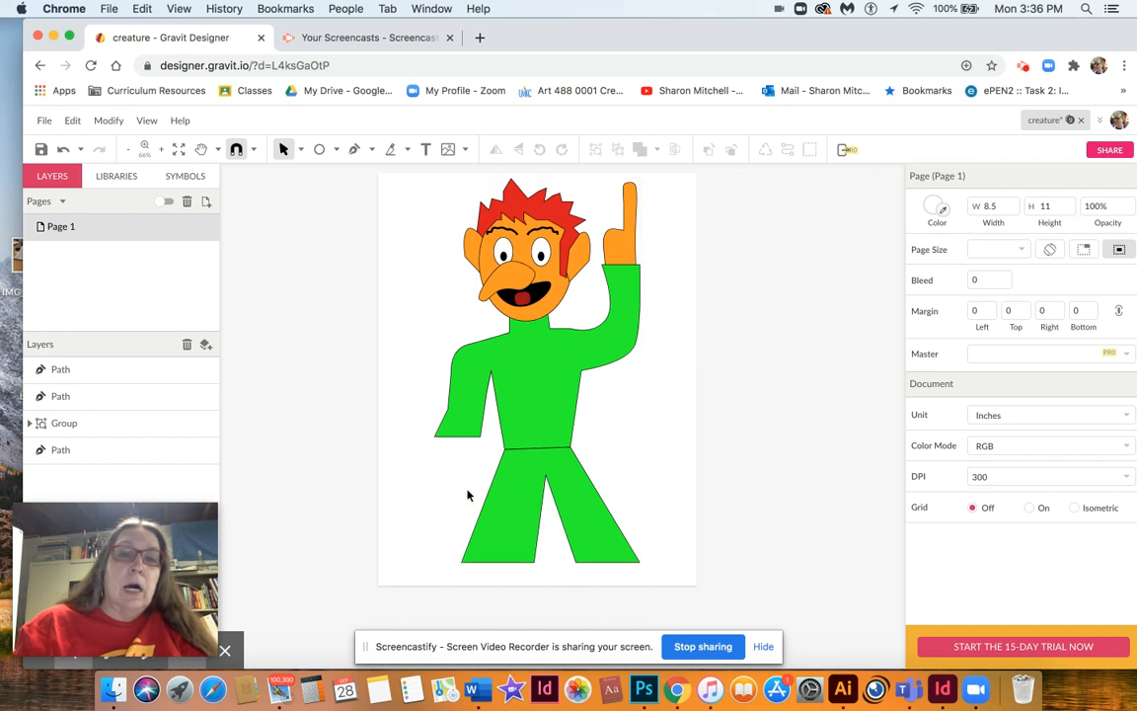
click(358, 150)
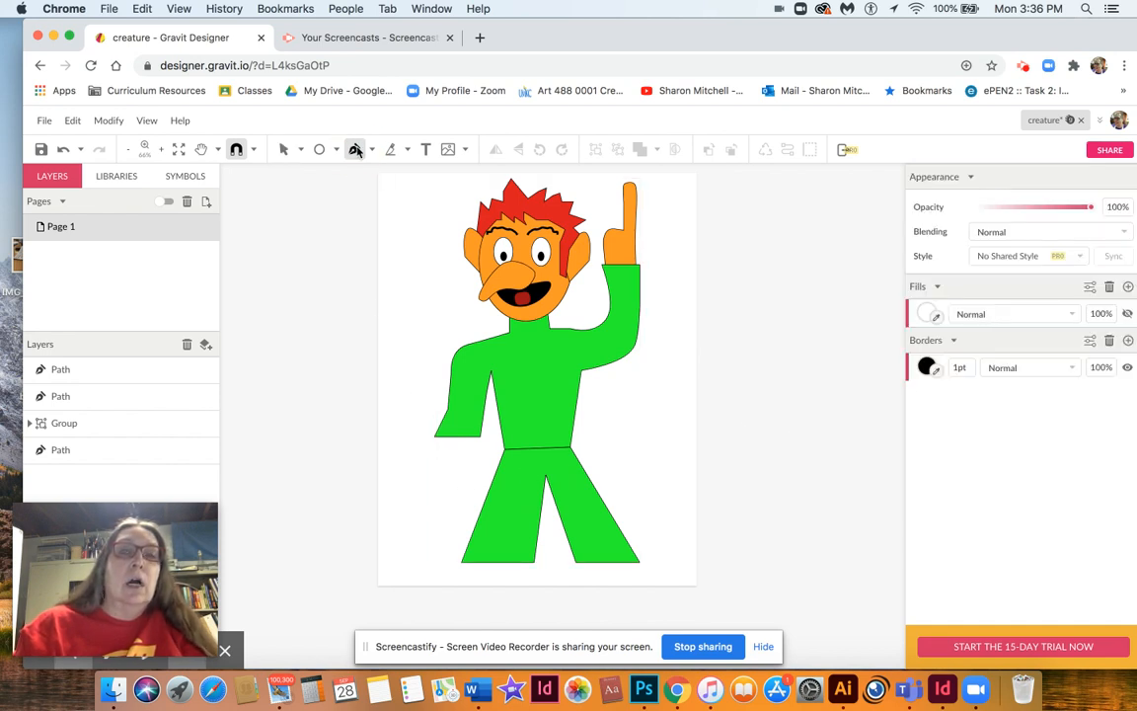
click(441, 436)
click(438, 458)
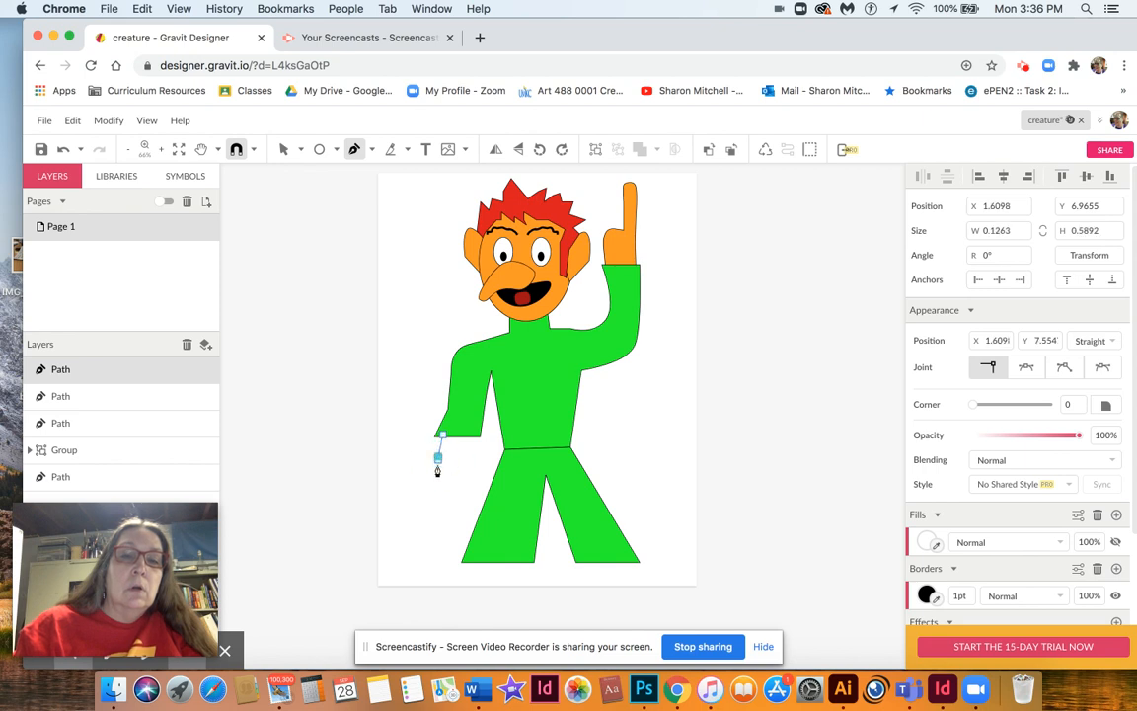
click(444, 498)
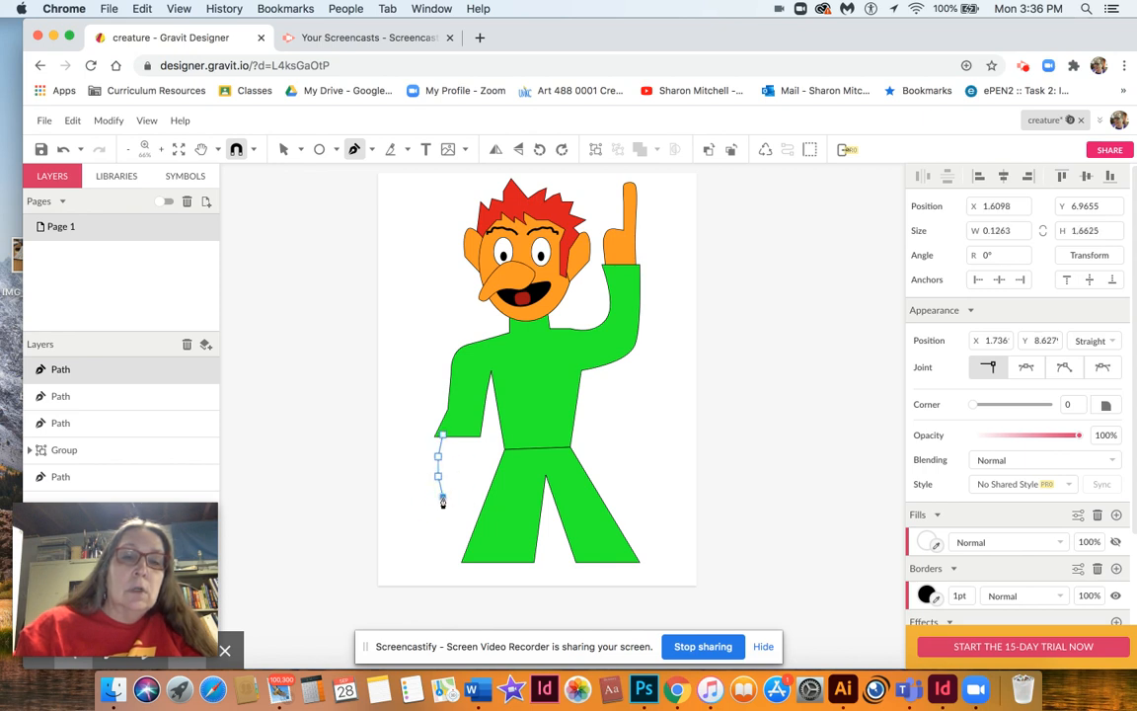
click(448, 507)
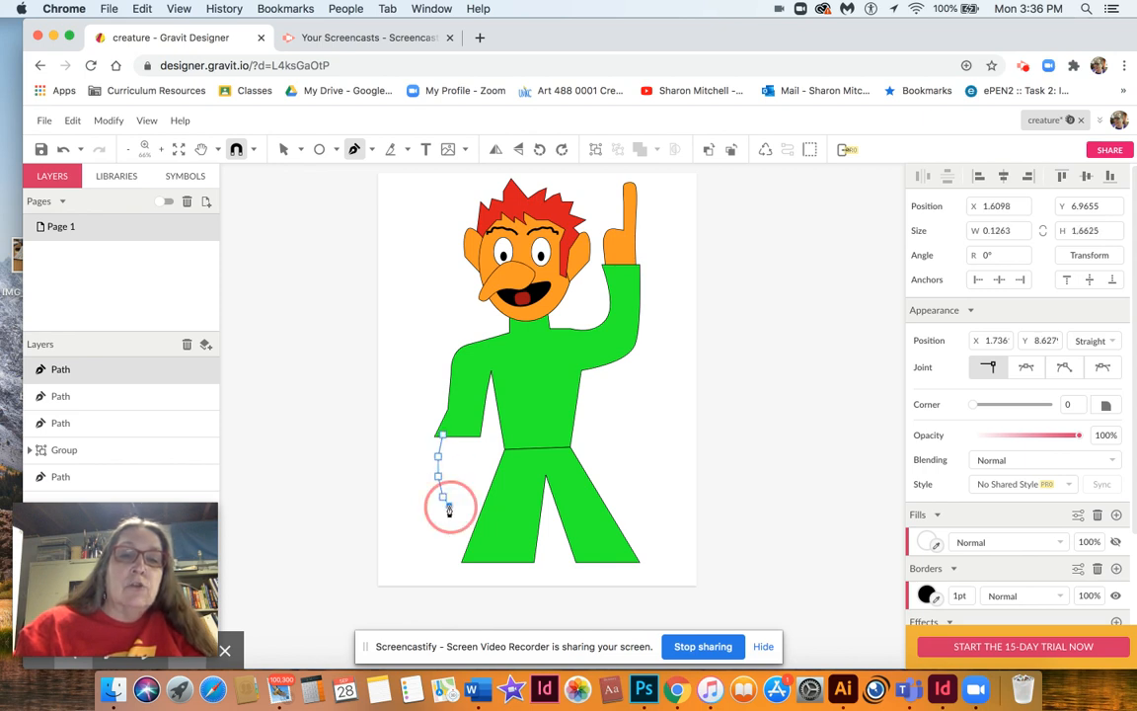
drag(451, 509, 456, 511)
click(460, 502)
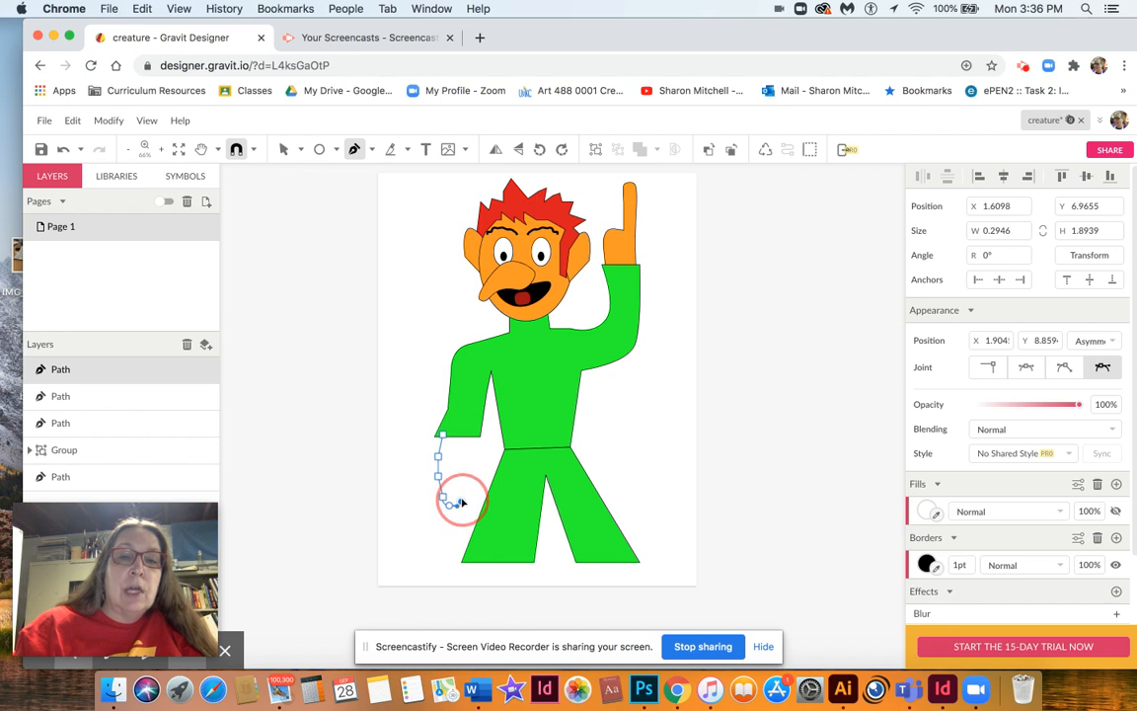
Step: Continue the lowered hand's outline up the finger's inner edge and around a second, shorter finger with a curved tip
click(457, 488)
click(454, 480)
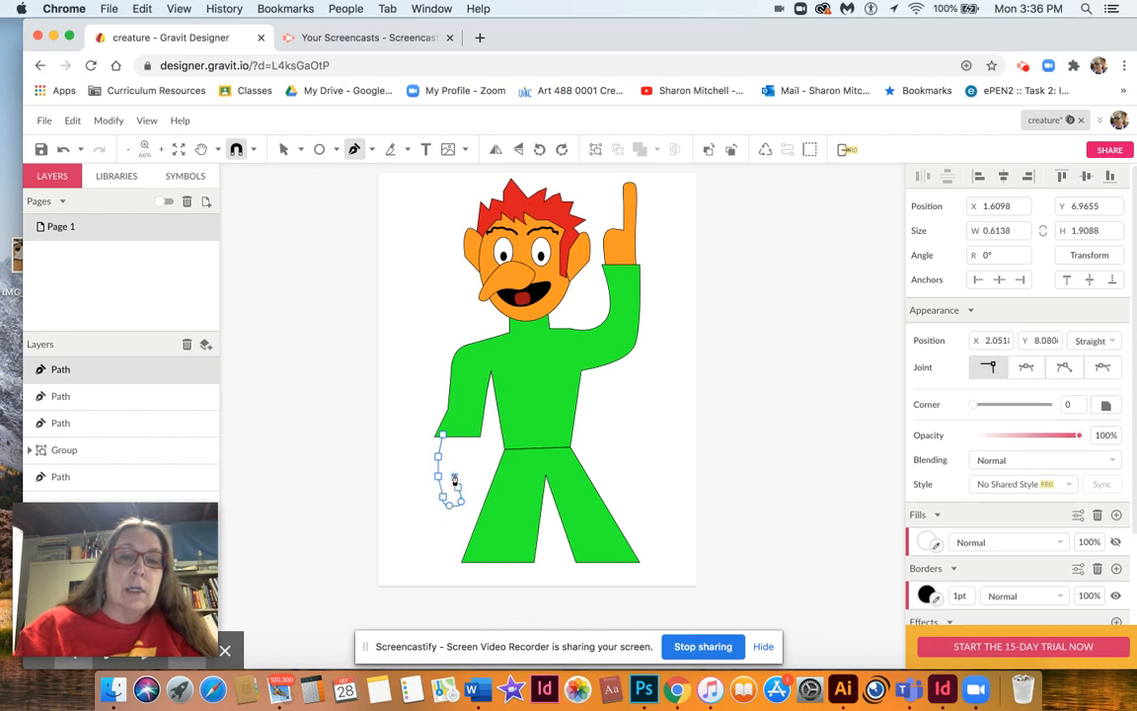
click(454, 469)
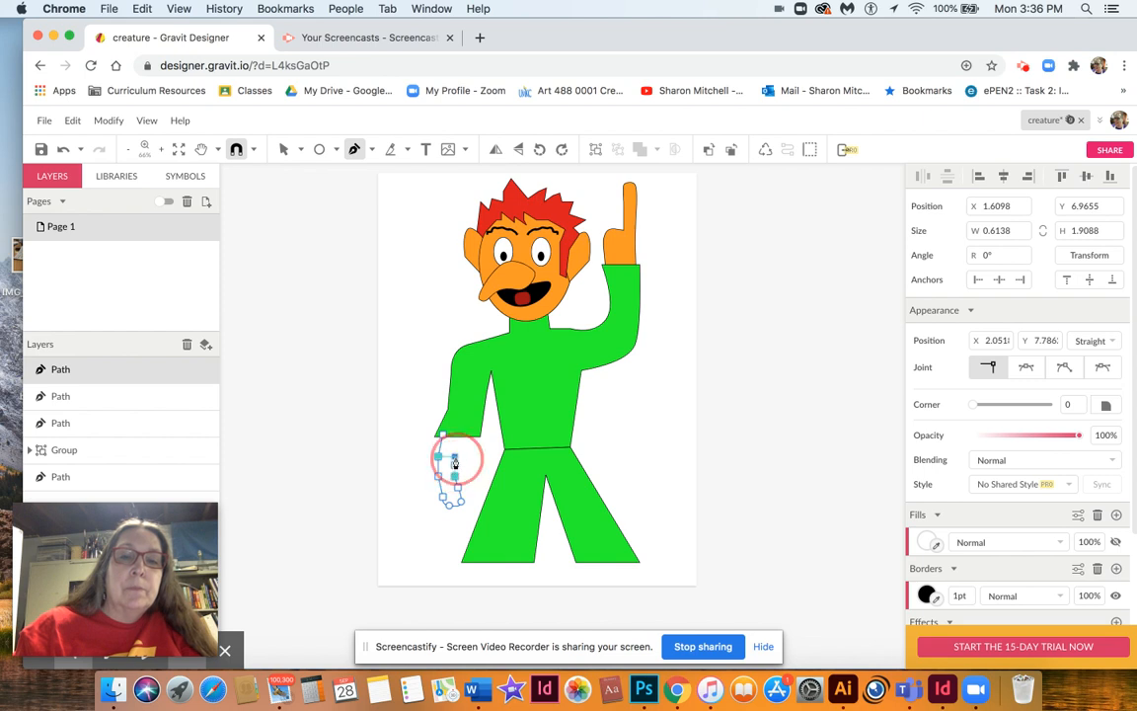
click(459, 465)
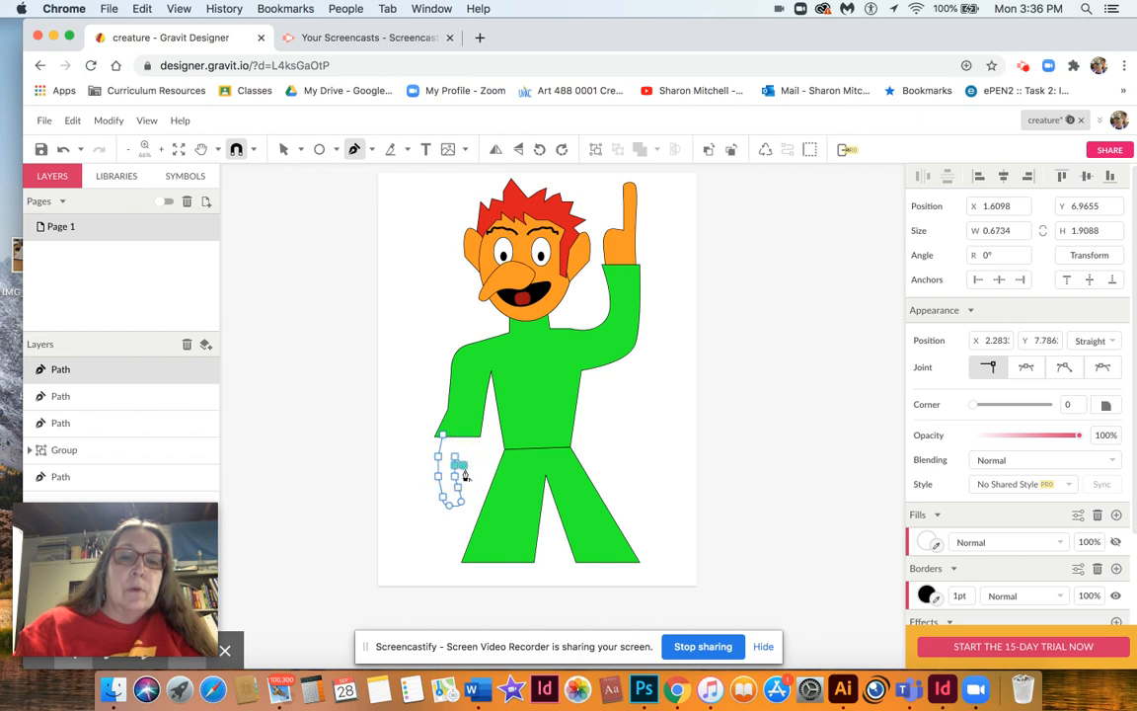
click(466, 480)
drag(467, 479, 473, 483)
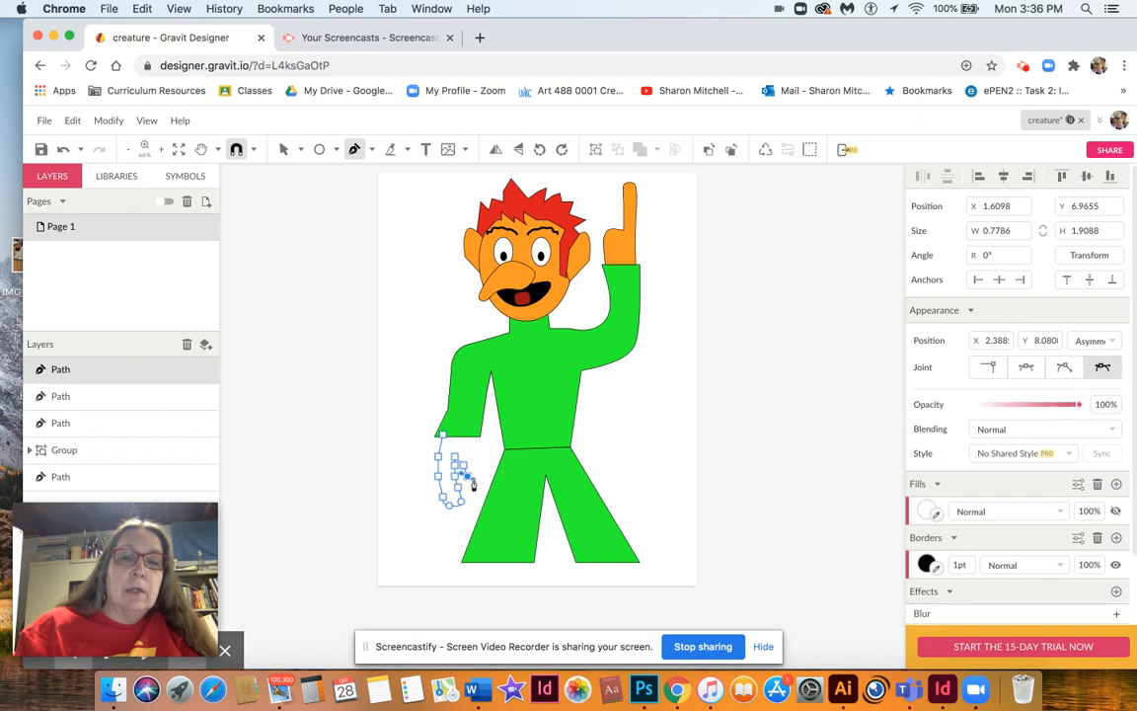
click(479, 473)
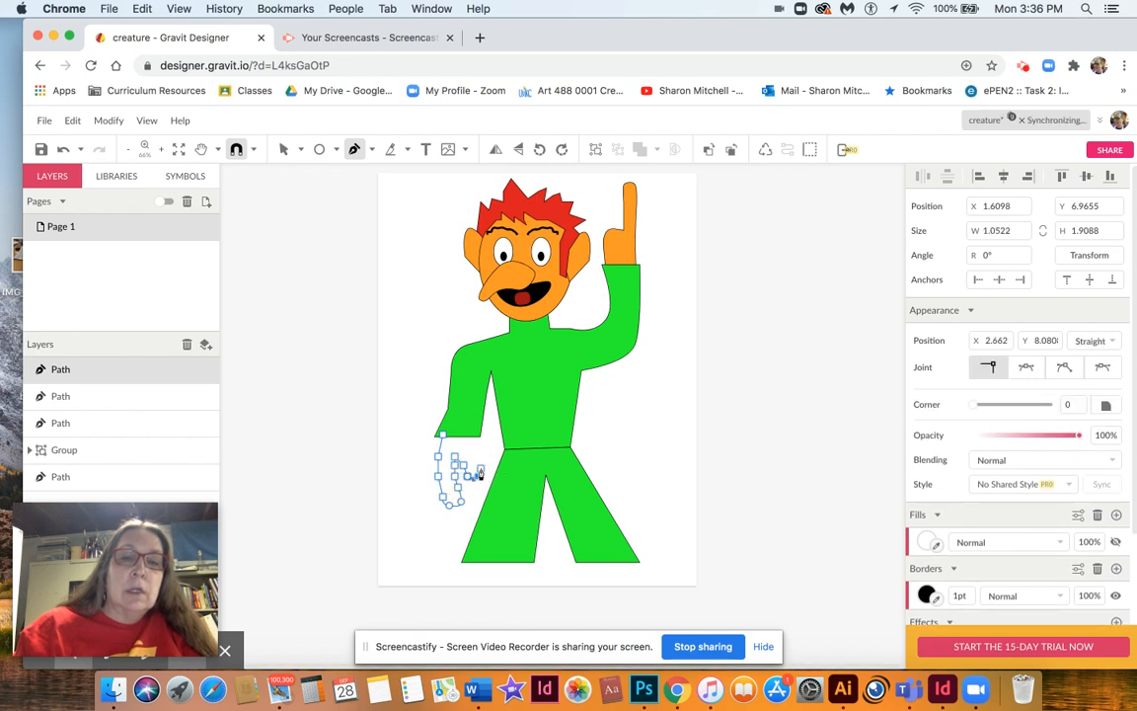
Step: Bring the lowered hand's outline up to the cuff and close it at its starting point, making it about 1.14 × 1.91 in
click(471, 451)
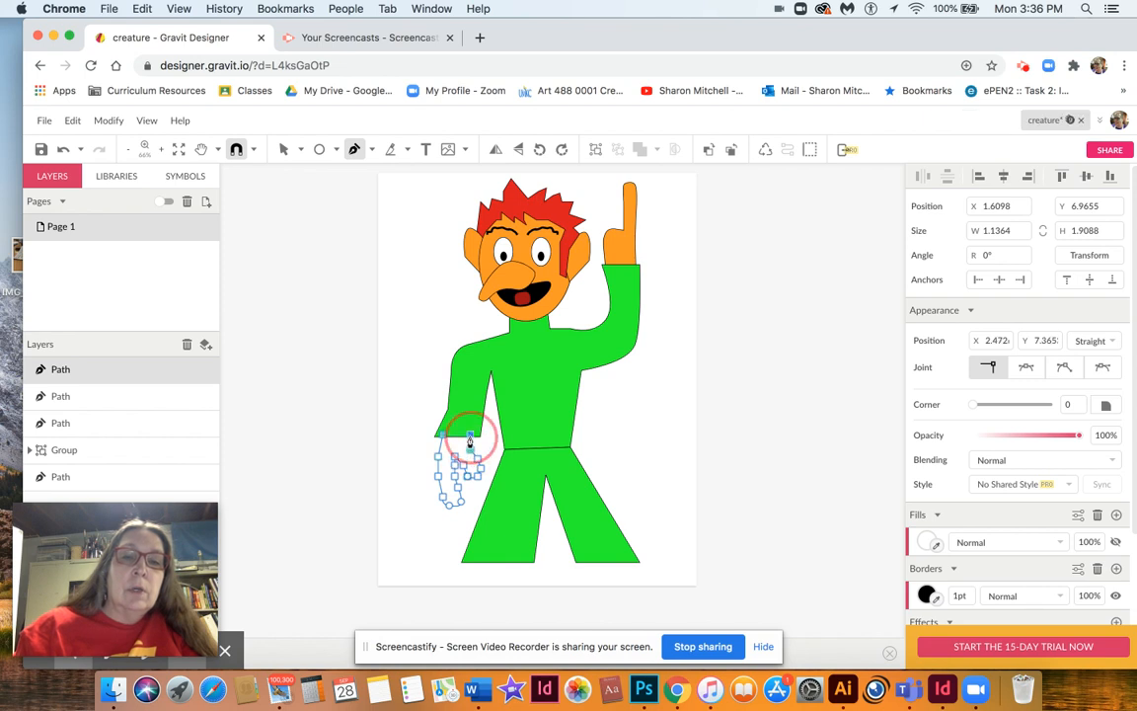
click(469, 434)
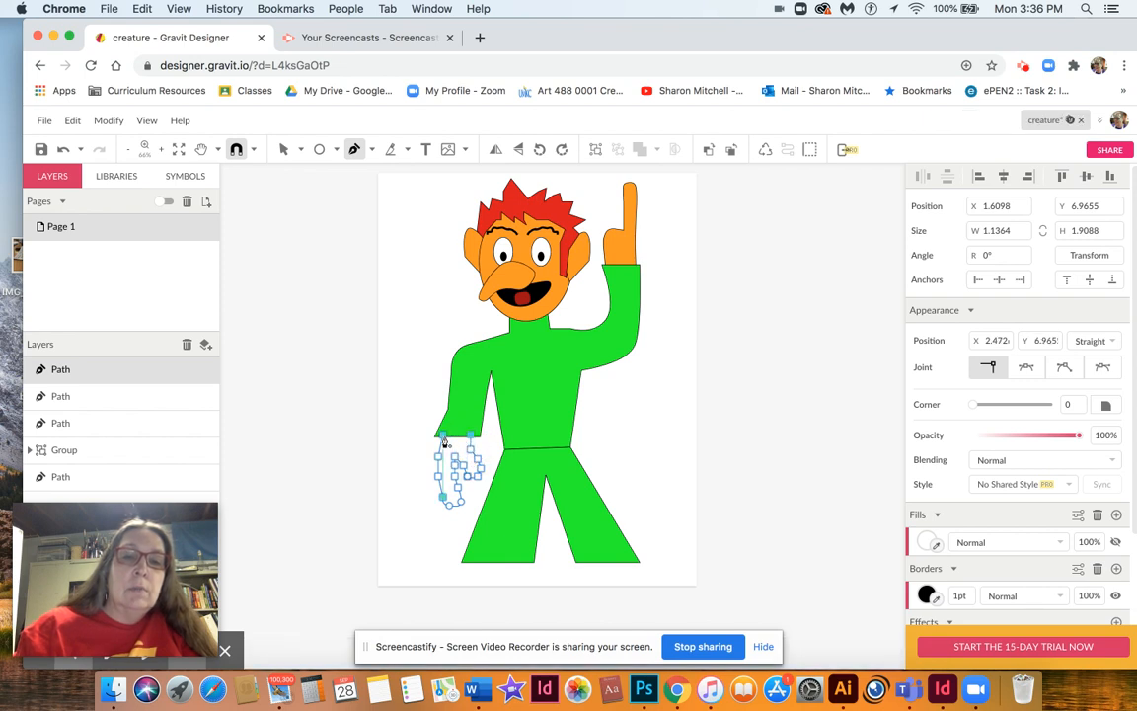
click(444, 438)
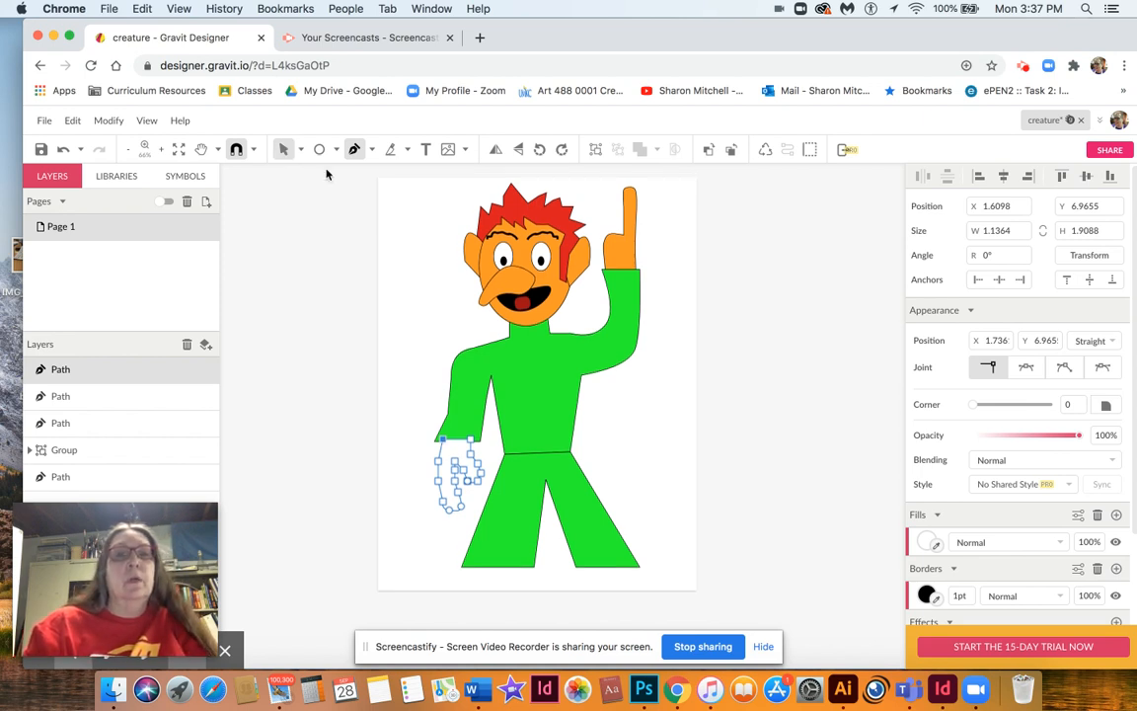
Step: Reshape the lowered hand's longer finger by moving its tip and edge points, tapering the tip and making the hand about 2.10 in tall
click(284, 149)
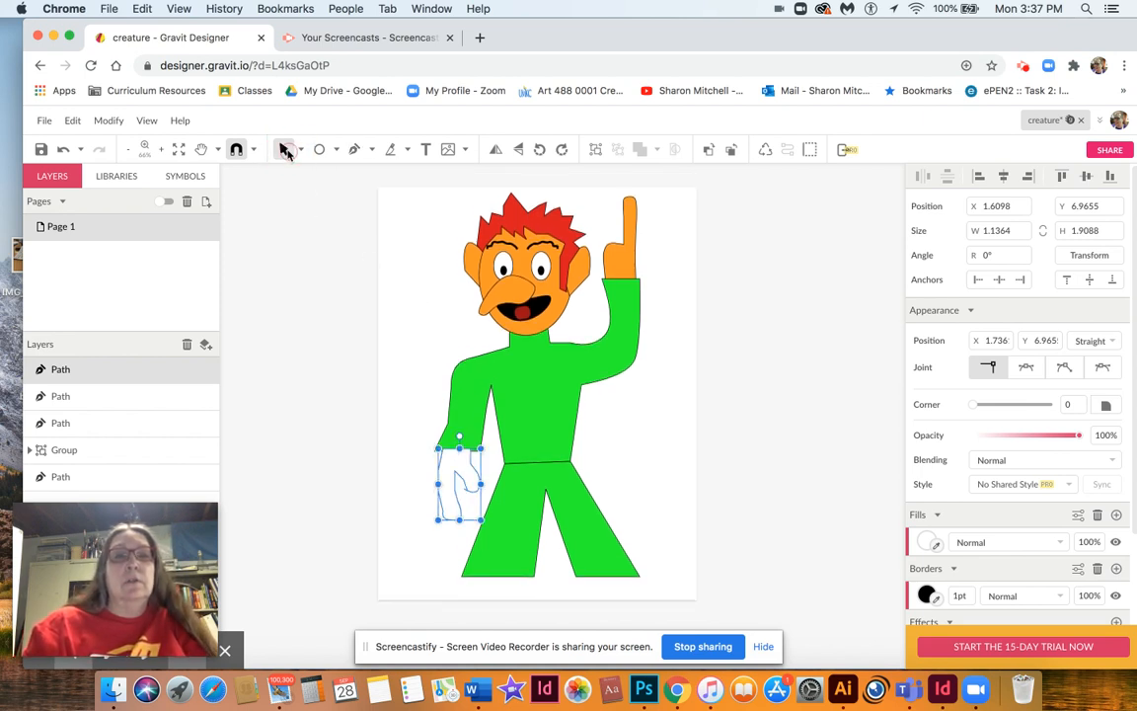
click(413, 313)
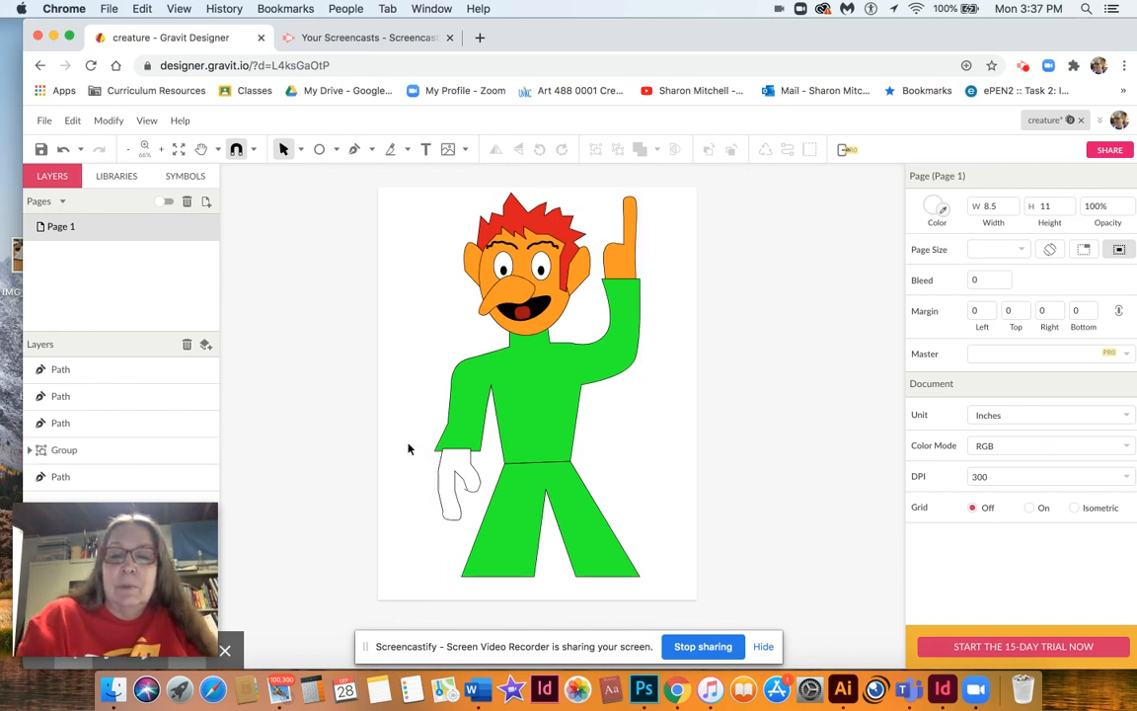
key(super+equal)
key(super+equal)
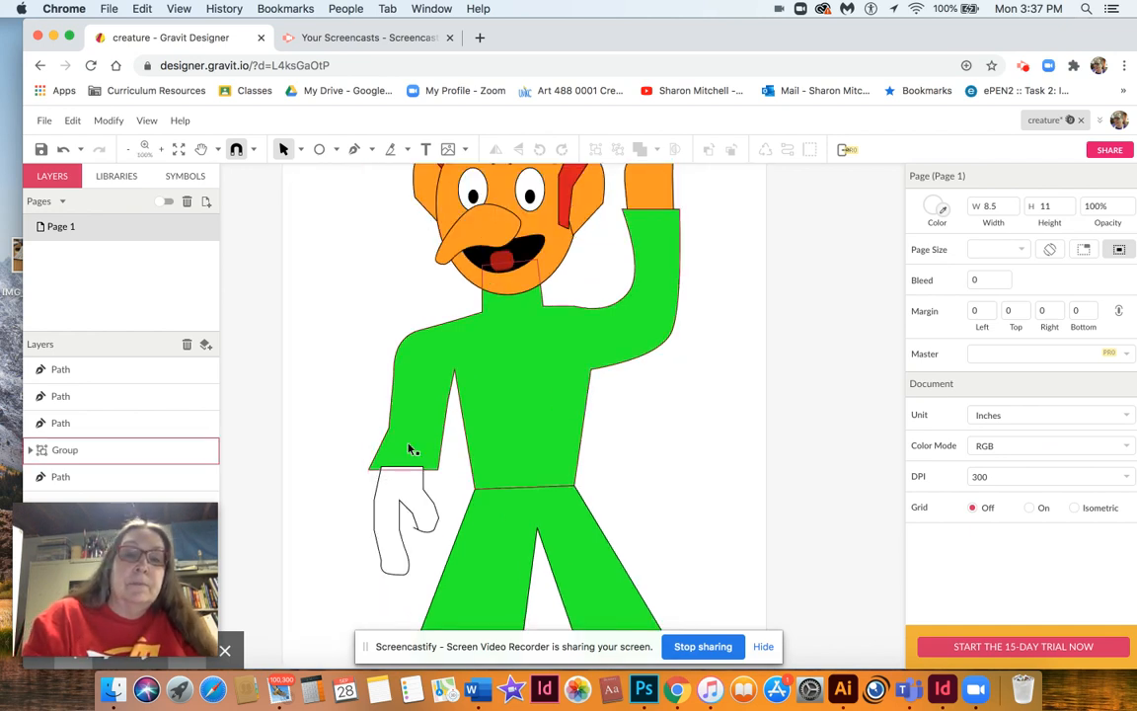
scroll(409, 448, down, 5)
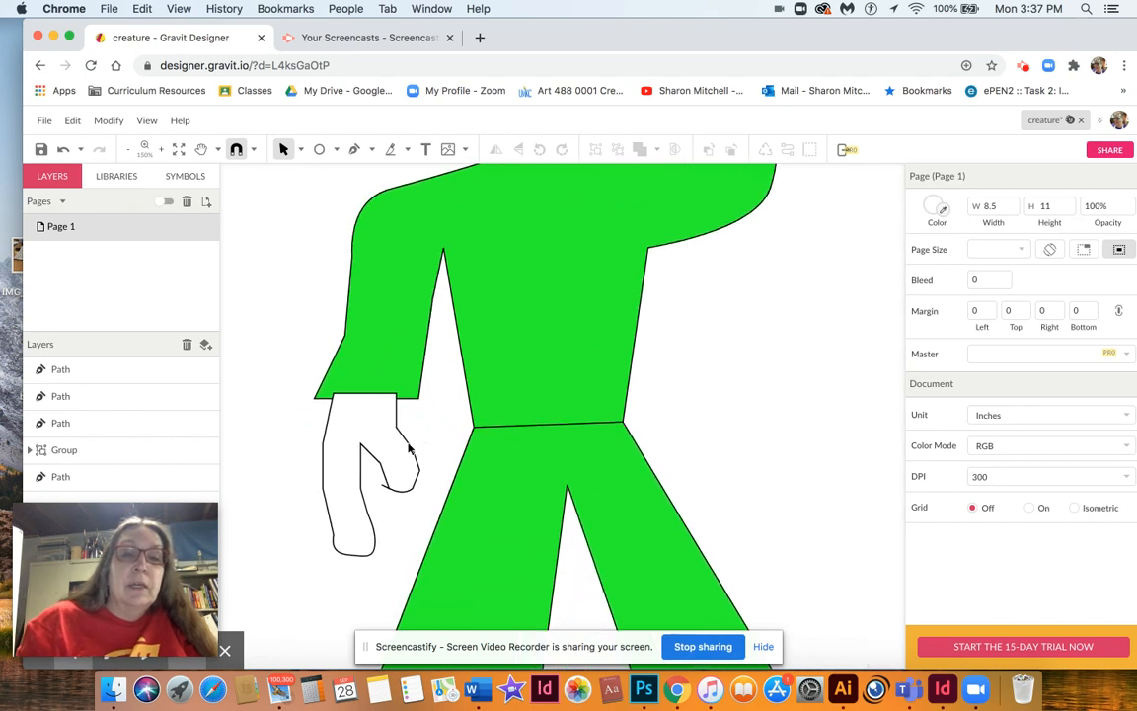
click(337, 506)
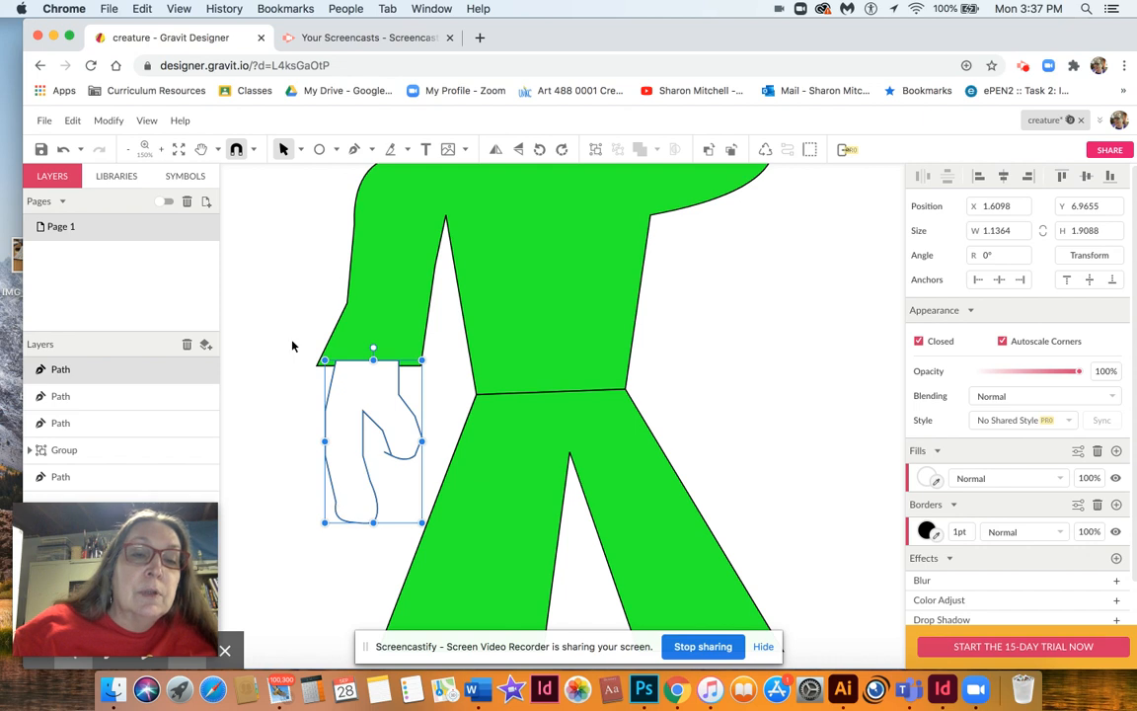
click(297, 150)
click(312, 191)
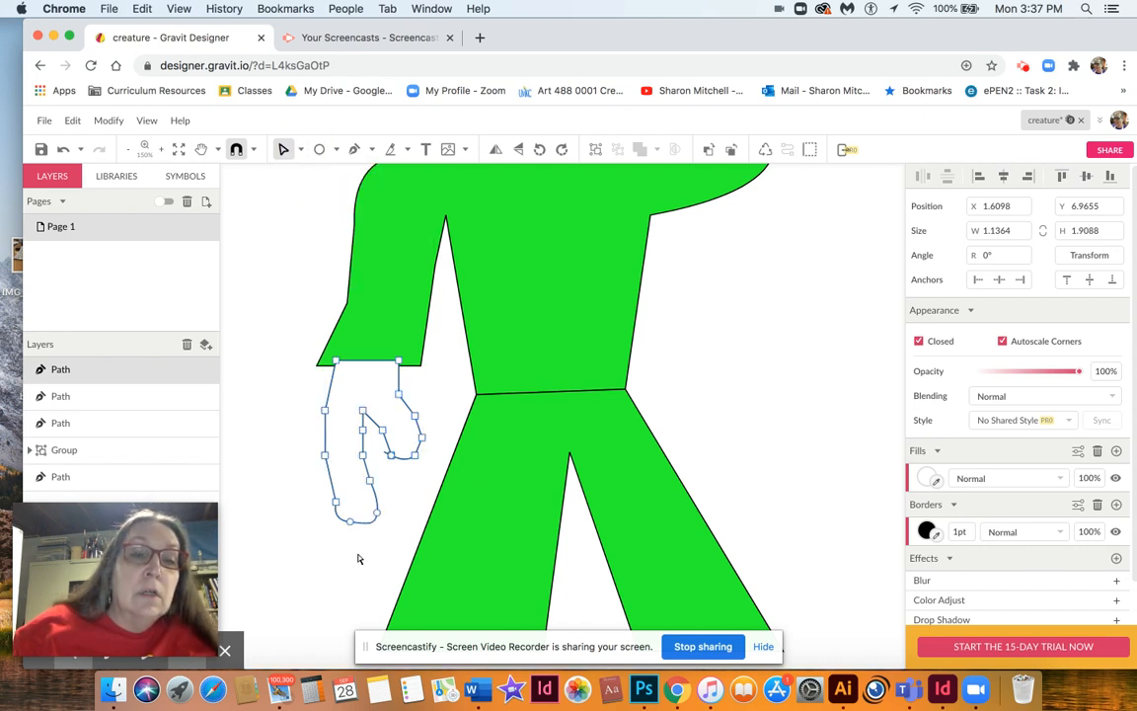
click(337, 507)
drag(336, 506, 371, 500)
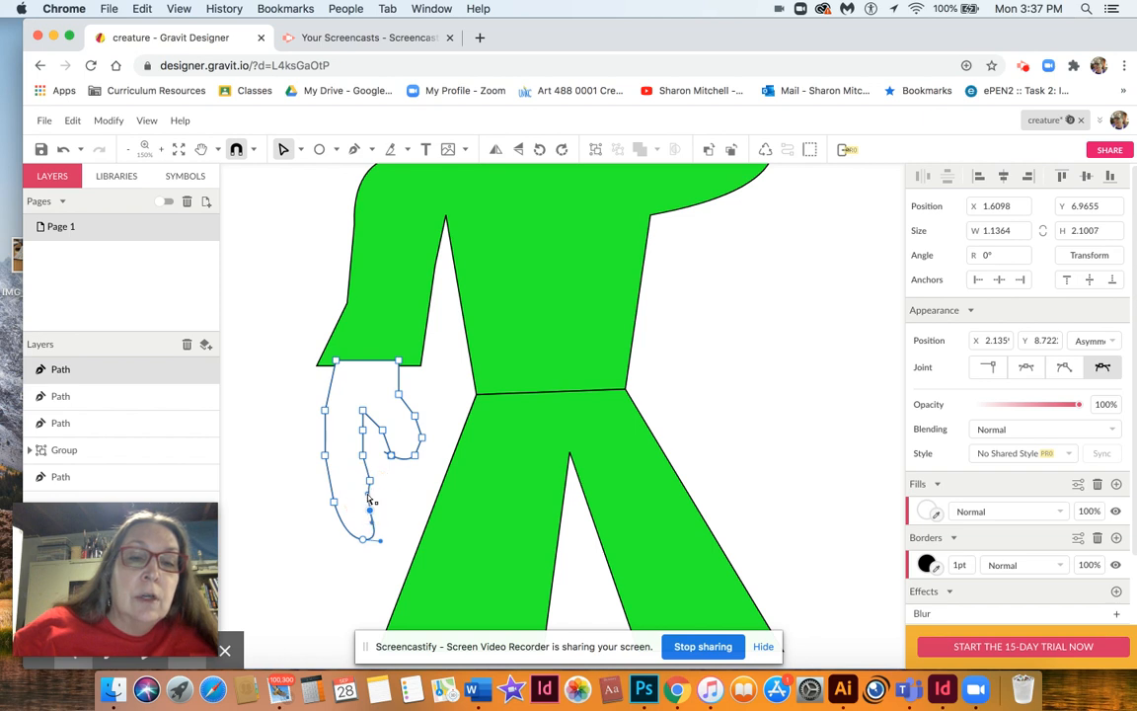
click(368, 476)
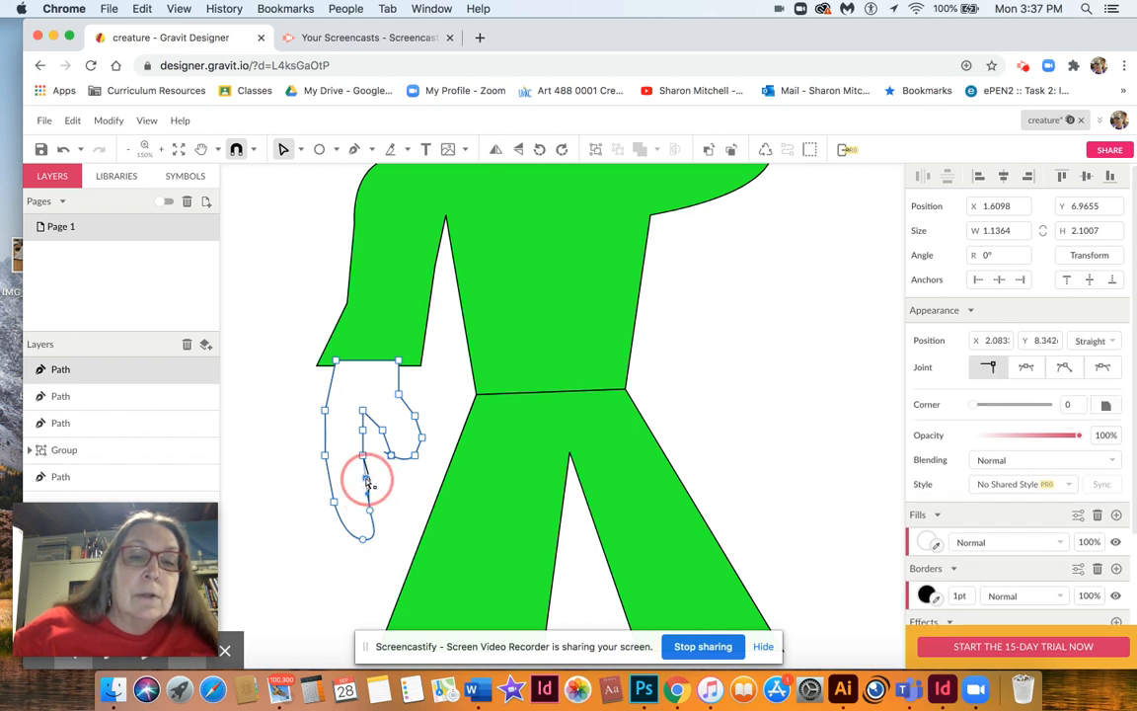
Step: Try to reshape the shorter finger's tip by moving its end point and curve handle
click(391, 458)
mouse_move(378, 454)
mouse_down()
mouse_move(394, 468)
mouse_move(373, 452)
mouse_move(393, 459)
mouse_move(394, 437)
mouse_move(381, 452)
mouse_move(399, 464)
mouse_move(378, 484)
mouse_move(373, 452)
mouse_move(382, 471)
mouse_move(407, 474)
mouse_move(388, 482)
mouse_move(377, 472)
mouse_move(388, 436)
mouse_move(411, 452)
mouse_move(385, 434)
mouse_up()
click(394, 499)
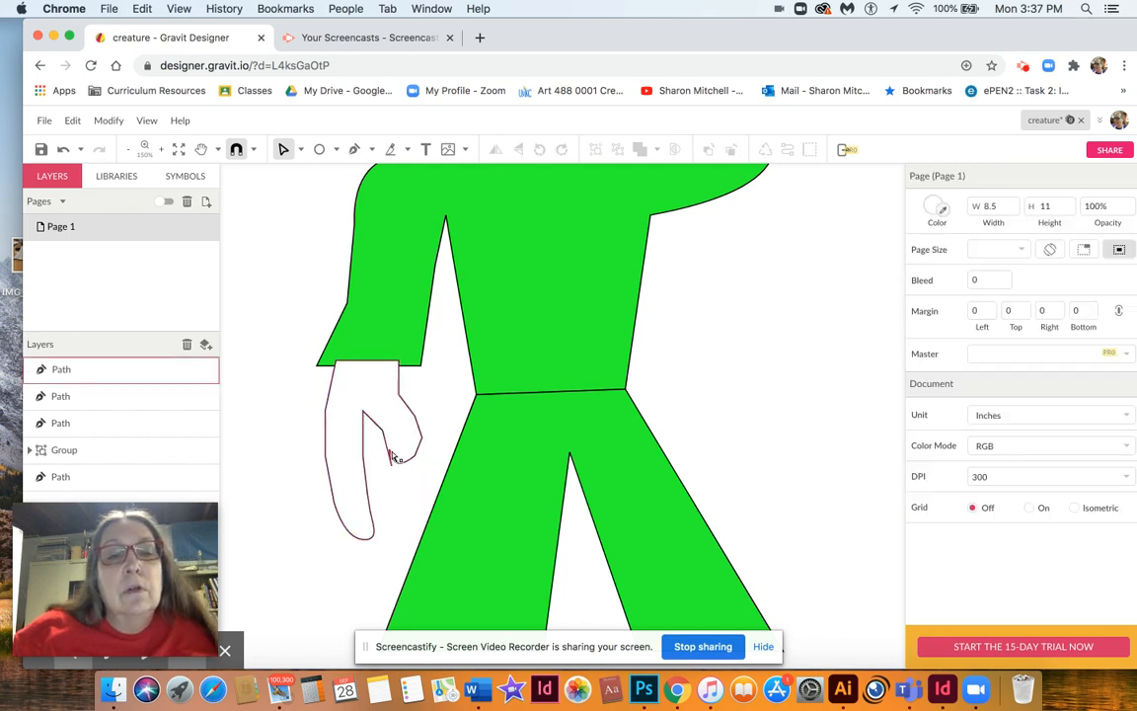
click(391, 454)
drag(391, 454, 380, 449)
click(407, 490)
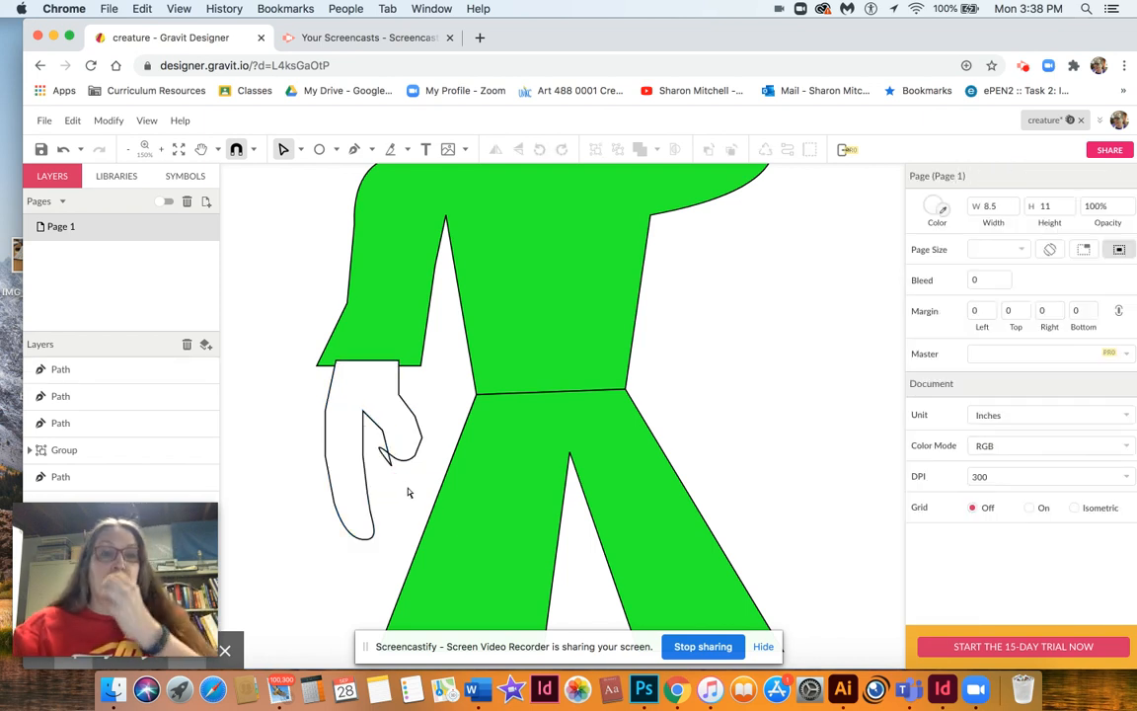
Step: Delete the extra point at the shorter finger's tip and adjust the neighbouring points into a smooth rounded end, making the hand about 1.05 in wide
click(389, 460)
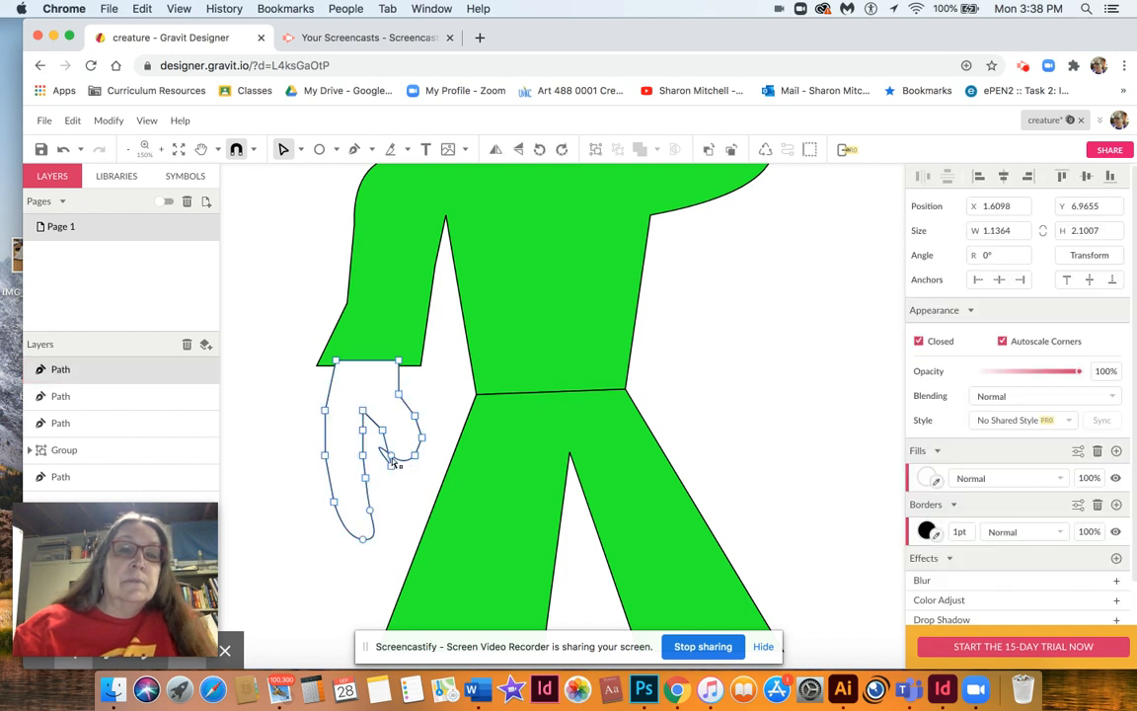
click(392, 460)
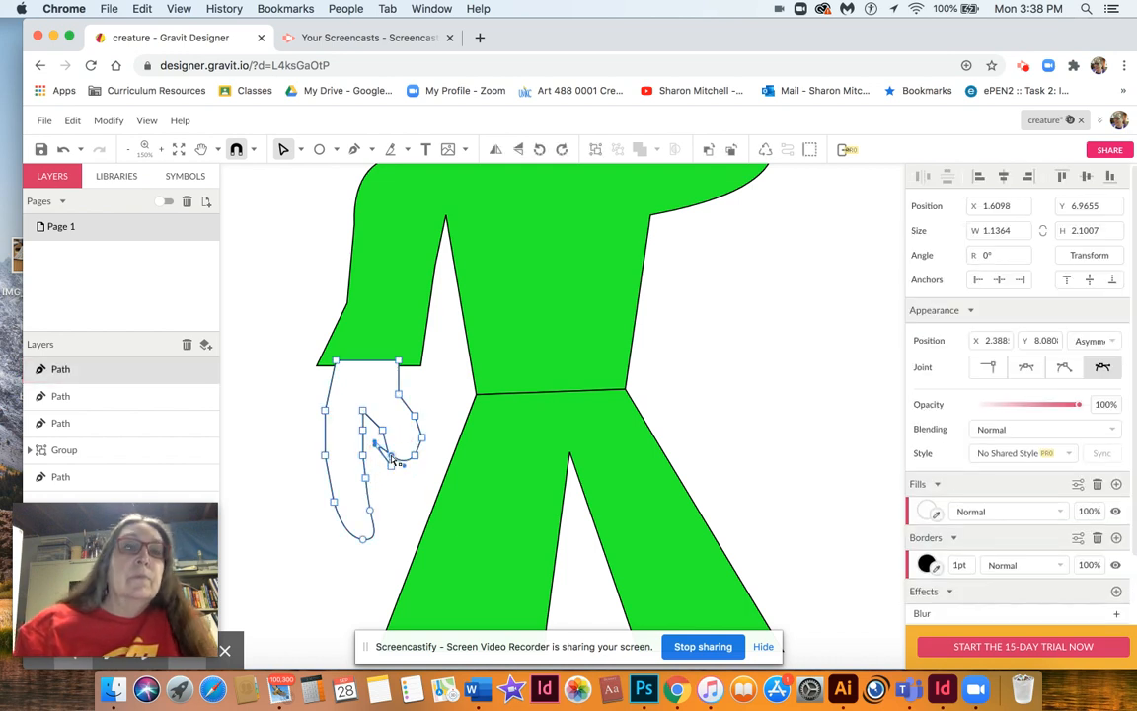
key(Delete)
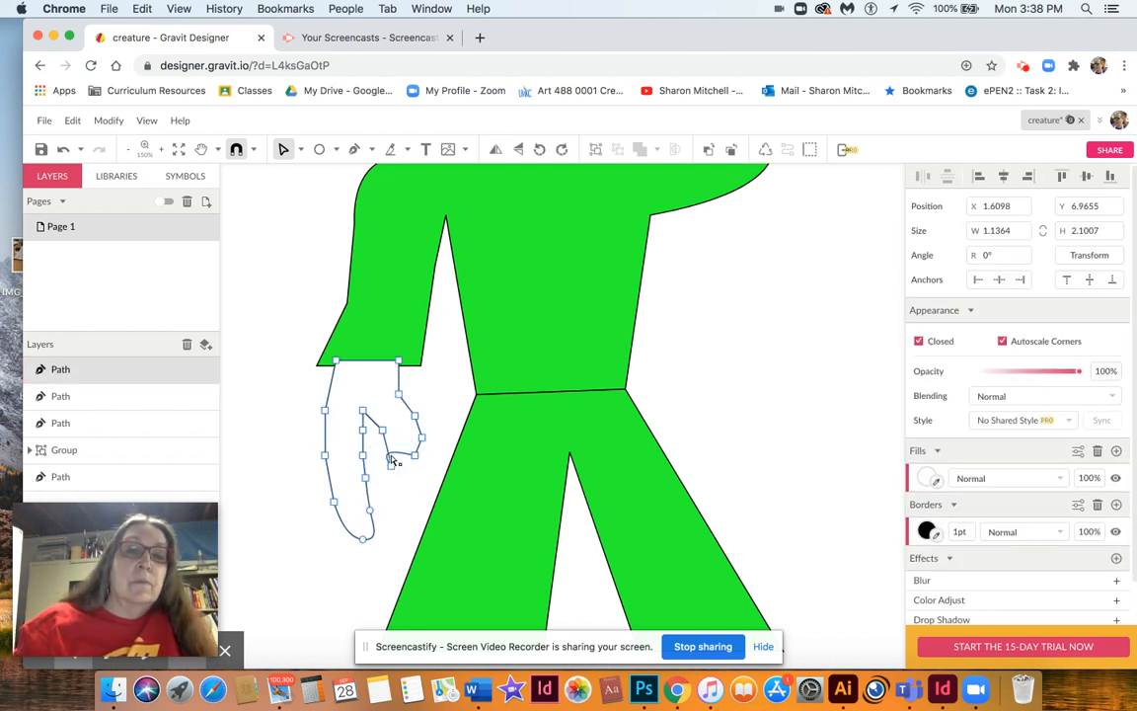
click(392, 468)
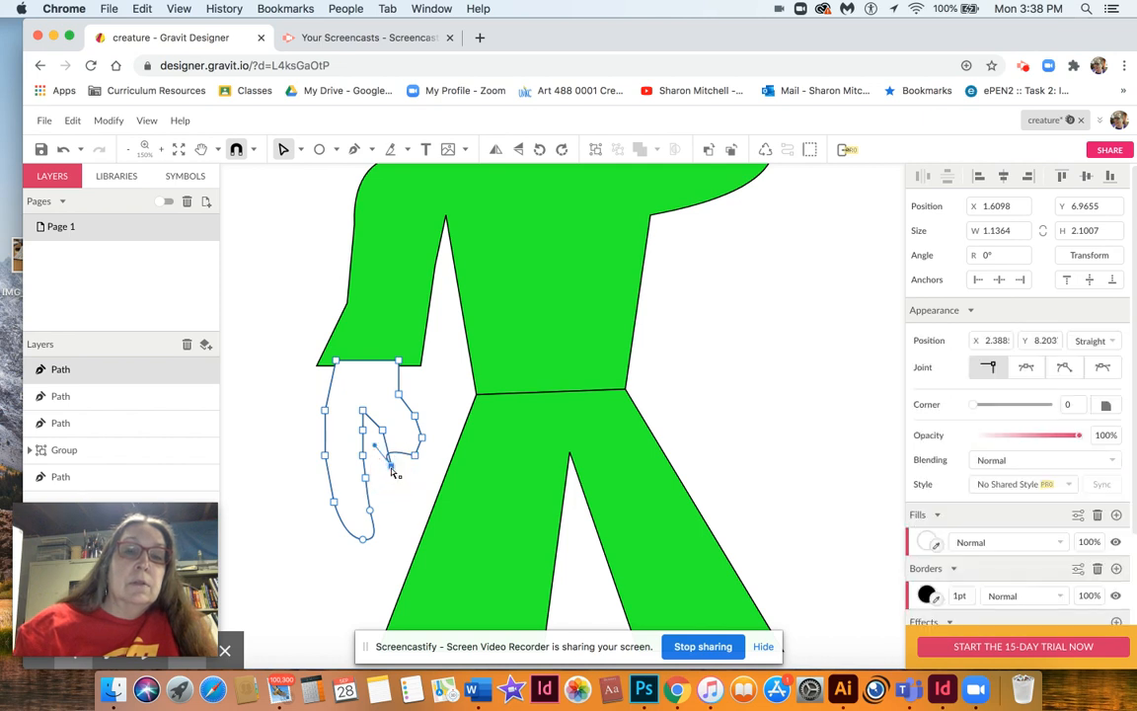
drag(375, 450, 408, 416)
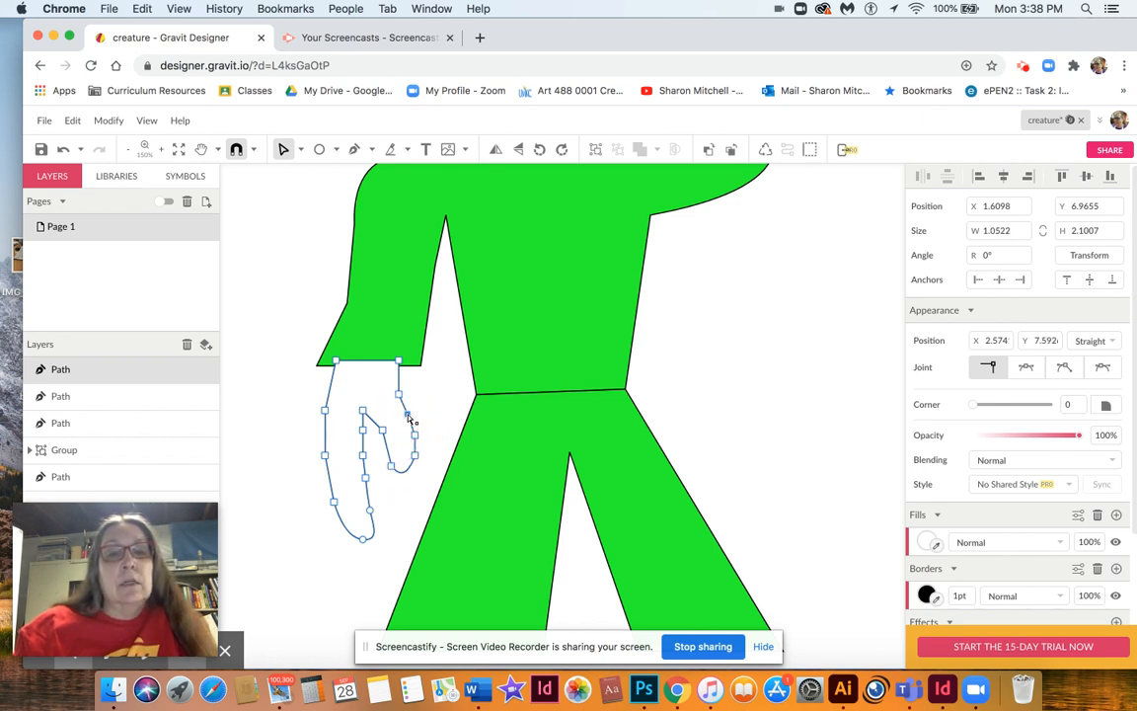
click(392, 465)
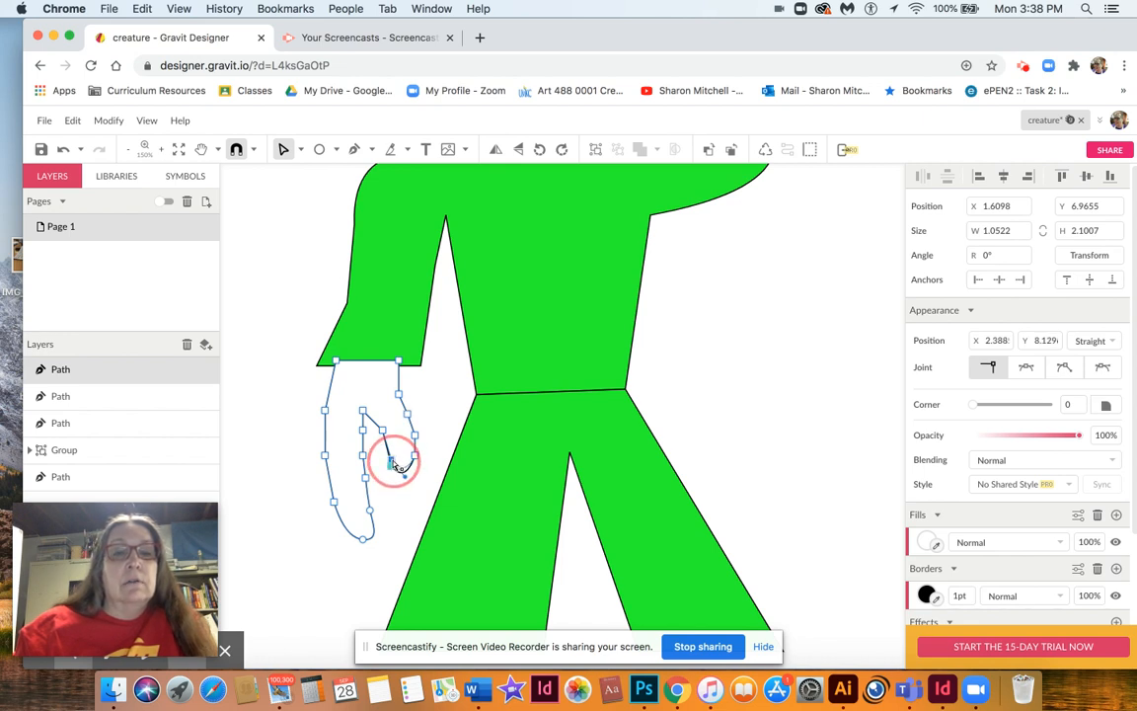
click(397, 498)
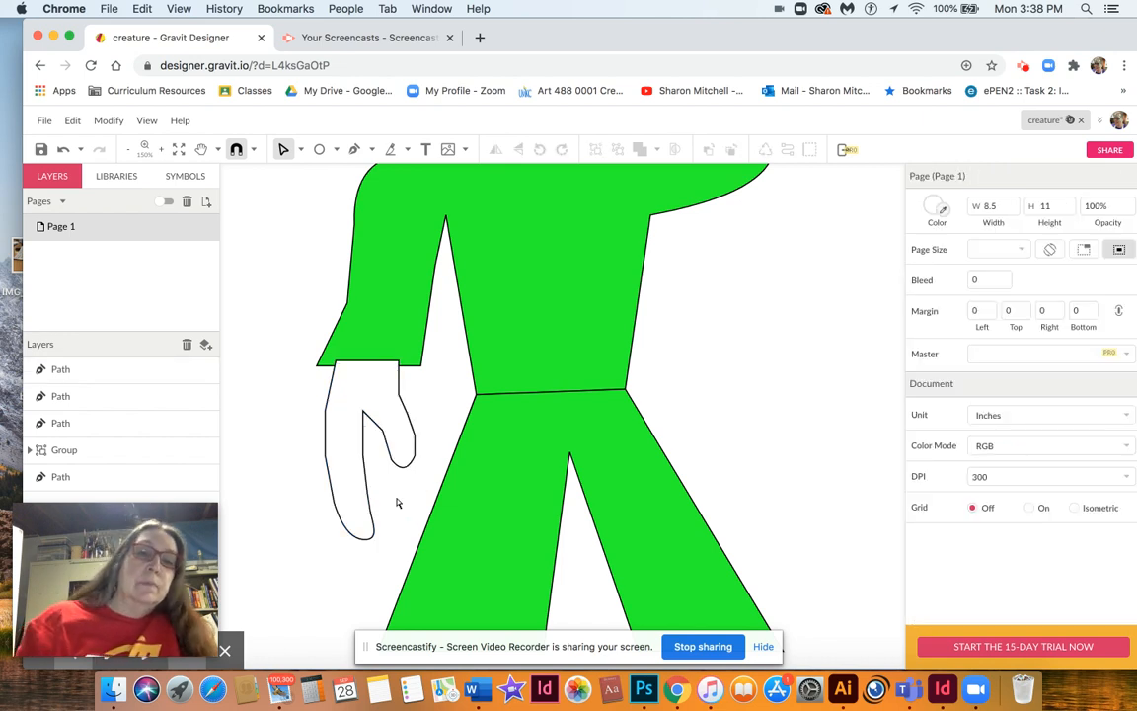
Step: Send the lowered hand backward until it sits behind the green sleeve, and deselect it
scroll(387, 459, down, 1)
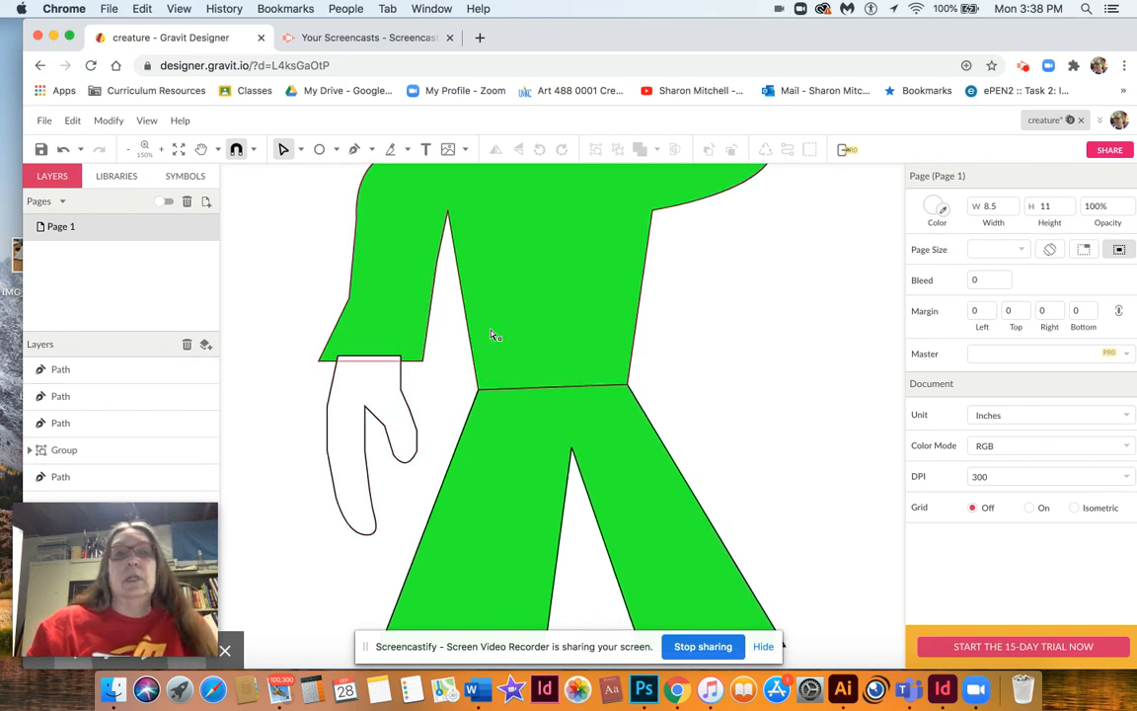
click(408, 410)
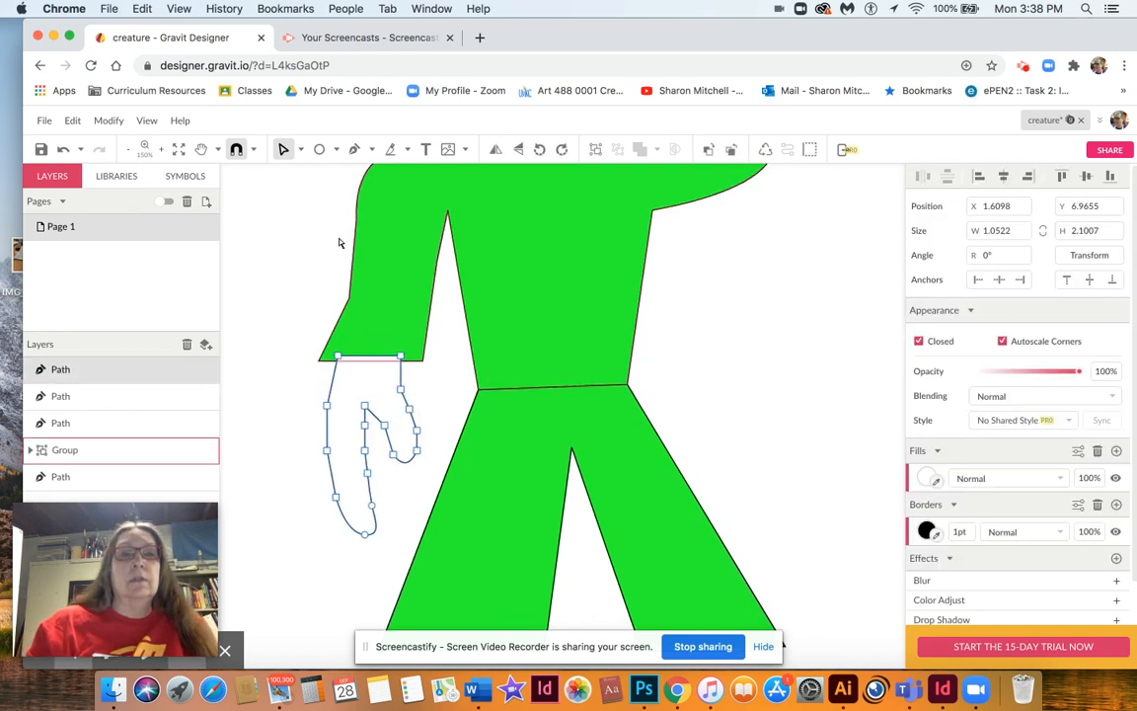
click(298, 150)
click(312, 170)
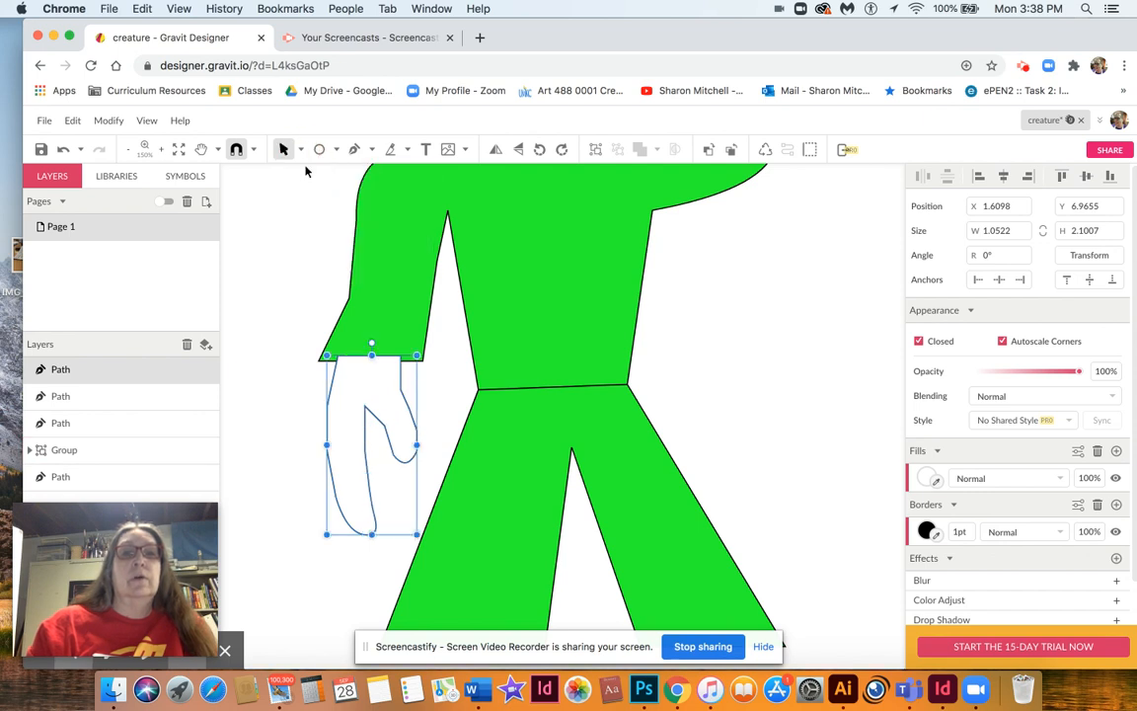
click(730, 150)
click(730, 150)
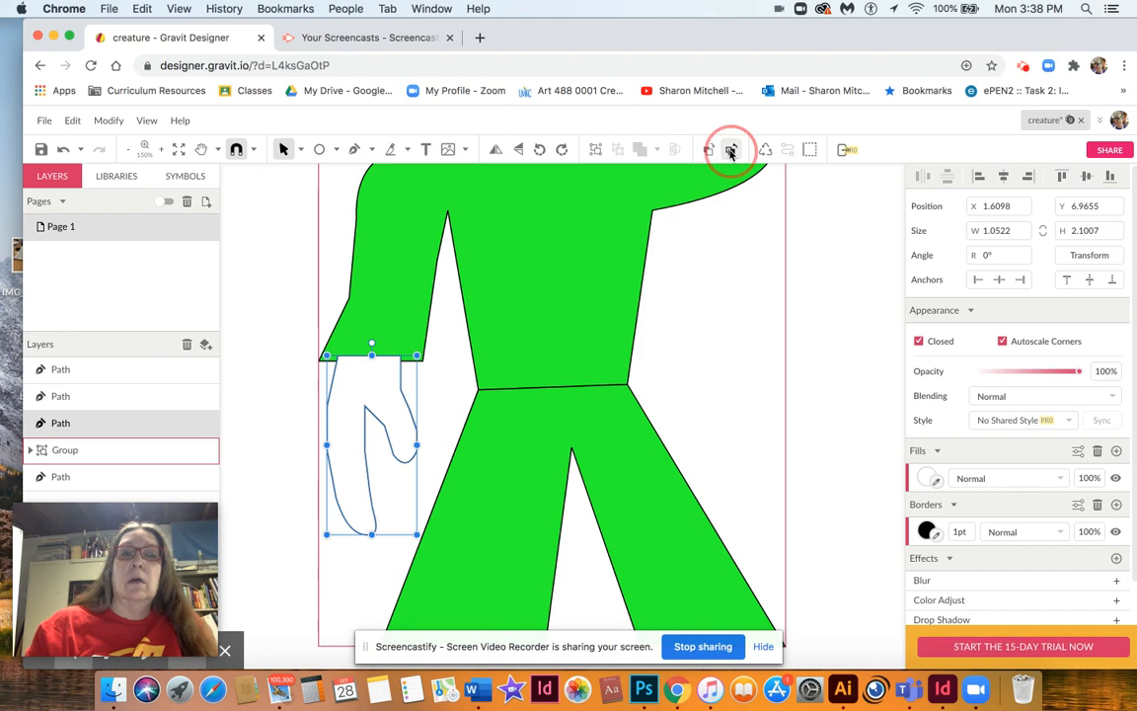
click(731, 150)
click(771, 364)
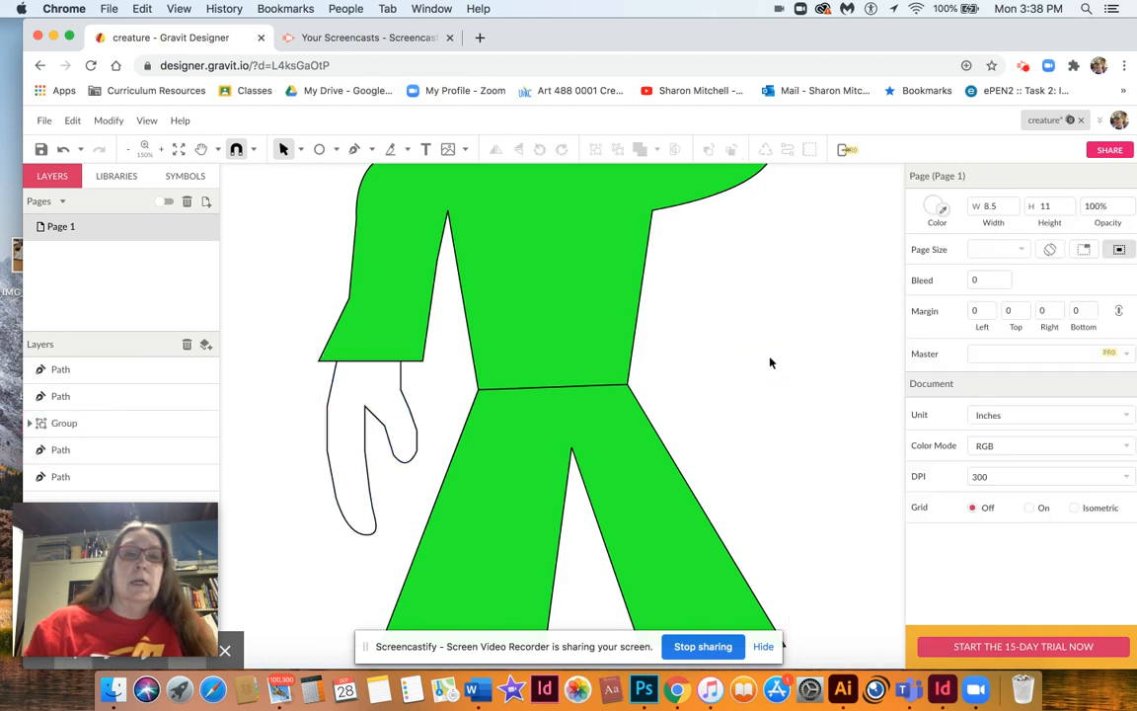
Step: Fill the lowered hand with the orange #FF9900 sampled from the raised hand, and deselect it
scroll(771, 361, up, 2)
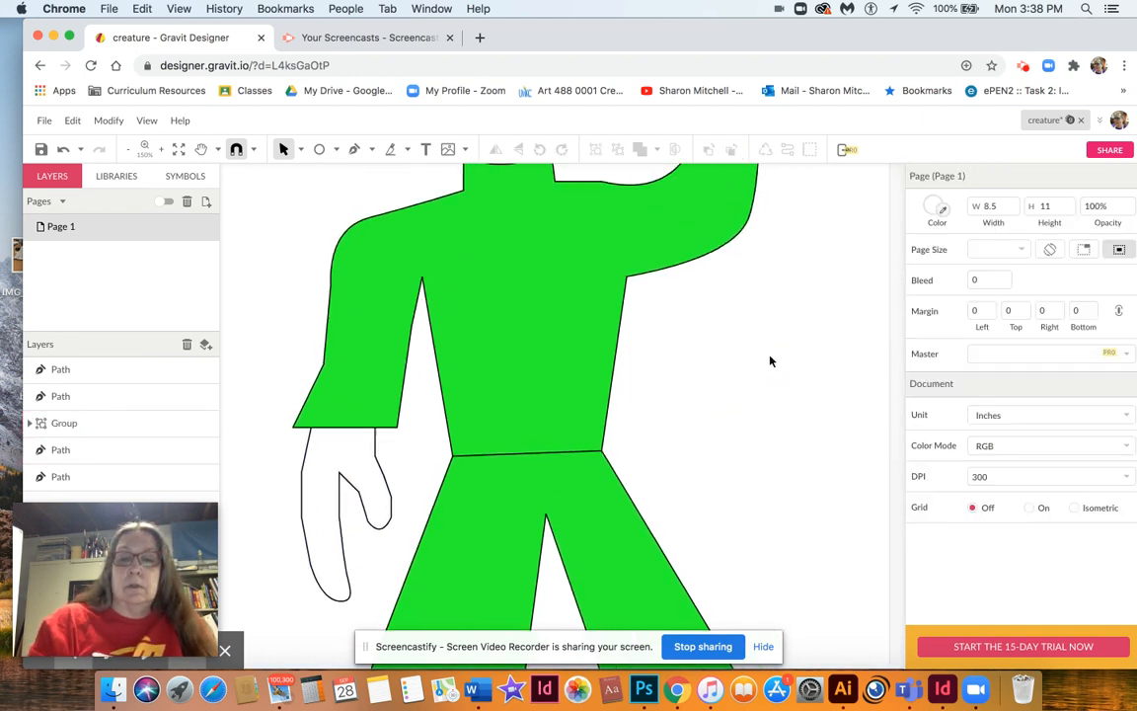
key(super+minus)
key(super+minus)
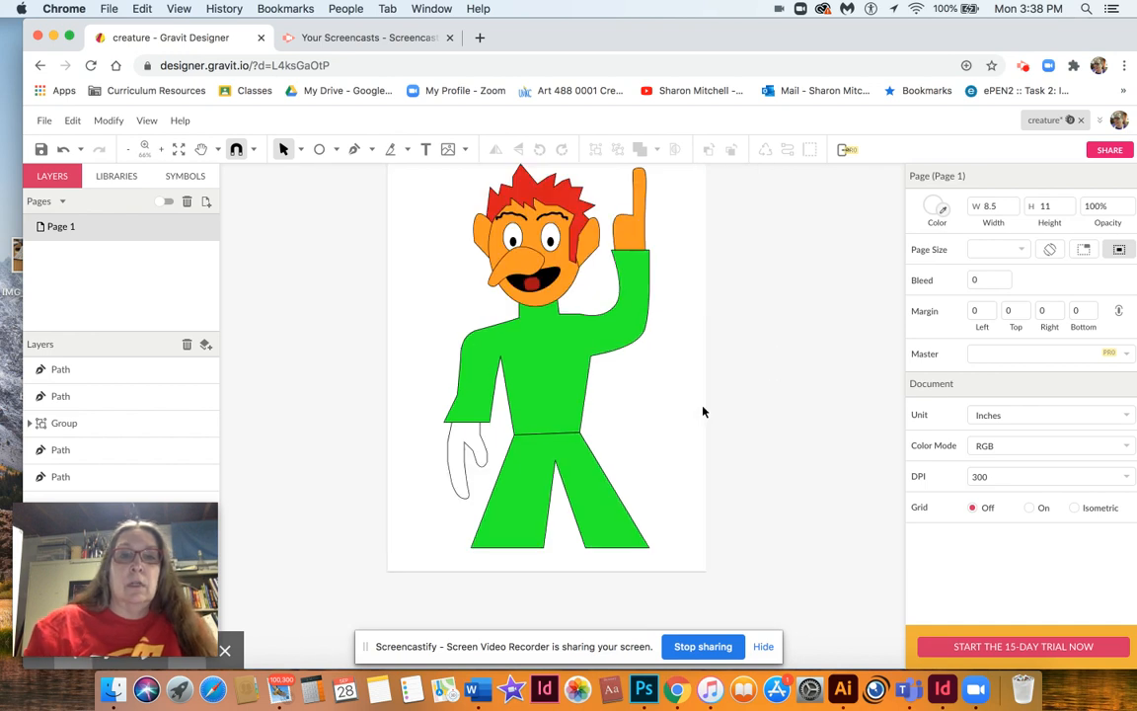
click(483, 468)
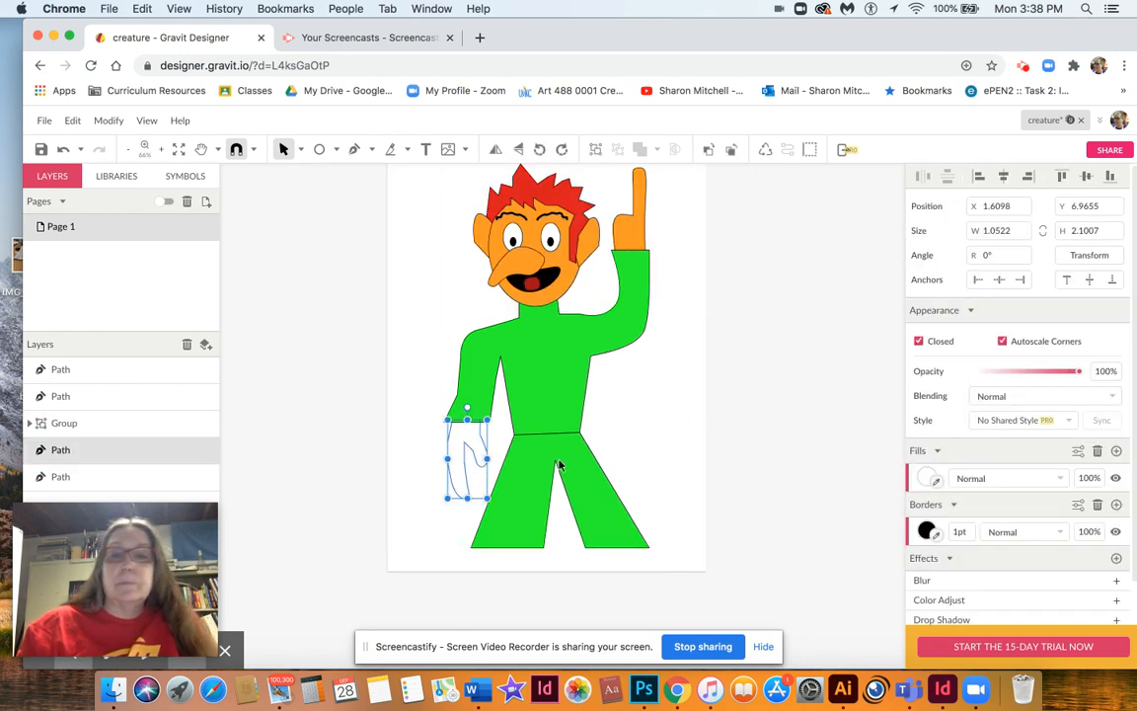
click(935, 480)
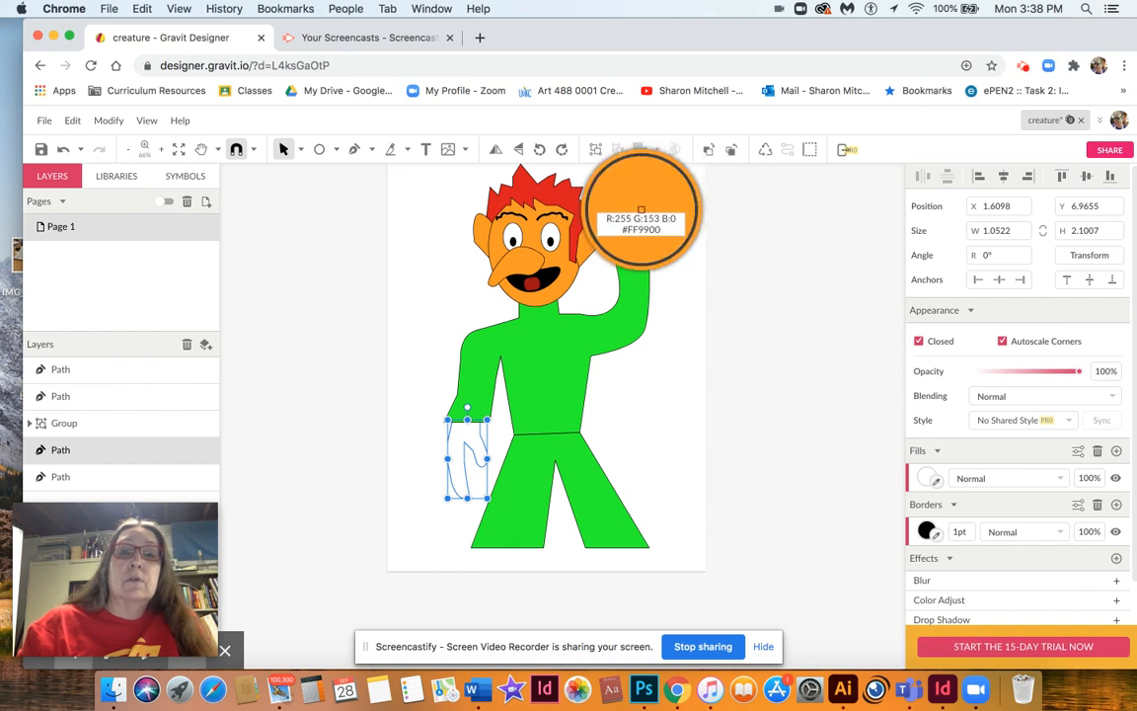
click(639, 214)
click(691, 431)
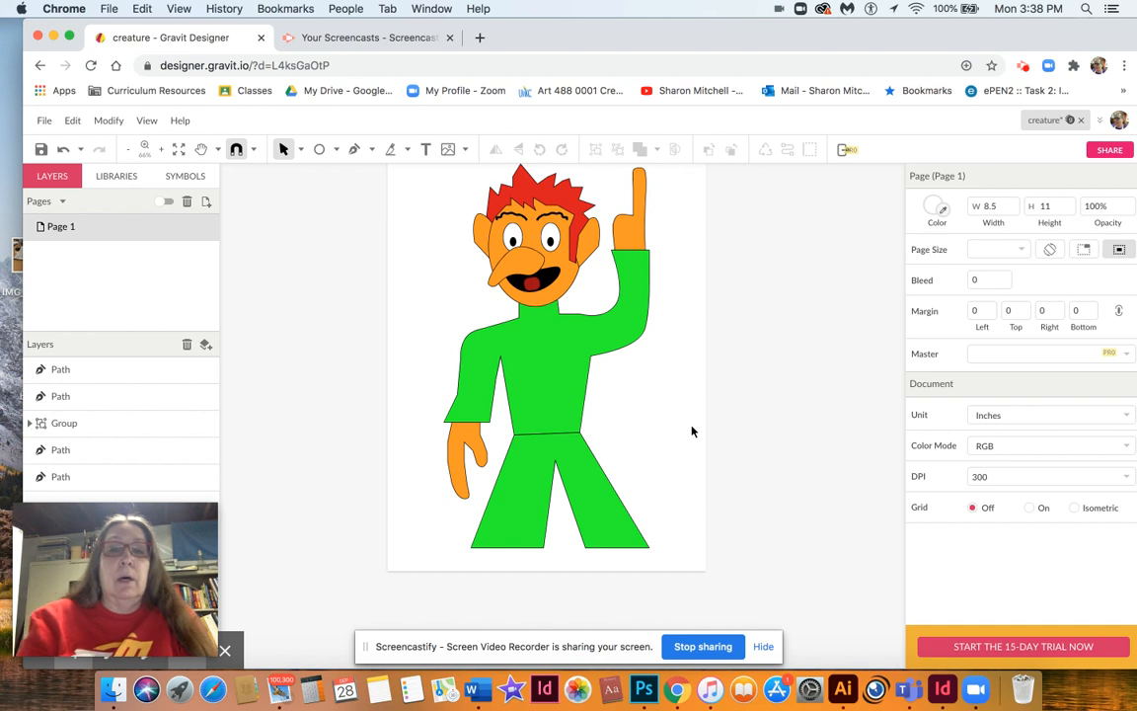
Step: Draw an ellipse about 2.99 × 1.03 in over the bottom of the creature's left-hand trouser leg and fill it black
scroll(692, 431, down, 1)
scroll(691, 431, up, 2)
scroll(692, 431, down, 1)
scroll(692, 431, down, 2)
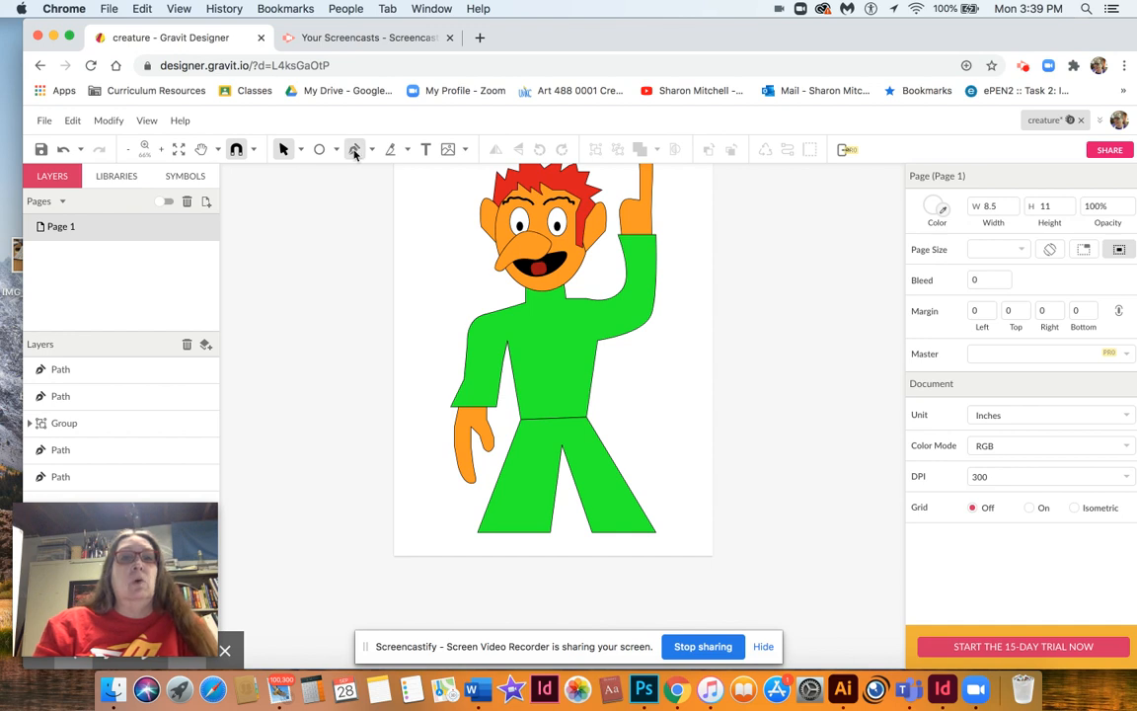
click(321, 149)
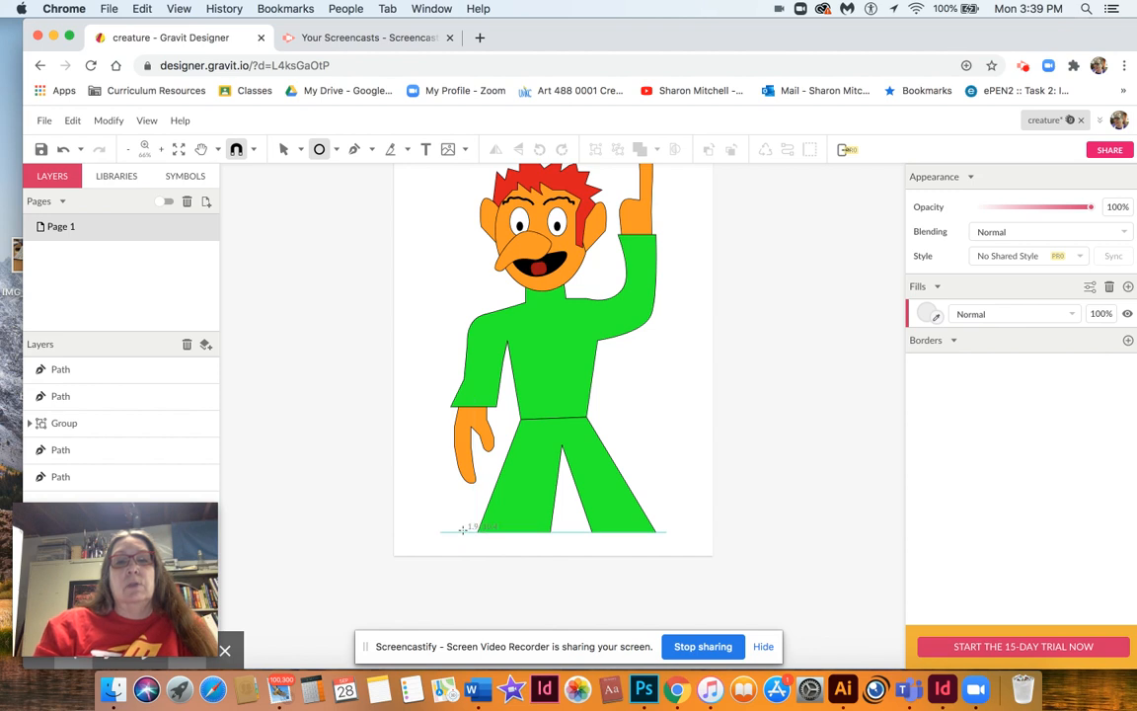
mouse_move(462, 529)
mouse_down()
mouse_move(576, 574)
mouse_move(515, 540)
mouse_up()
click(920, 515)
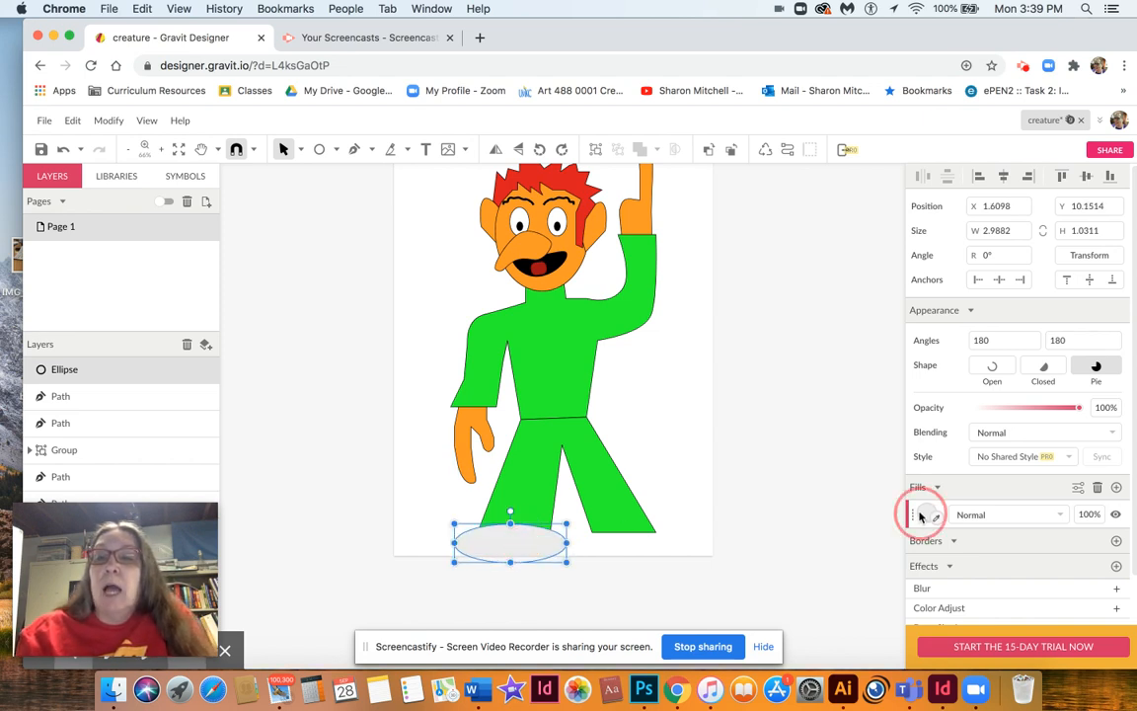
click(941, 472)
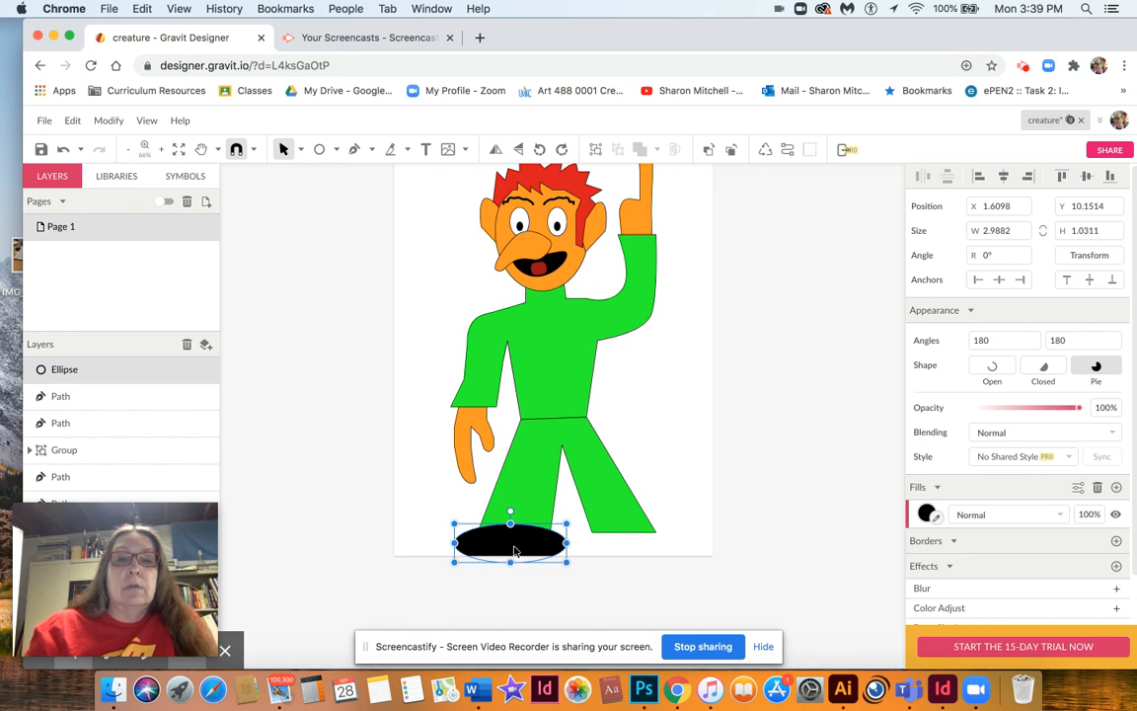
Step: Move the black ellipse off the leg to the page's lower-left corner, partly past the page edge, and deselect it
drag(513, 551, 420, 552)
click(672, 433)
scroll(672, 433, up, 2)
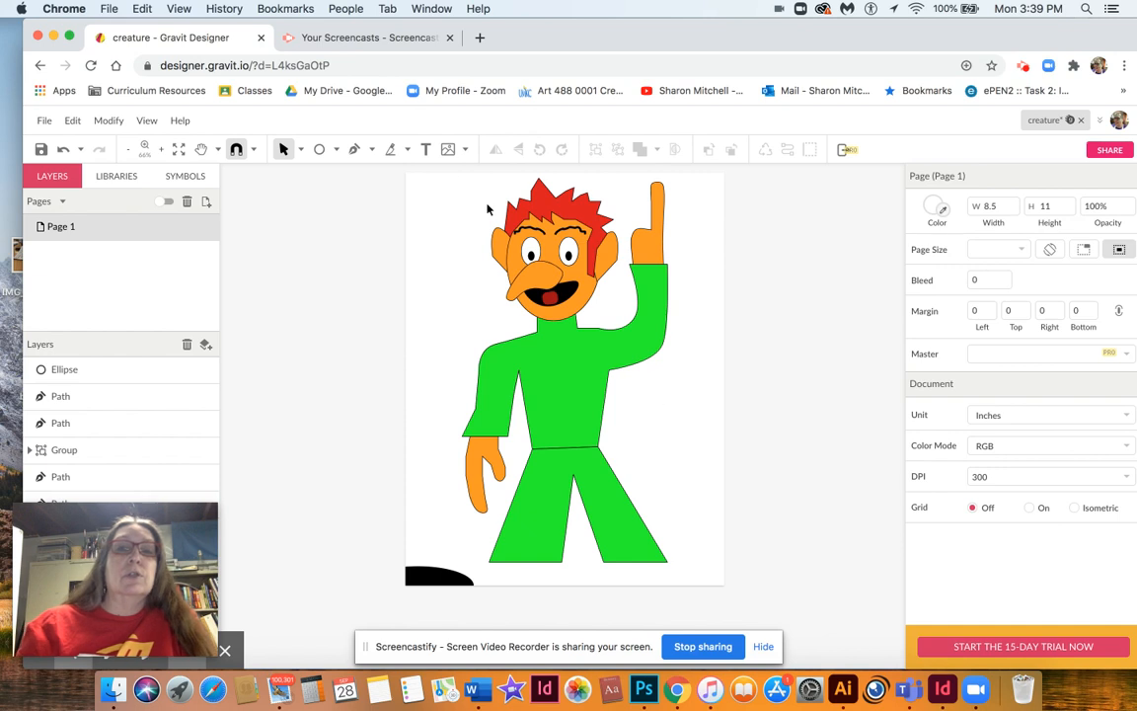
Step: Group all the creature's parts without the black ellipse and scale the group down to about 4.10 × 8.68 in
drag(437, 192, 677, 550)
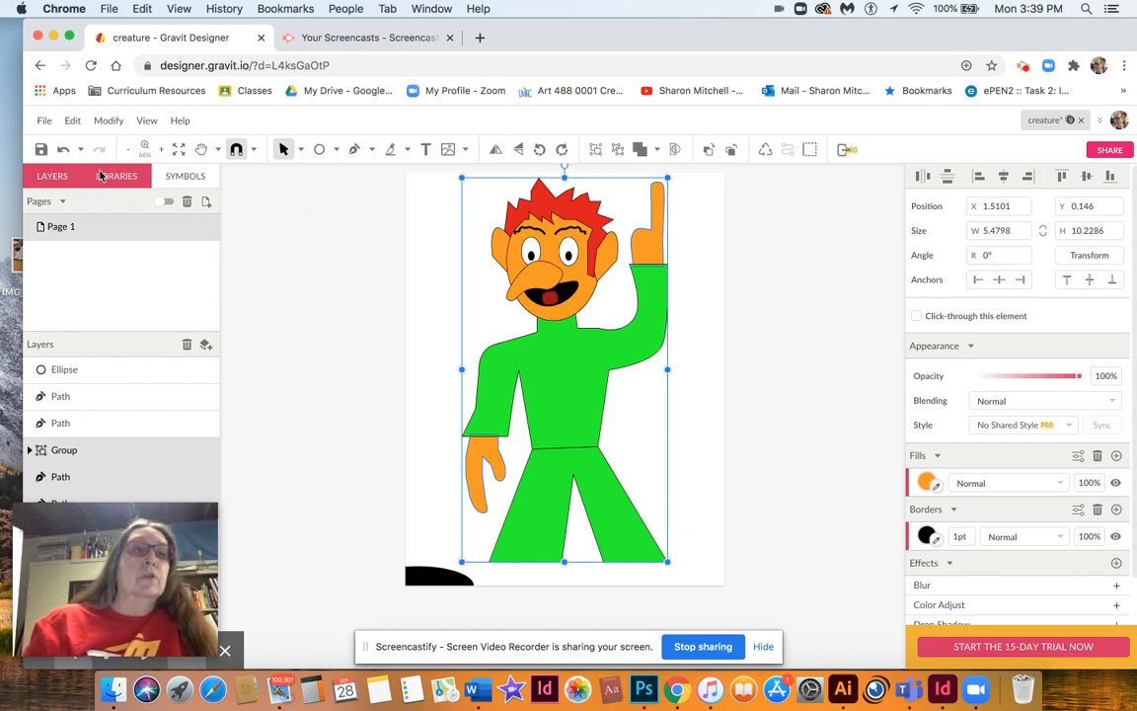
click(103, 119)
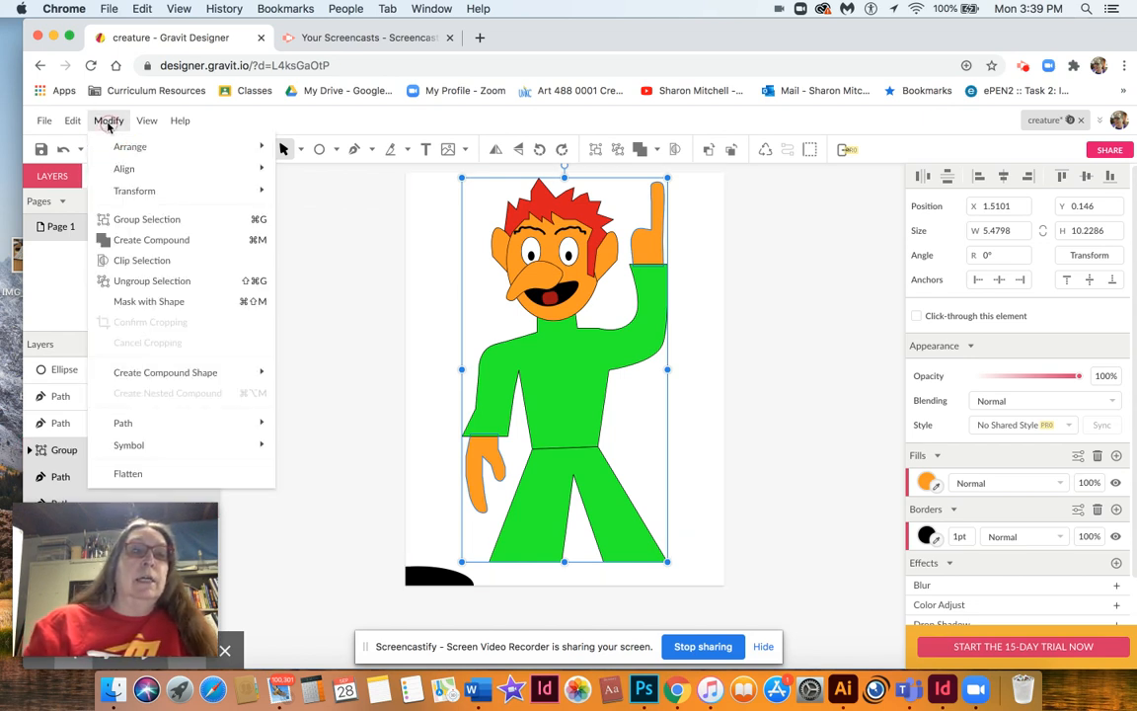
click(138, 219)
drag(459, 178, 513, 236)
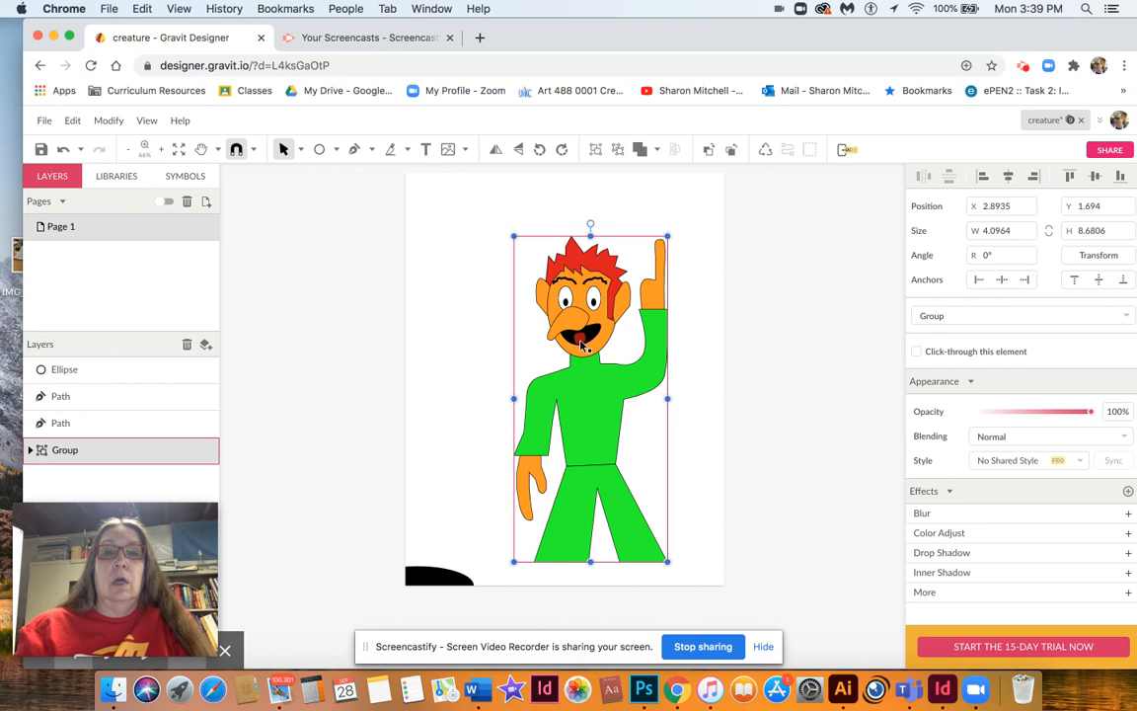
Step: Move the creature group to about X 1.86, Y 0.71 in and place the black ellipse over the bottom of the left-hand trouser leg
drag(591, 397, 552, 360)
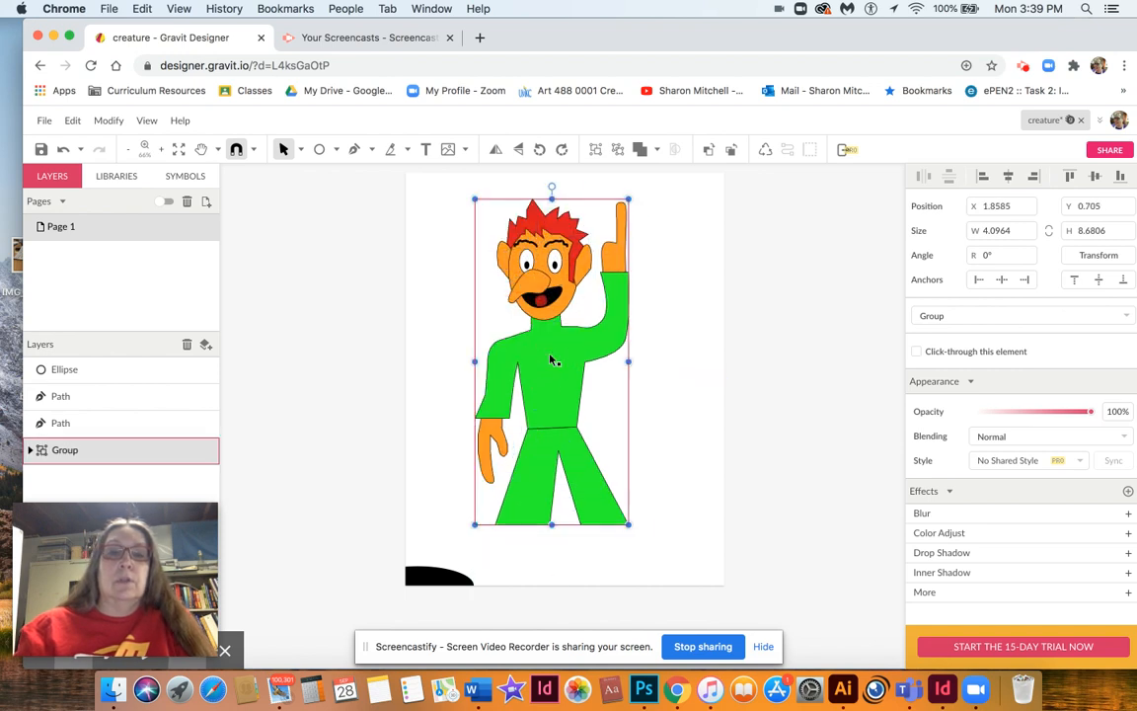
click(671, 389)
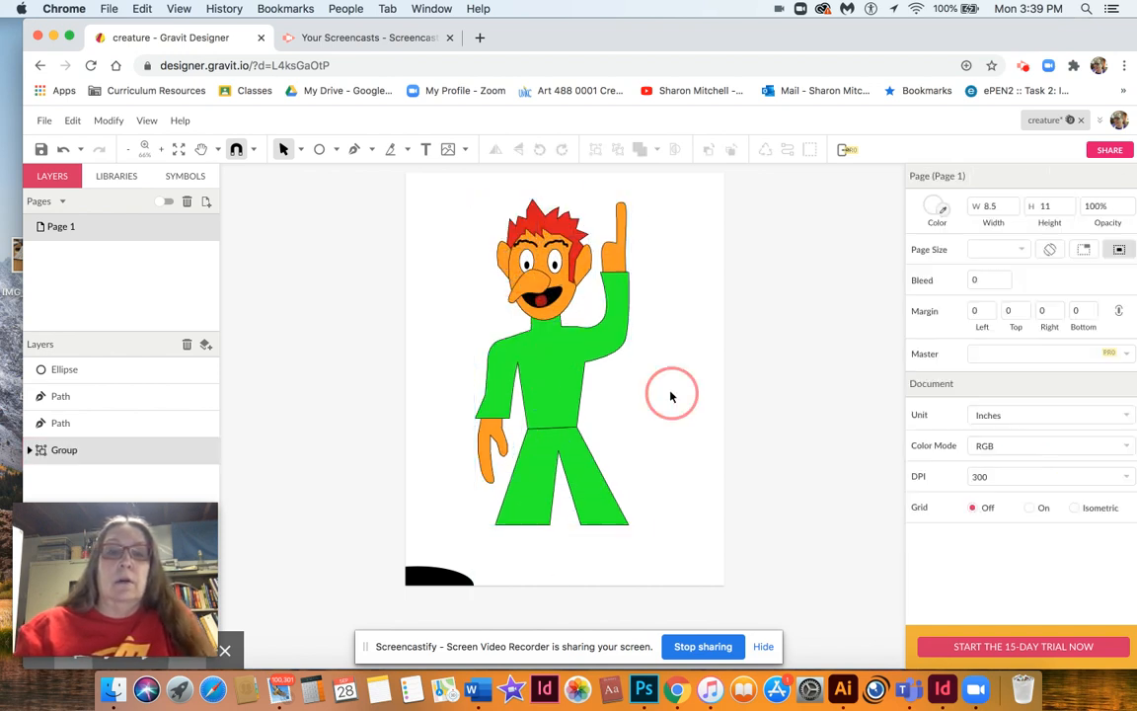
click(442, 575)
drag(441, 574, 533, 523)
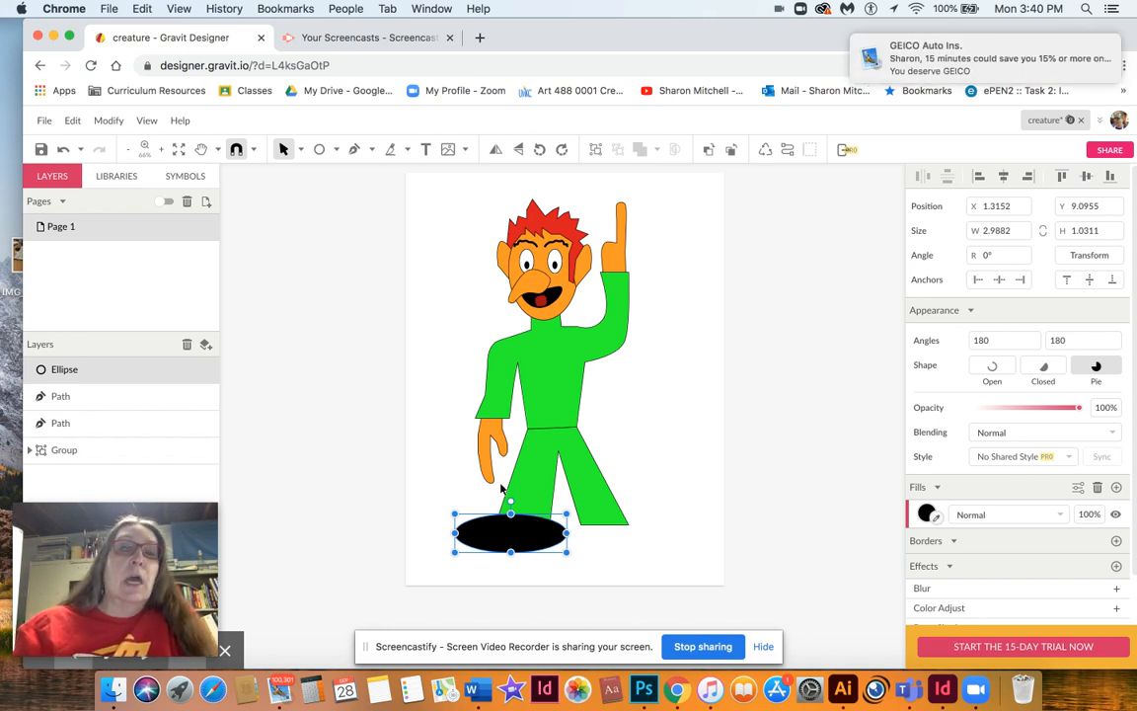
Step: Narrow the black ellipse to about 2.83 in wide with the Subselect tool and move it just below the trouser leg, at about Y 9.50 in
click(298, 151)
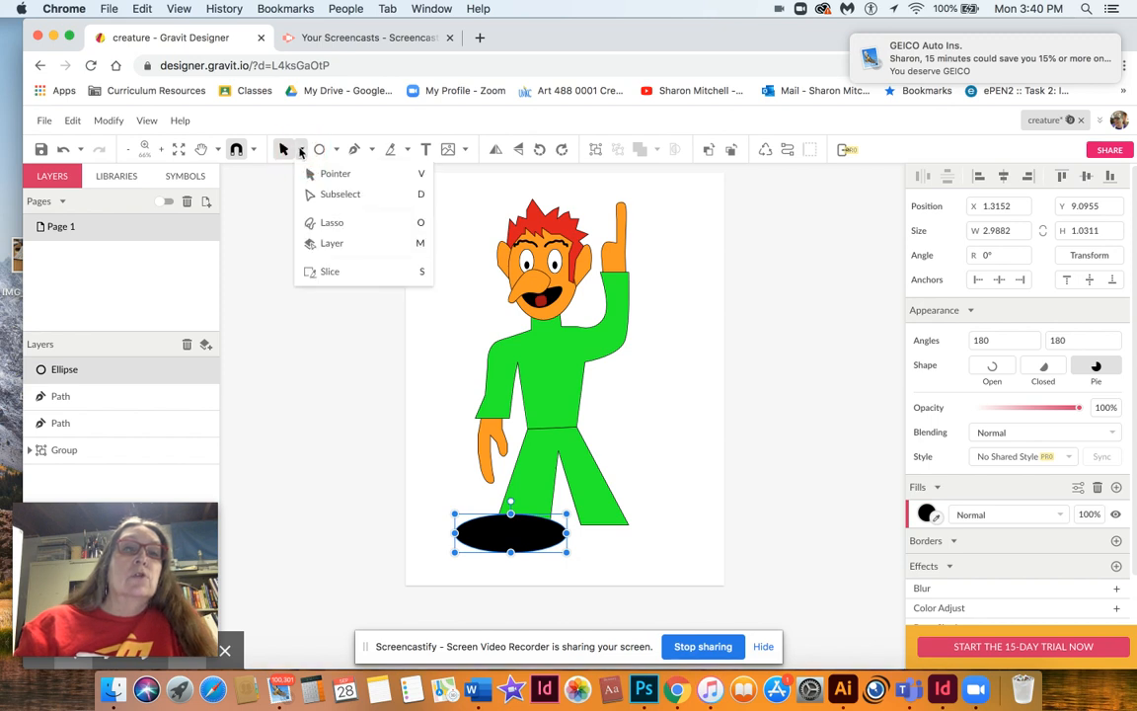
click(328, 194)
mouse_move(568, 533)
mouse_down()
mouse_move(553, 533)
mouse_move(562, 533)
mouse_up()
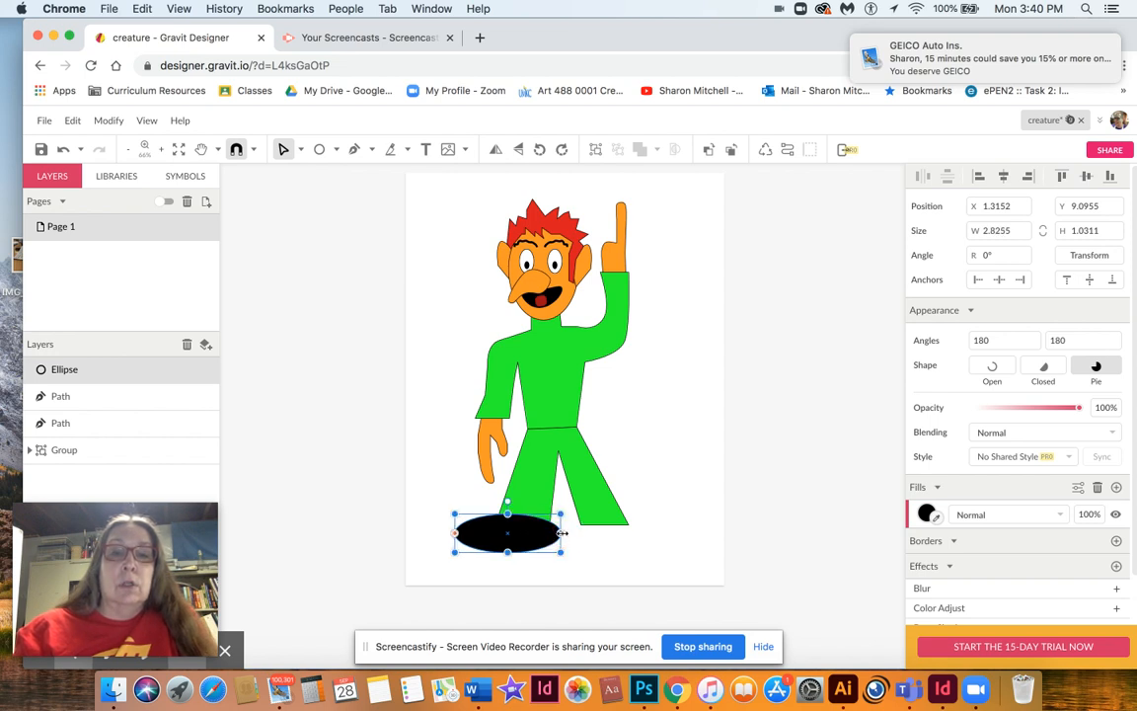
click(507, 538)
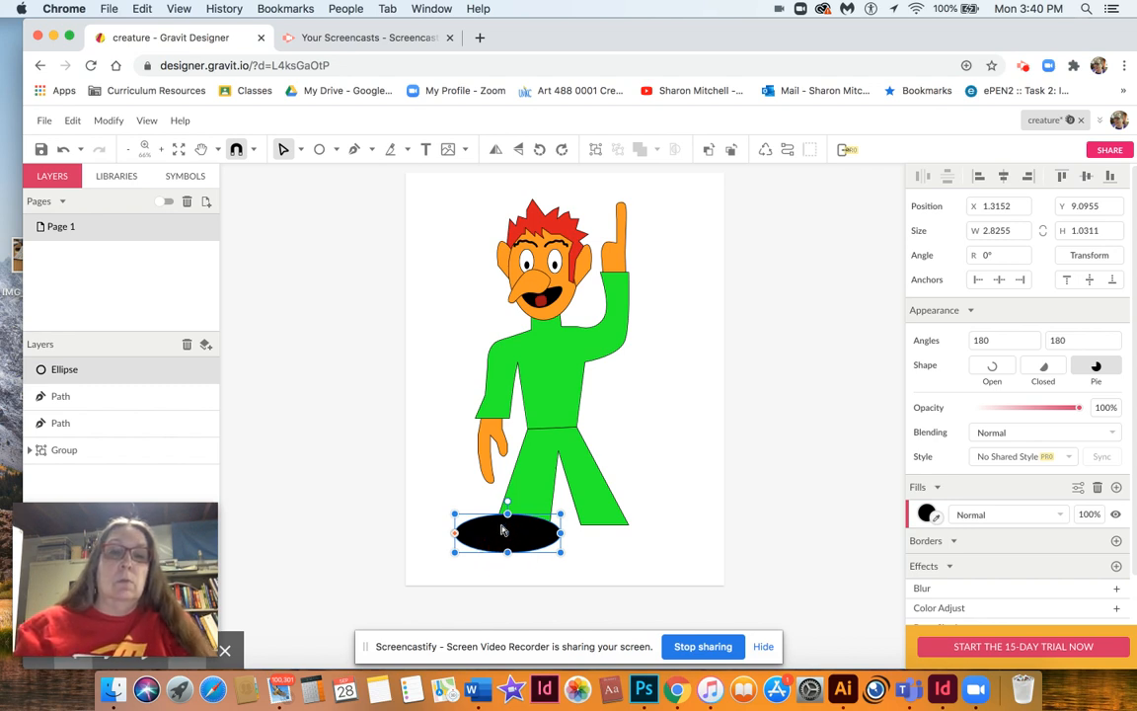
click(383, 396)
click(501, 538)
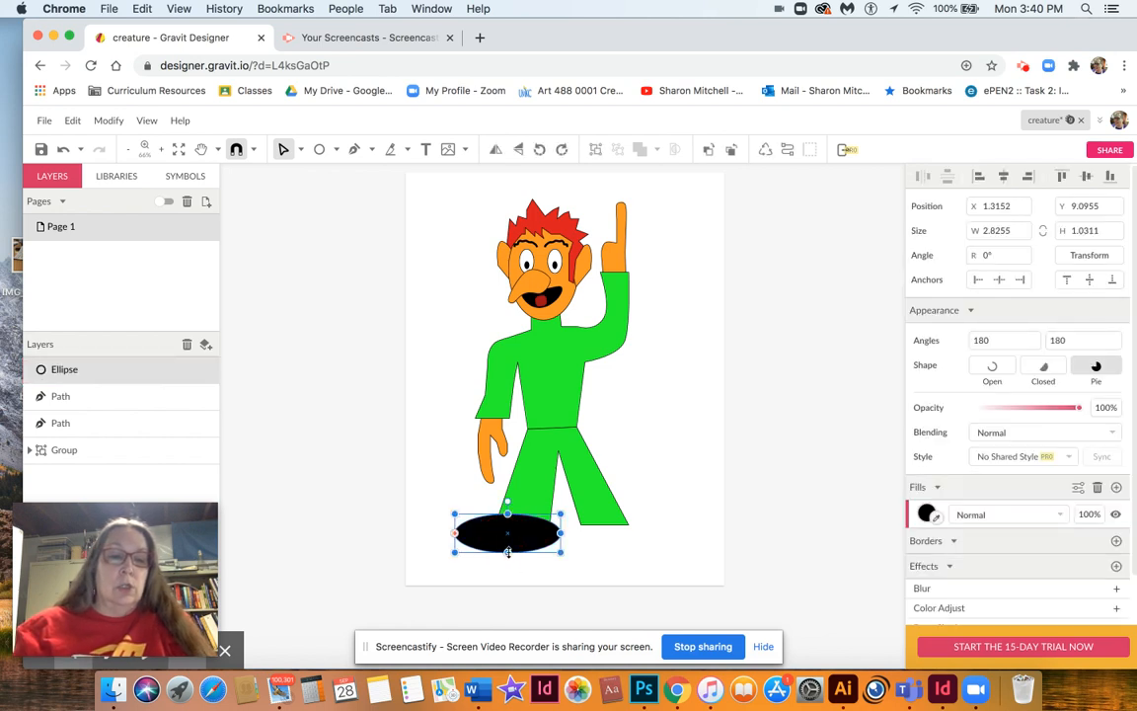
click(508, 552)
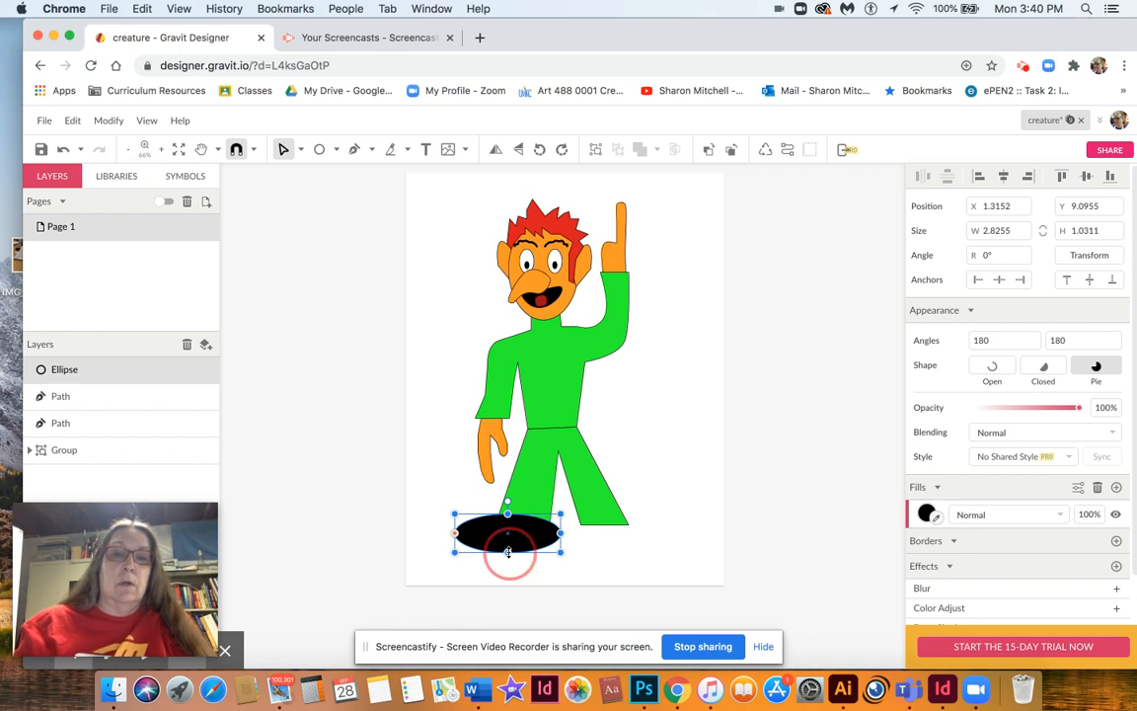
click(509, 543)
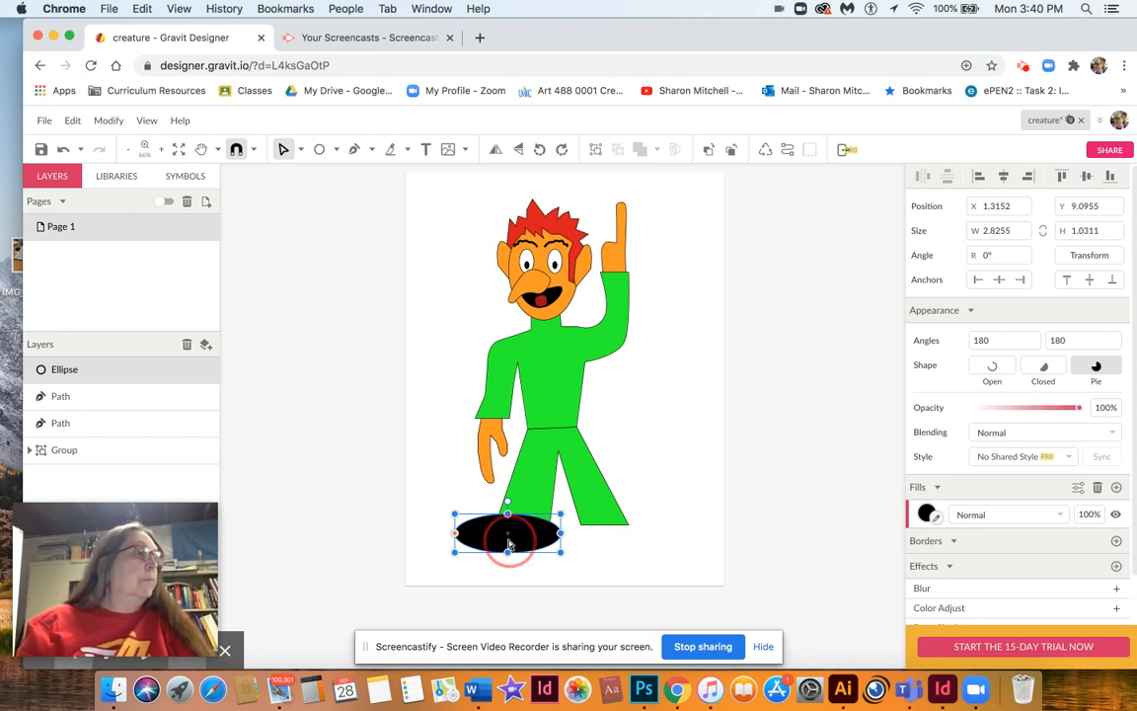
drag(509, 544, 504, 555)
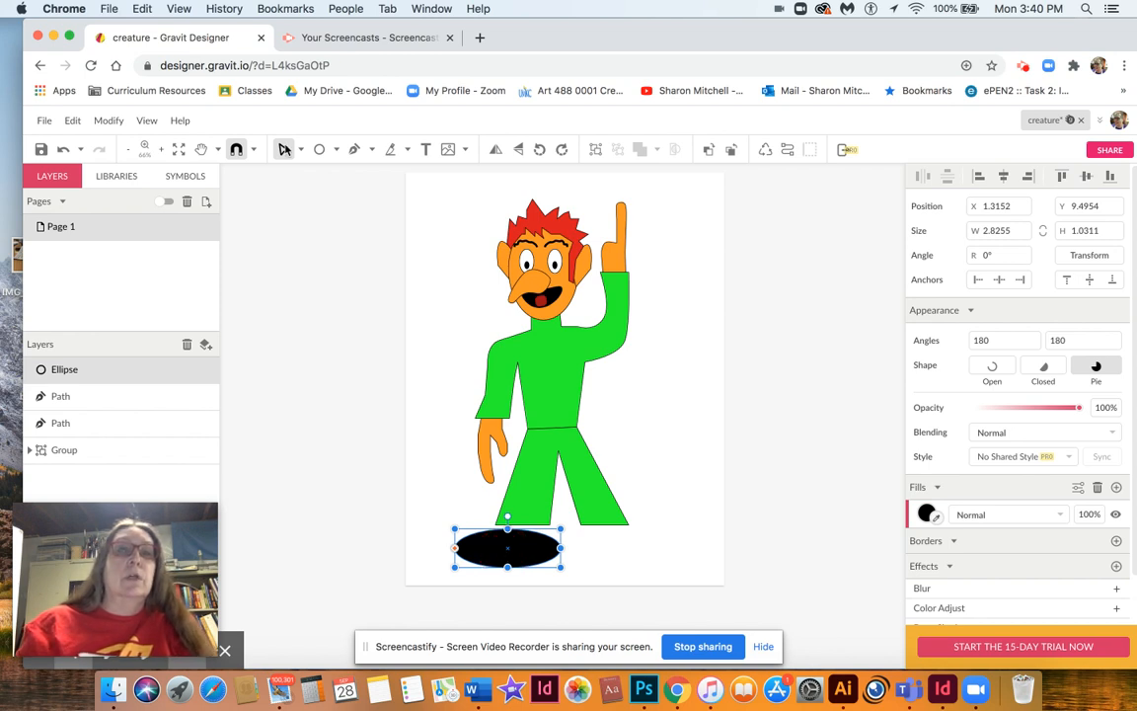
Step: Convert the black ellipse to a path and move it beside the trouser leg, to about X 0.31, Y 8.63 in
click(299, 148)
click(309, 172)
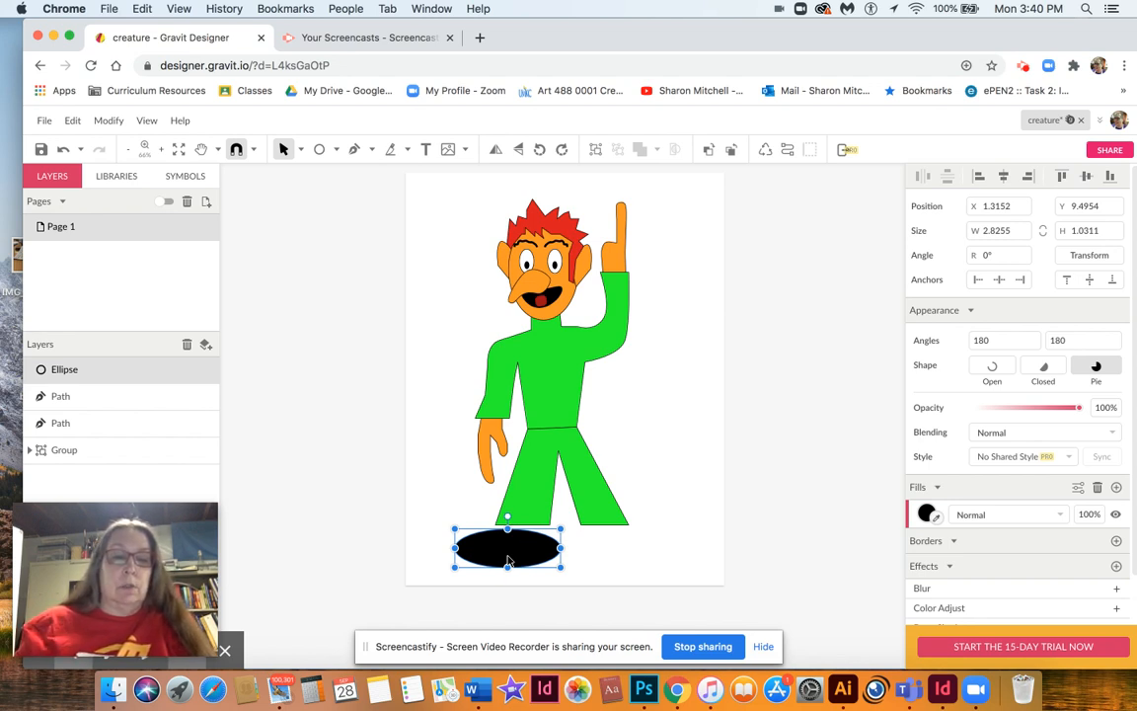
key(alt)
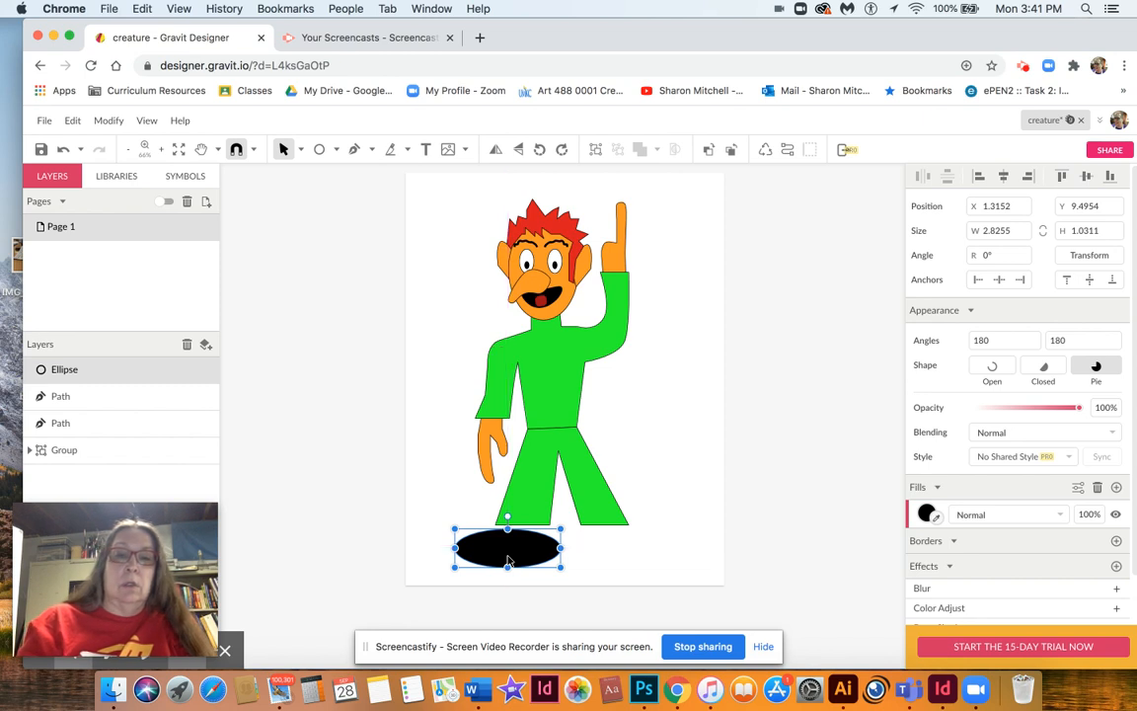
key(super+shift+p)
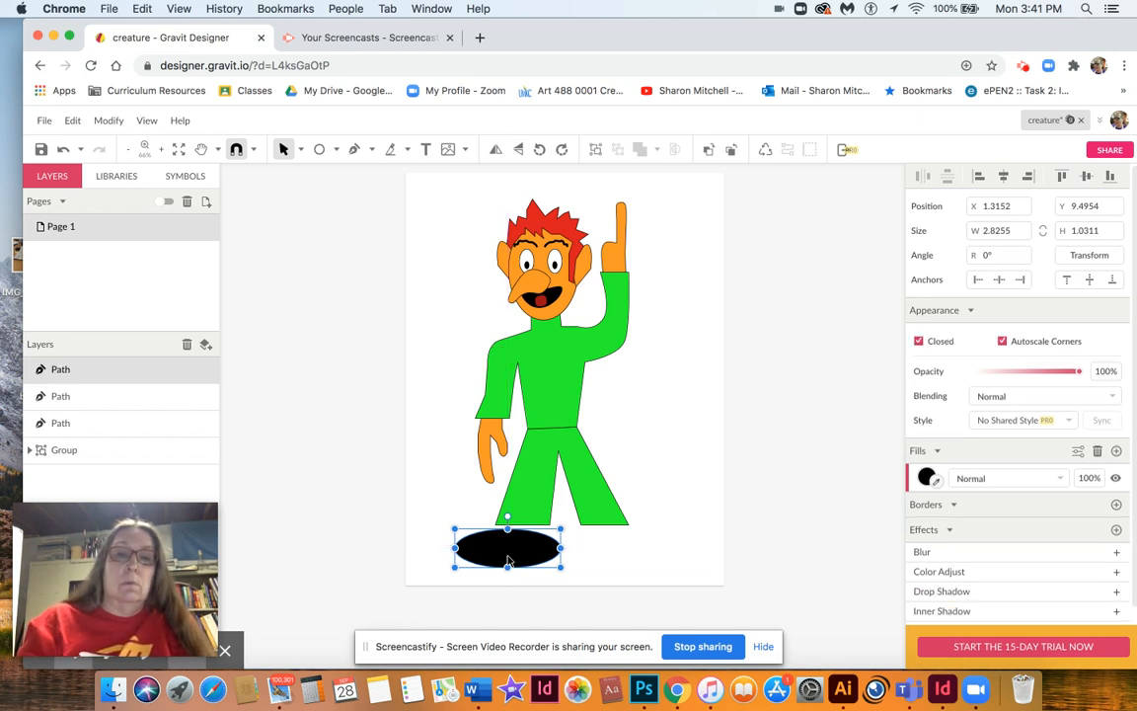
drag(507, 560, 470, 528)
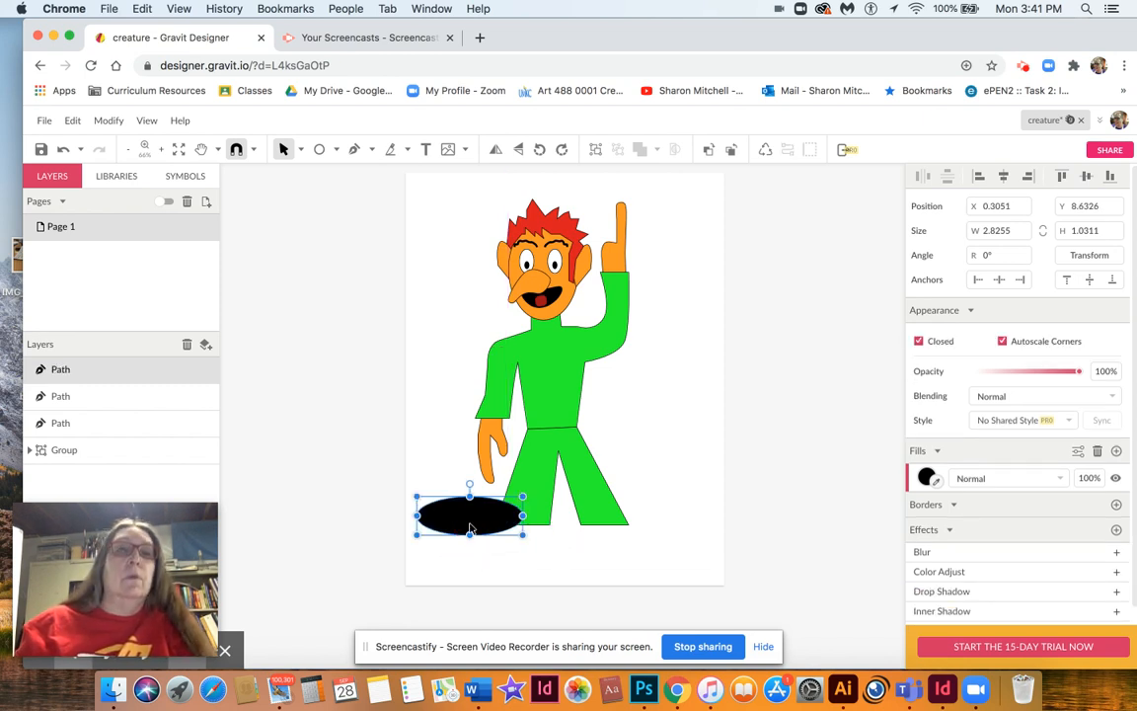
Step: Pull the black path's right-hand anchor point inward so that the shape is about 2.53 in wide
click(299, 151)
click(327, 194)
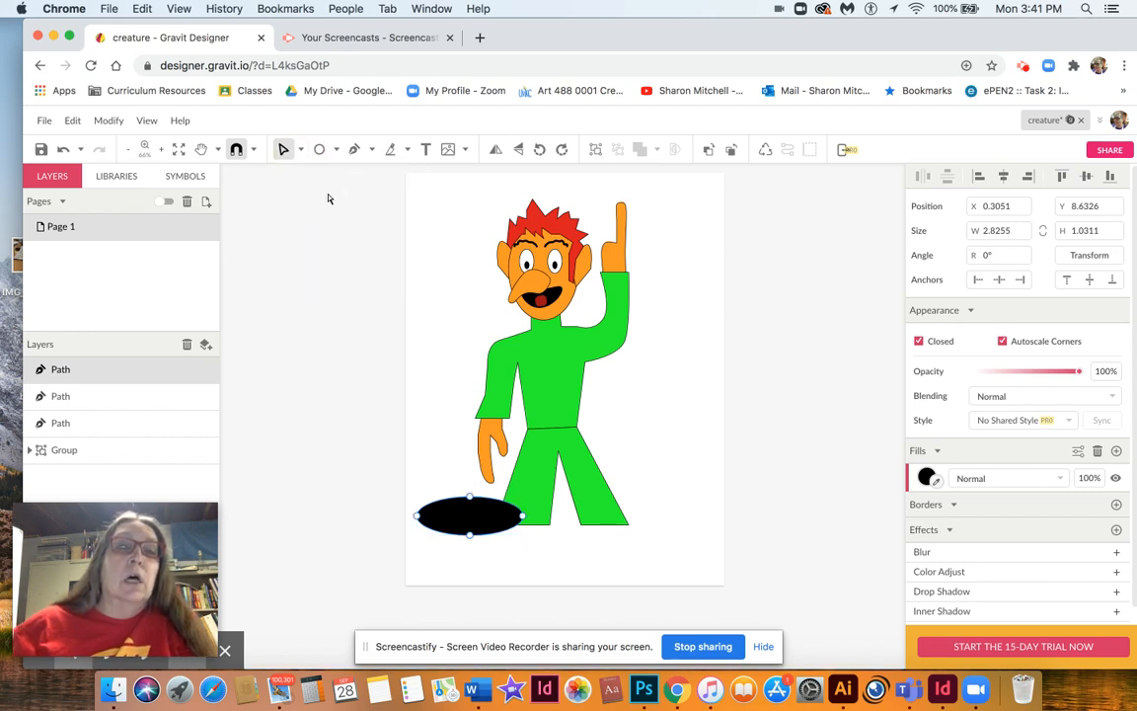
click(449, 509)
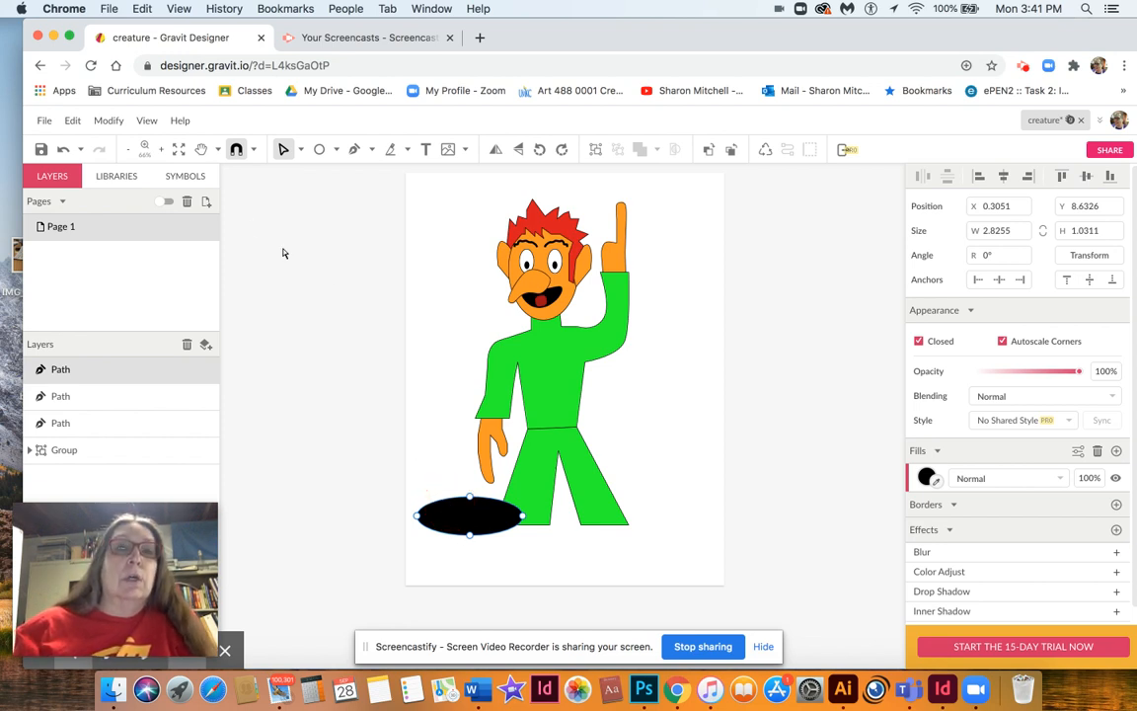
click(451, 511)
click(472, 531)
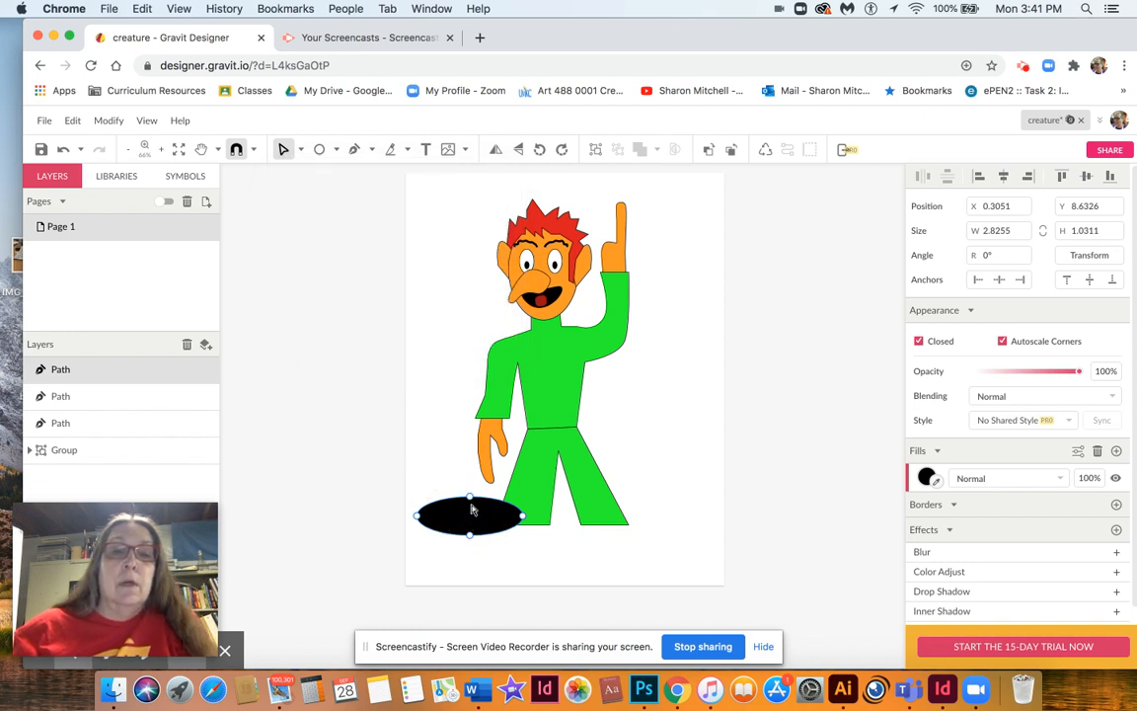
click(523, 515)
drag(523, 515, 511, 517)
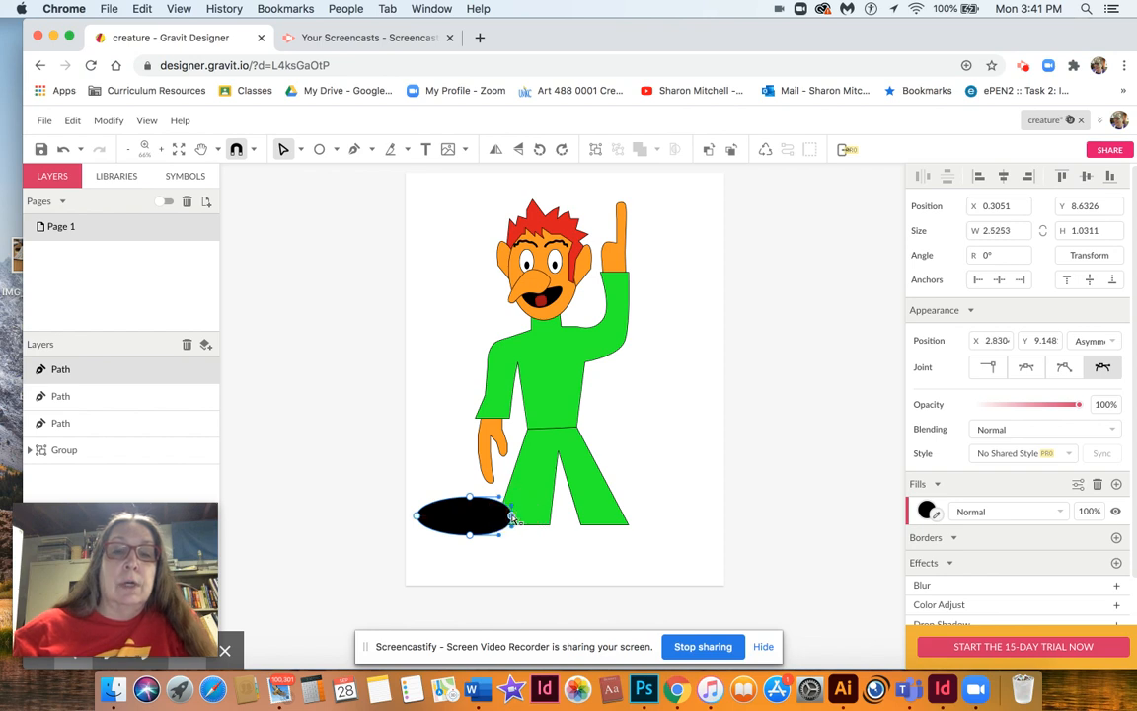
Step: Move the black shoe shape back under the left-hand trouser leg, to about X 1.50, Y 9.16 in
click(288, 150)
click(332, 174)
drag(459, 517, 505, 537)
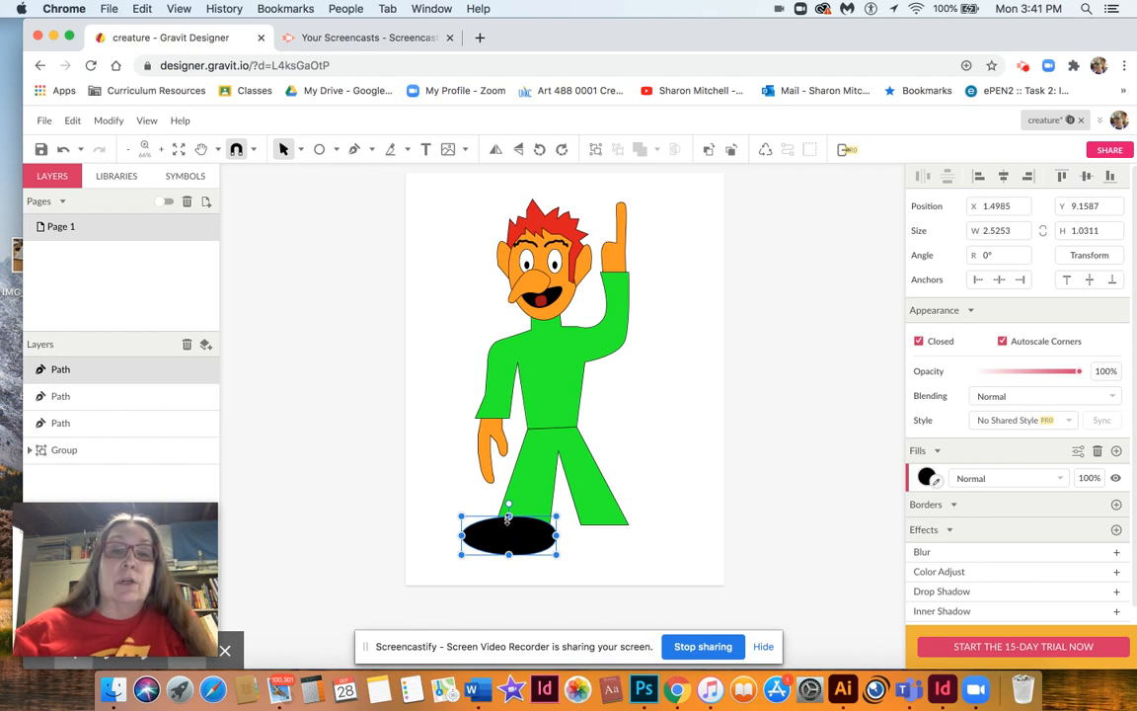
Step: Flatten the shoe to about 0.57 in high by lowering its top anchor point and moving the bottom one up and left, and deselect it
click(300, 149)
click(323, 197)
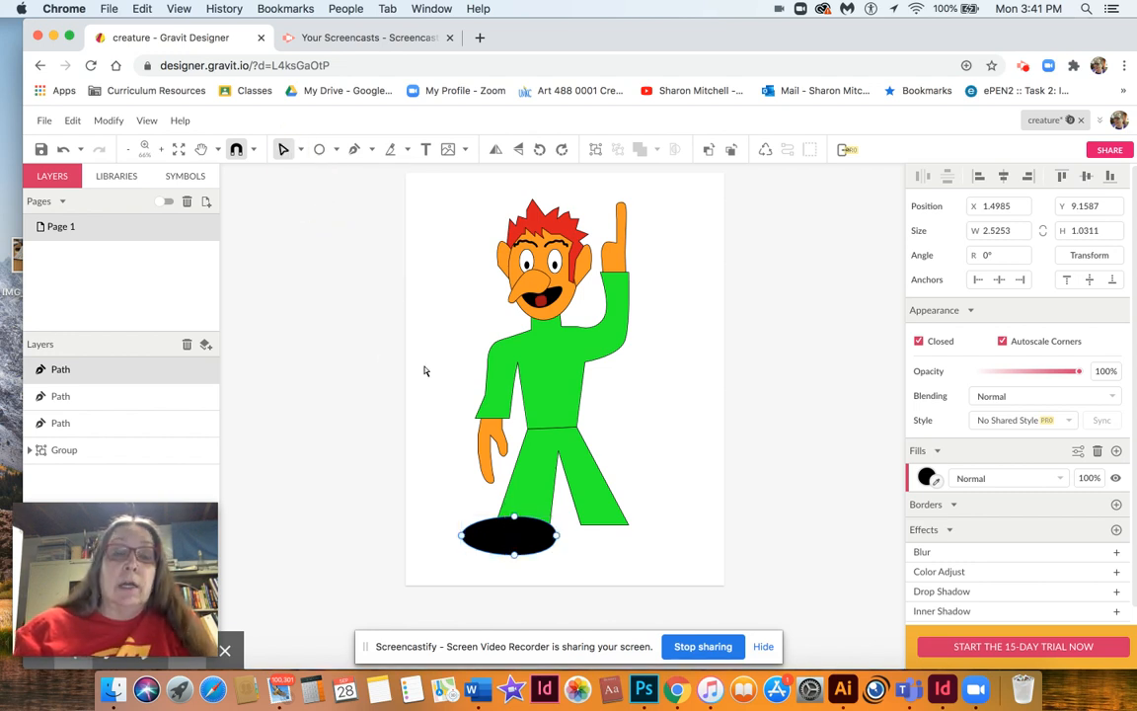
drag(514, 520, 514, 530)
click(513, 536)
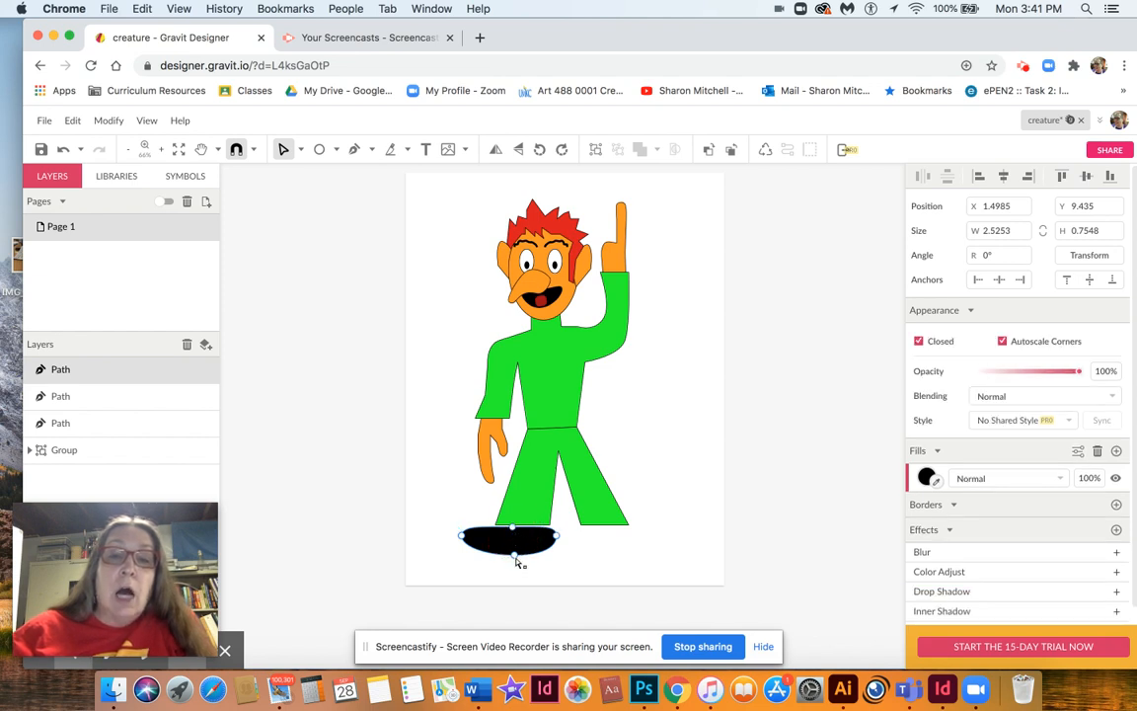
drag(512, 553, 499, 548)
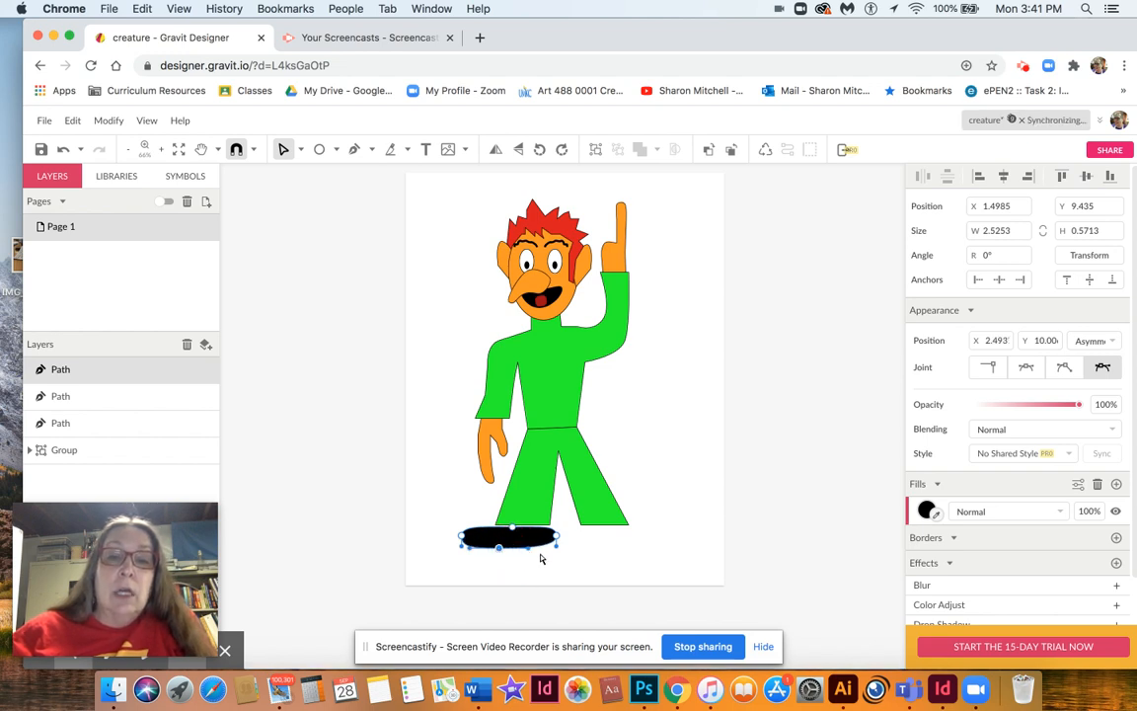
click(541, 571)
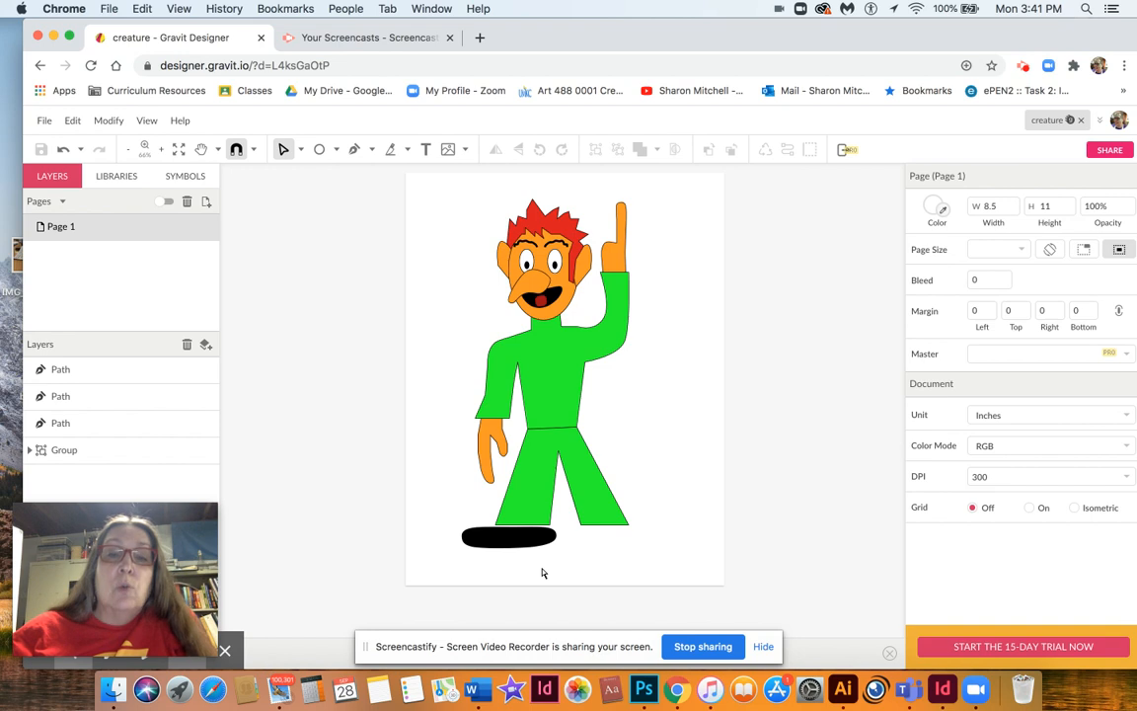
Step: Add an anchor point on the shoe's lower edge near its right end and pull it down and right, making the shape about 2.66 × 0.83 in
click(506, 539)
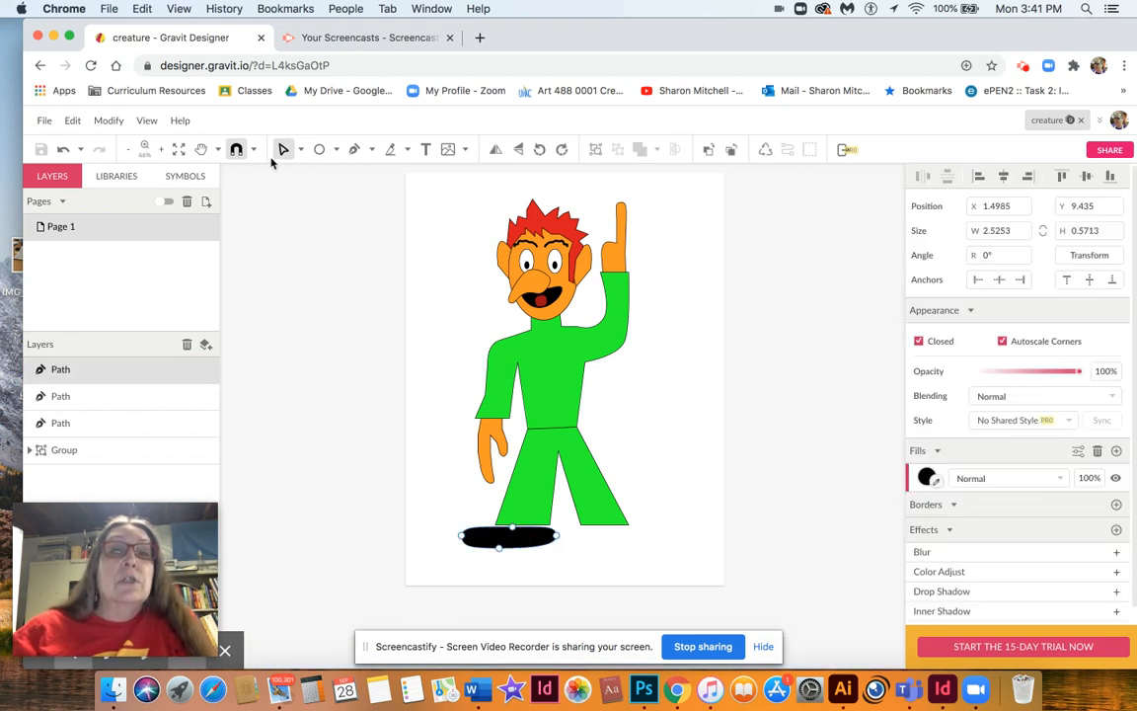
double_click(529, 547)
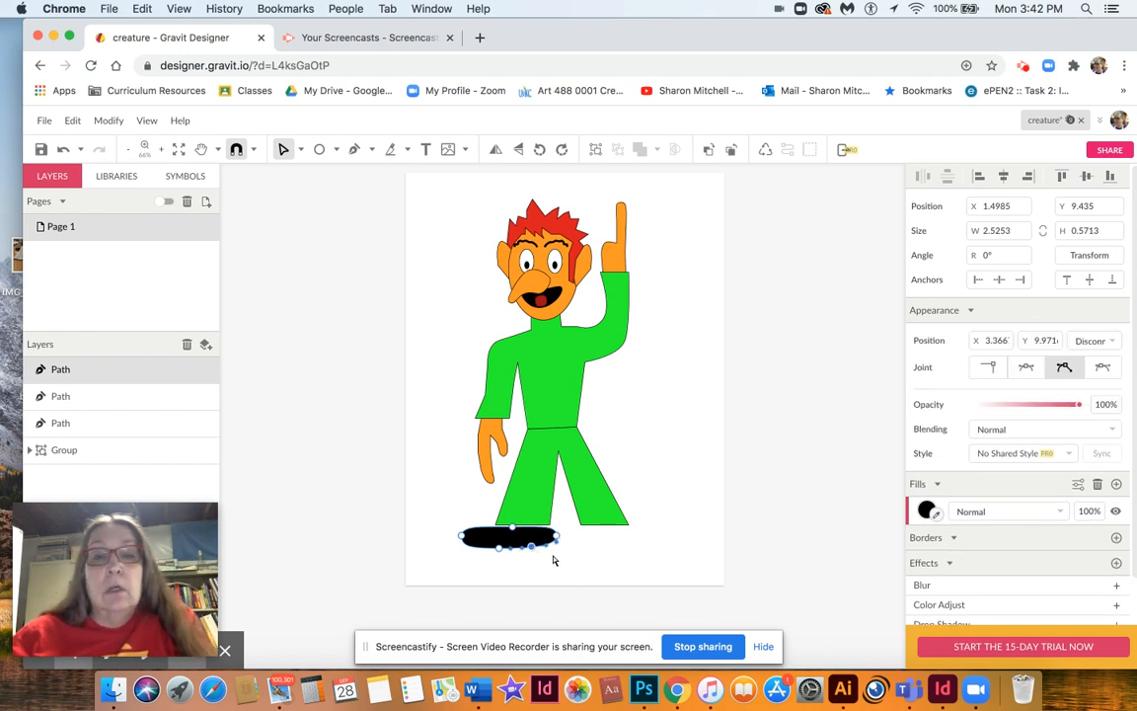
click(532, 549)
drag(536, 553, 554, 562)
click(554, 562)
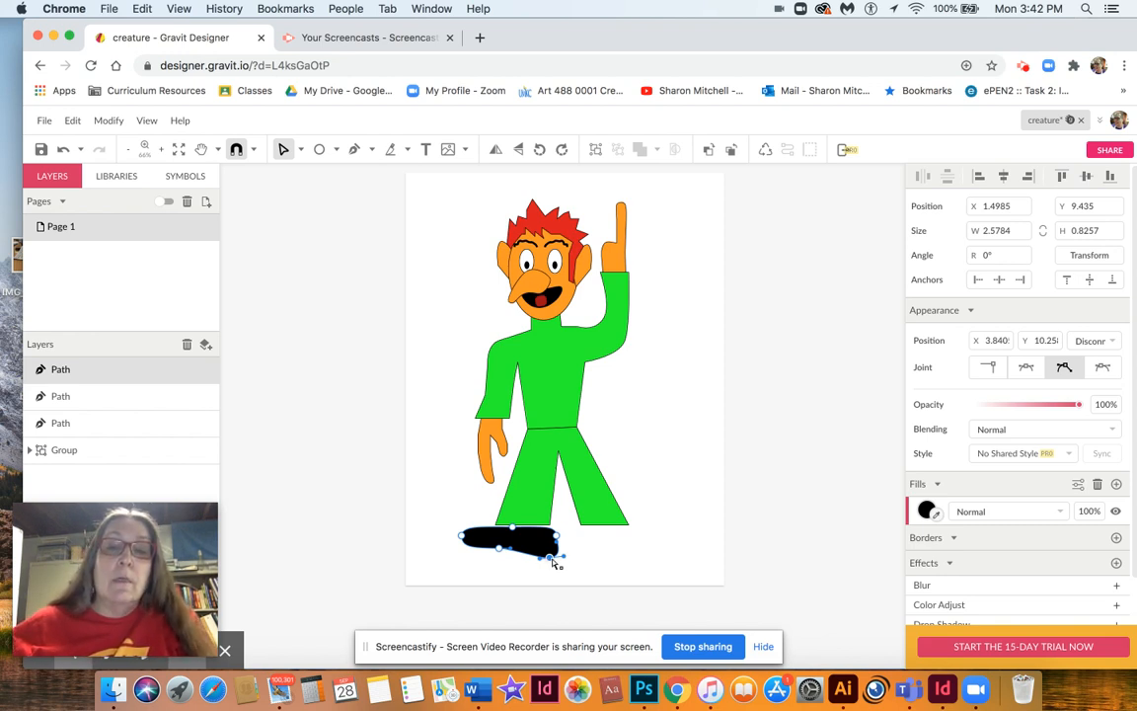
drag(552, 561, 557, 561)
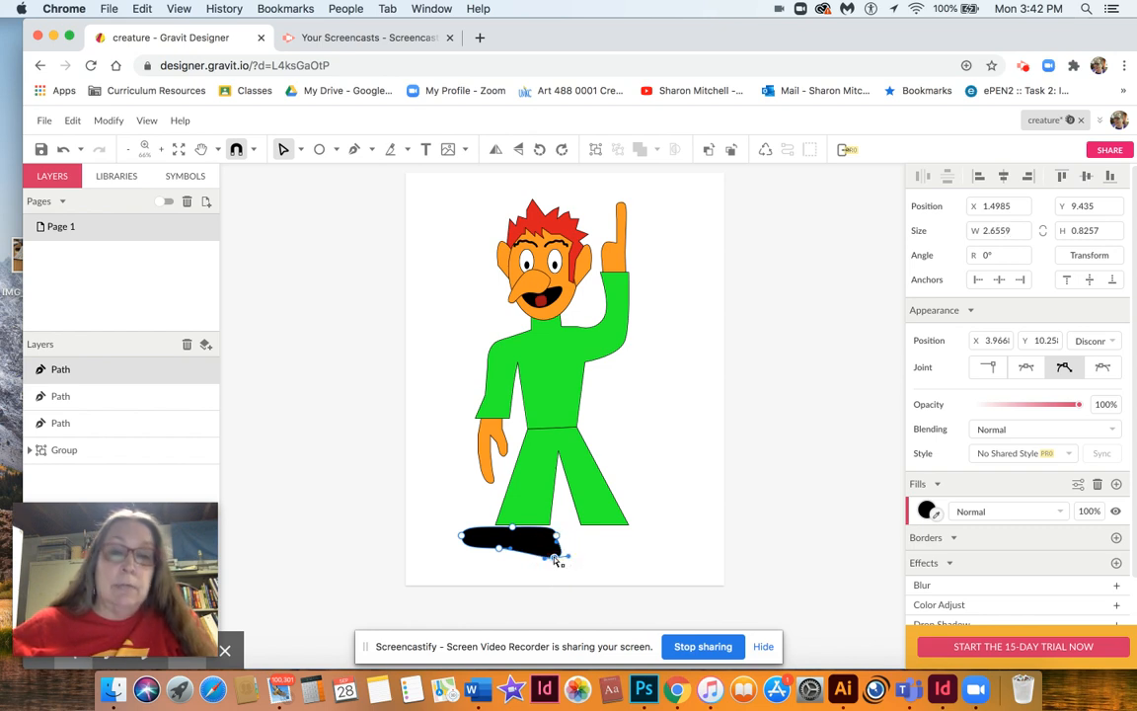
key(p)
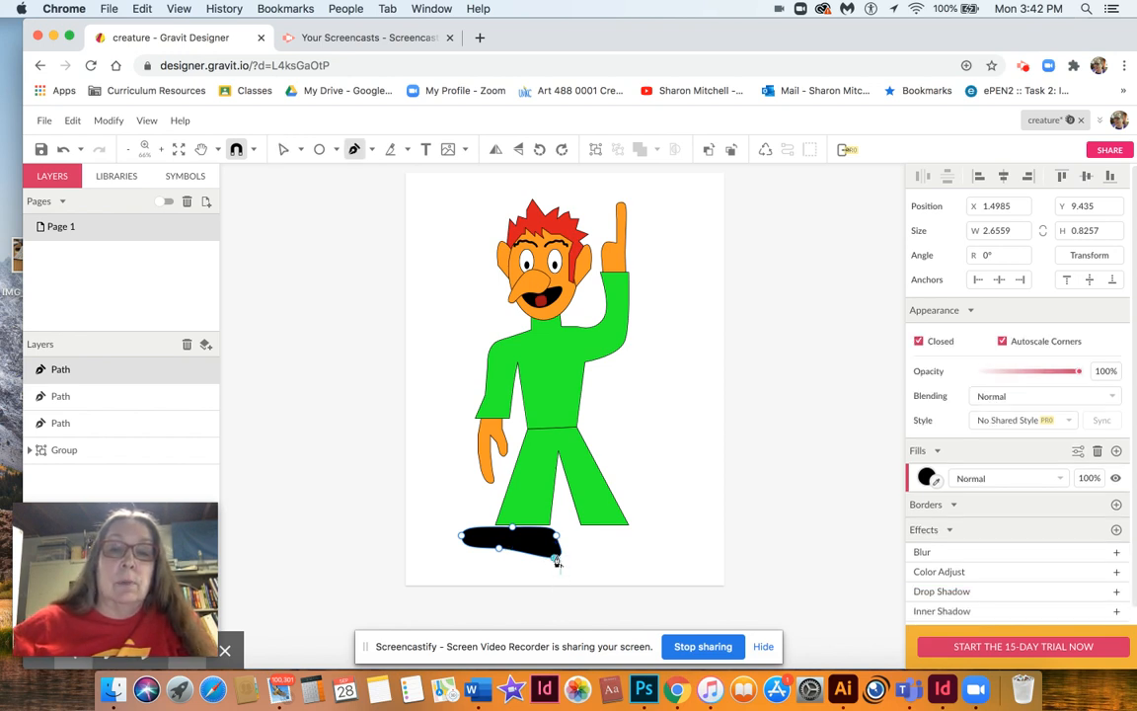
scroll(314, 165, up, 2)
click(287, 160)
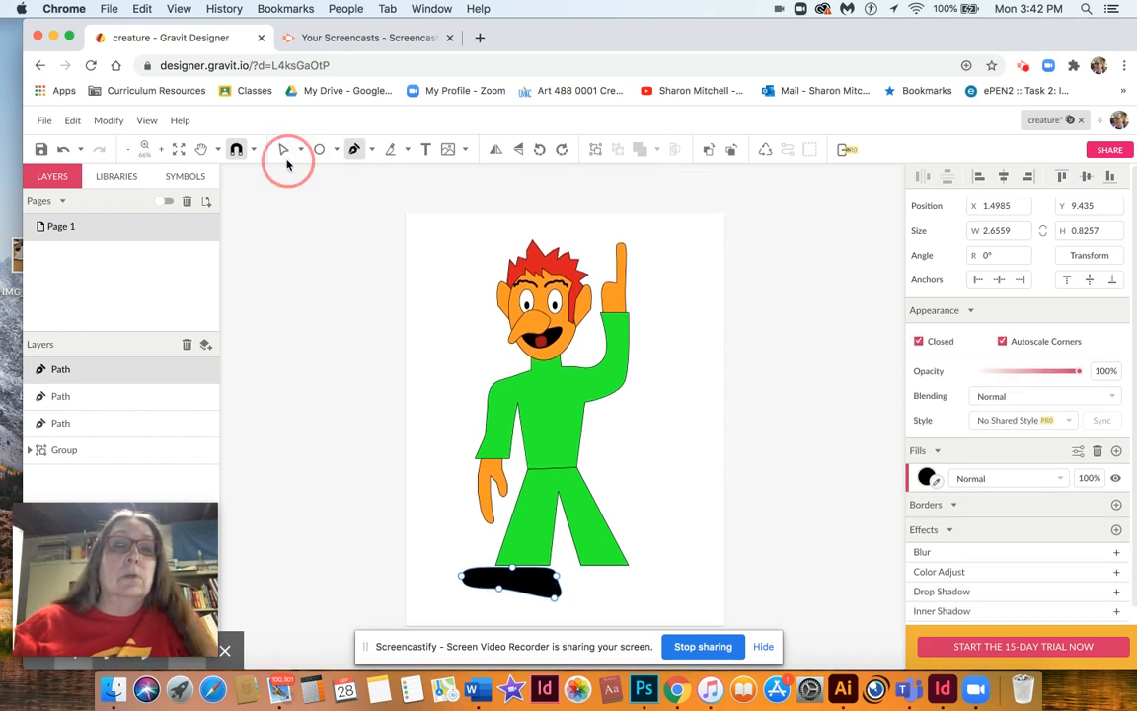
scroll(358, 330, up, 2)
click(283, 149)
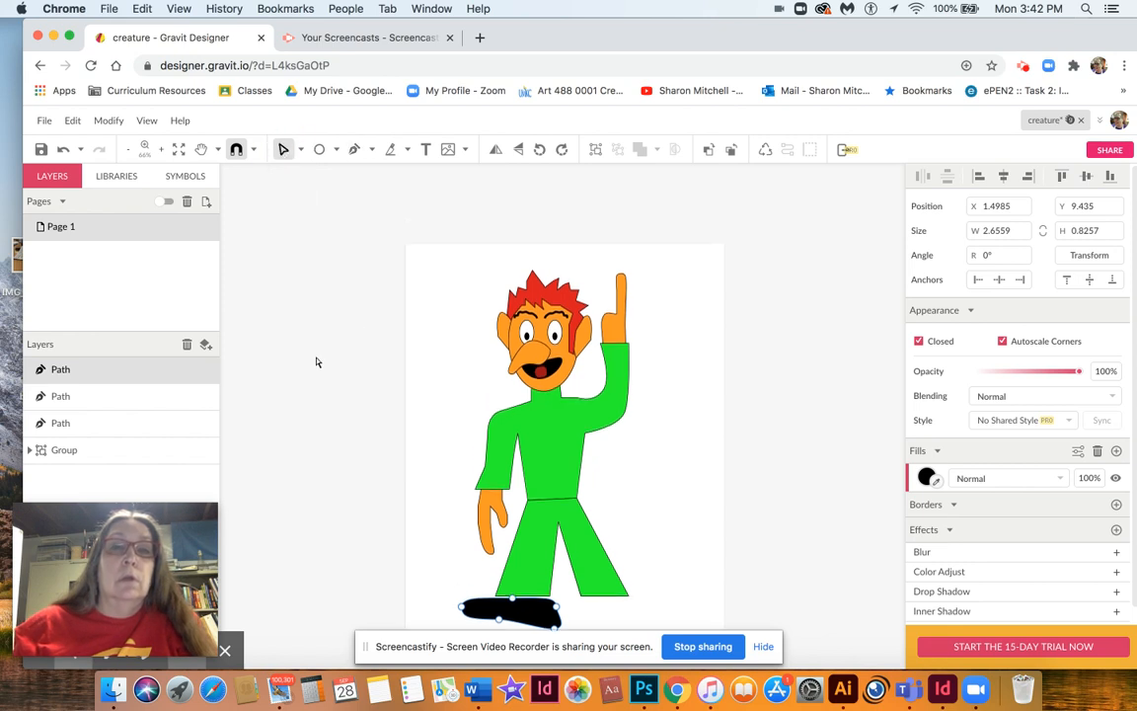
scroll(317, 362, down, 4)
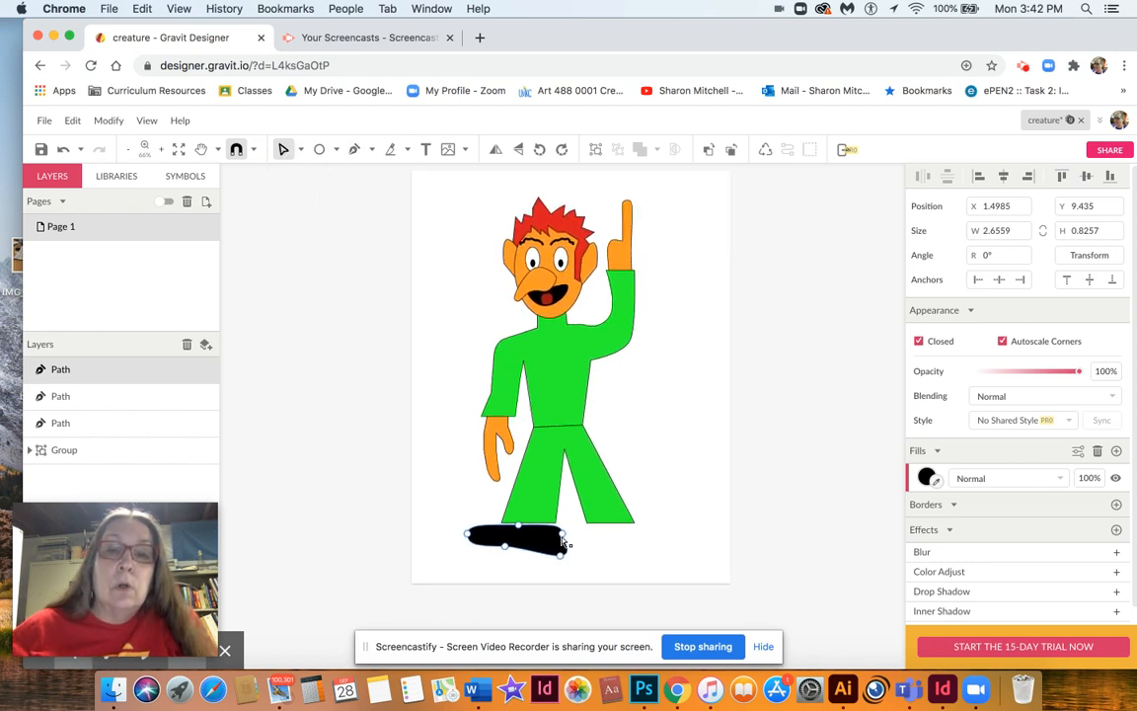
Step: Enlarge the shoe to about 2.72 × 1.00 in by moving its right-end anchor points outward and its bottom anchor point down
click(565, 536)
drag(564, 533, 570, 560)
drag(504, 550, 529, 561)
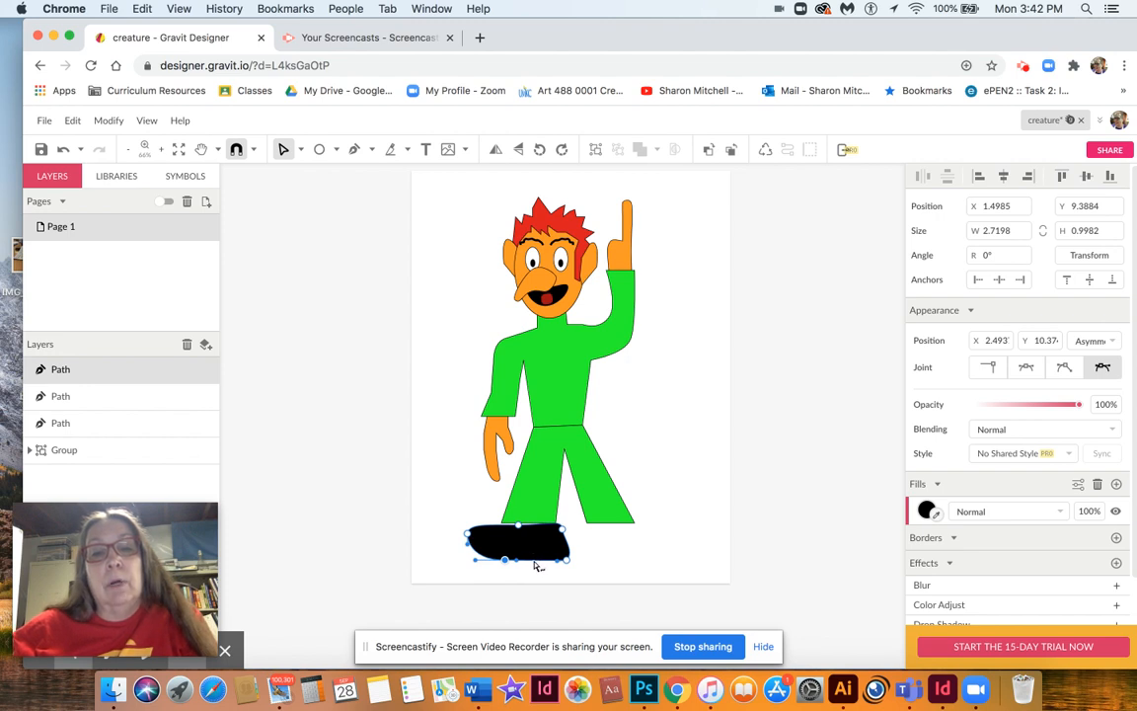
Step: Add an anchor point on the shoe's bottom edge, raise it to form an arch before the heel, and shift the left and top anchor points slightly up
click(535, 562)
mouse_move(535, 562)
mouse_down()
mouse_move(546, 542)
mouse_move(537, 570)
mouse_up()
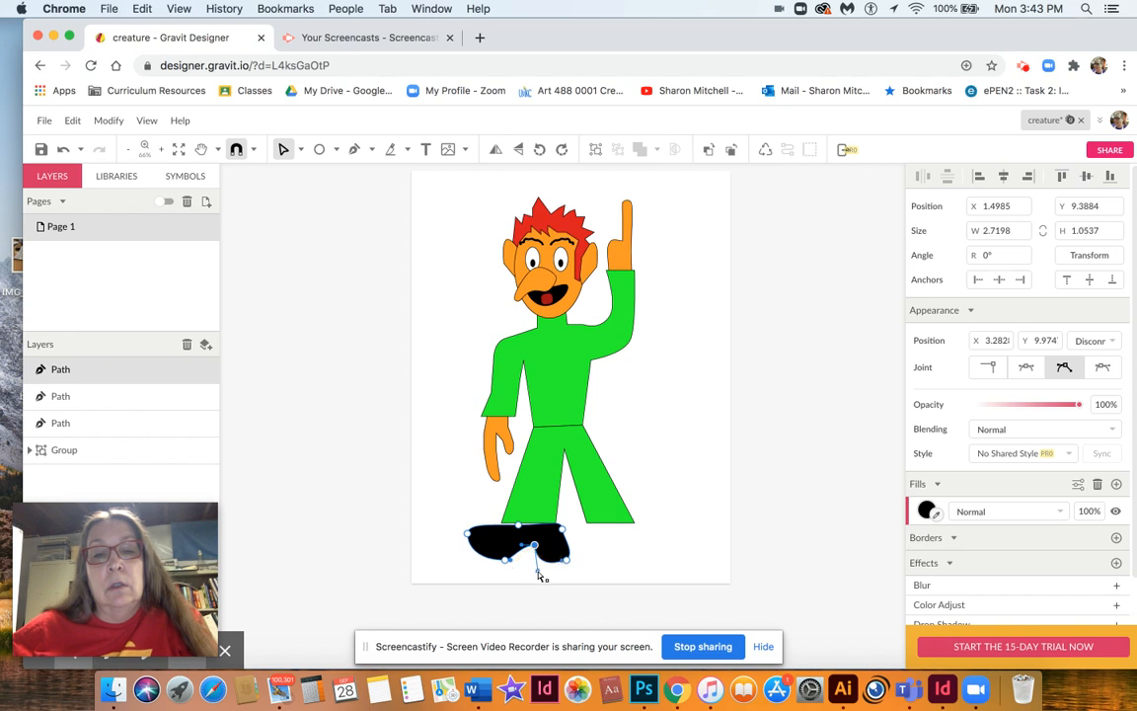
click(466, 533)
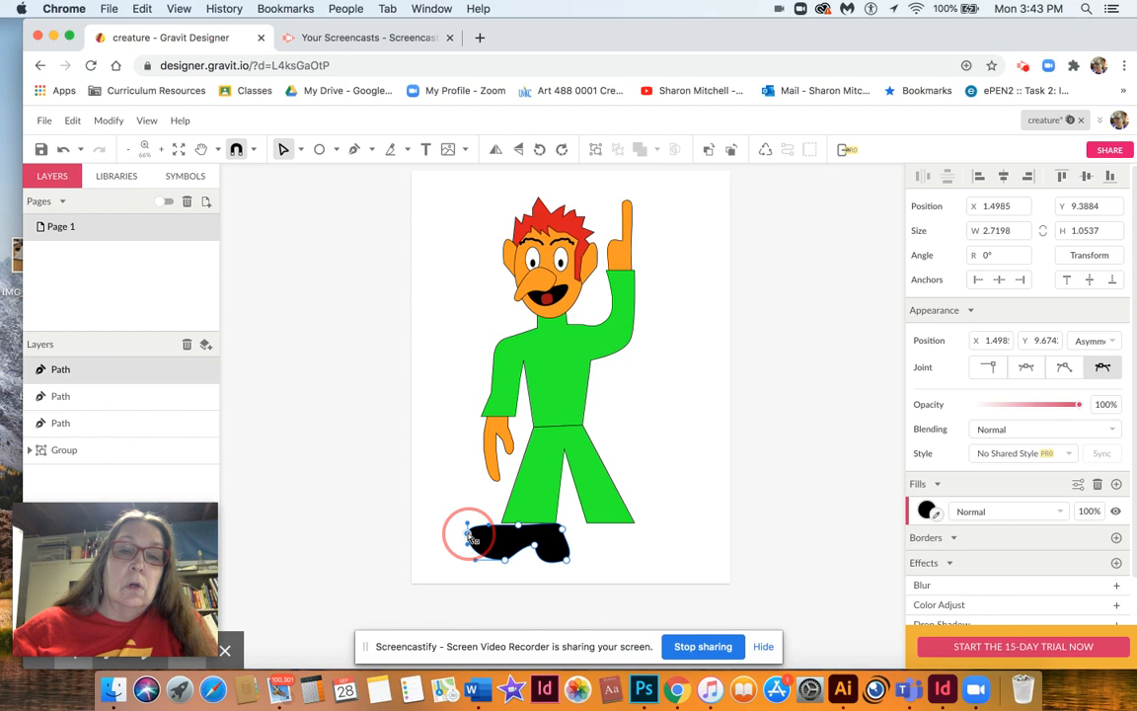
click(519, 529)
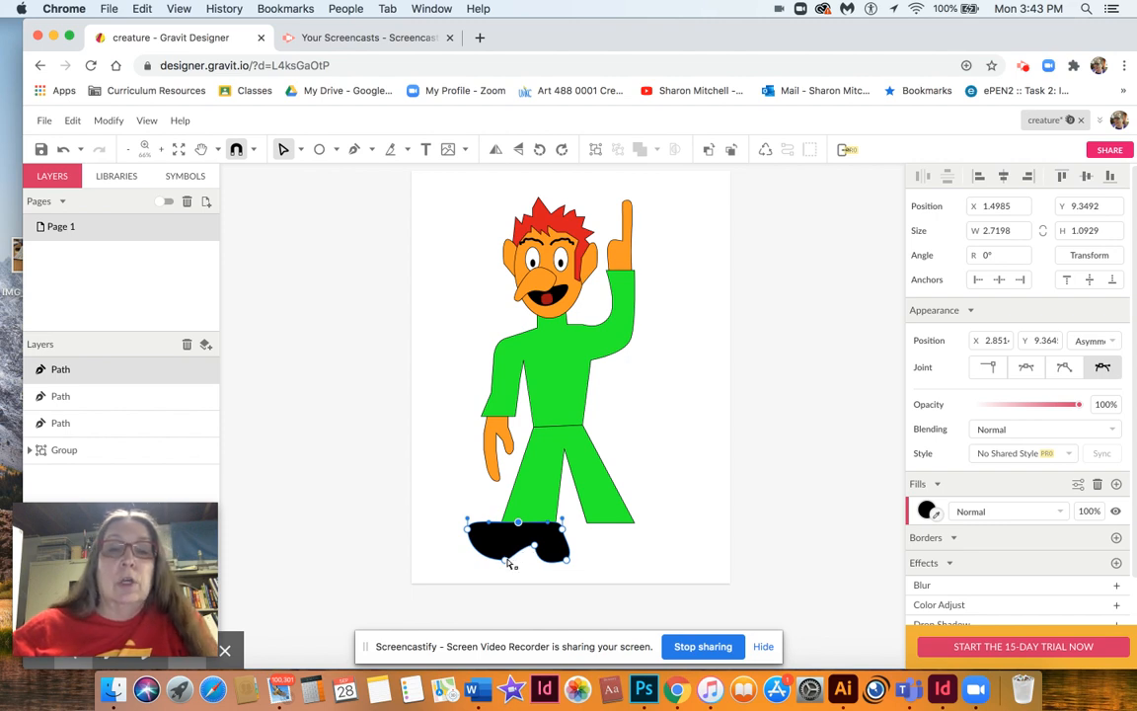
Step: Extend the curve handle of the shoe's bottom anchor point far to the left to fill out the toe, and deselect the shoe
click(506, 562)
drag(511, 562, 462, 562)
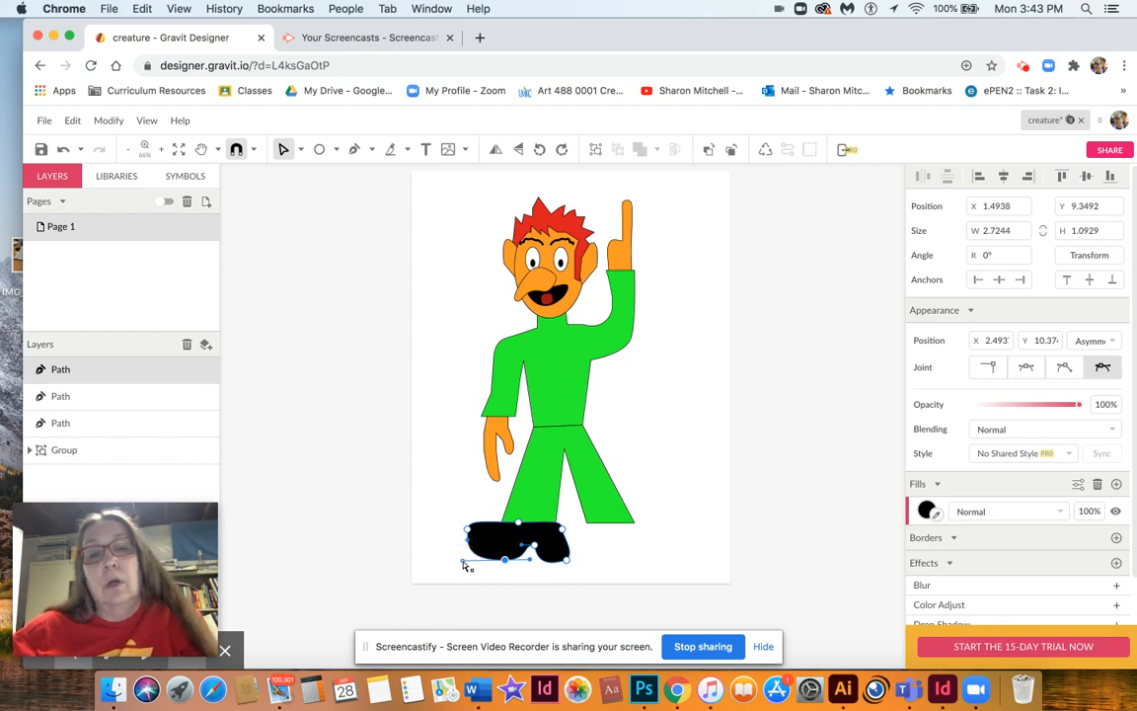
click(436, 507)
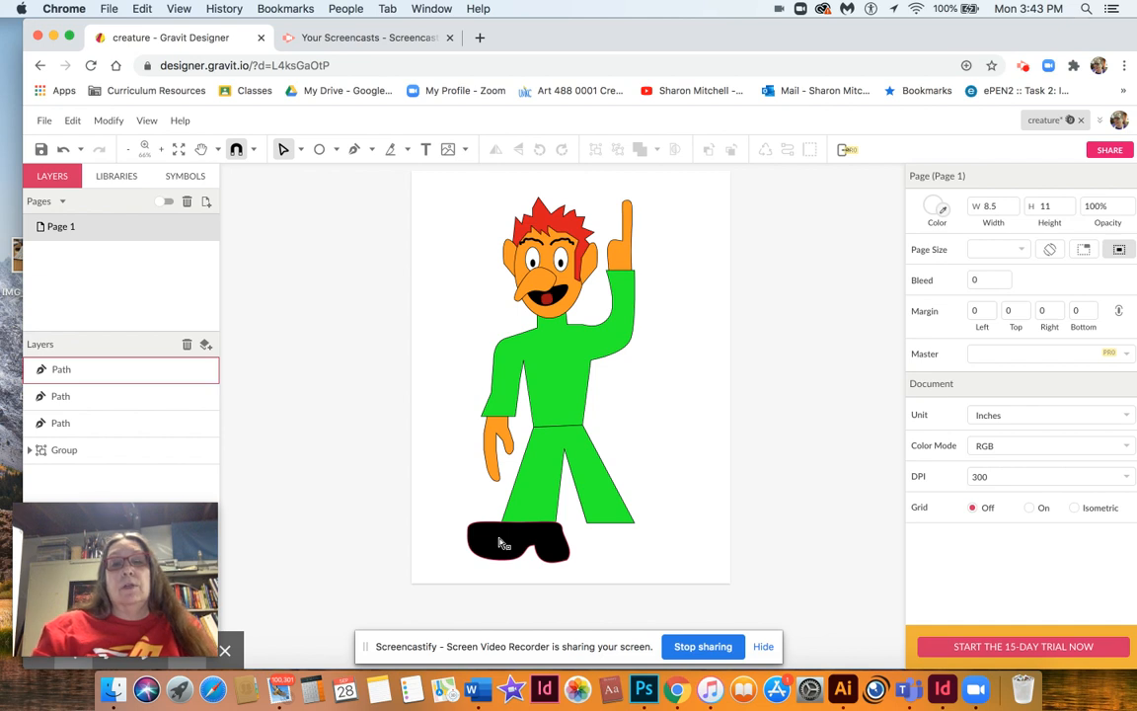
Step: Send the black shoe backward three levels so it sits behind the figure group, and deselect it
click(298, 151)
click(306, 173)
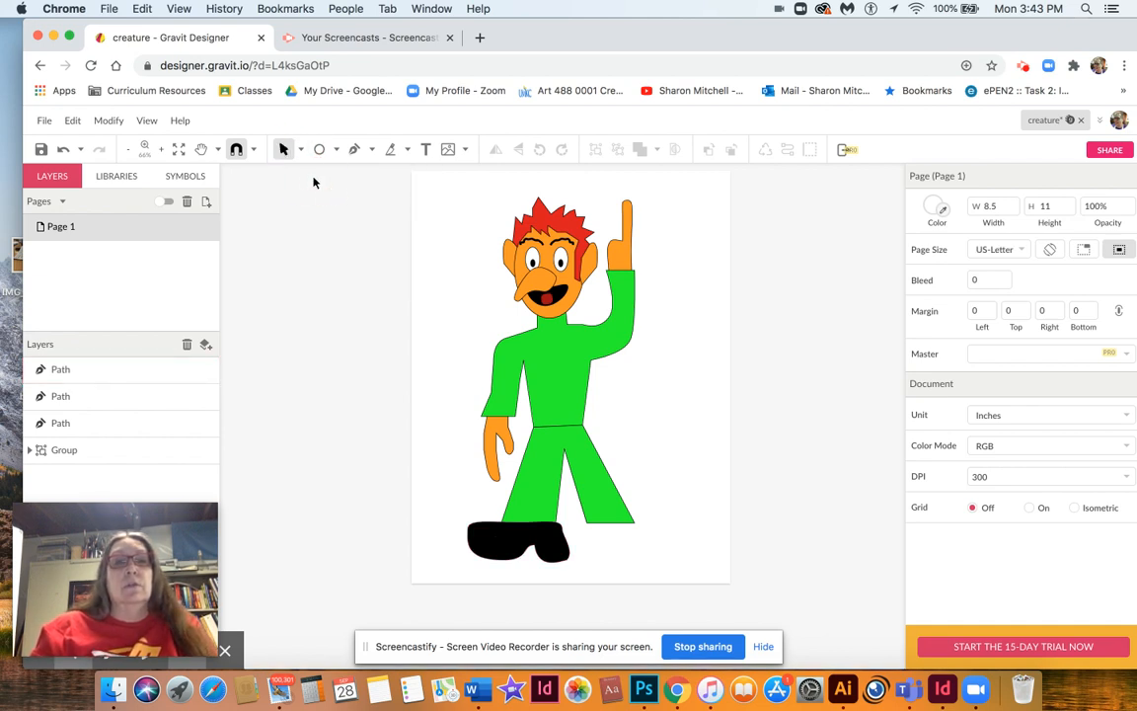
click(516, 541)
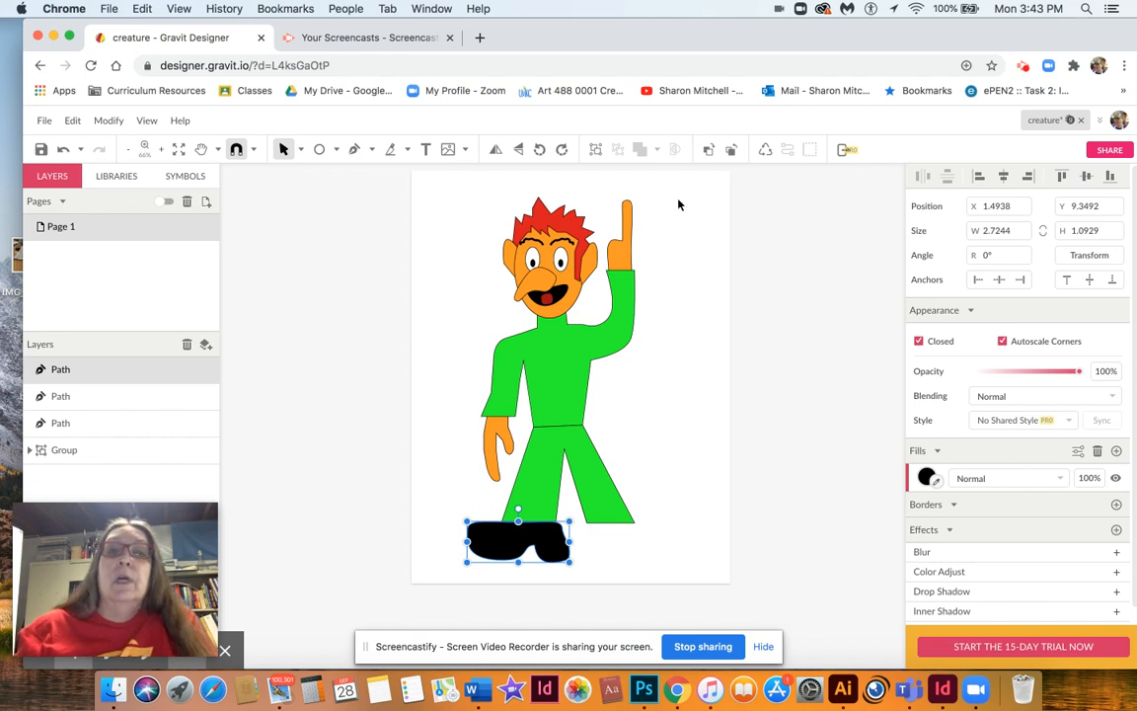
click(730, 150)
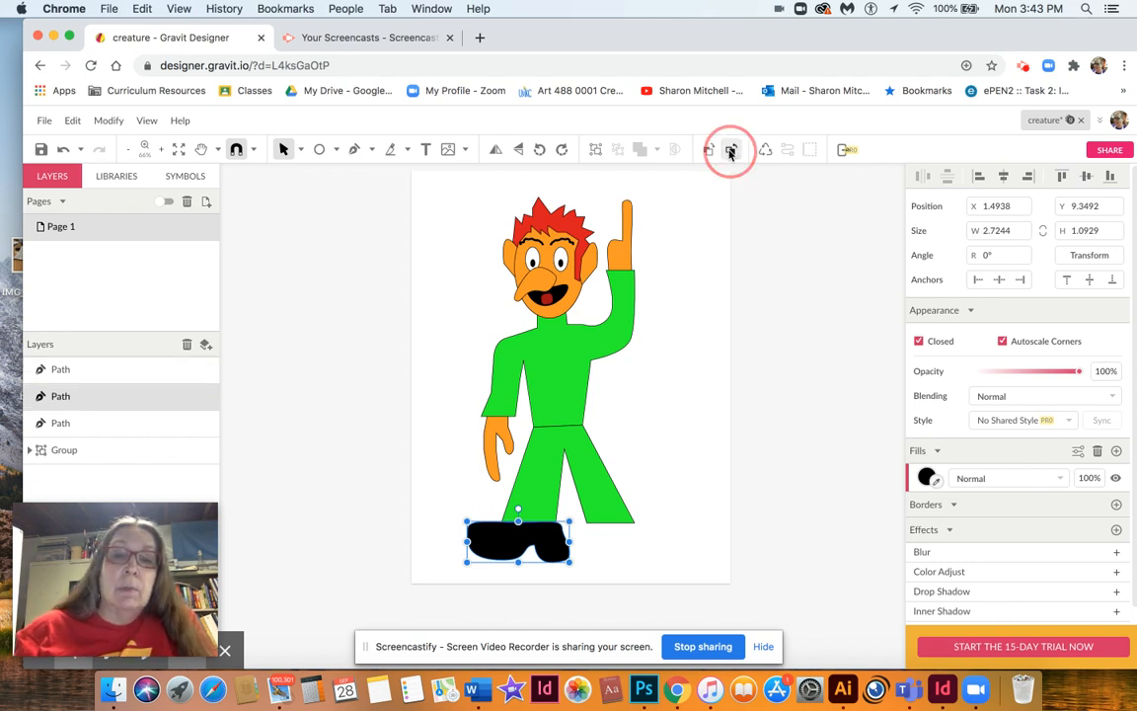
click(730, 150)
click(731, 150)
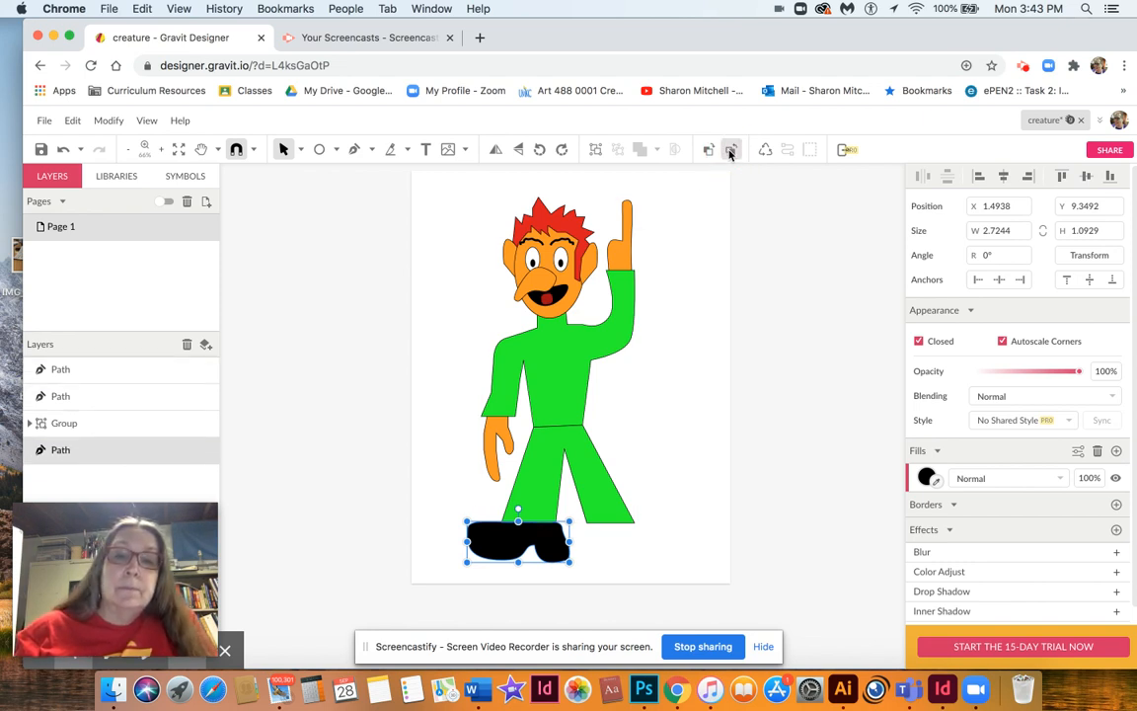
click(649, 364)
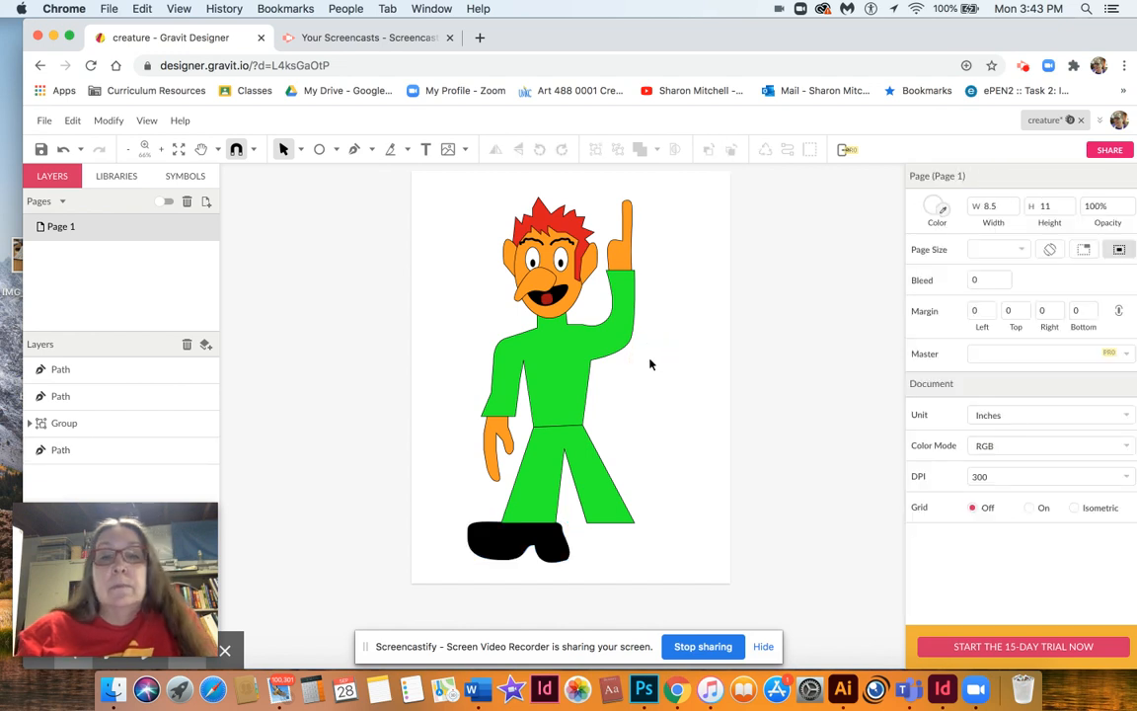
Step: Reposition the shoe under the left trouser leg at about X 1.42, Y 9.39 in, and deselect it
click(514, 542)
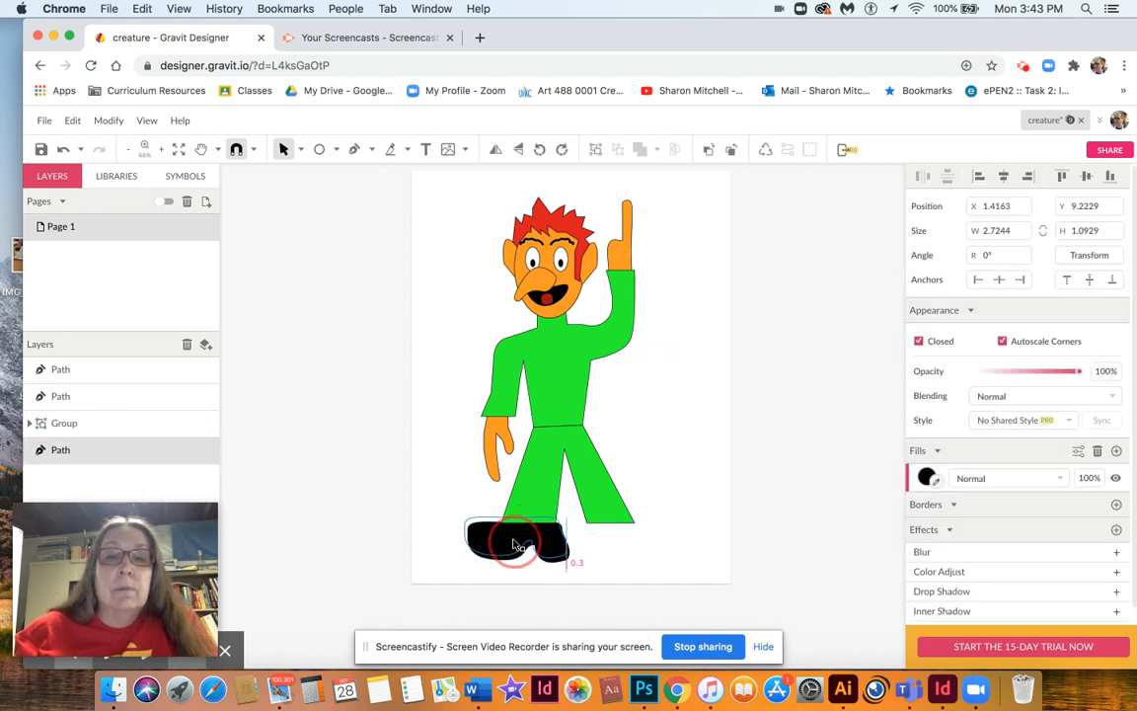
click(612, 592)
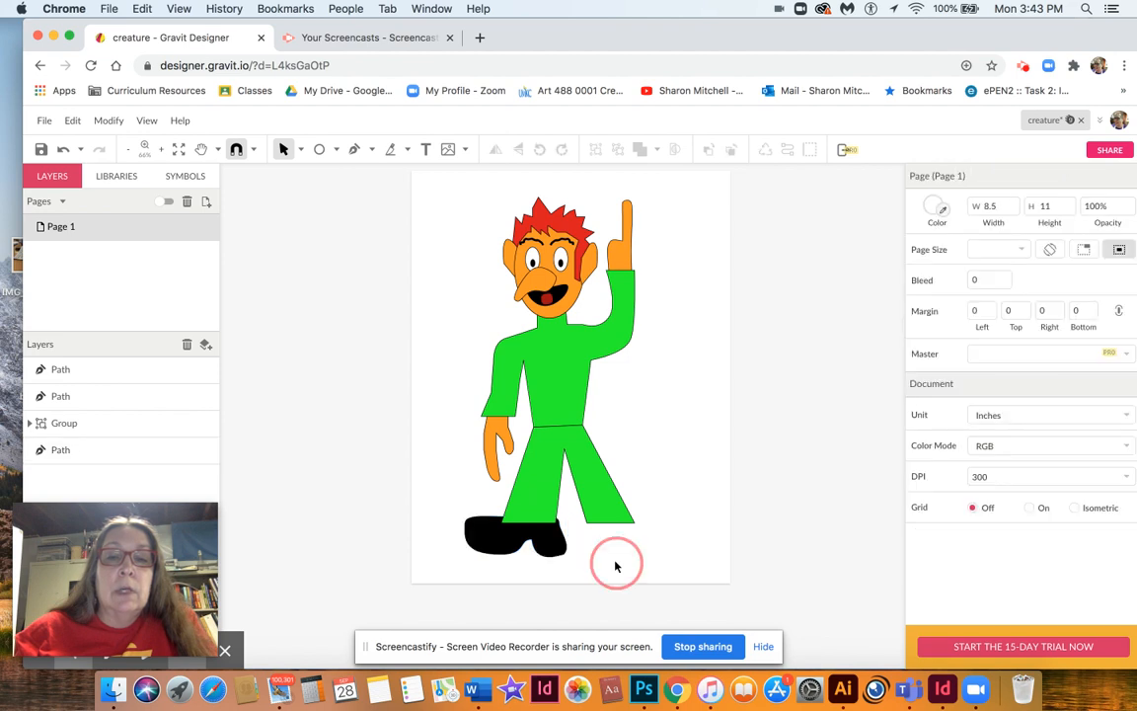
click(510, 545)
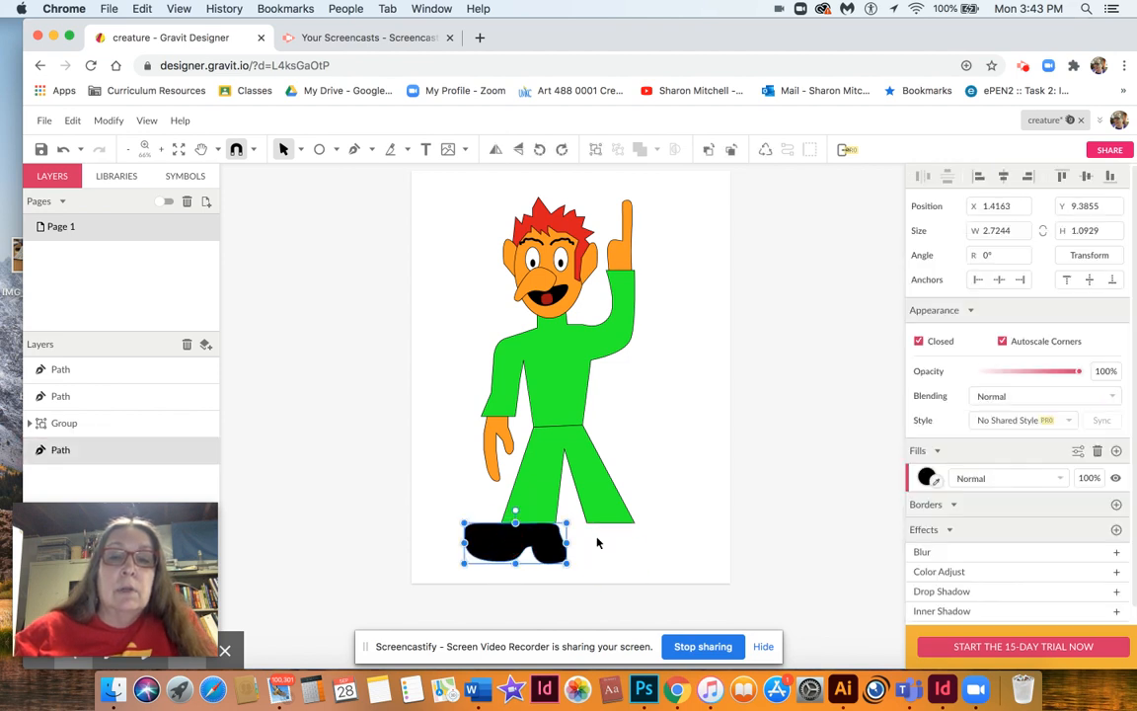
drag(548, 539, 553, 535)
click(655, 554)
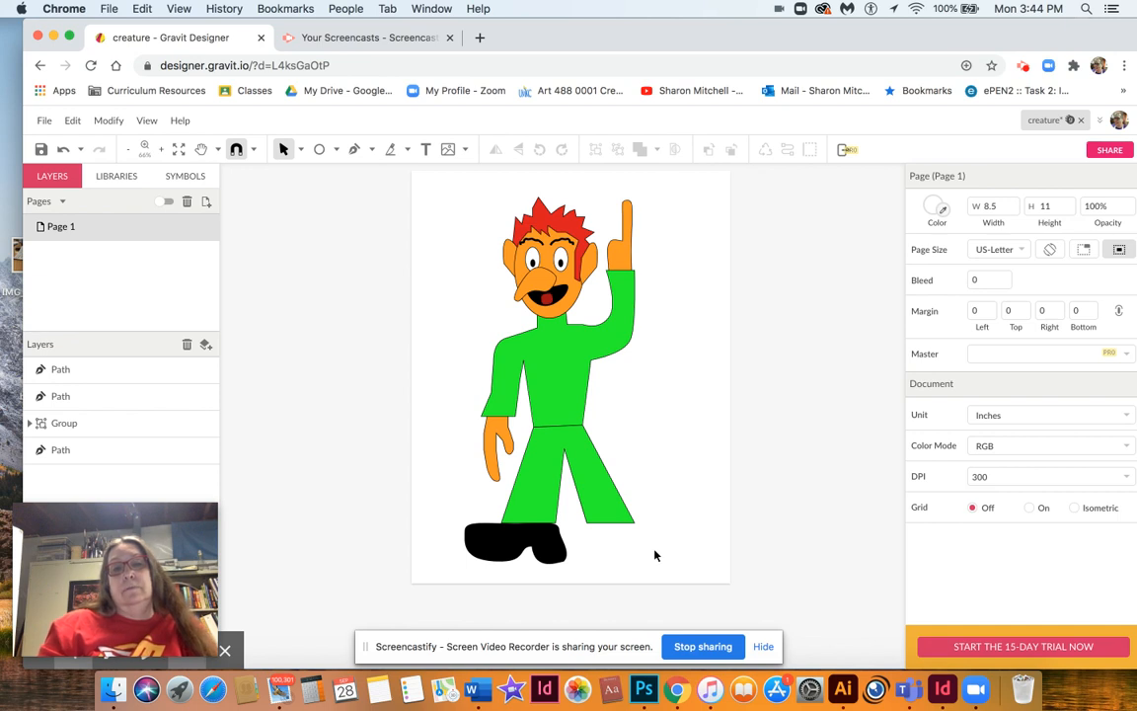
Step: Move the shoe's upper right anchor point slightly up and left to meet the trouser hem, making the shoe about 2.71 × 1.16 in
click(556, 541)
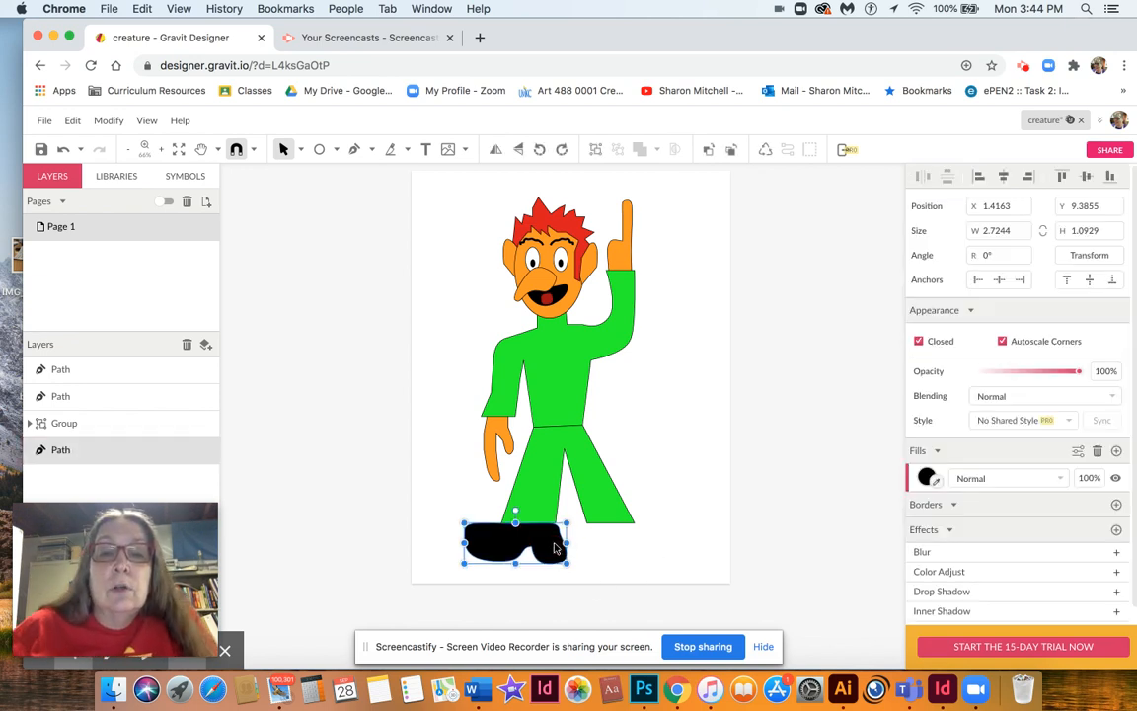
click(300, 149)
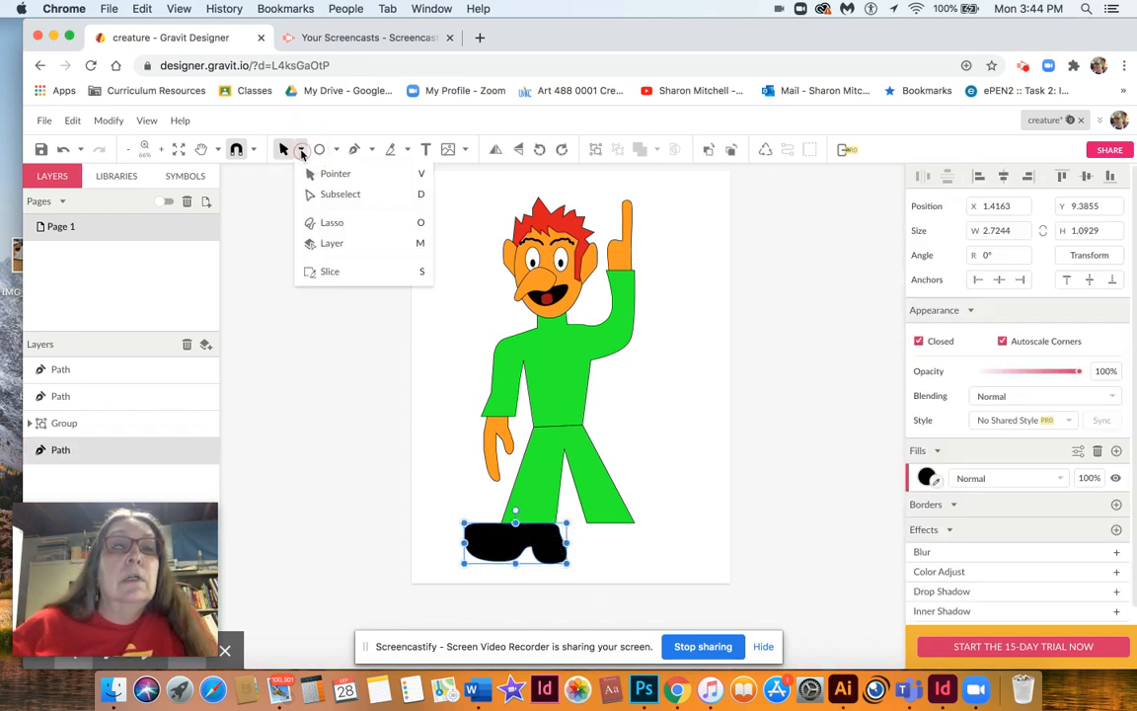
click(330, 194)
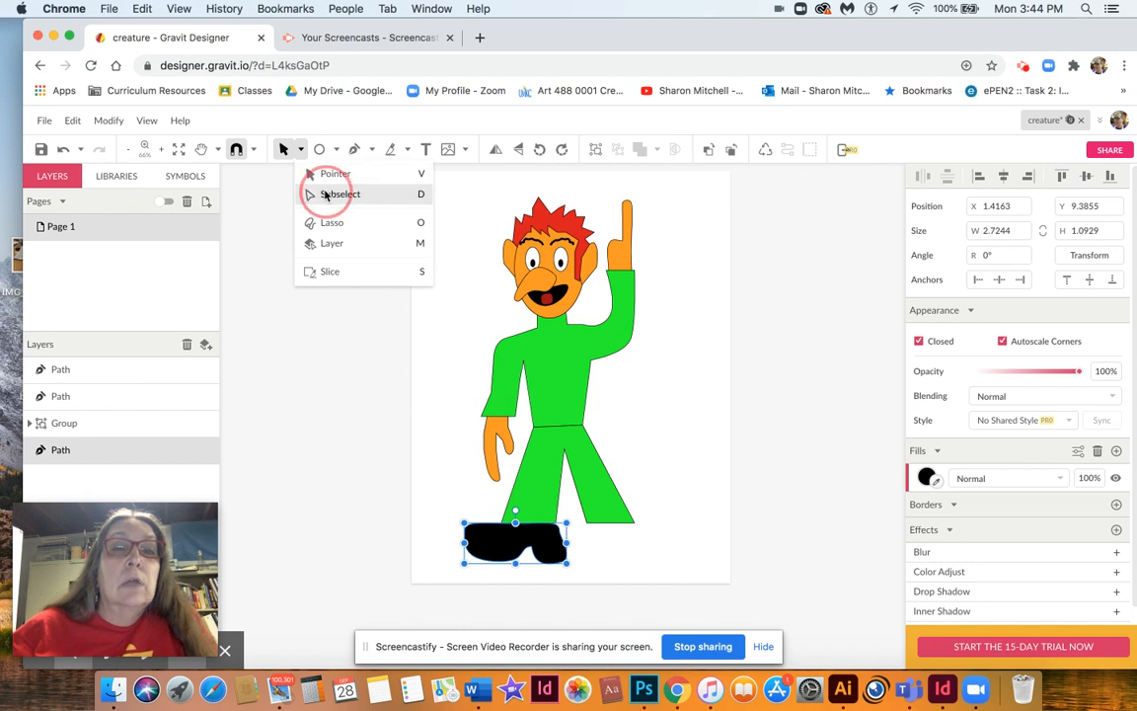
click(561, 531)
drag(561, 531, 556, 526)
click(582, 544)
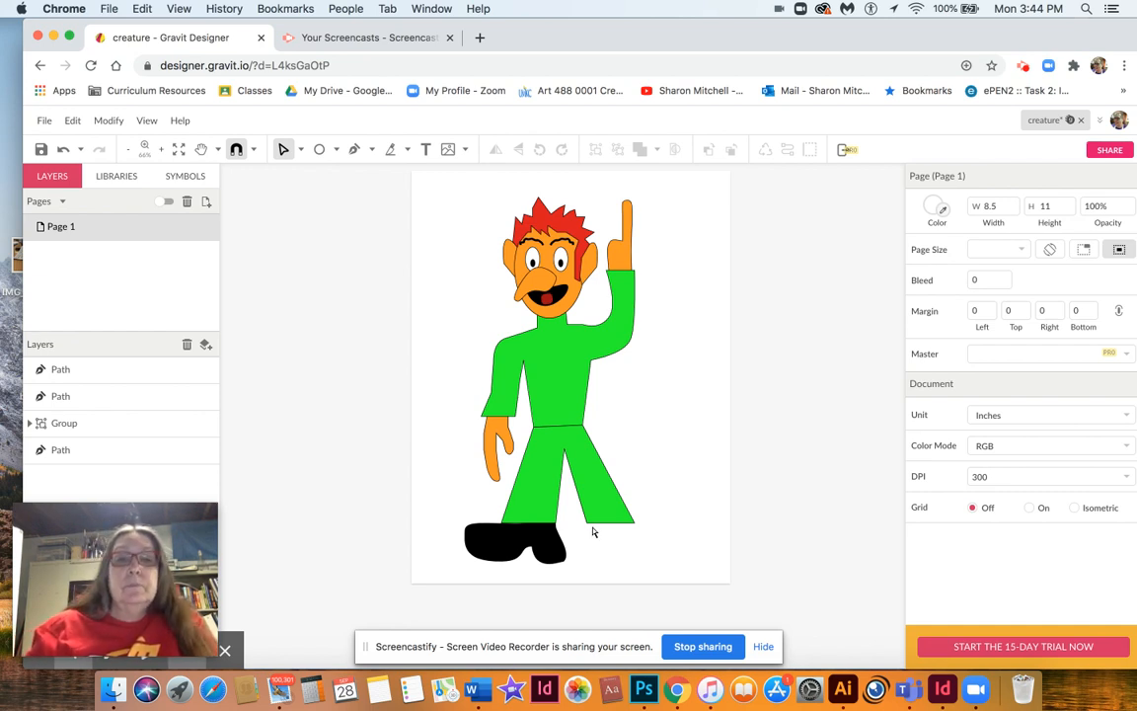
Step: Widen the right trouser leg by moving its inner hem corner left to about X 4.48 in, and deselect the trousers
click(588, 526)
drag(588, 526, 584, 528)
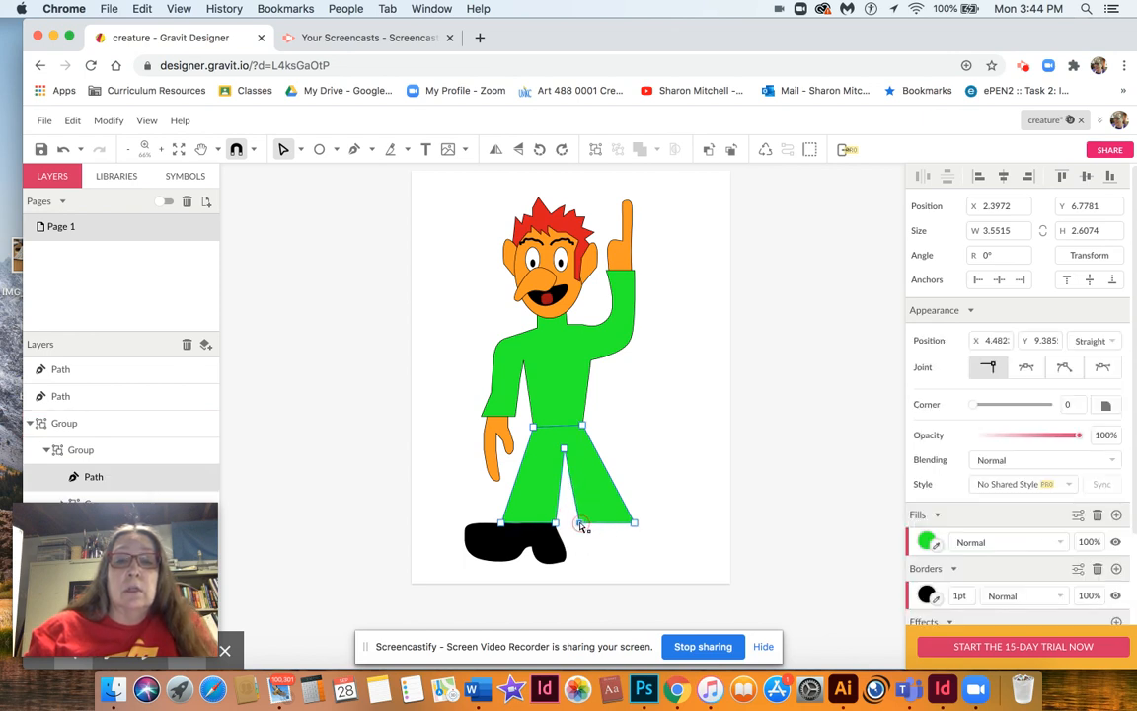
click(608, 549)
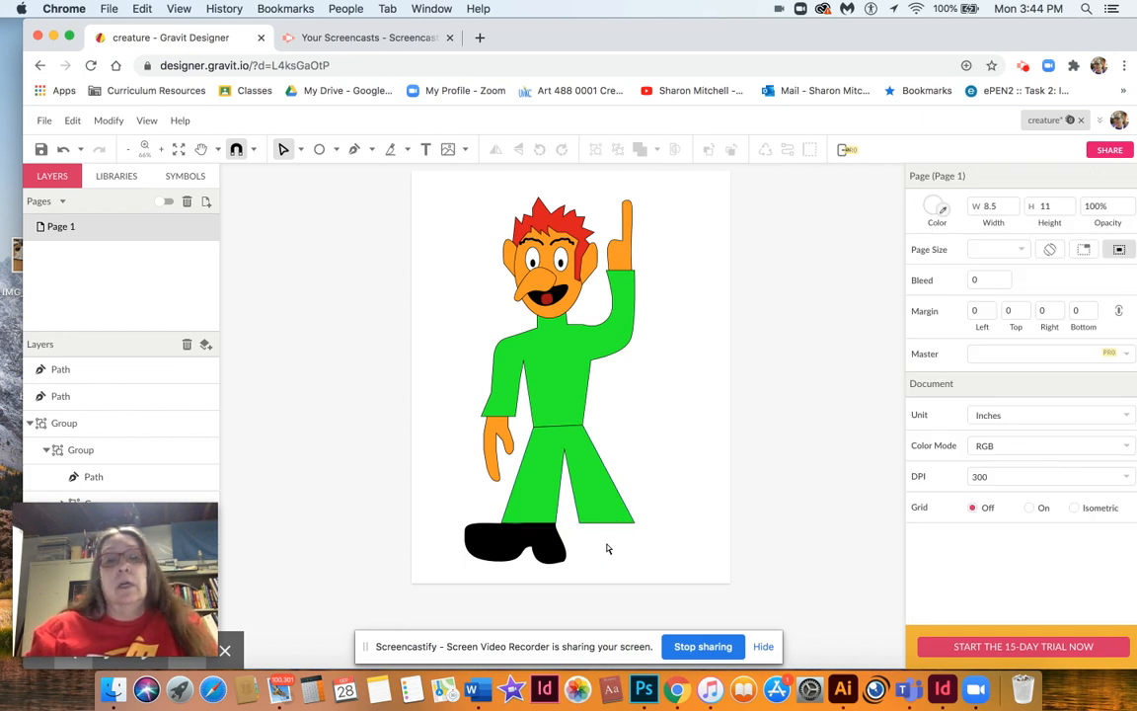
Step: Duplicate the shoe and place the copy under the right trouser leg at about X 4.68, Y 9.39 in
click(302, 149)
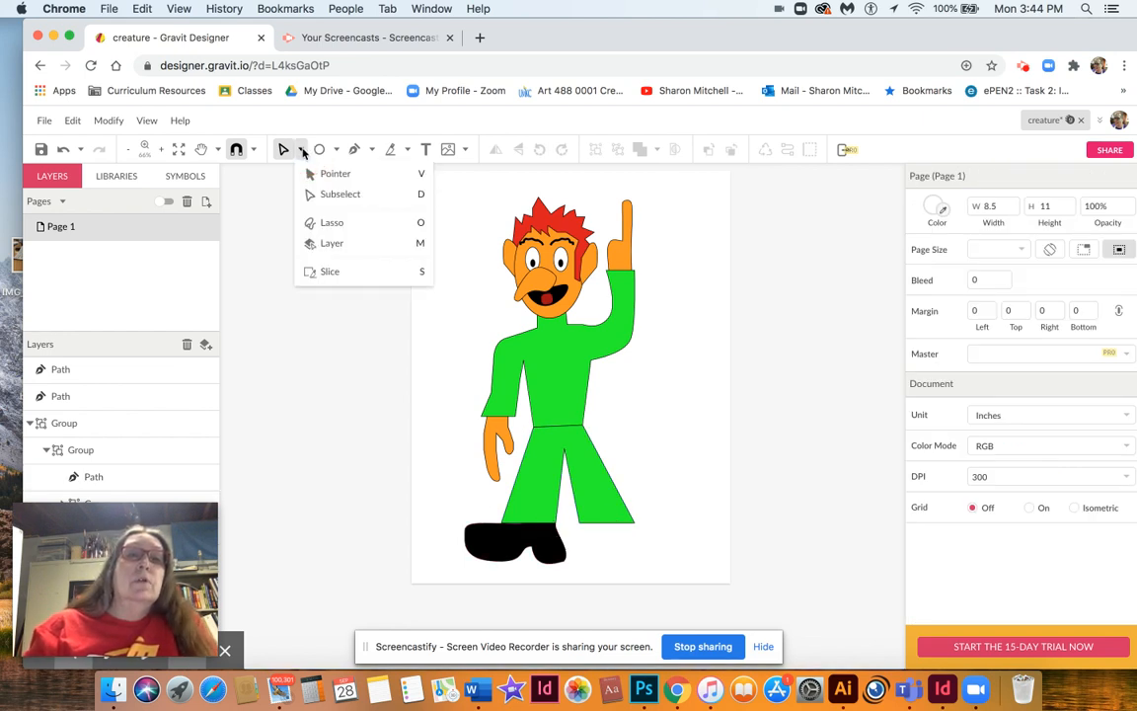
click(312, 174)
click(505, 554)
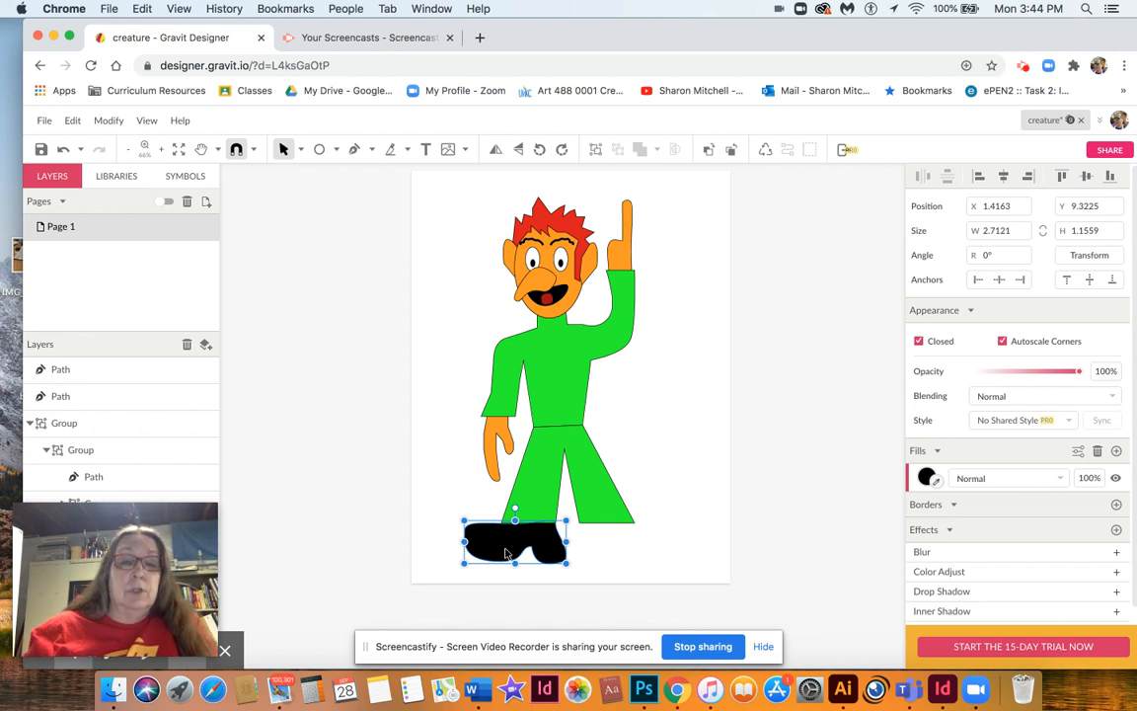
key(alt)
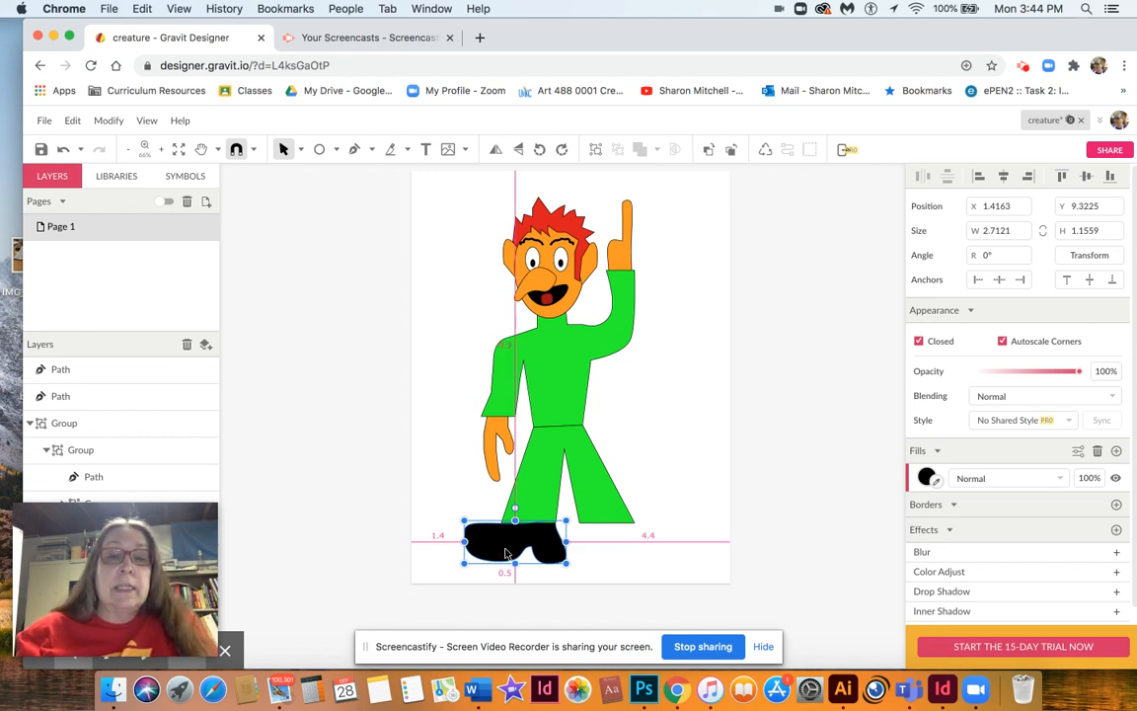
drag(505, 554, 628, 557)
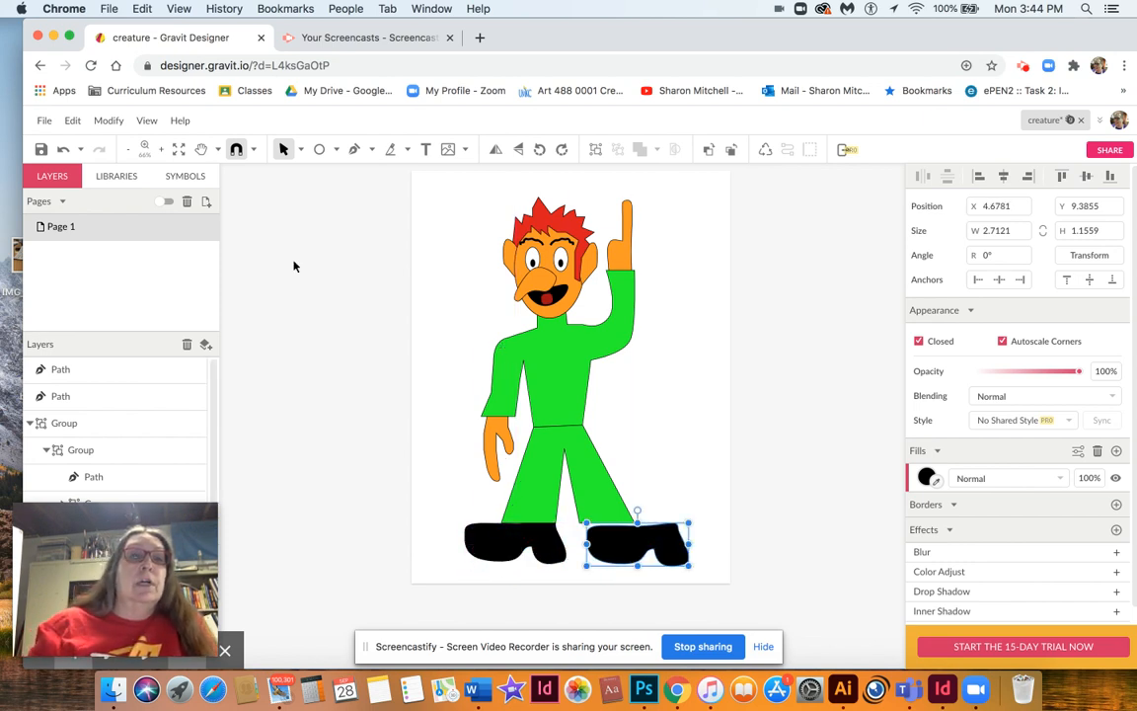
Step: Flip the copied shoe horizontally and move it under the right trouser hem to about X 4.19, Y 9.32 in
click(112, 121)
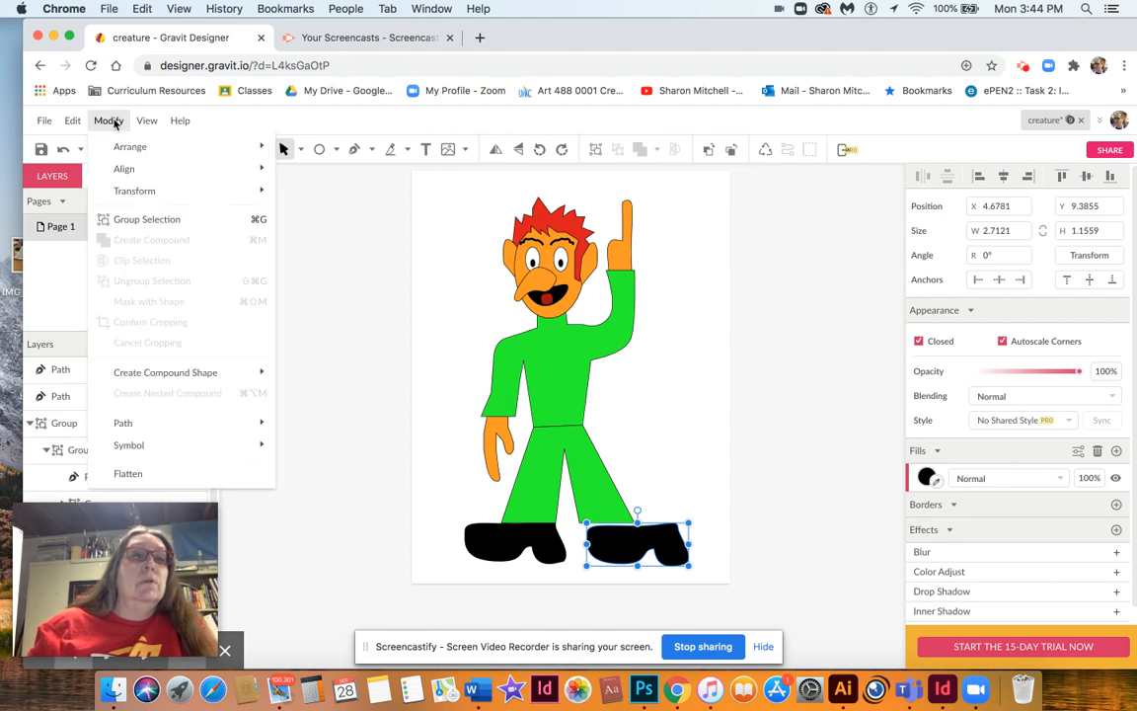
mouse_move(120, 154)
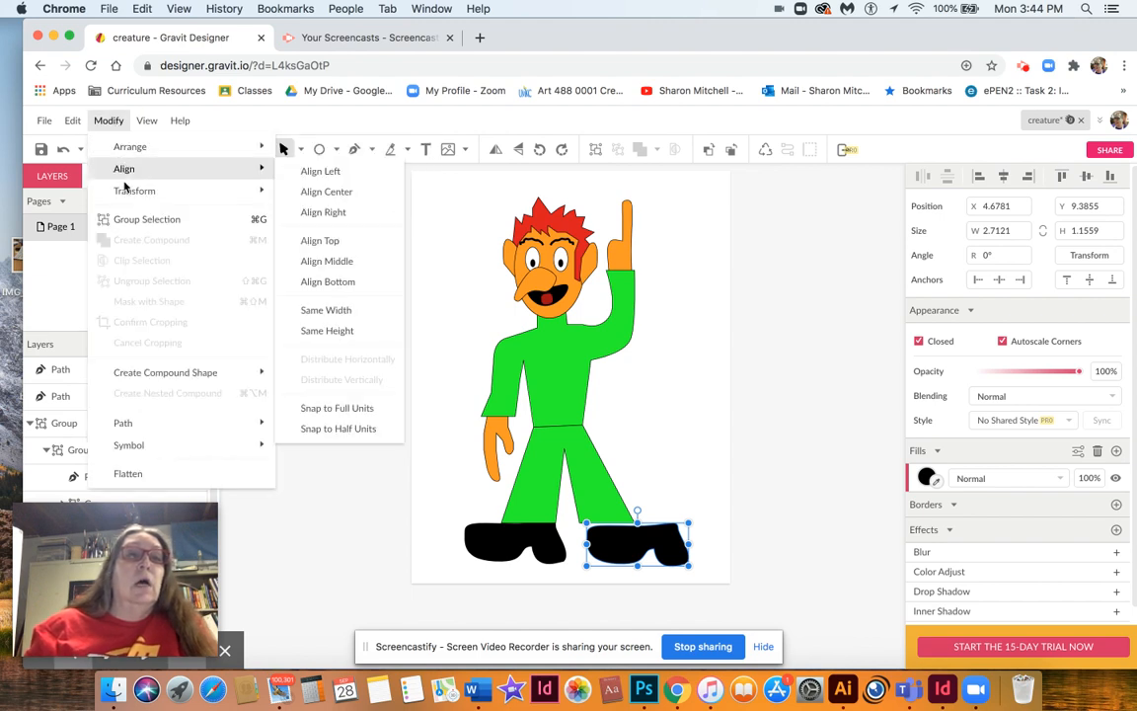
mouse_move(124, 191)
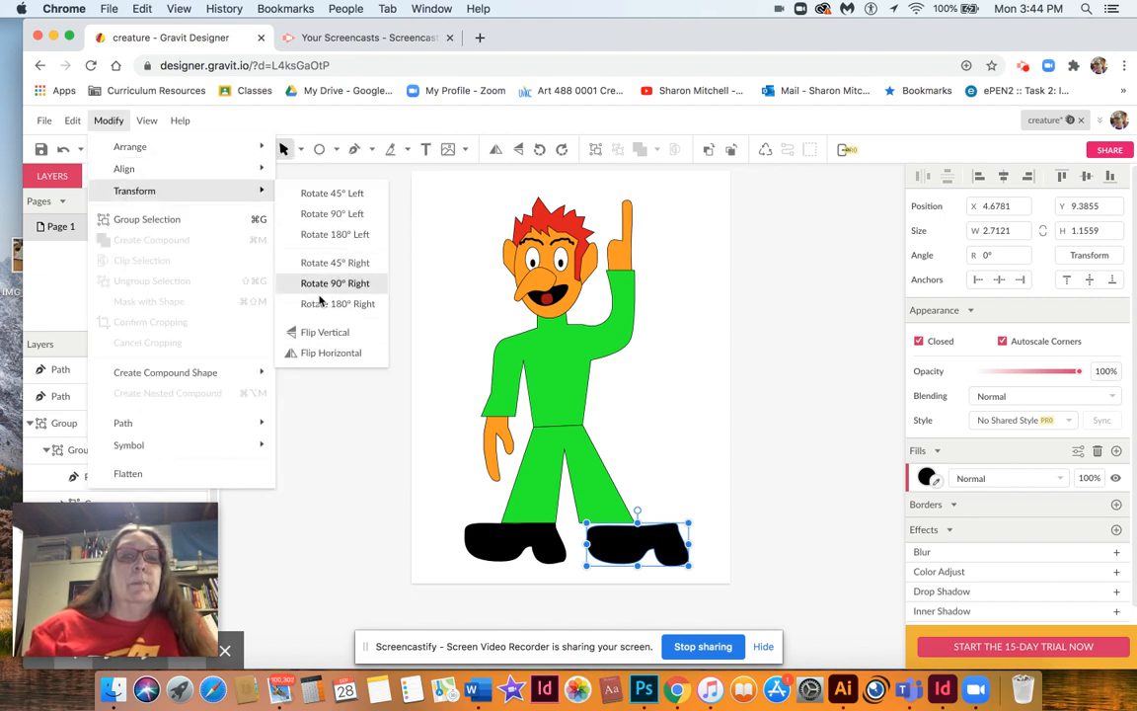
click(329, 353)
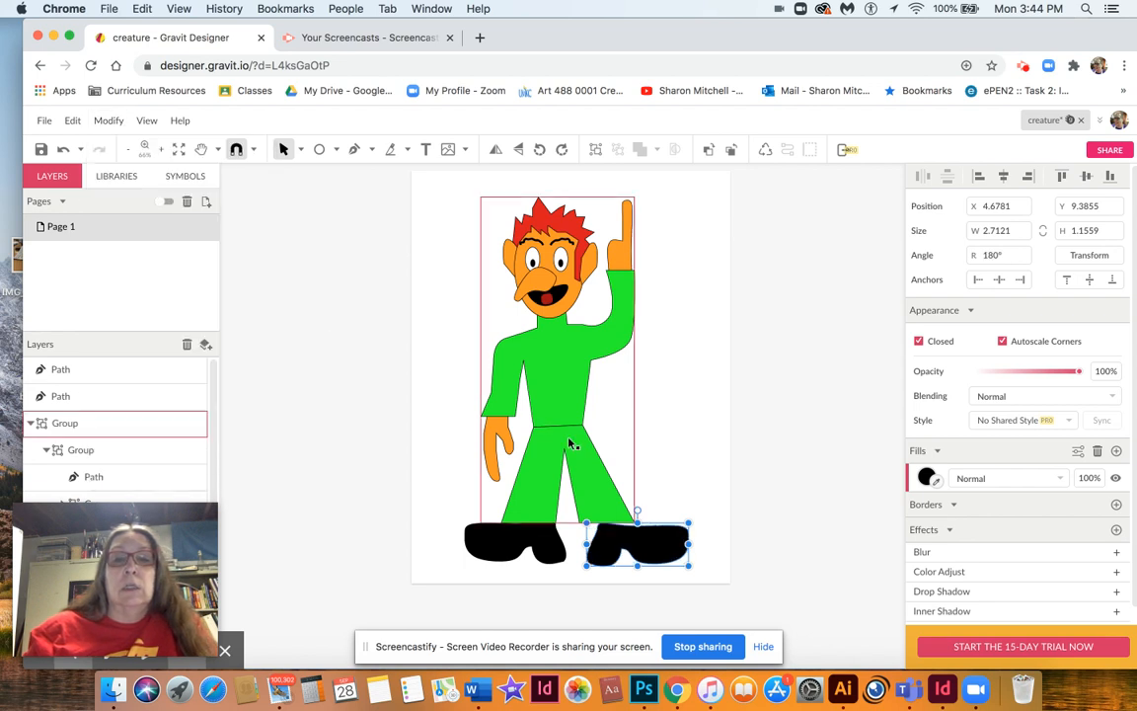
drag(641, 545, 624, 553)
click(701, 438)
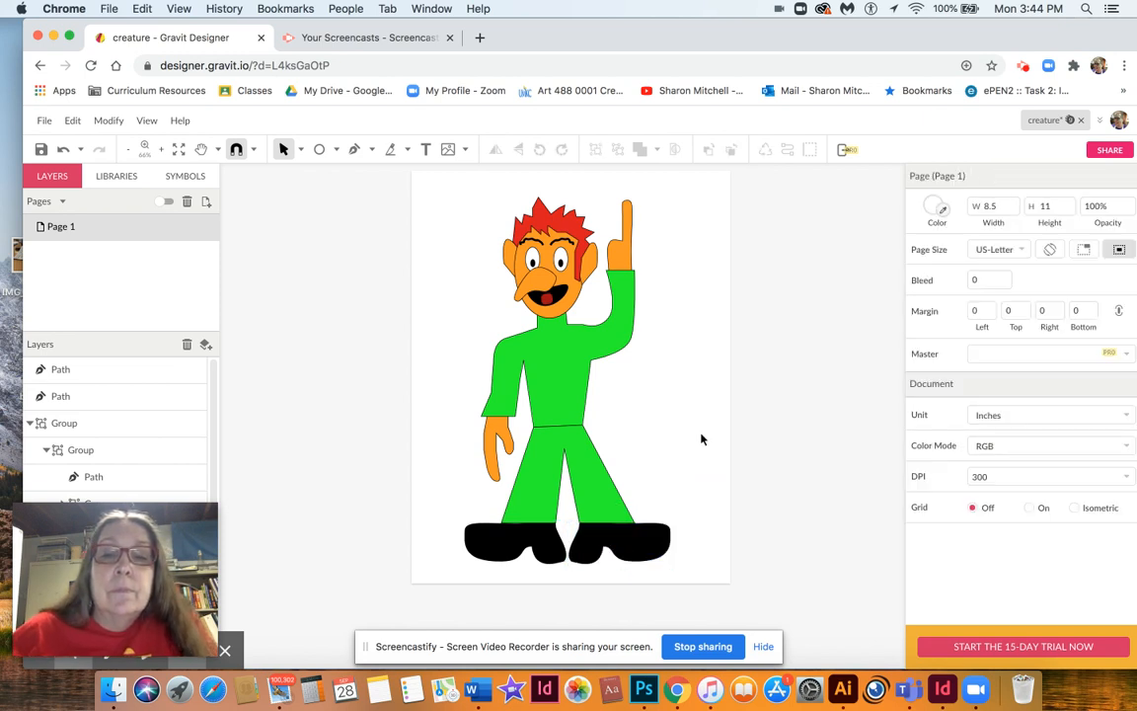
click(622, 541)
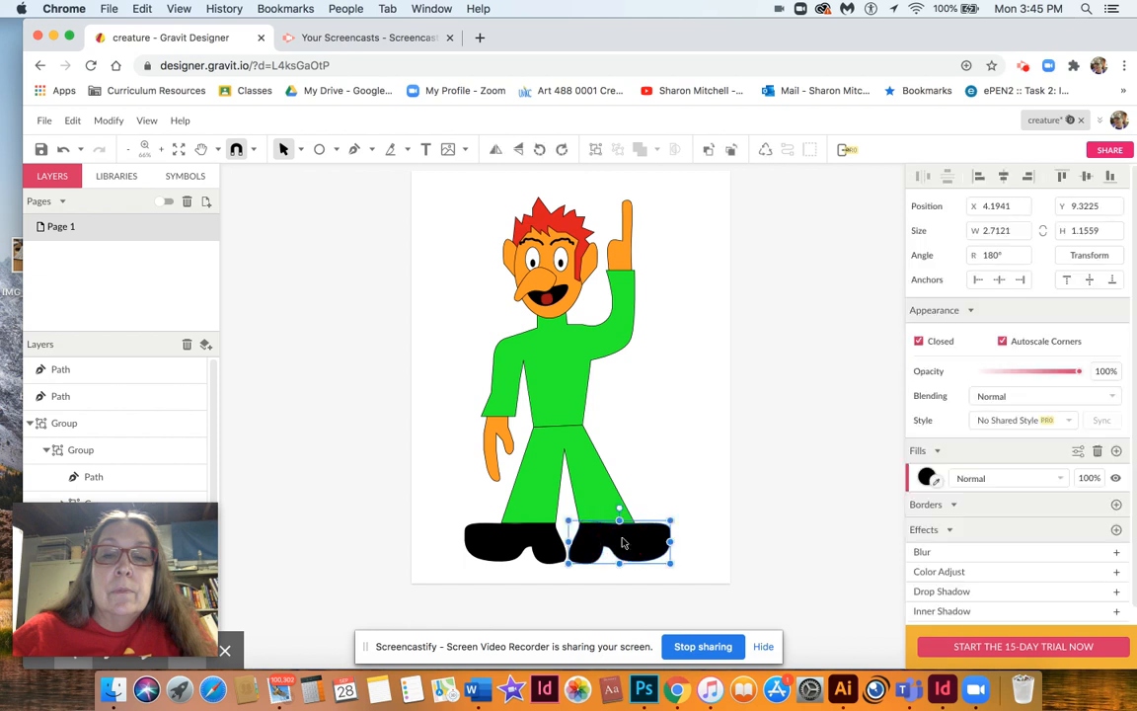
click(672, 462)
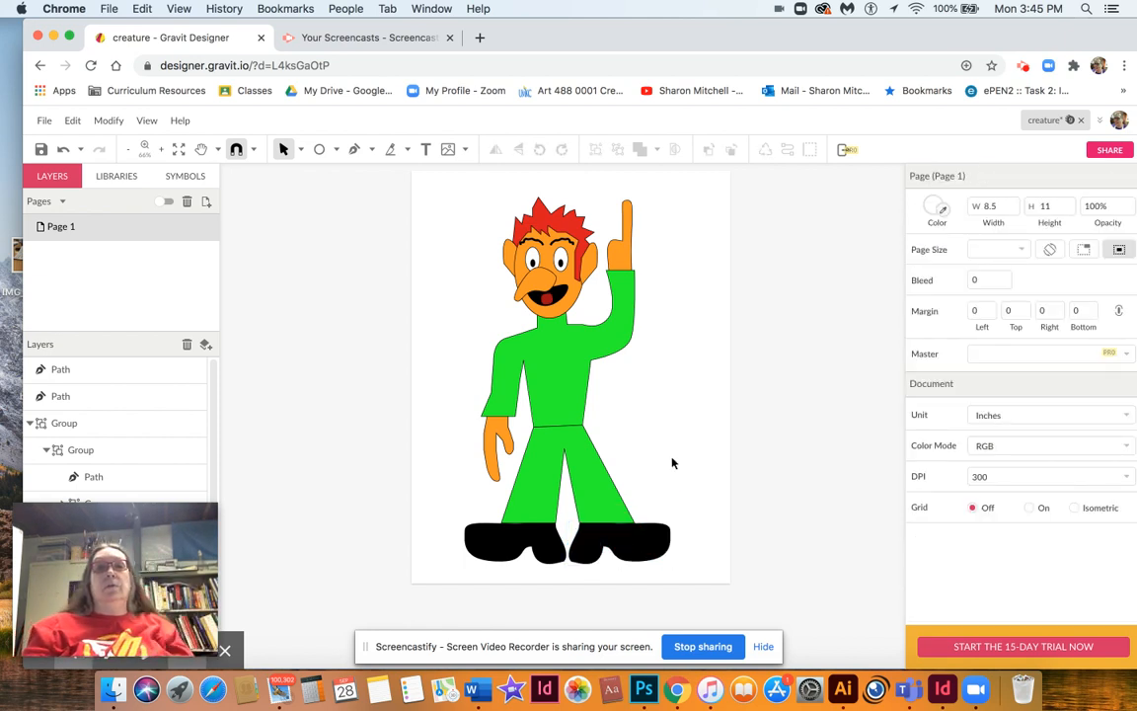
Step: Select the whole creature including both shoes, group the selection, and deselect it
scroll(672, 463, up, 2)
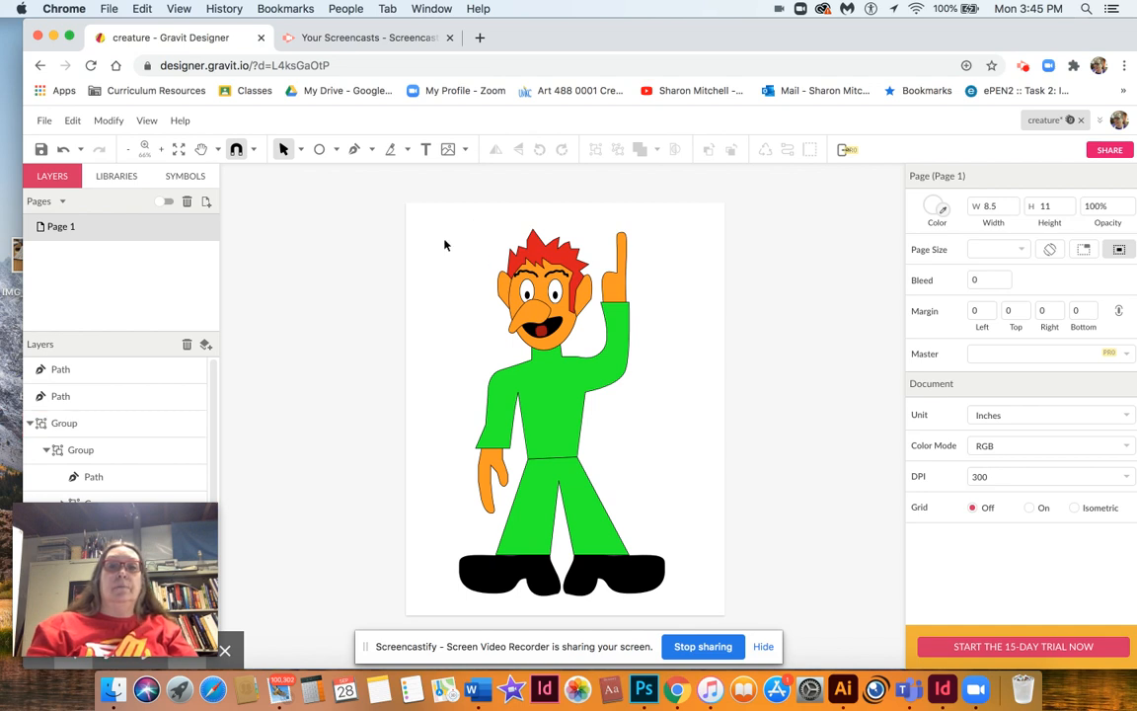
drag(446, 241, 703, 607)
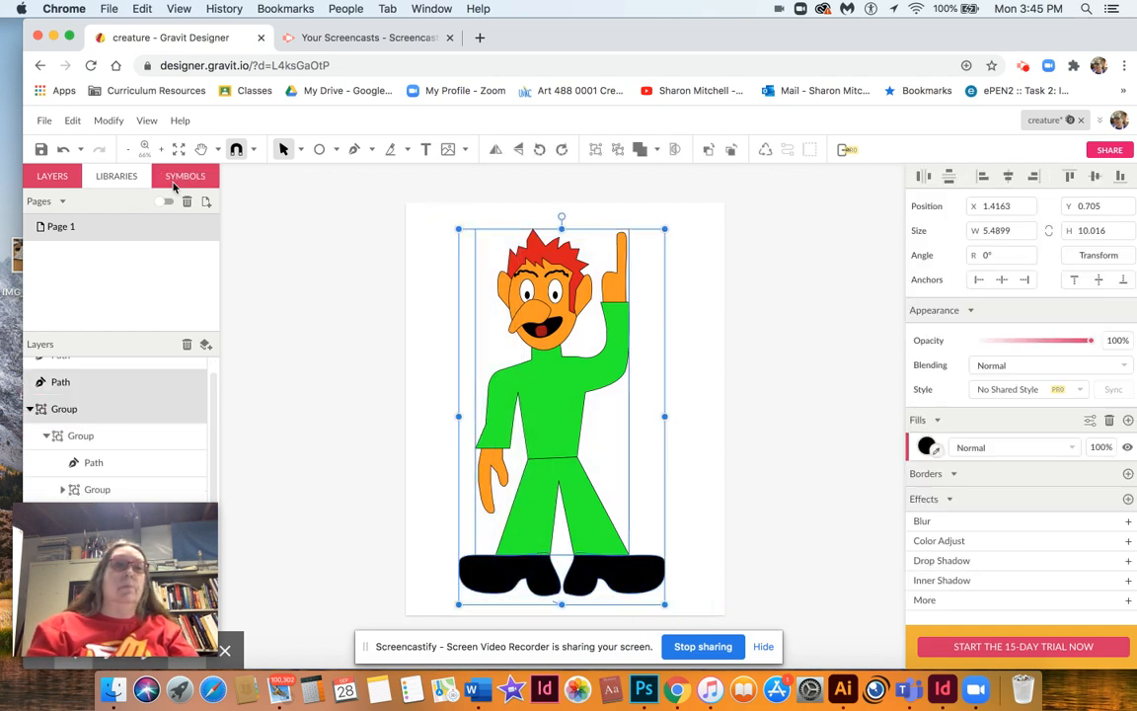
click(108, 120)
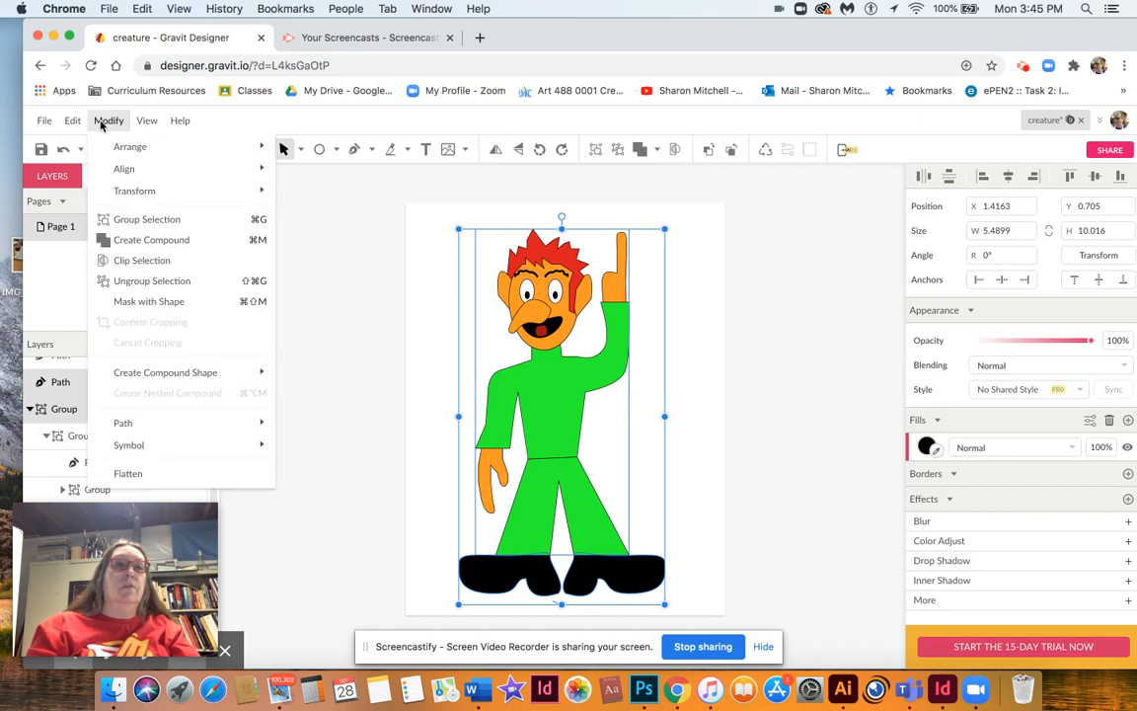
click(129, 219)
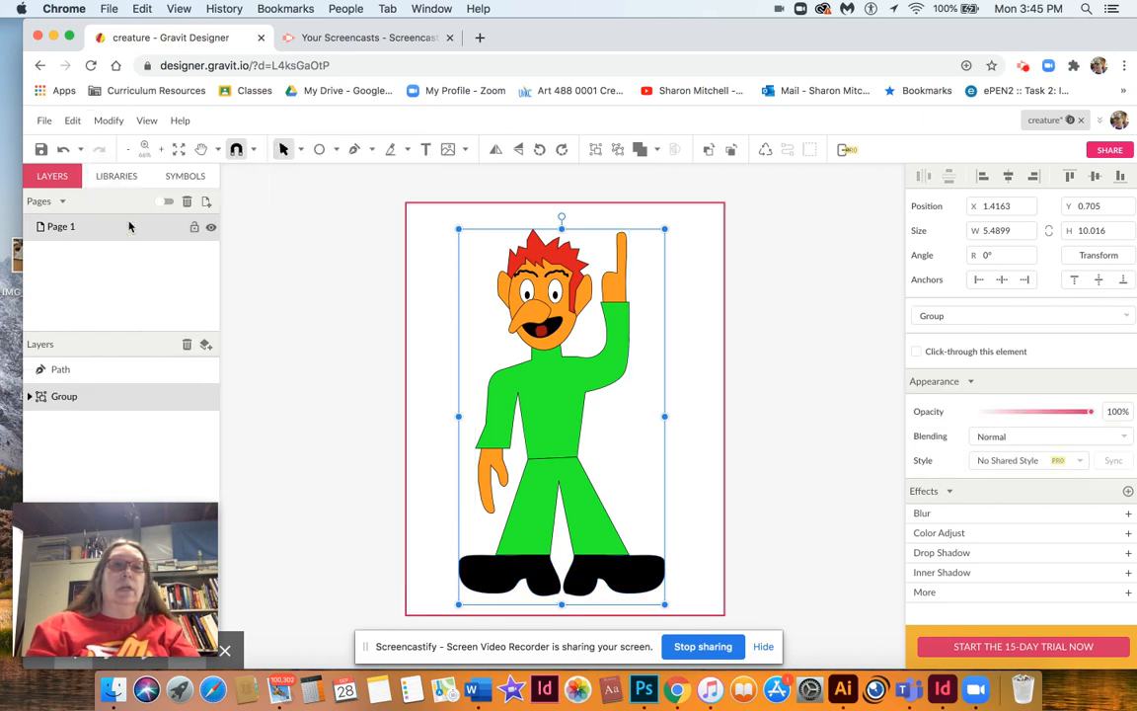
click(425, 290)
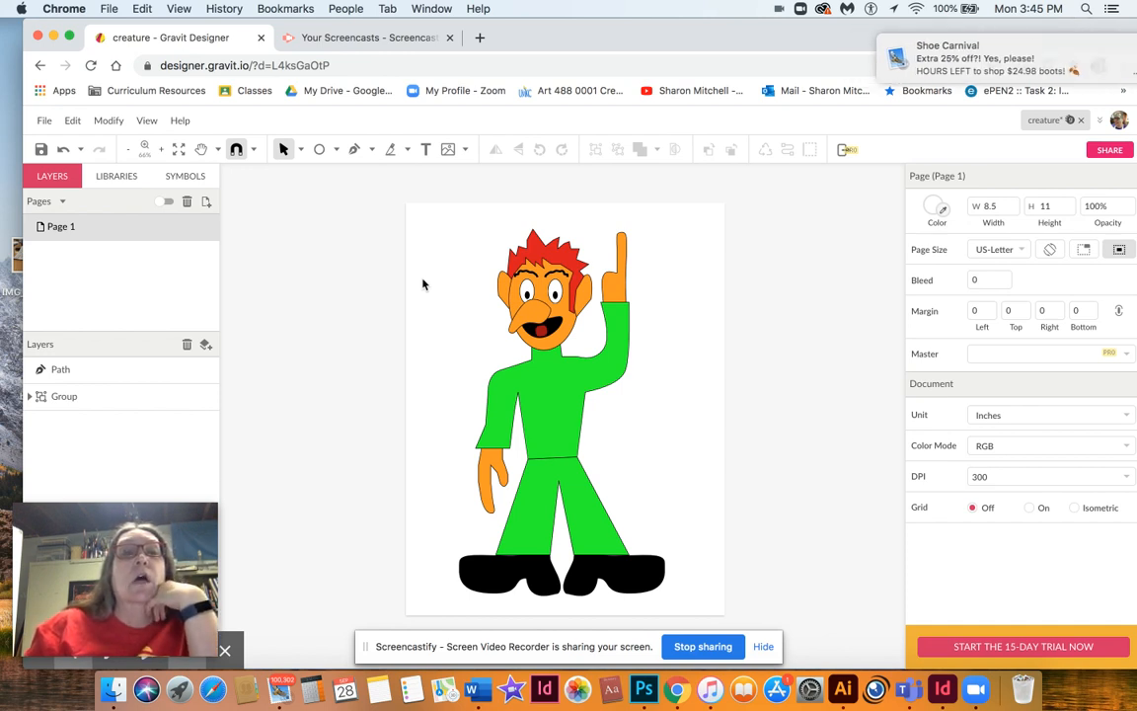
Step: Draw a rectangle about 1.62 × 0.59 in across the creature's neck, just below the chin
click(337, 150)
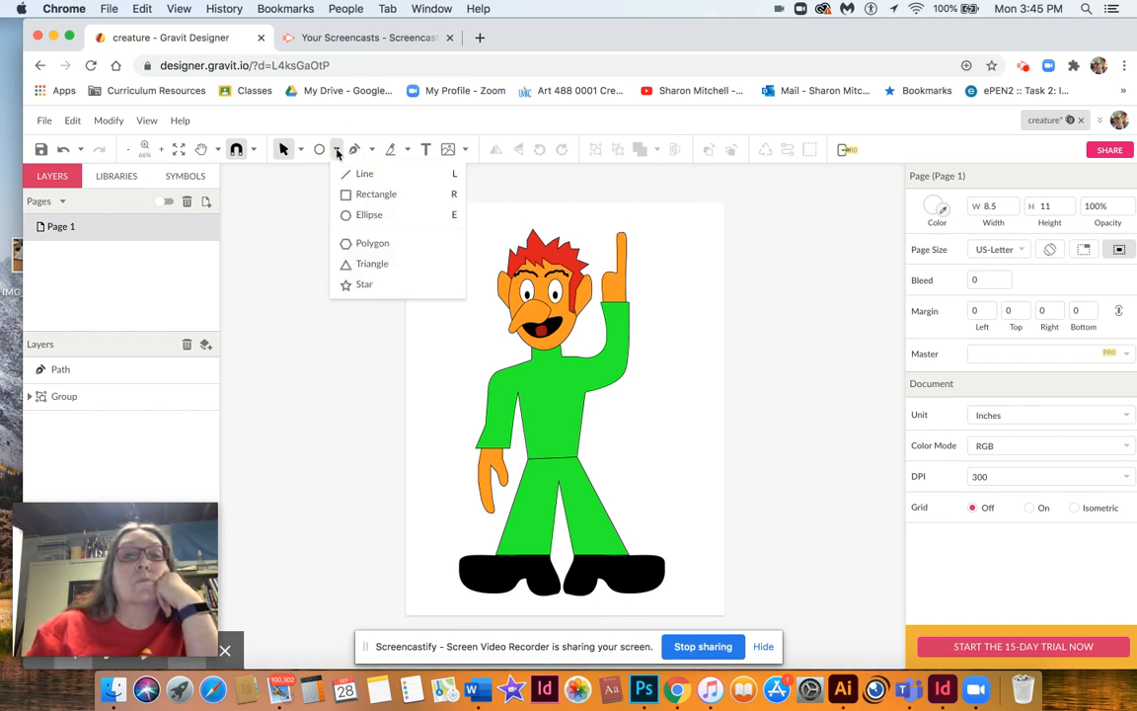
click(369, 193)
drag(514, 352, 576, 378)
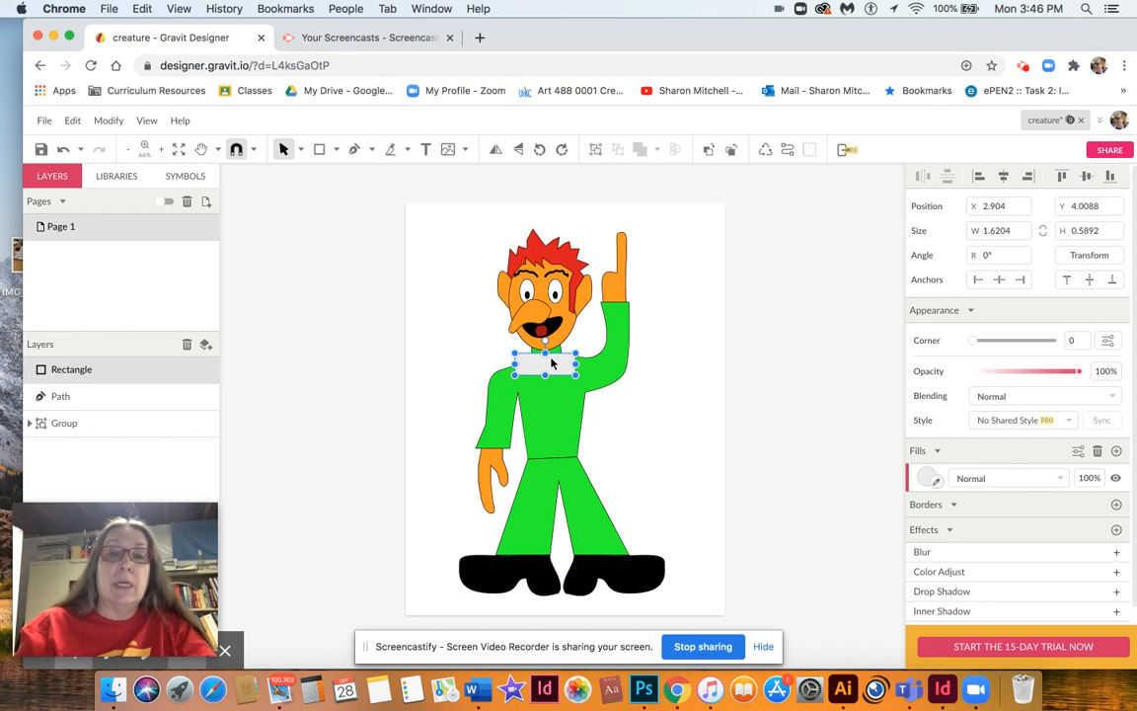
Step: Try to reshape the neck rectangle's upper edge with the Subselect tool
click(300, 149)
click(326, 196)
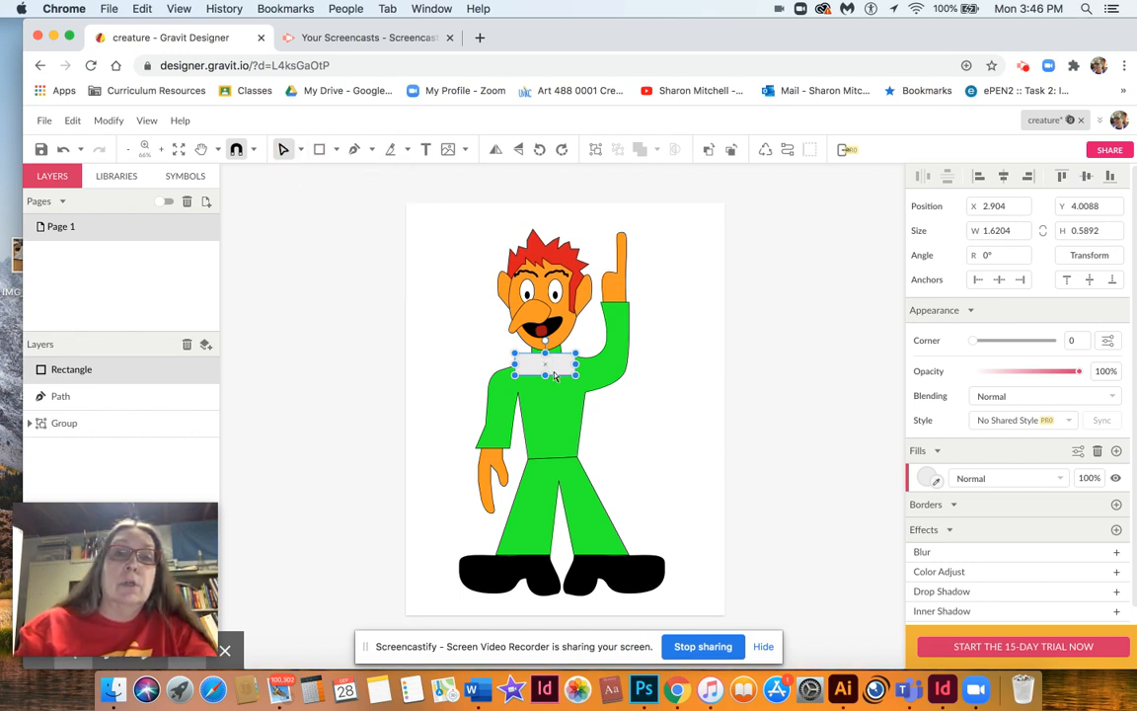
click(544, 357)
drag(545, 357, 545, 354)
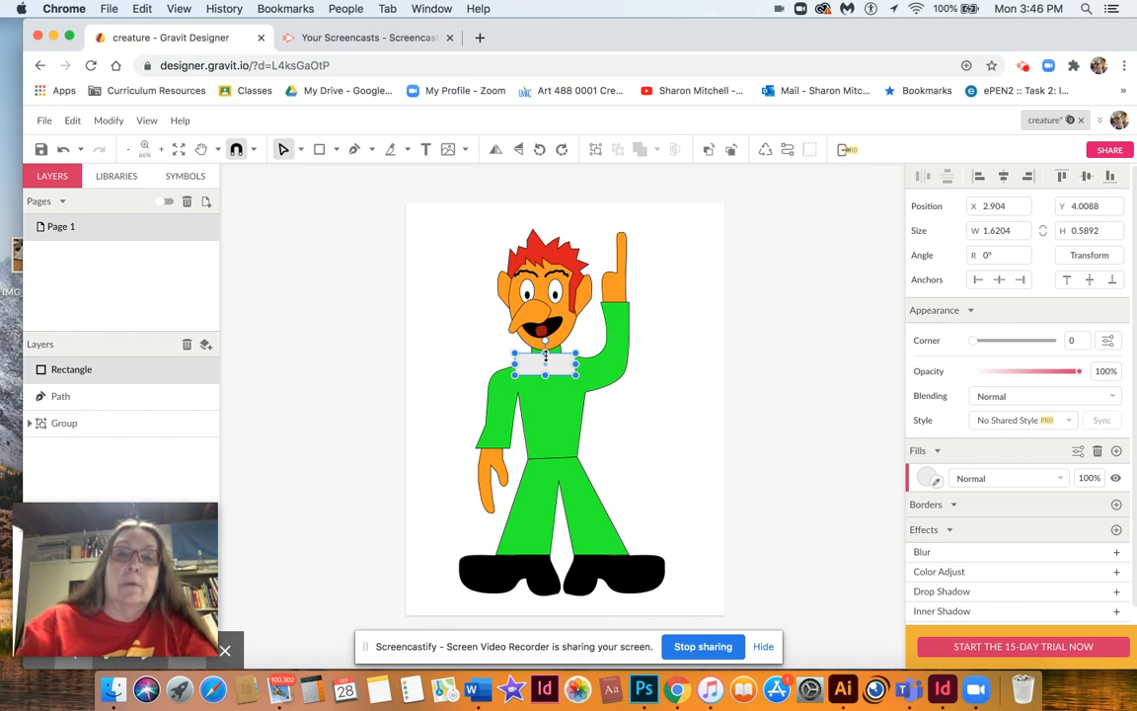
Step: Move the neck rectangle to the blank area beside the creature's head, at about X 0.40, Y 0.89 in
click(300, 149)
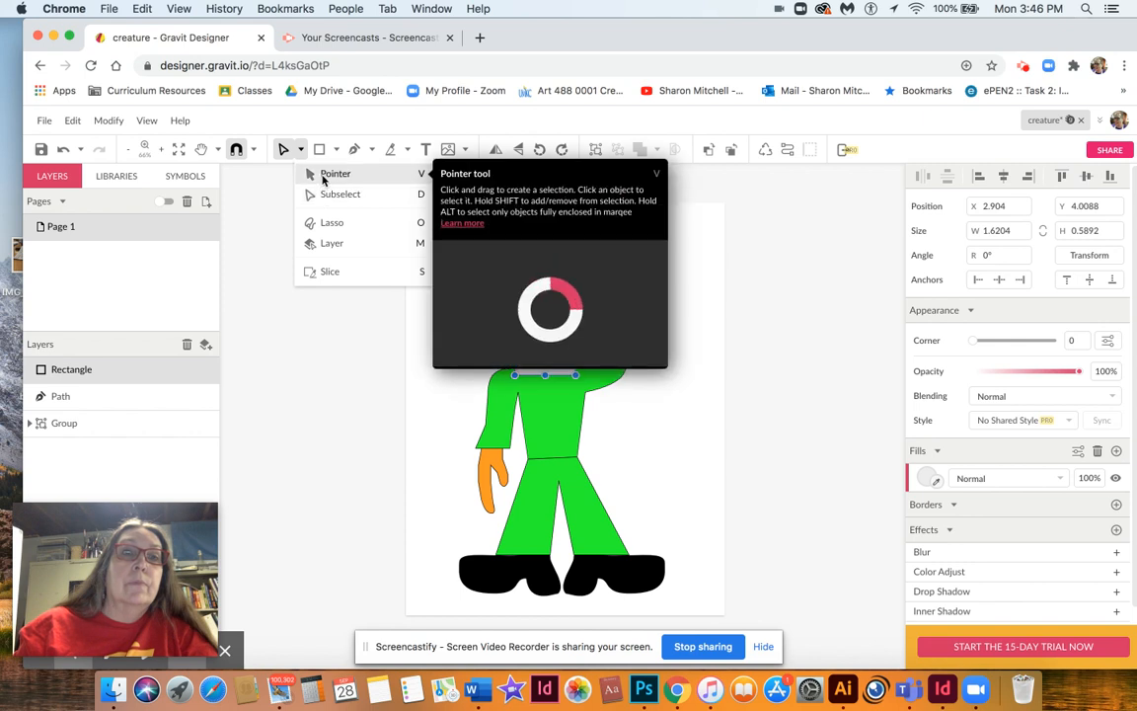
click(325, 173)
click(547, 368)
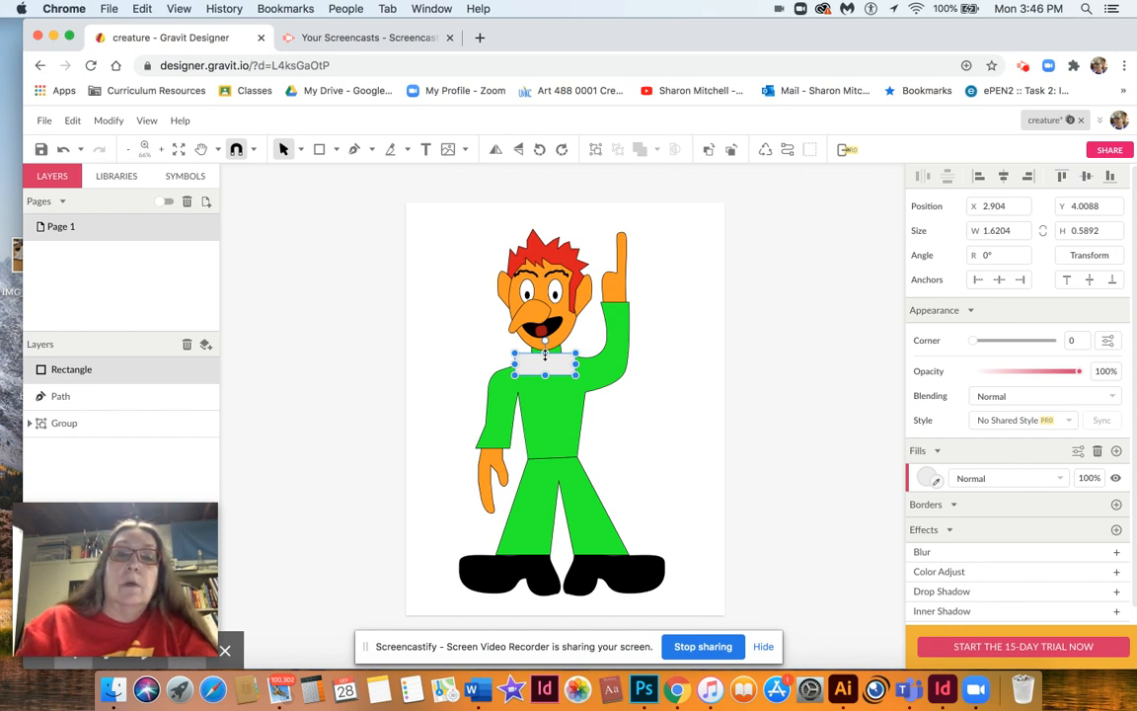
drag(545, 357, 456, 239)
Step: Resize the rectangle beside the head to about 1.79 × 0.84 in with the Subselect tool
click(300, 150)
click(312, 194)
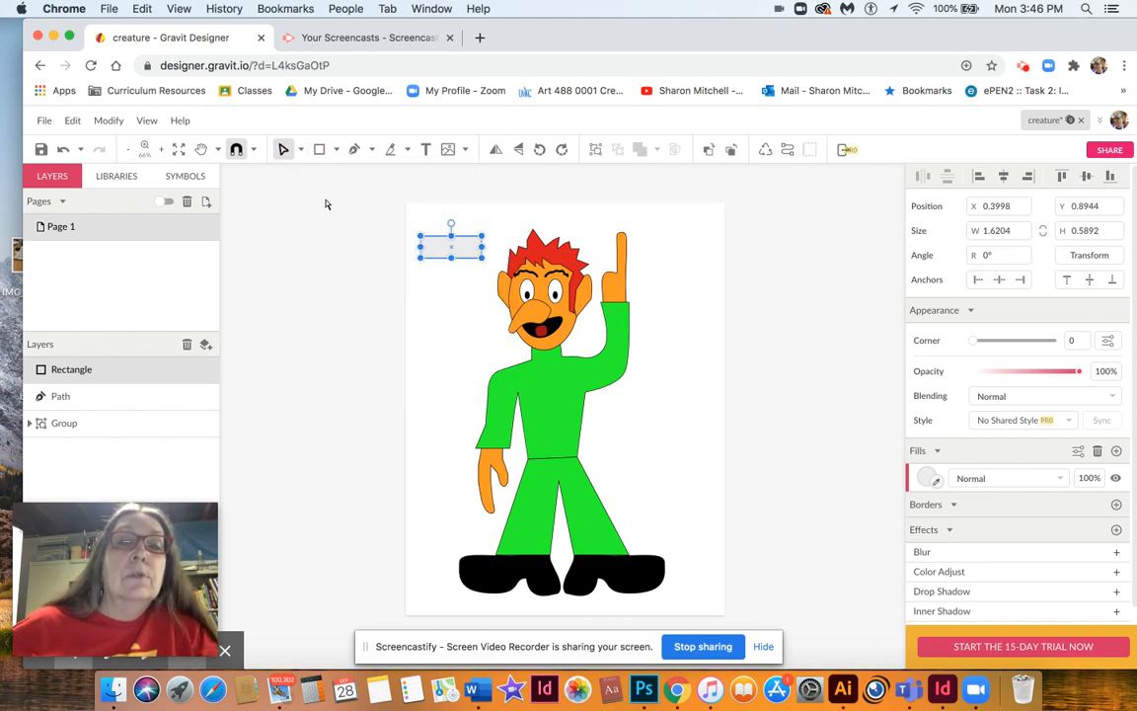
mouse_move(420, 255)
mouse_down()
mouse_move(436, 249)
mouse_move(412, 285)
mouse_move(436, 255)
mouse_move(419, 269)
mouse_up()
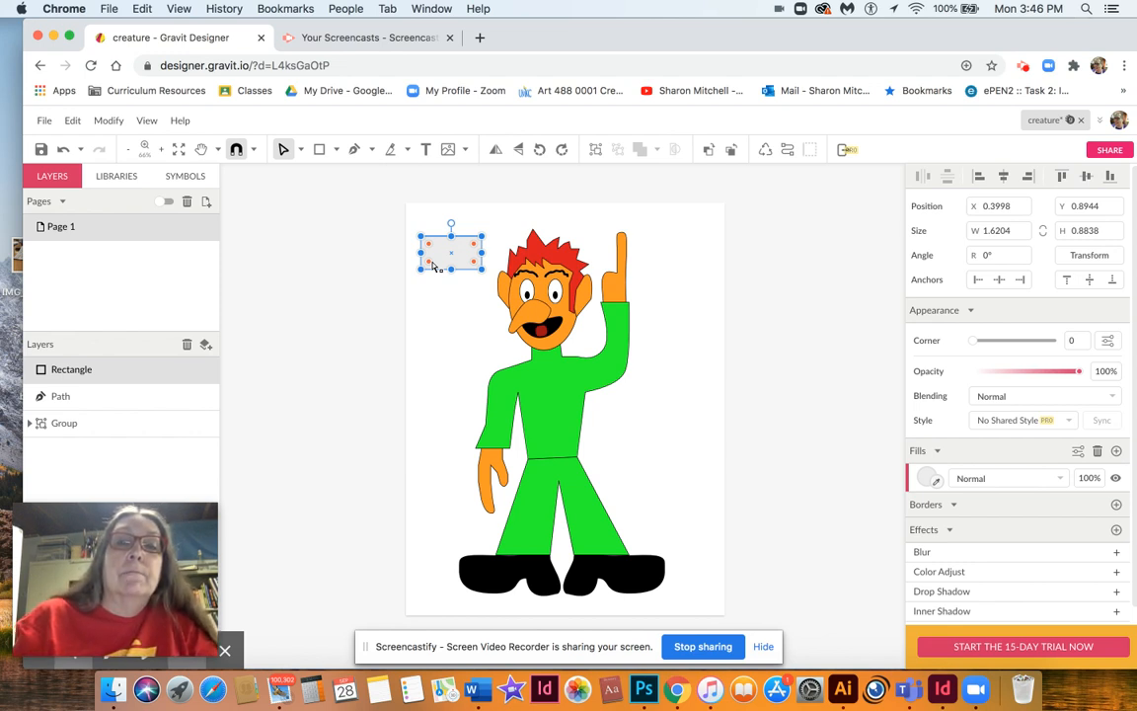
click(452, 240)
drag(452, 240, 487, 270)
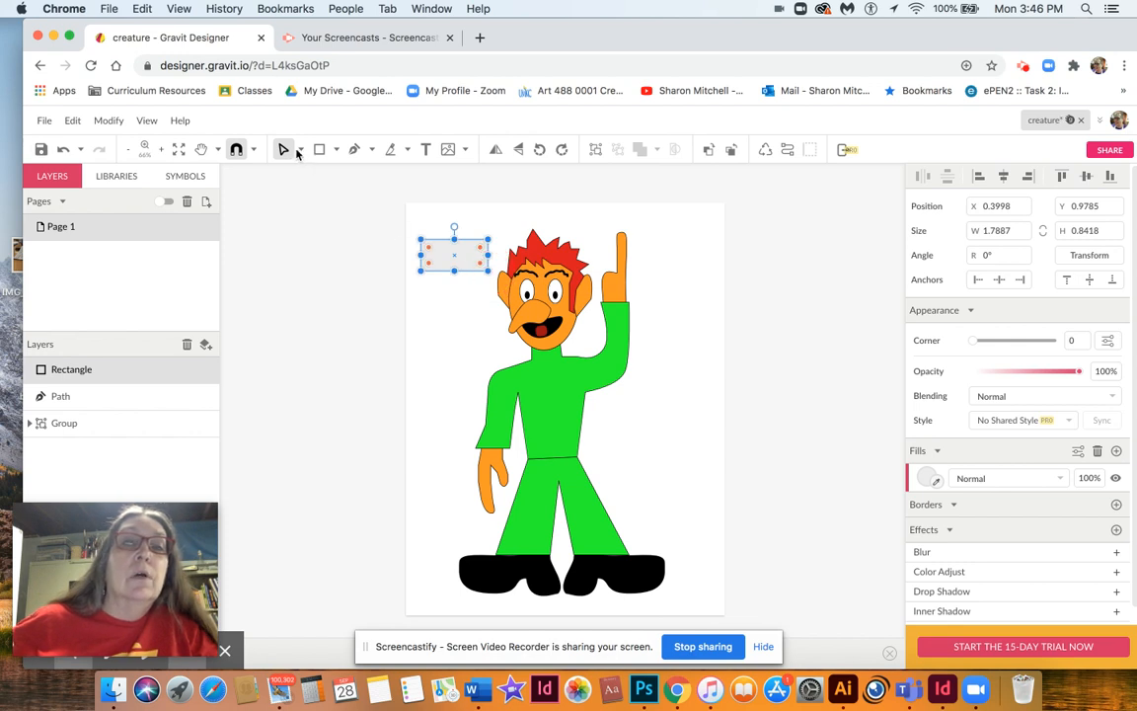
Step: Try to add Pen points along the rectangle's upper edge, and delete the stray path
click(418, 240)
click(419, 240)
click(353, 149)
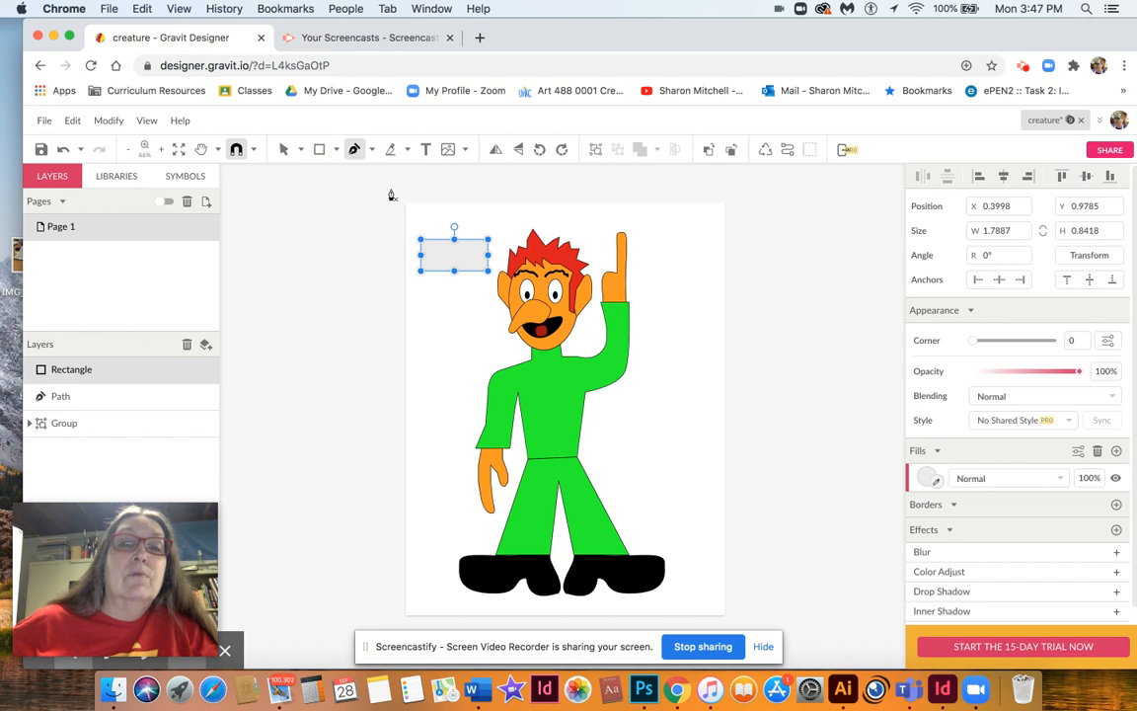
click(420, 246)
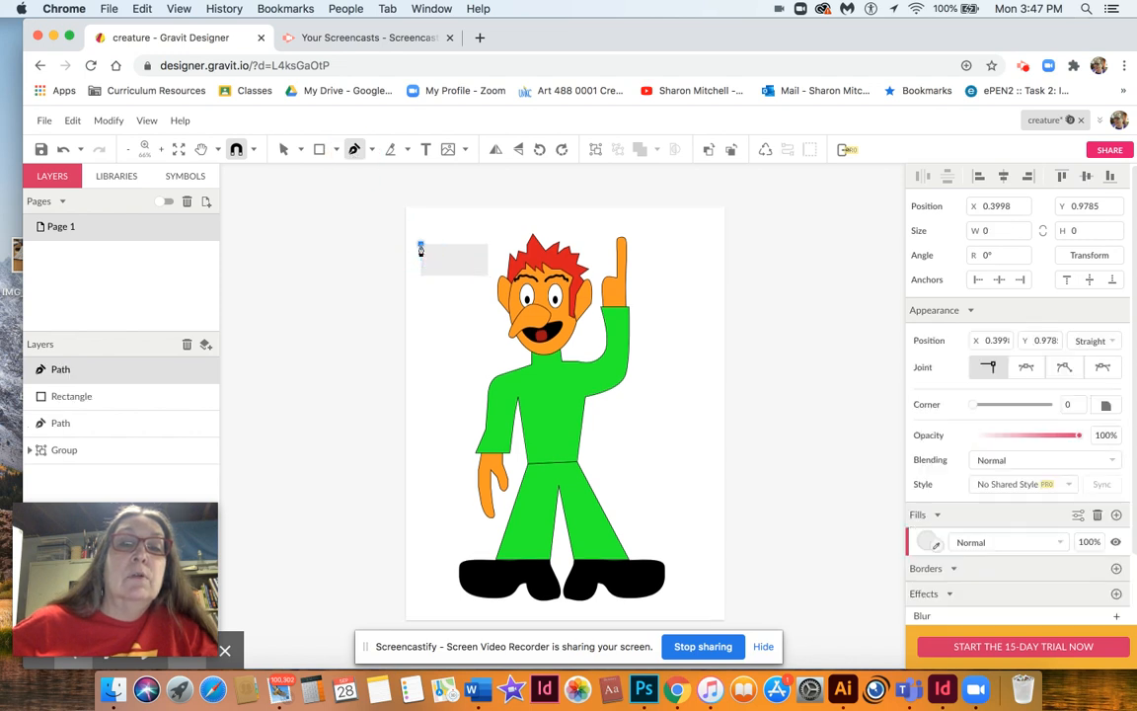
click(444, 247)
click(456, 235)
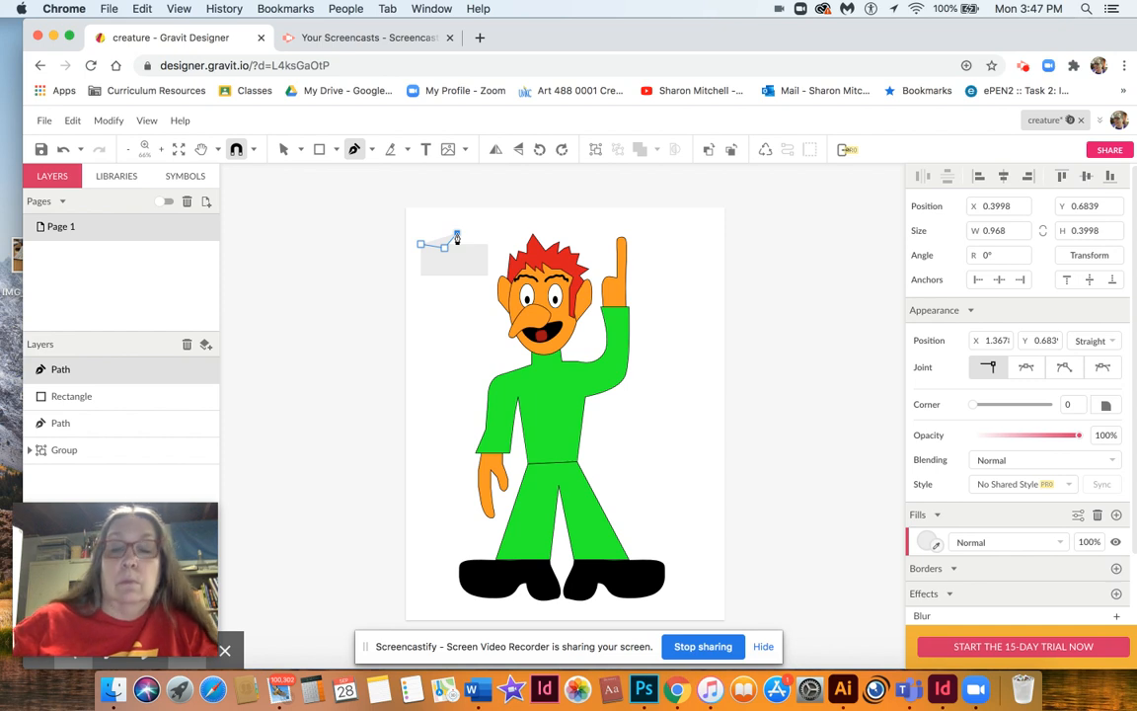
key(Escape)
key(BackSpace)
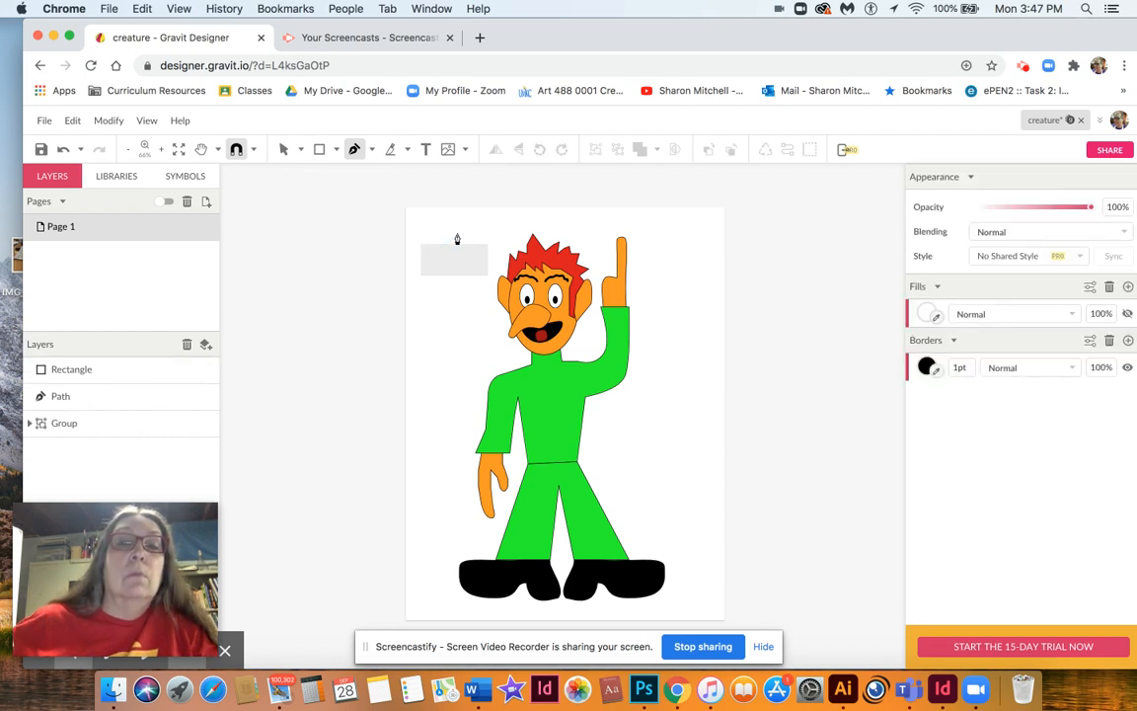
Step: Try to add a curved Pen point on the rectangle's lower edge, pull it downward, and delete the stray point
scroll(357, 299, up, 2)
scroll(357, 299, down, 3)
scroll(292, 197, up, 1)
click(282, 151)
click(456, 260)
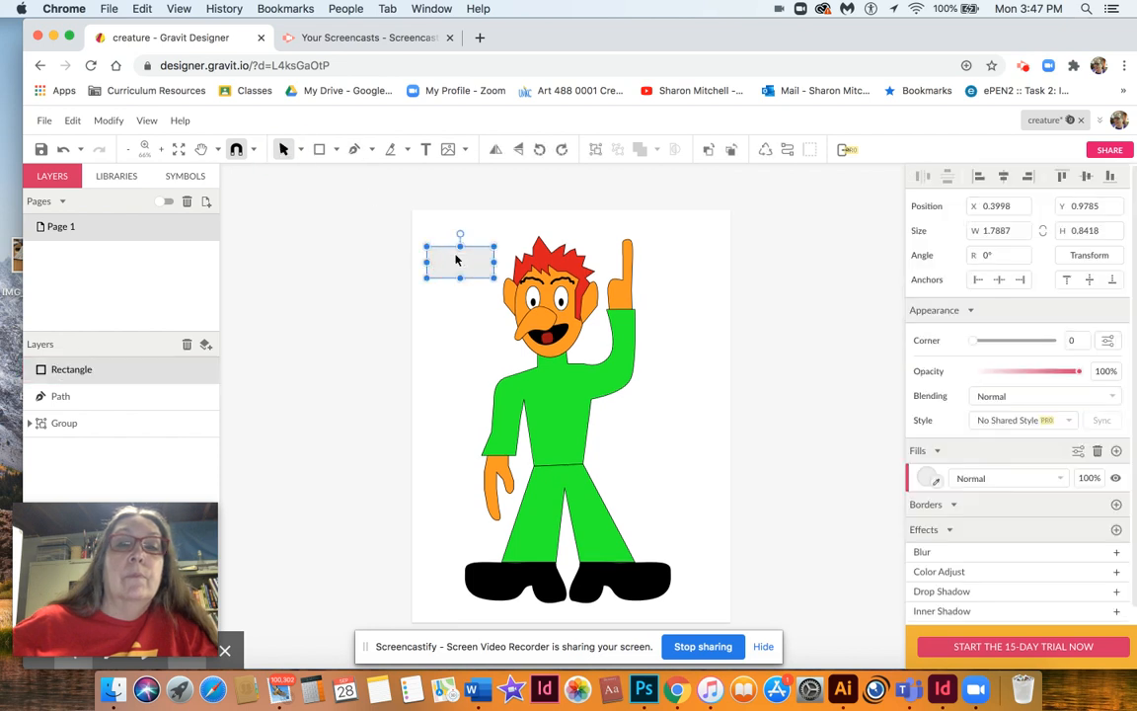
click(353, 149)
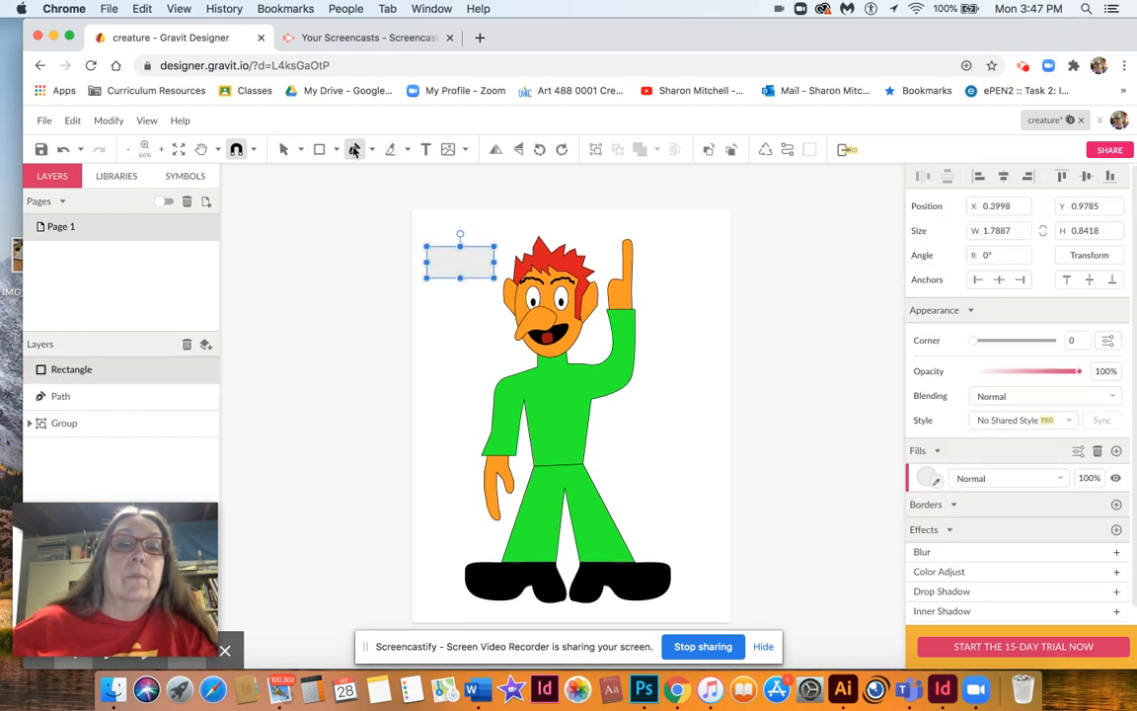
scroll(355, 150, up, 1)
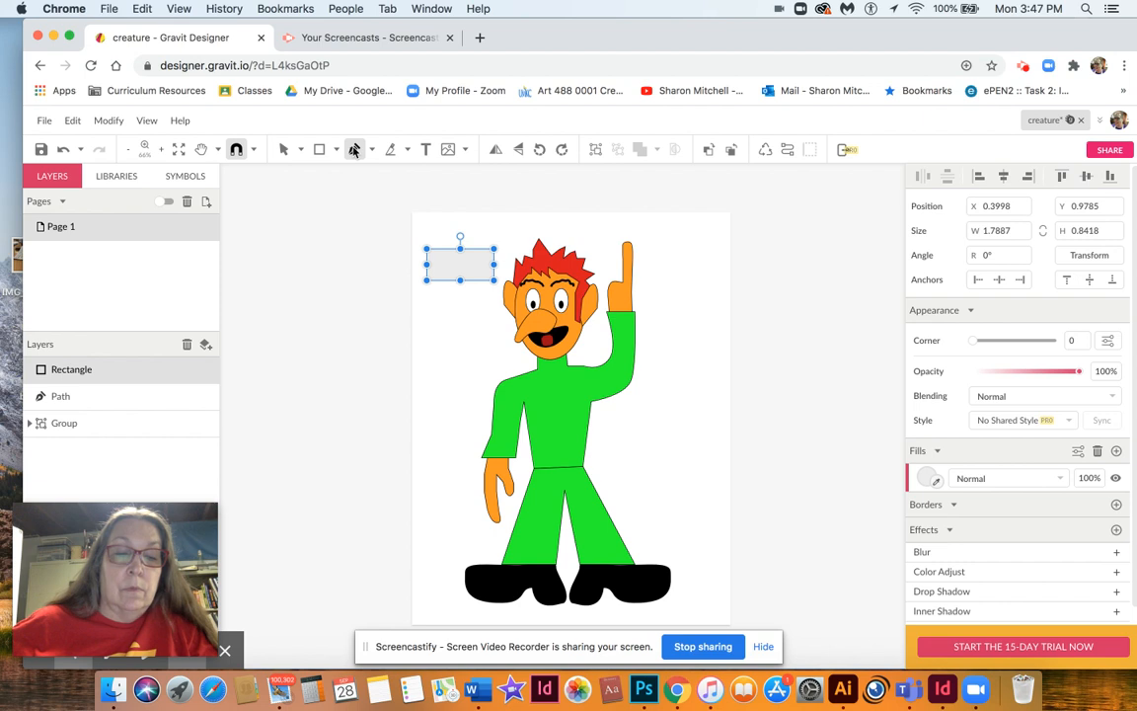
scroll(430, 253, up, 3)
scroll(431, 253, up, 1)
mouse_move(460, 310)
mouse_down()
mouse_move(461, 331)
mouse_move(444, 306)
mouse_up()
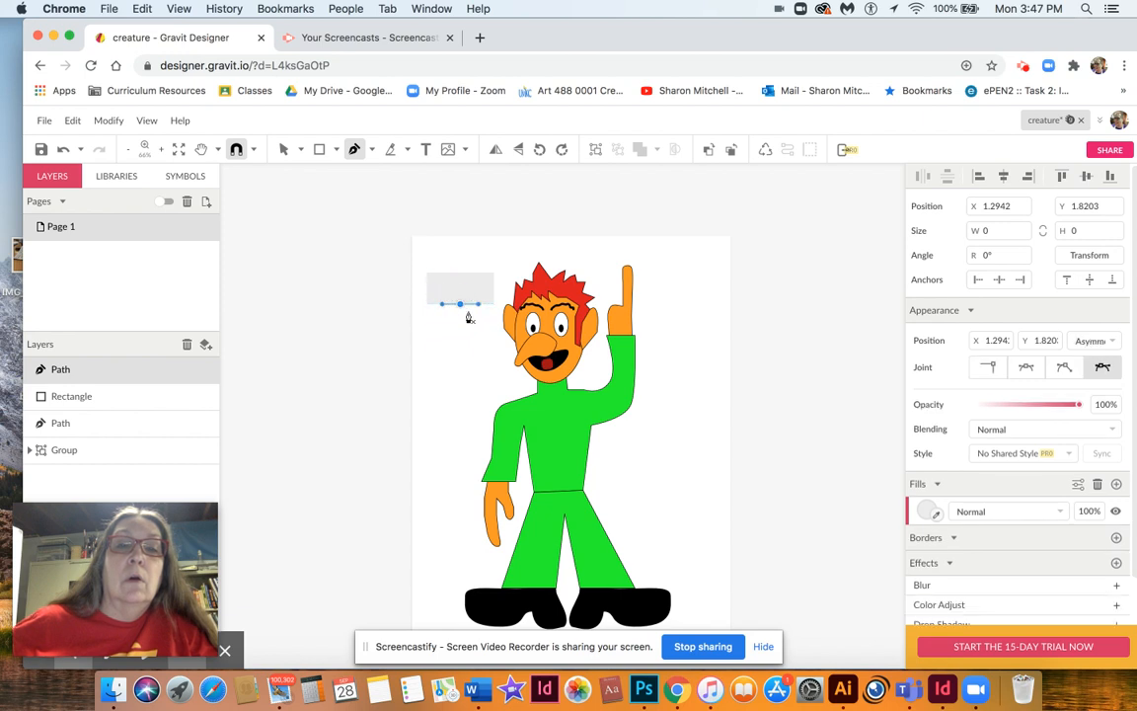
click(283, 149)
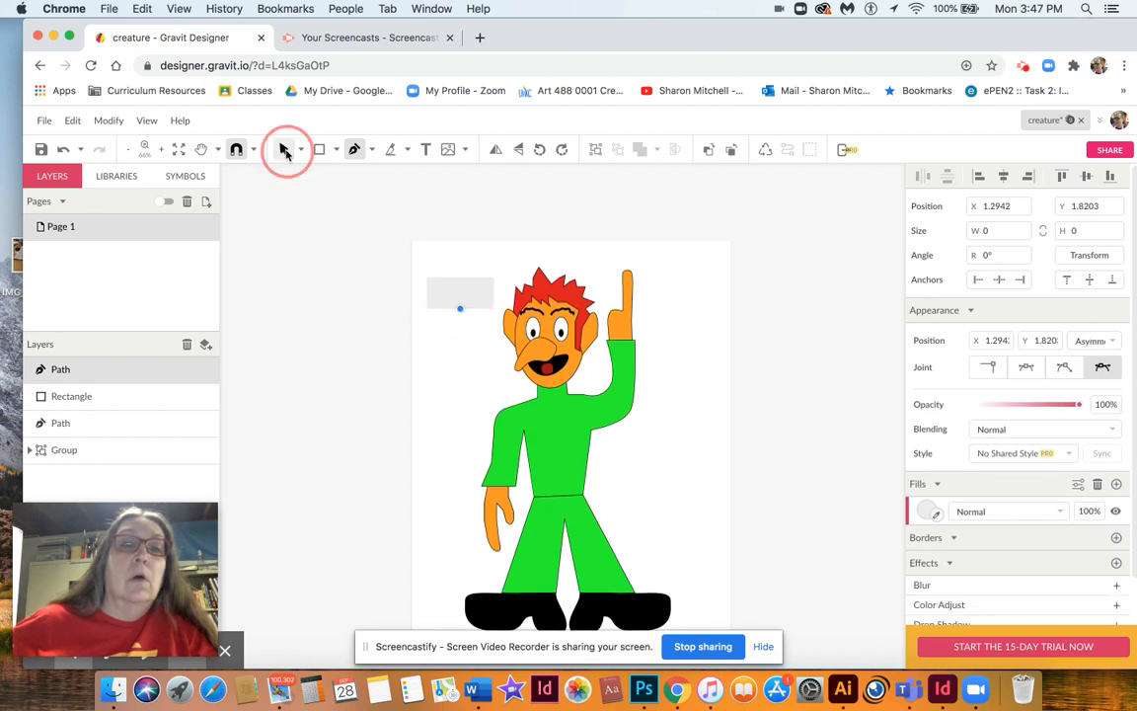
click(301, 149)
click(307, 191)
click(458, 308)
click(460, 311)
drag(461, 312, 463, 348)
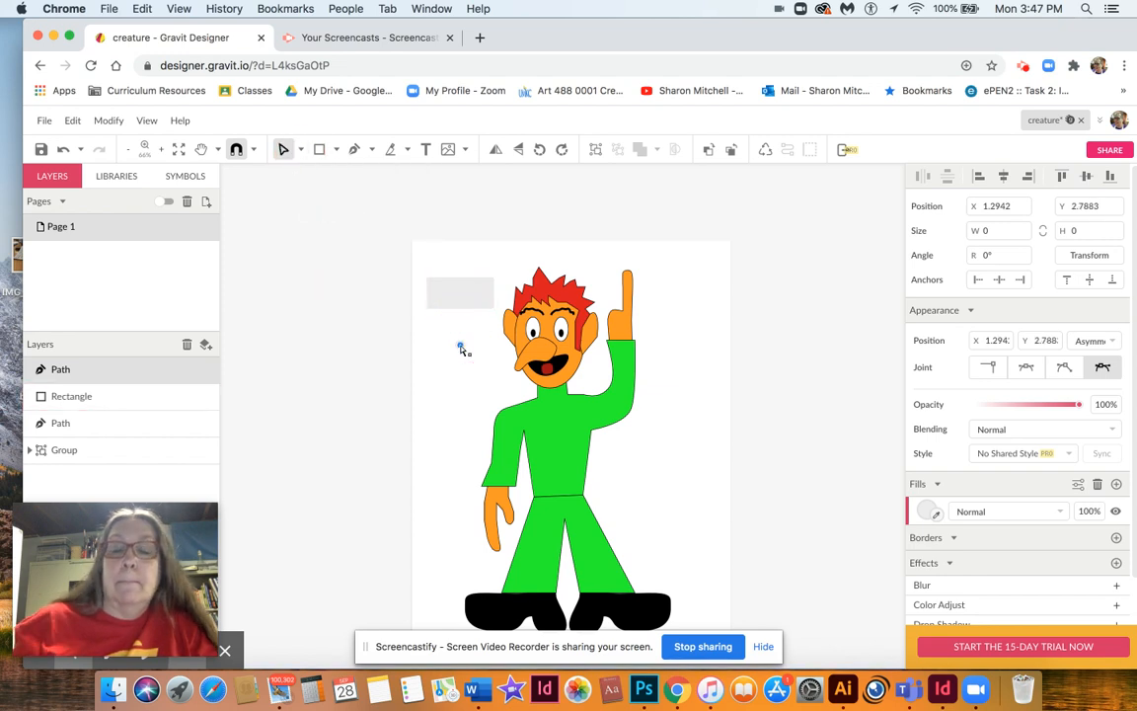
key(BackSpace)
Step: Delete the gray rectangle beside the creature's head
click(466, 294)
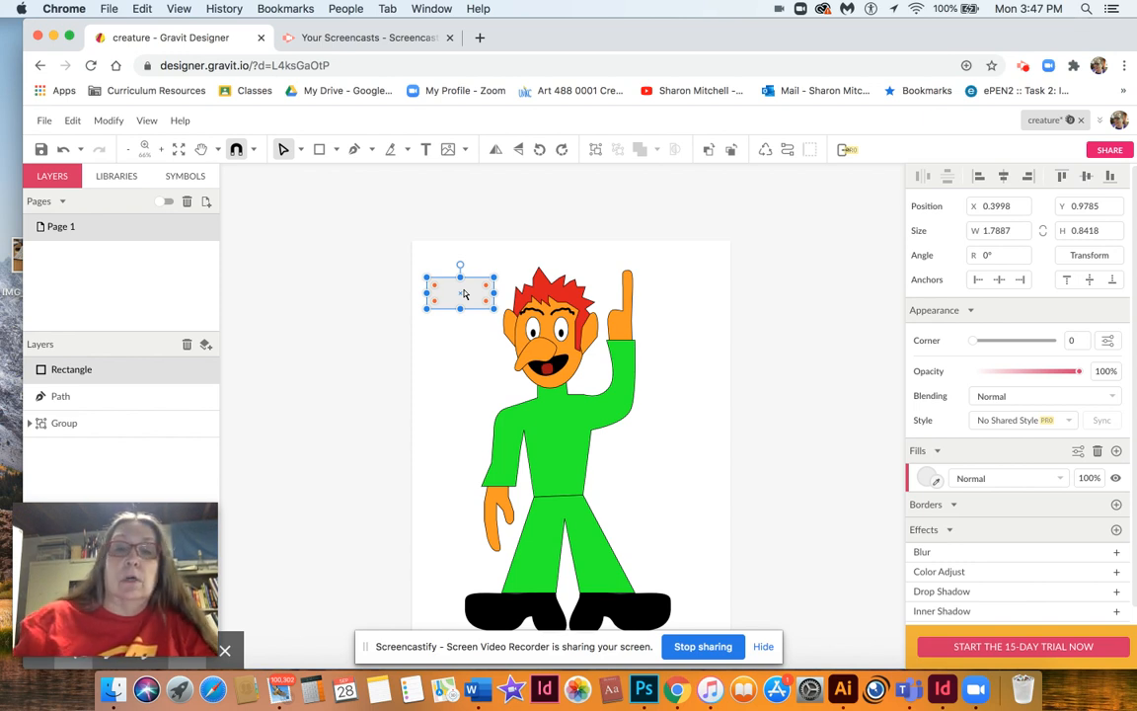
key(Delete)
scroll(463, 291, down, 1)
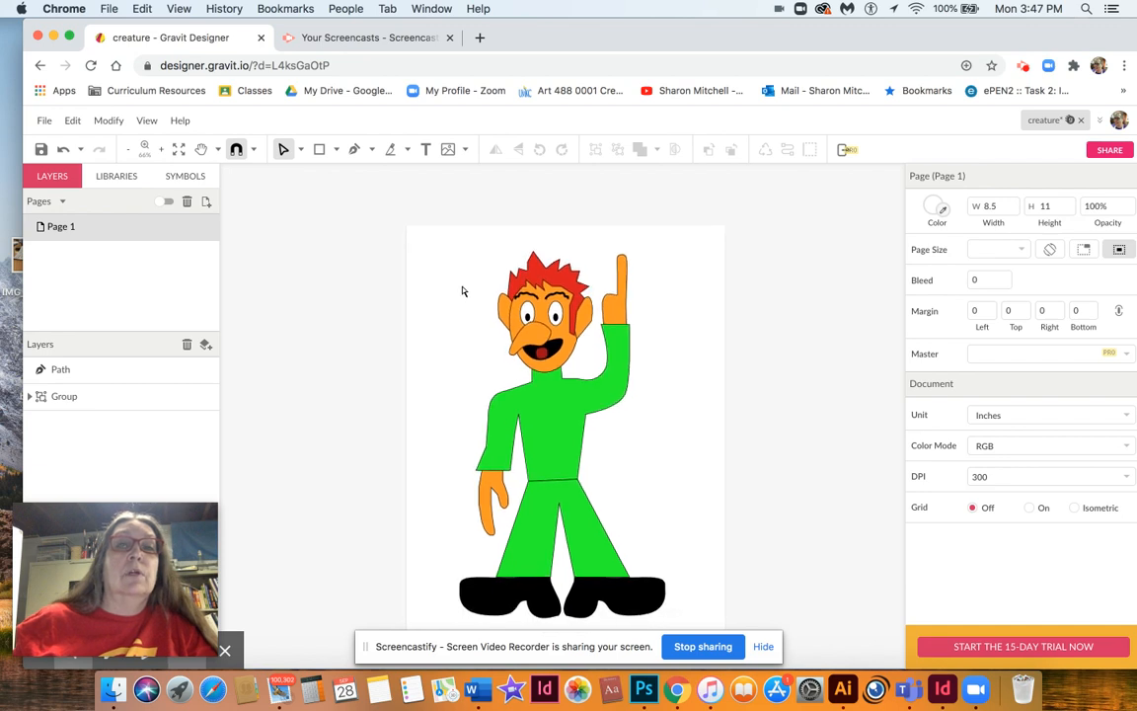
Step: Draw a closed collar about 1.22 × 0.57 in around the creature's neck with the Pen tool, and deselect it
click(370, 153)
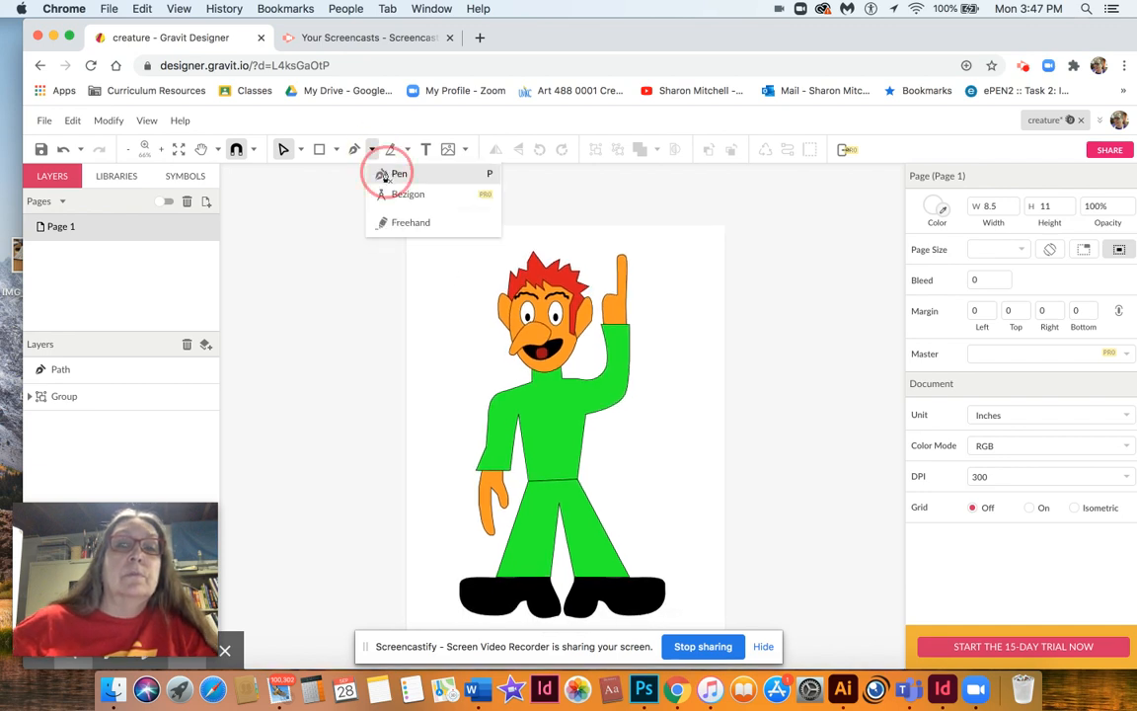
click(382, 174)
scroll(488, 391, up, 1)
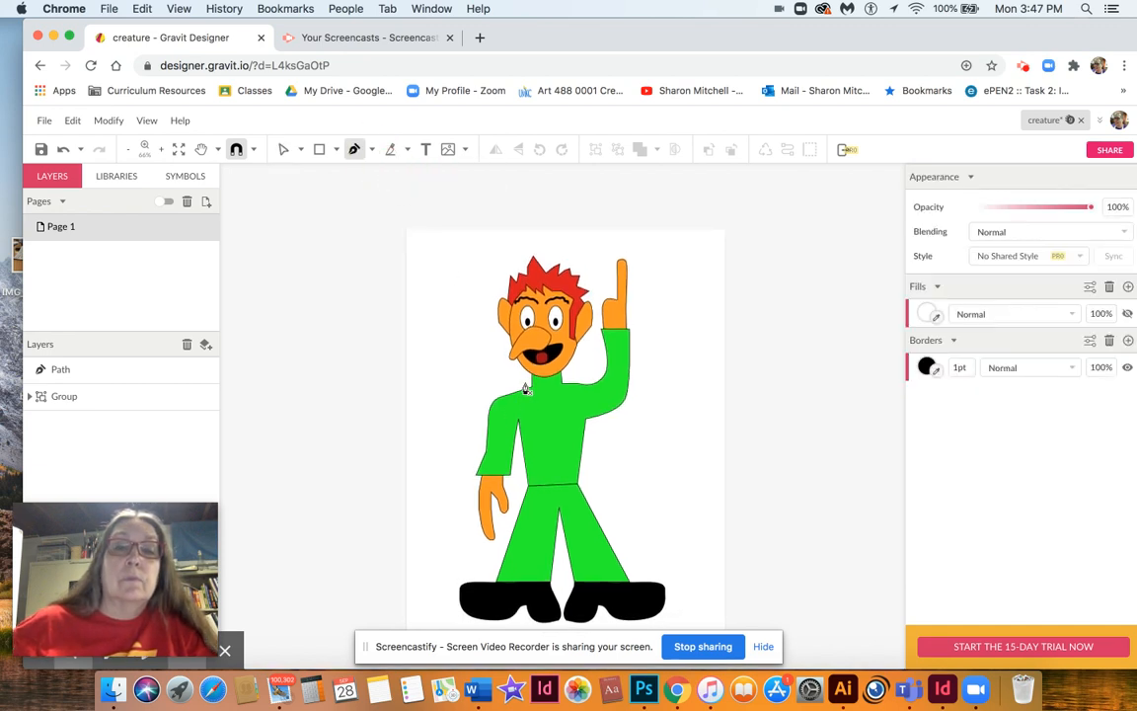
click(526, 386)
drag(541, 393, 556, 398)
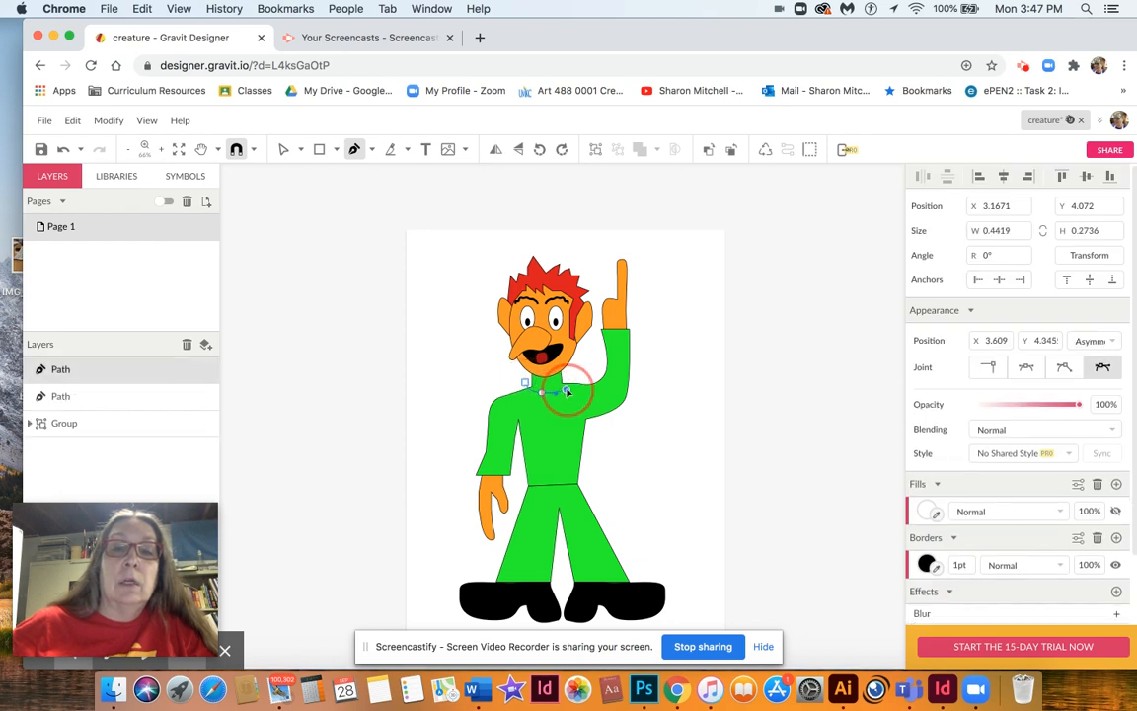
click(570, 392)
click(571, 388)
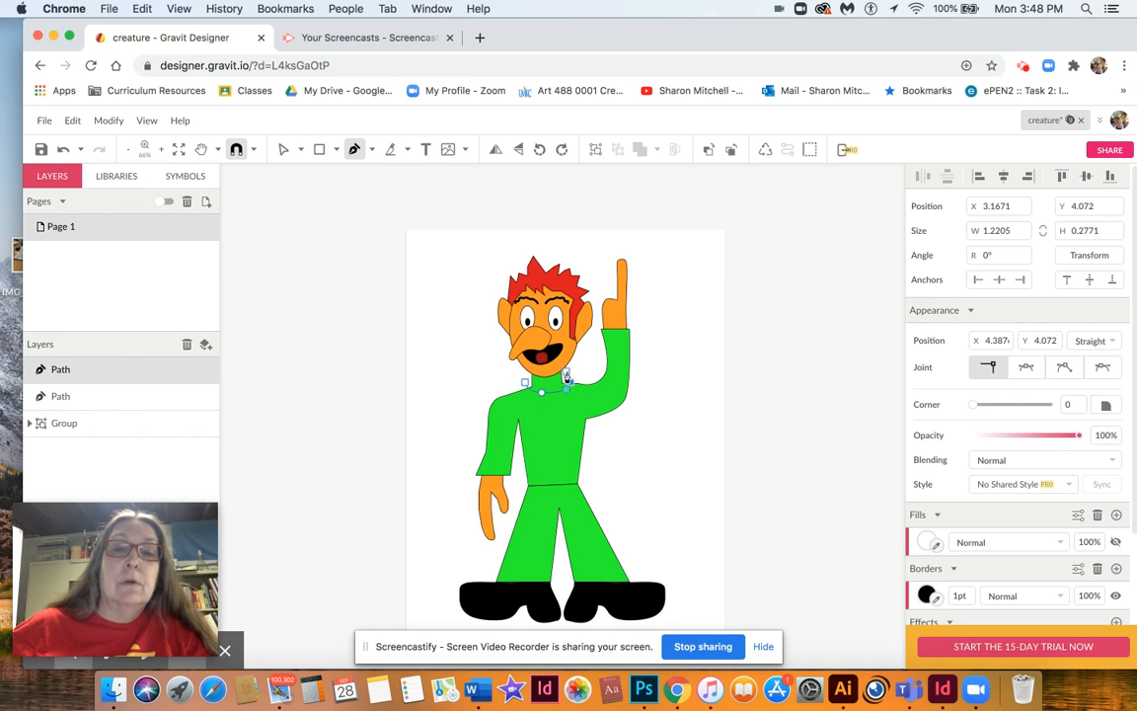
click(566, 376)
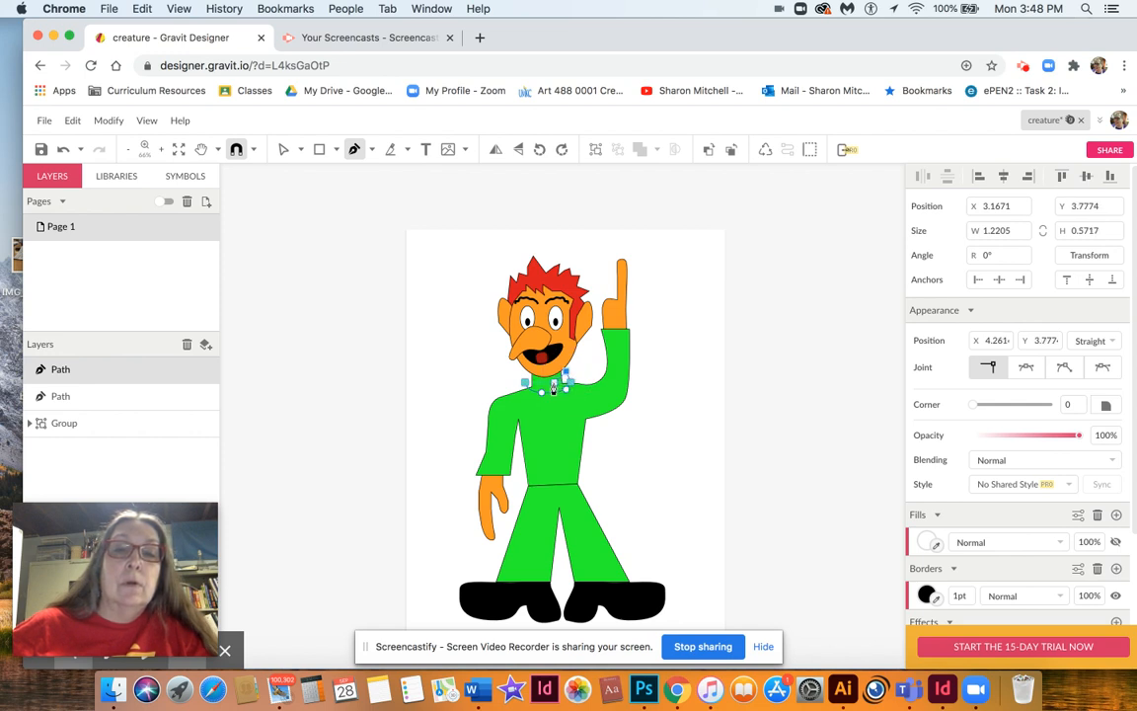
click(534, 389)
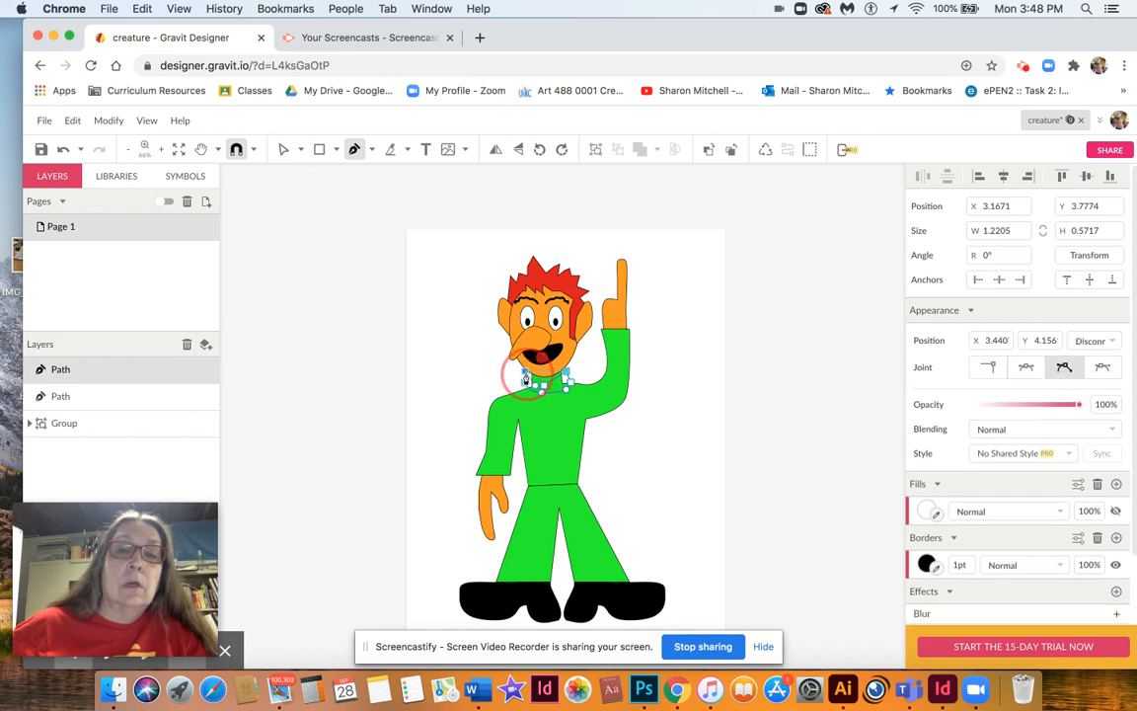
click(525, 379)
click(525, 383)
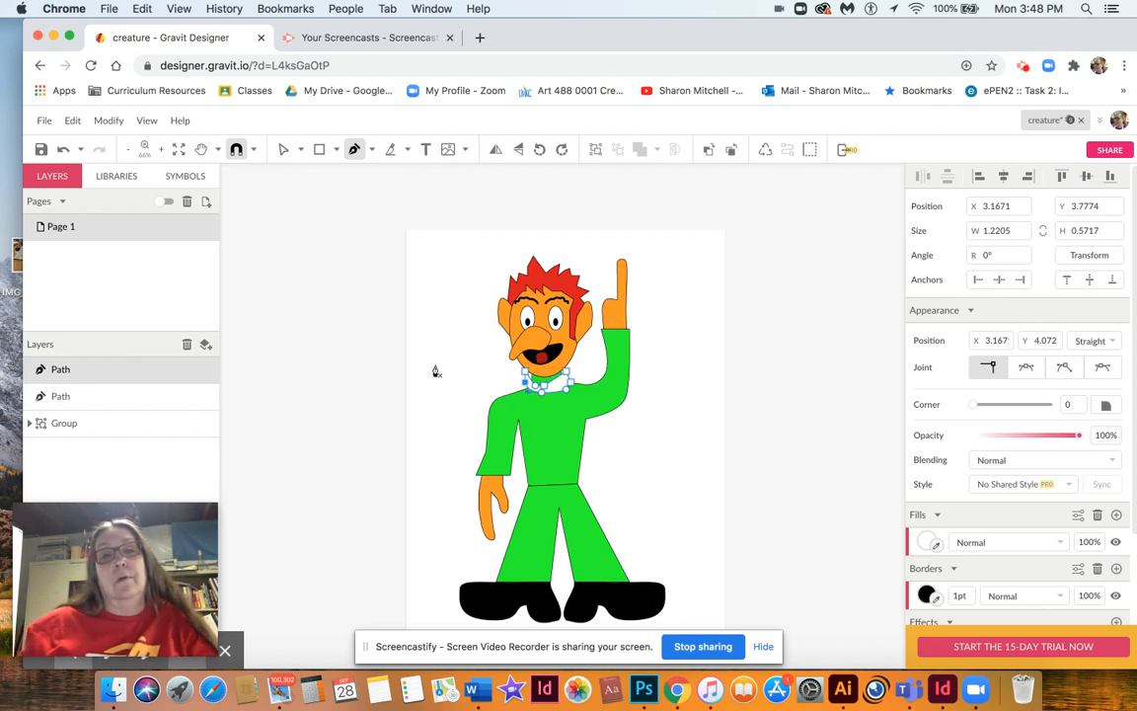
click(284, 148)
click(336, 279)
Step: Raise the two inner notch points of the white collar to about Y 4.07 in
scroll(335, 267, down, 3)
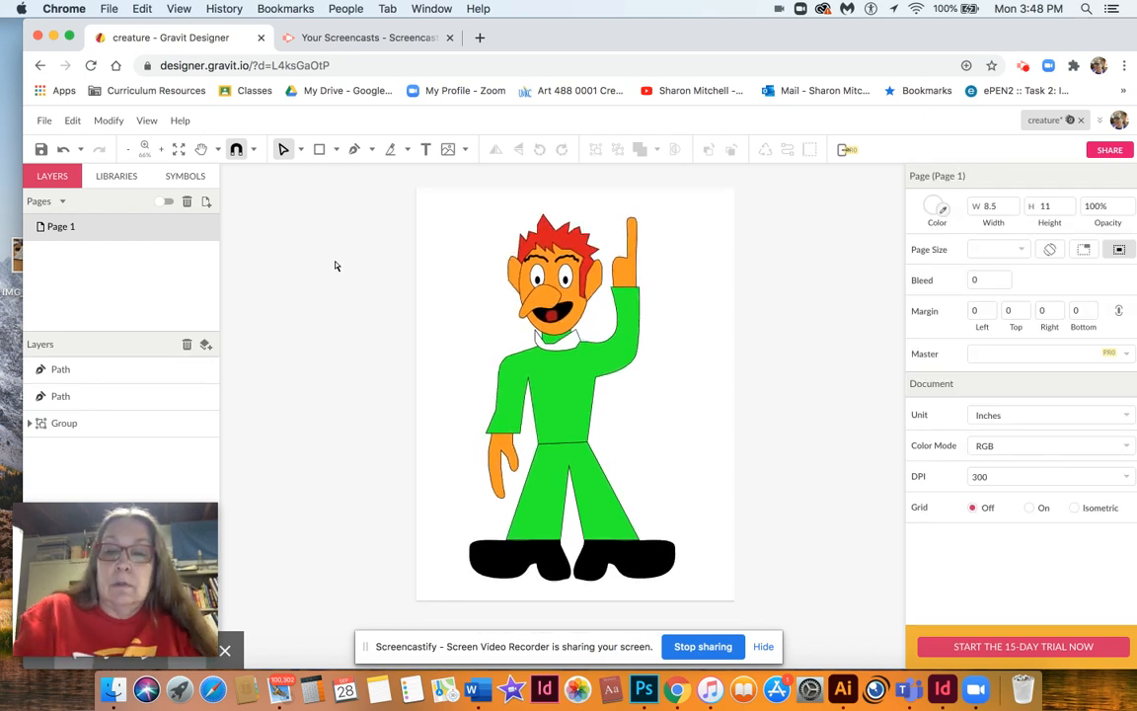
key(super+equal)
key(super+equal)
key(super+equal)
click(405, 246)
scroll(404, 246, up, 3)
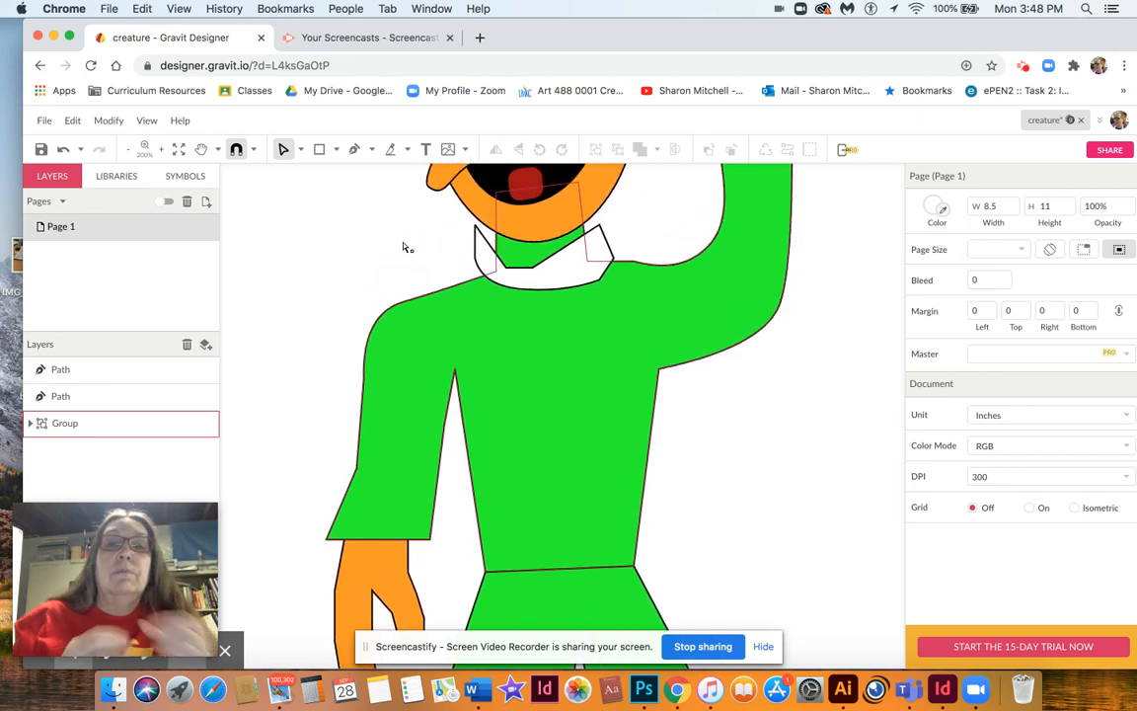
click(510, 274)
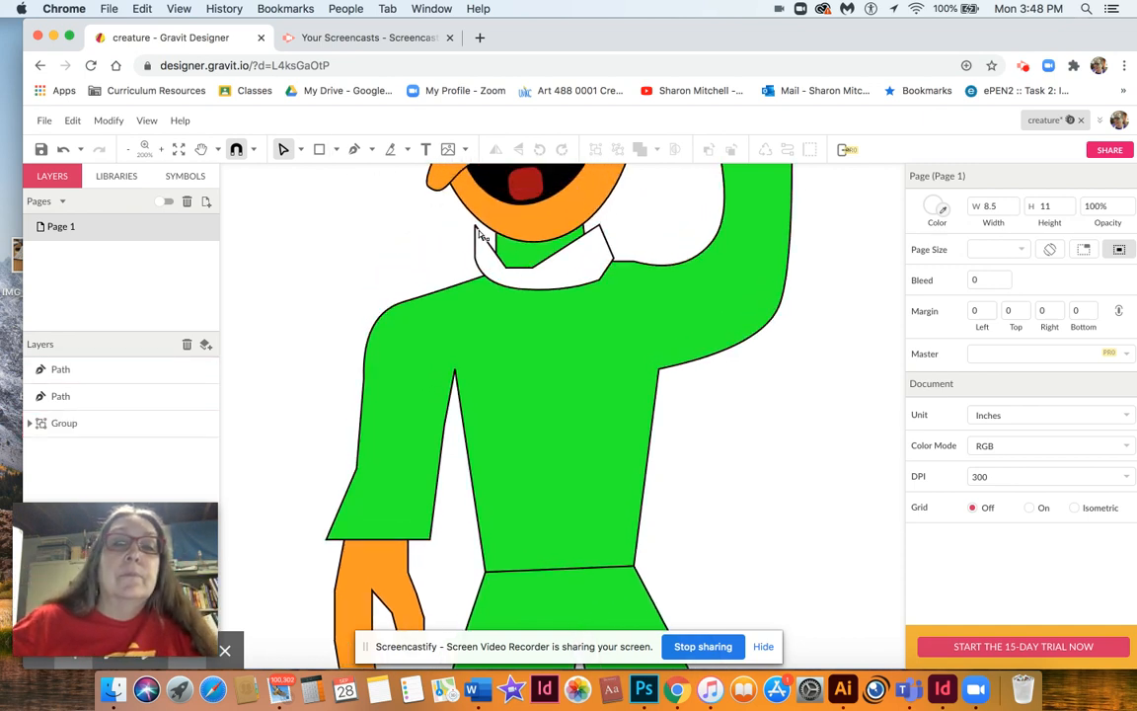
click(507, 271)
drag(508, 270, 509, 256)
click(533, 261)
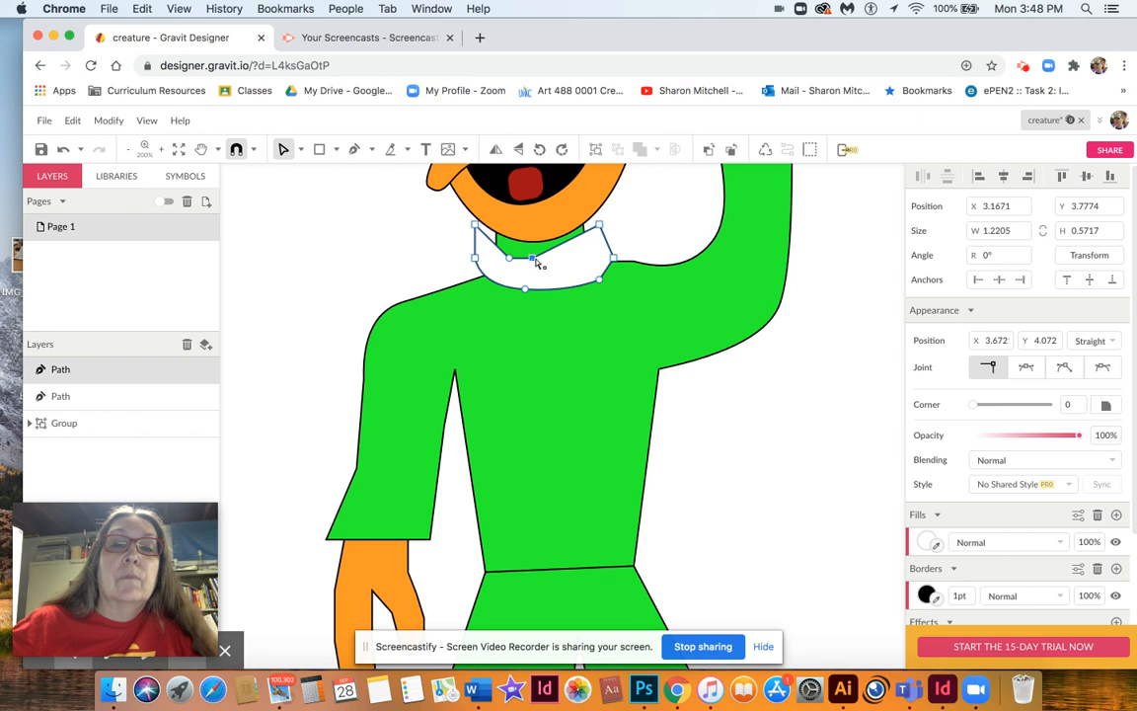
Step: Nudge the collar's notch points to about X 3.52, Y 4.02 and X 3.67, Y 4.05, and its lower-right point to X 4.24, Y 4.23 in
click(512, 254)
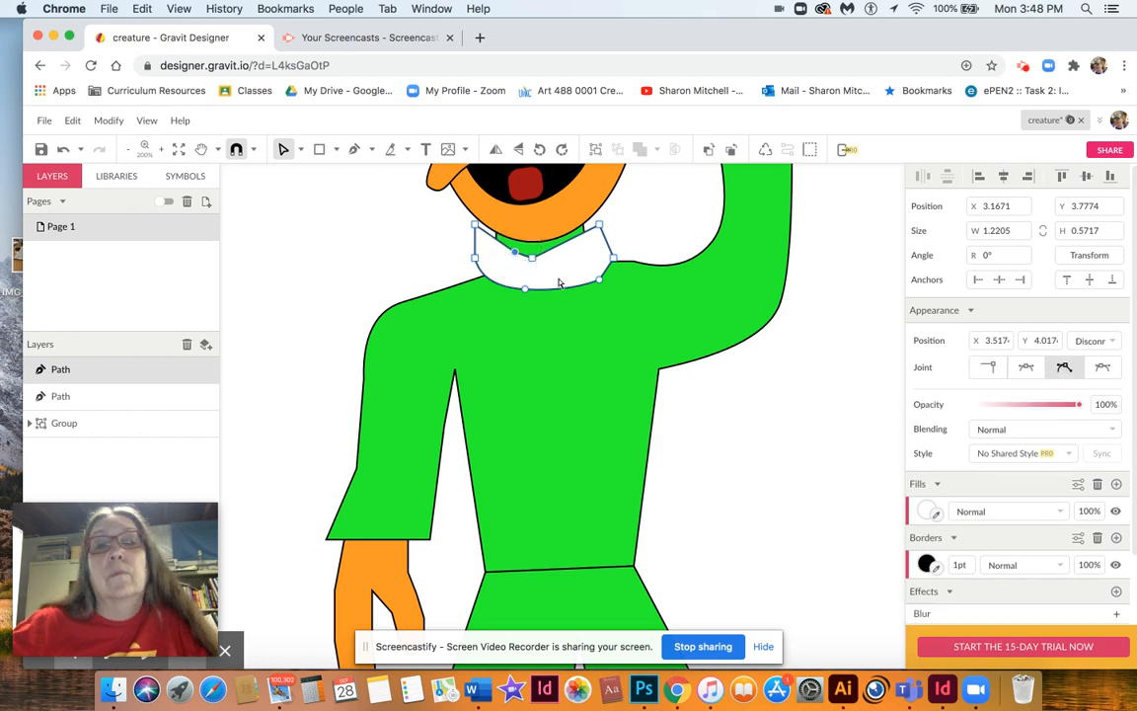
click(533, 261)
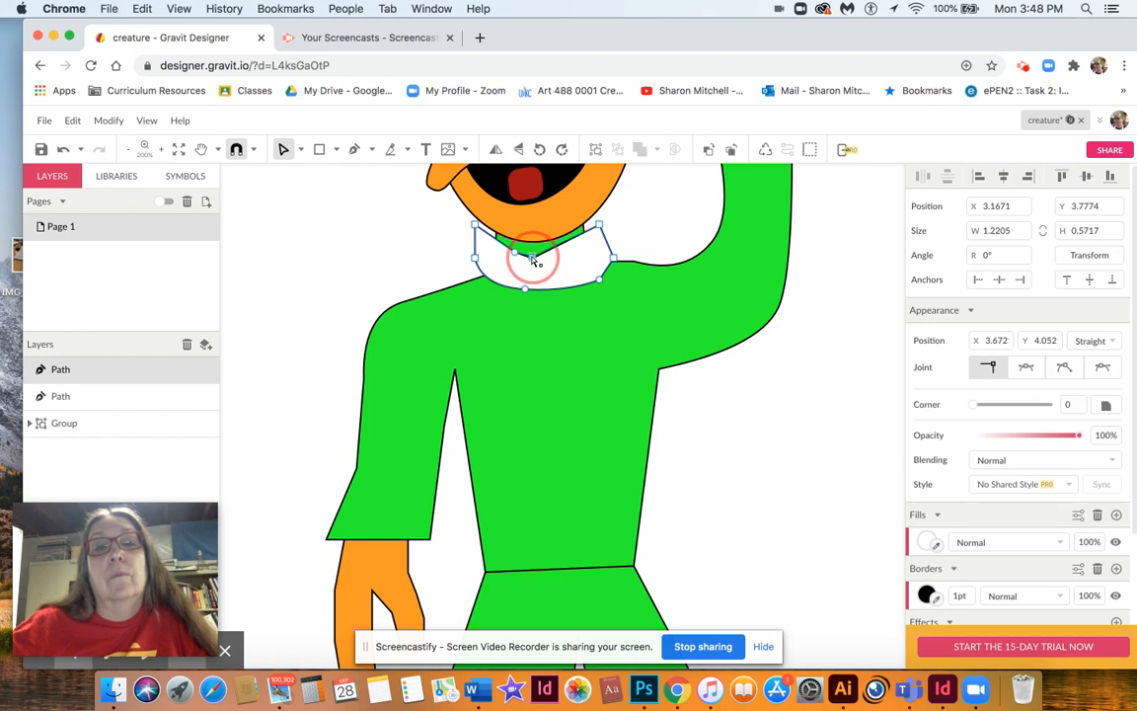
click(668, 215)
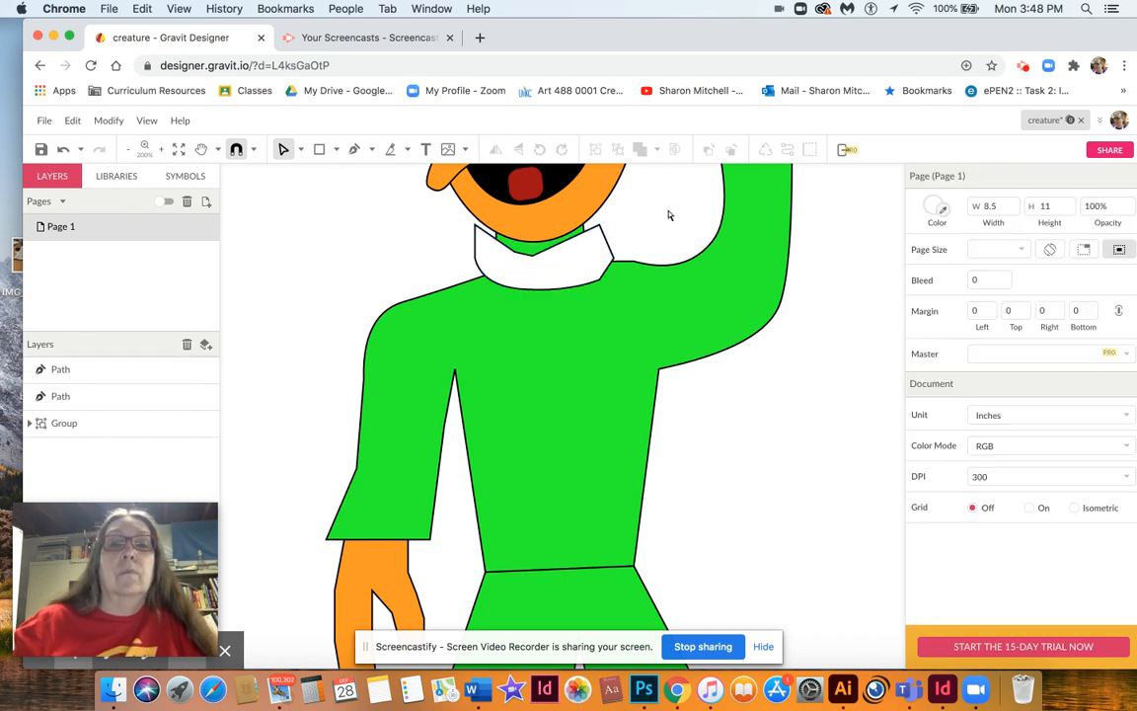
click(599, 280)
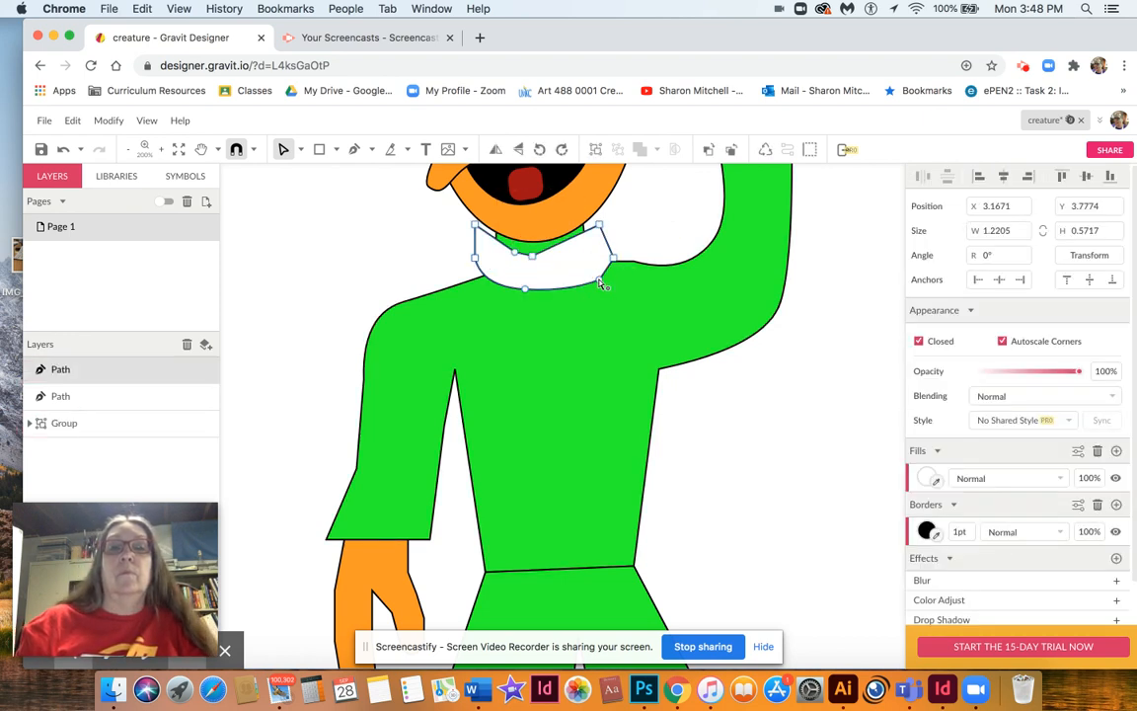
click(598, 280)
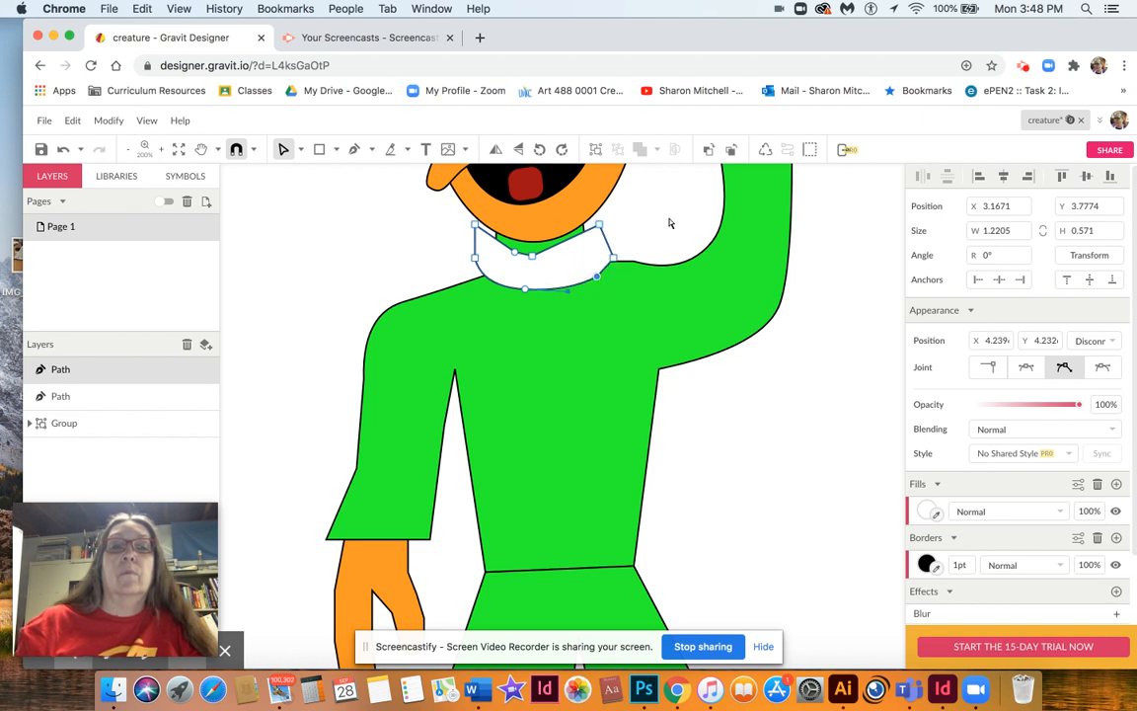
Step: Reshape the white collar by pulling its lower-left point to about X 3.20 in and both upper corners inward, to about Y 3.91 and 3.84 in
click(475, 259)
drag(479, 272, 486, 280)
drag(476, 225, 493, 242)
click(485, 238)
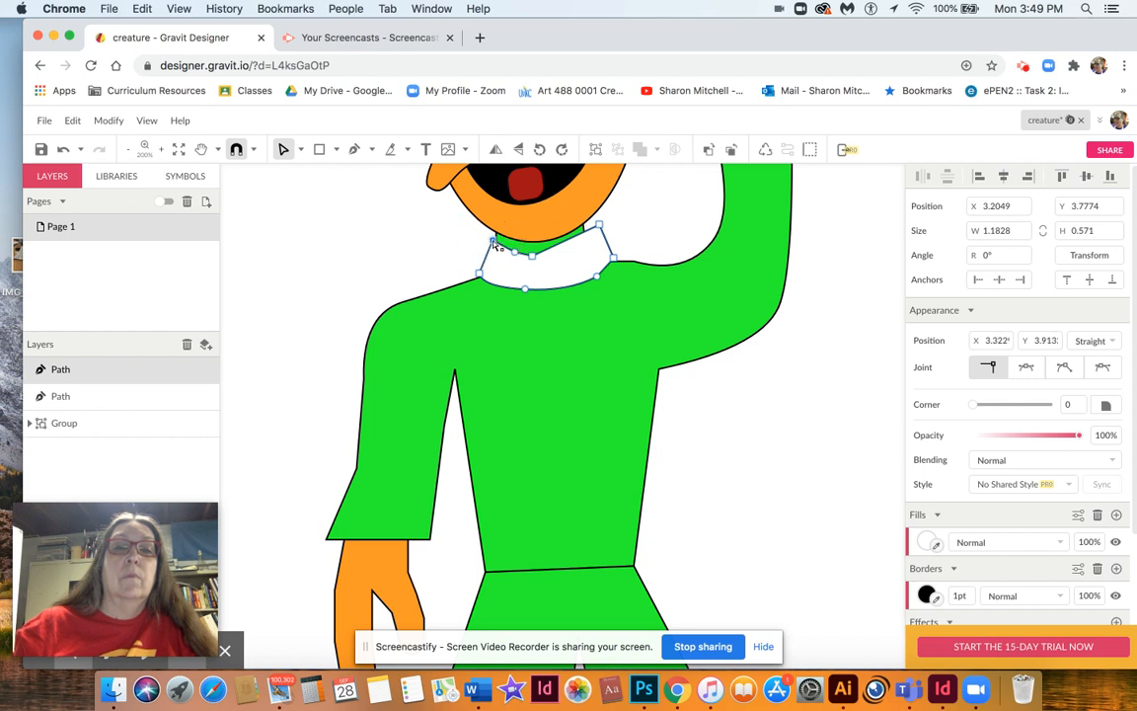
drag(601, 228, 587, 233)
click(642, 224)
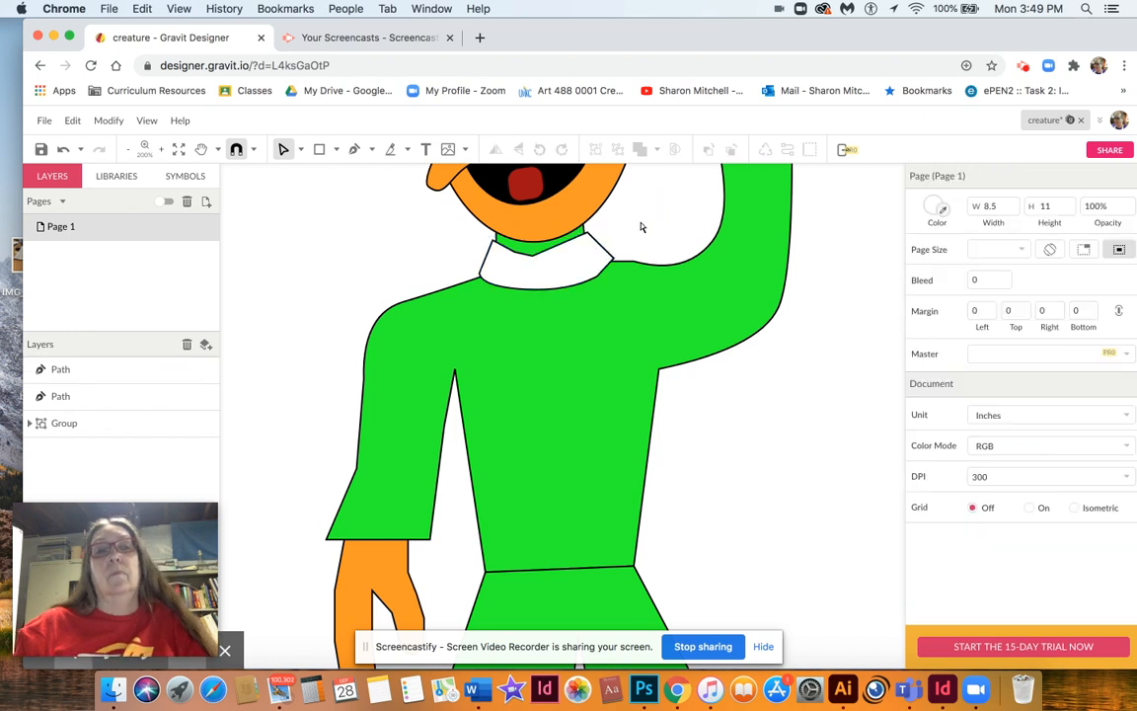
Step: Fill the collar with the red sampled from the creature's hair, and deselect it
scroll(641, 227, down, 1)
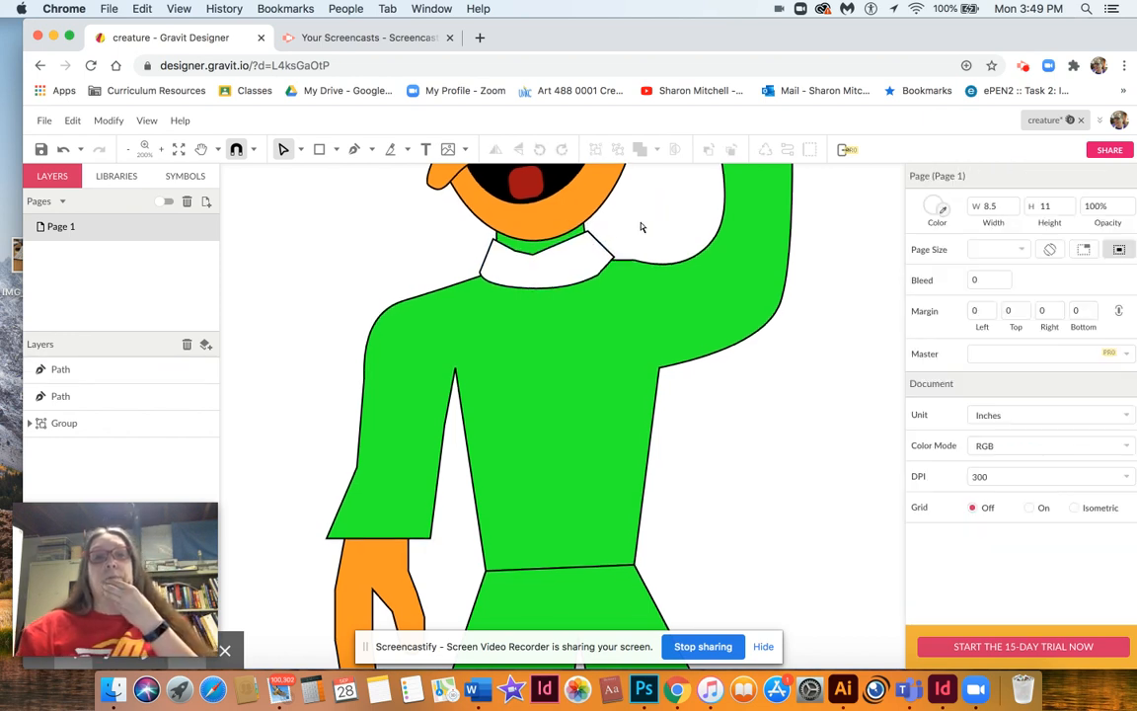
scroll(641, 227, down, 10)
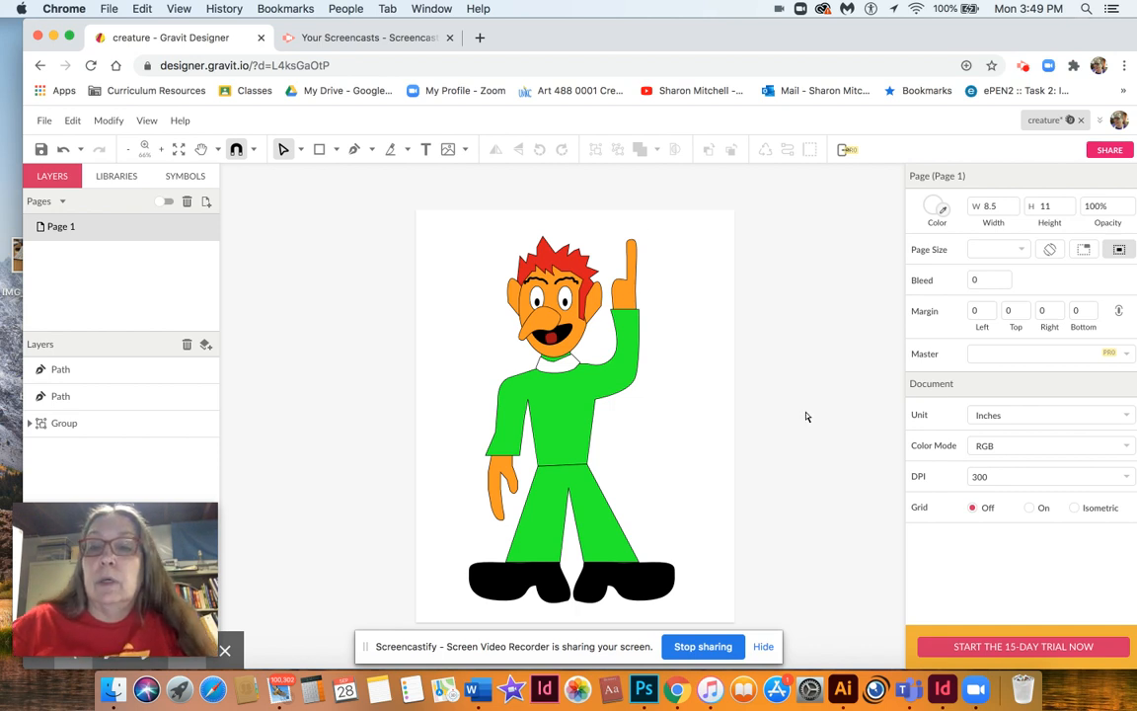
click(555, 369)
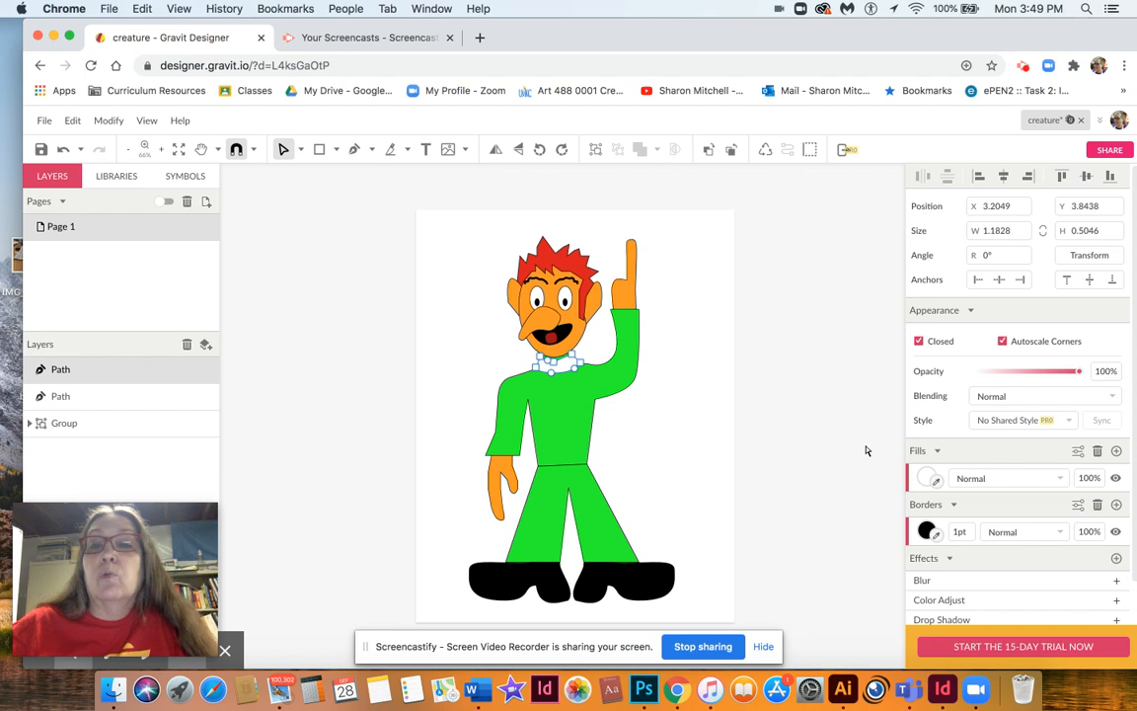
click(935, 481)
click(576, 256)
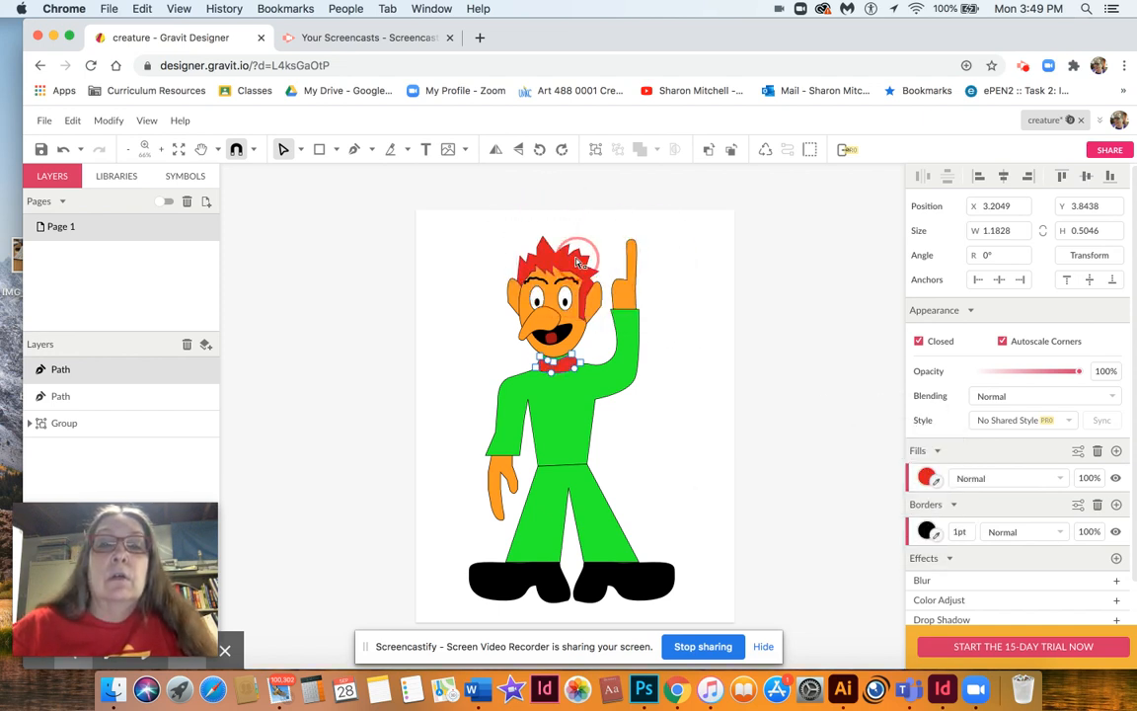
click(734, 396)
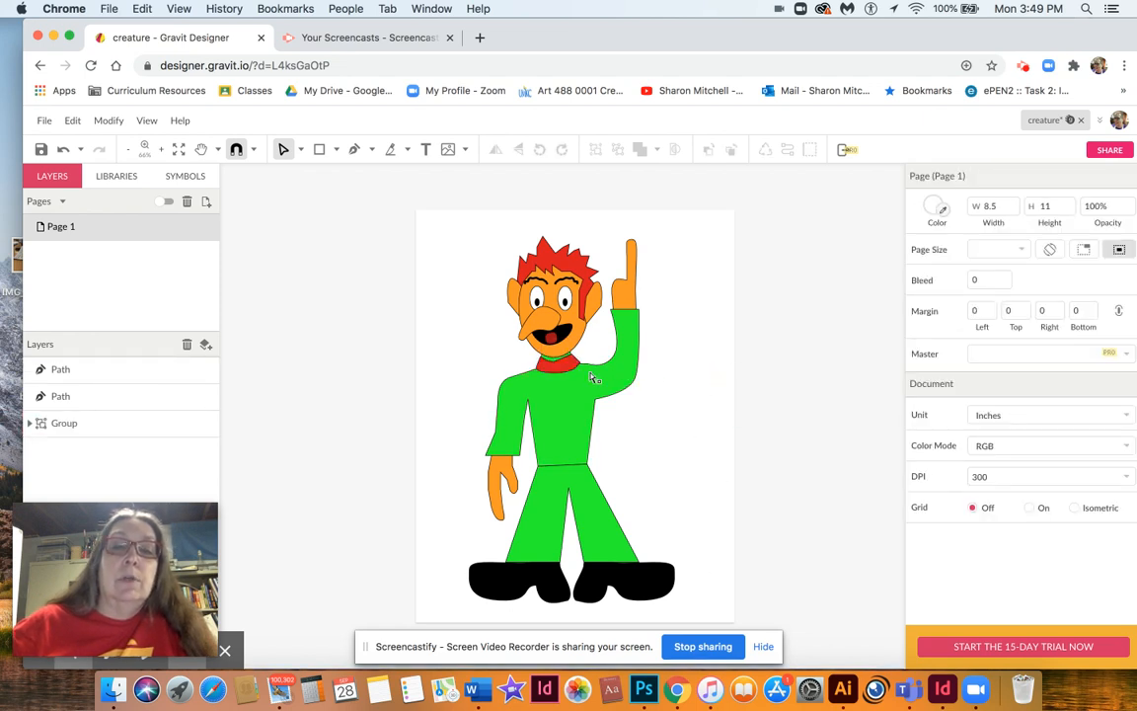
Step: Draw the left edge of a cape with the Pen tool from the collar down to about X 0.40, Y 9.31 in
click(356, 150)
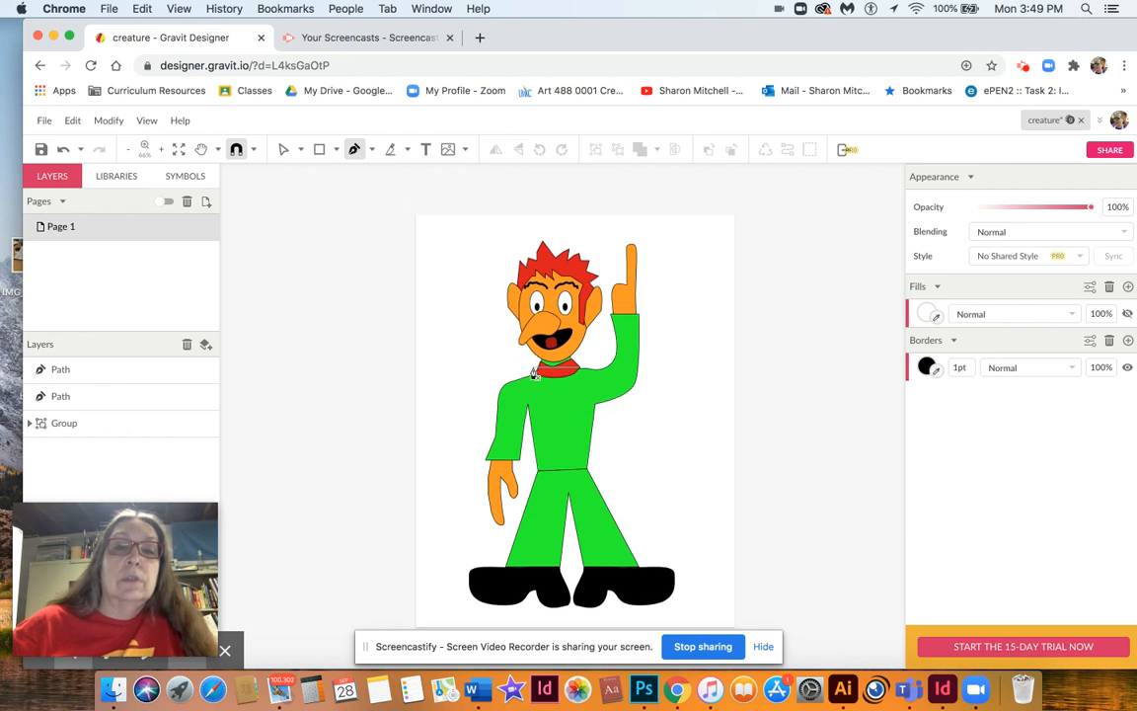
scroll(530, 371, down, 2)
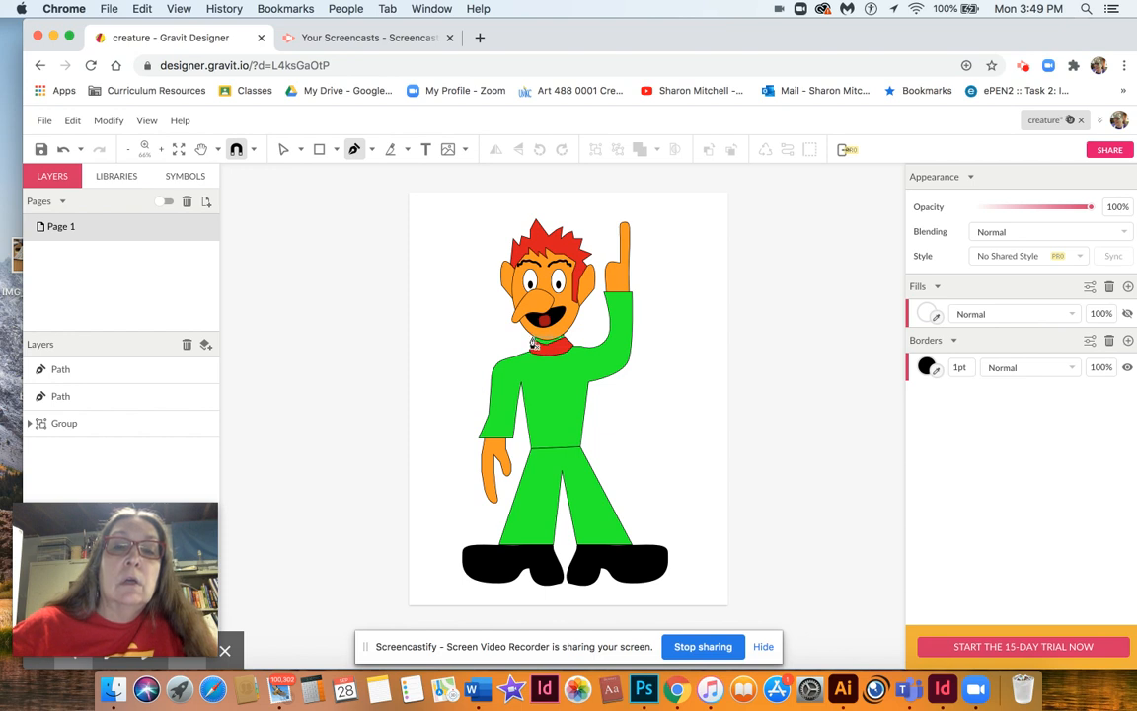
click(532, 341)
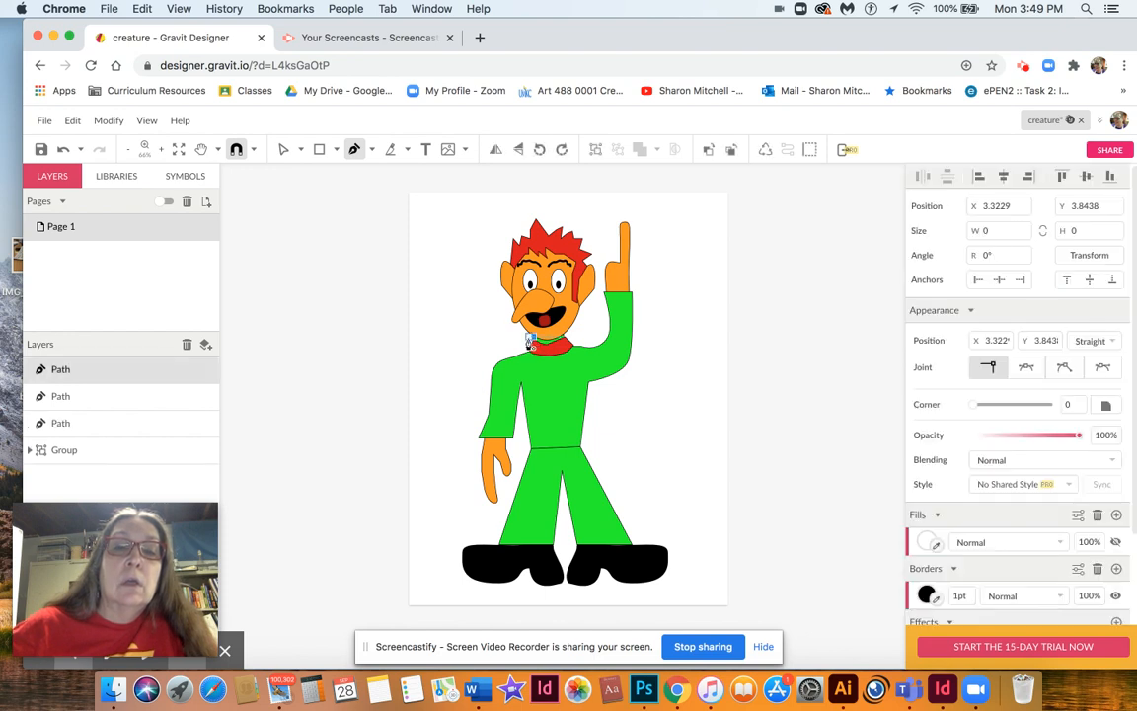
click(501, 350)
click(474, 380)
click(455, 432)
click(446, 488)
click(424, 541)
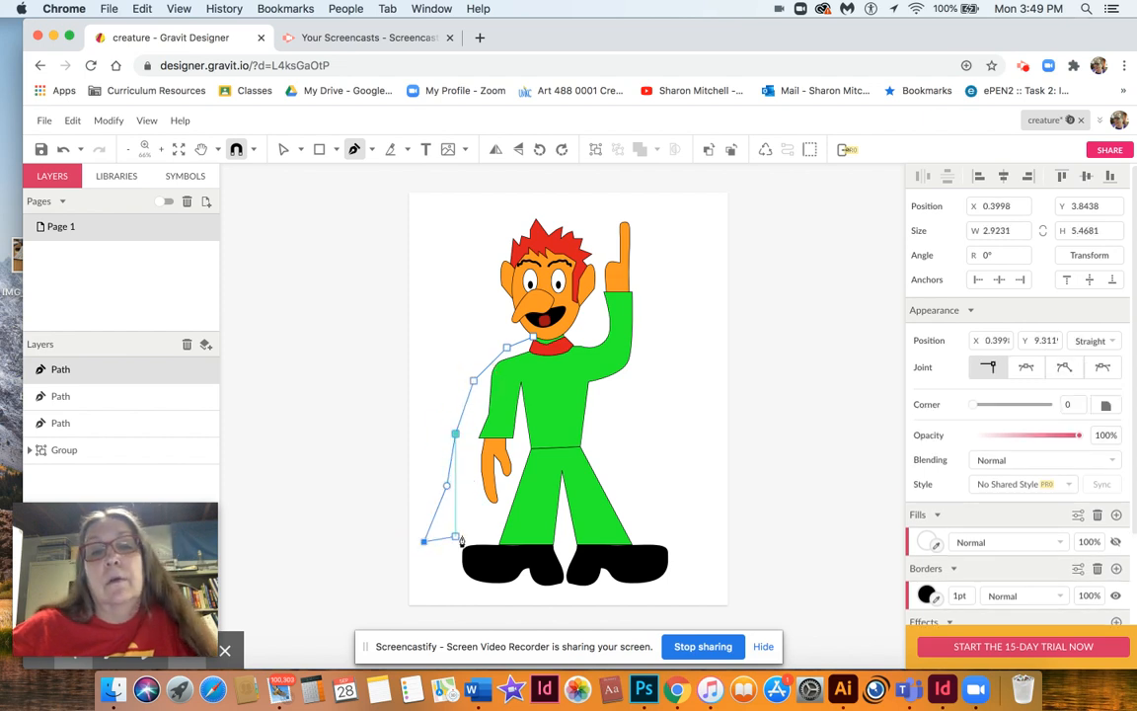
Step: Continue the cape path across the hem and up the right side, closing it at the neck at about 7.68 × 5.56 in
click(500, 542)
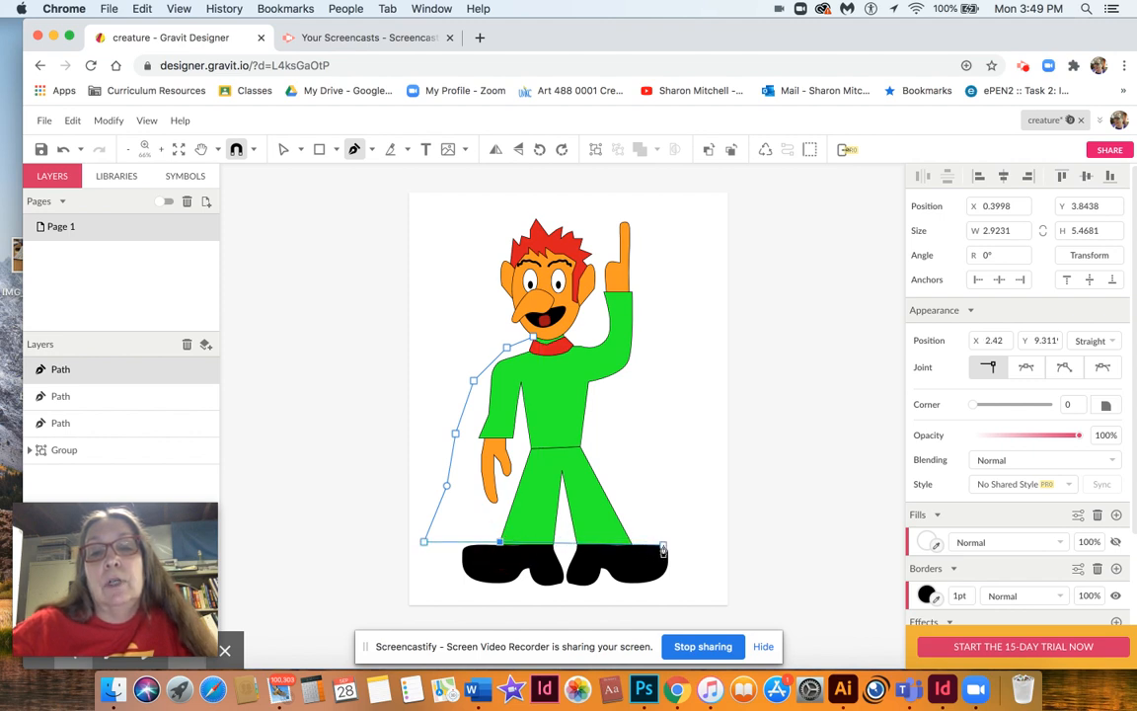
click(711, 539)
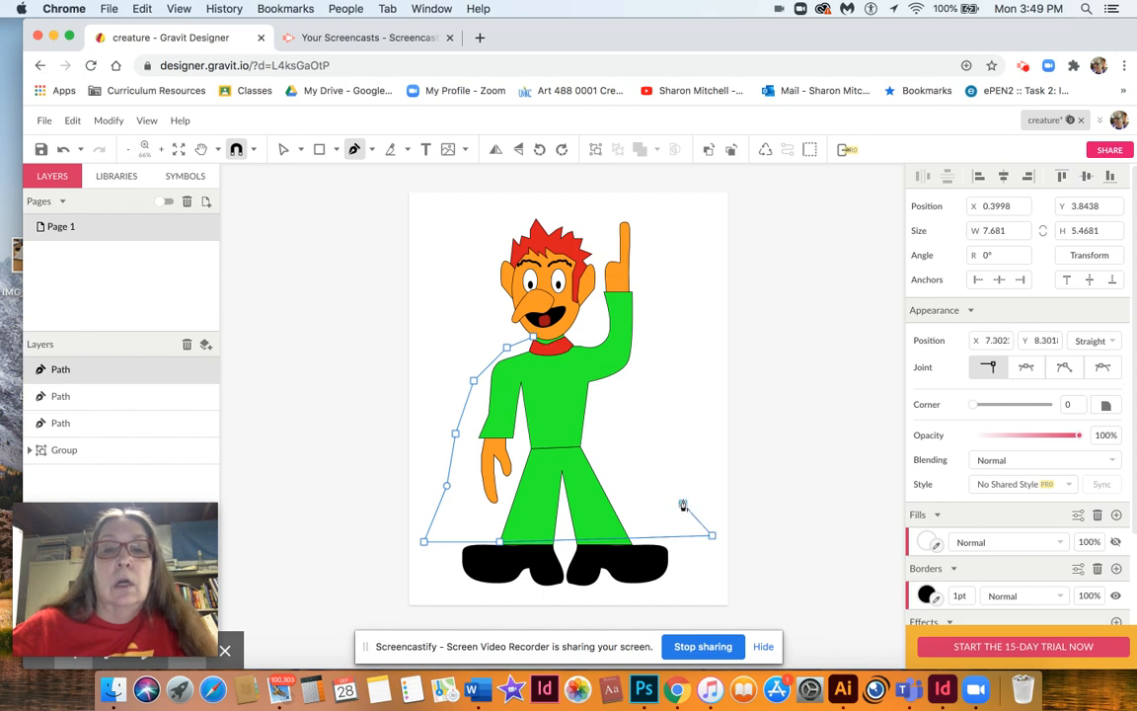
click(665, 459)
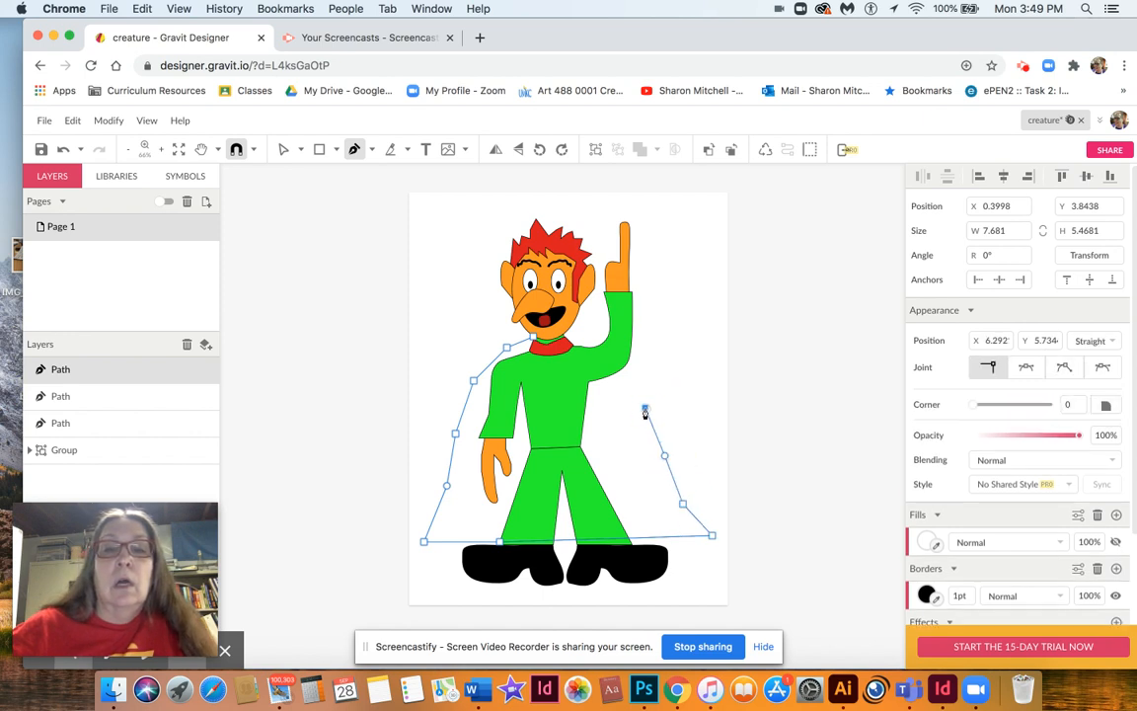
click(601, 341)
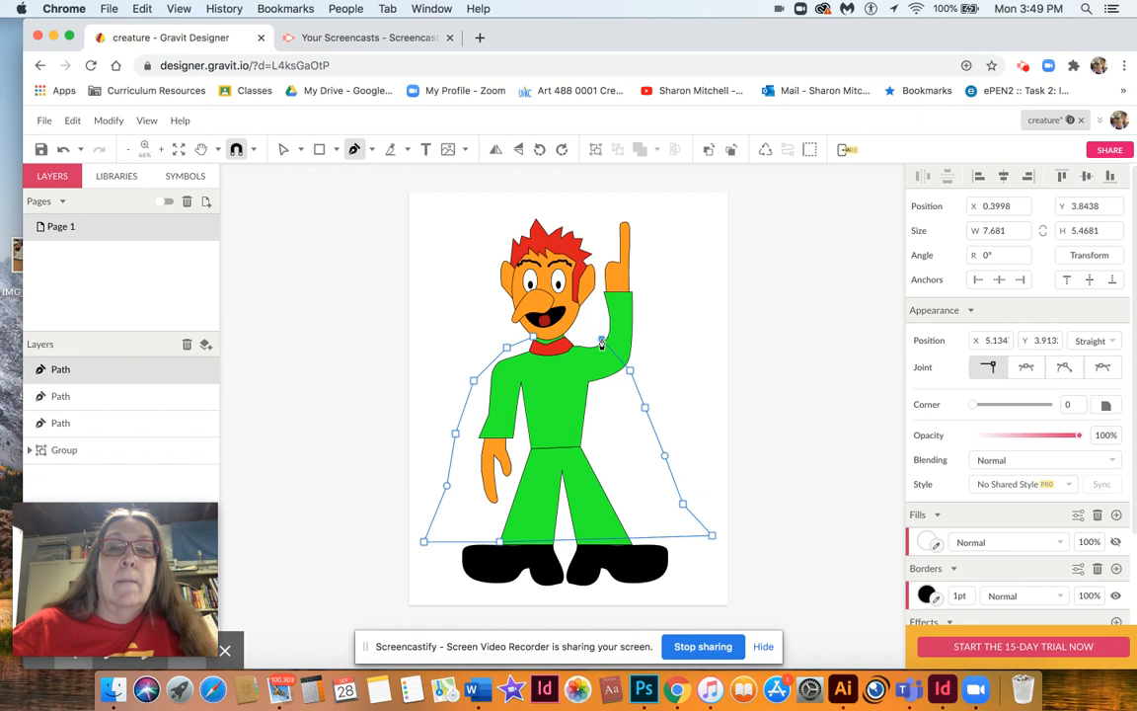
click(585, 333)
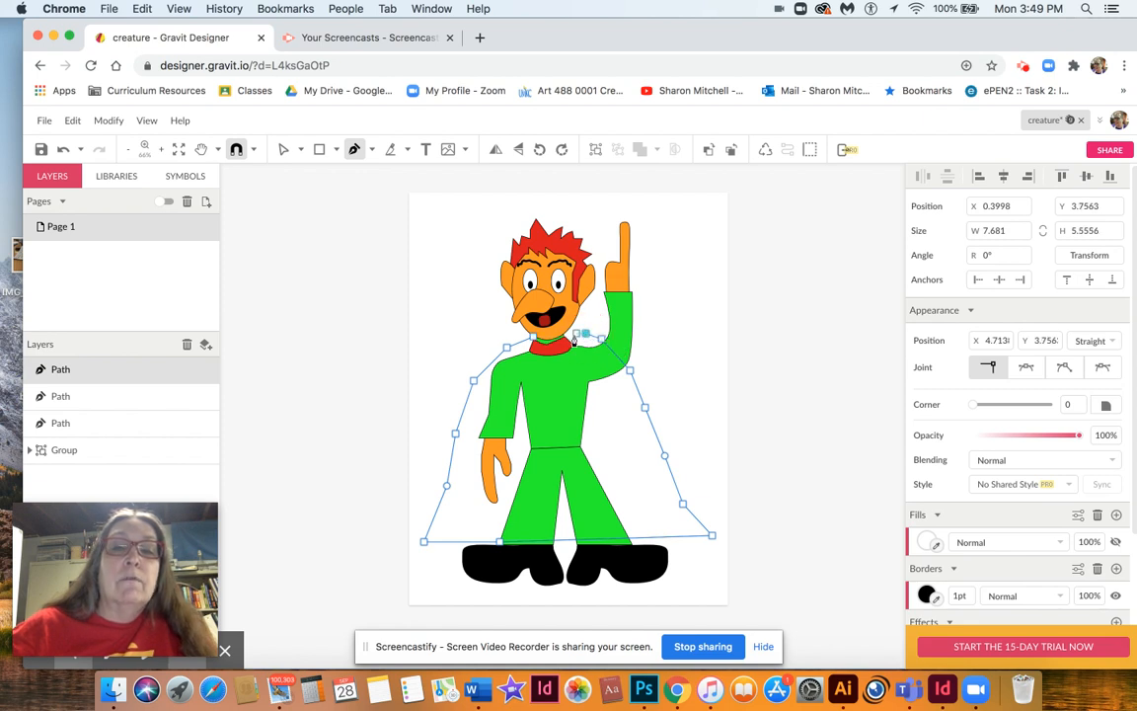
click(567, 340)
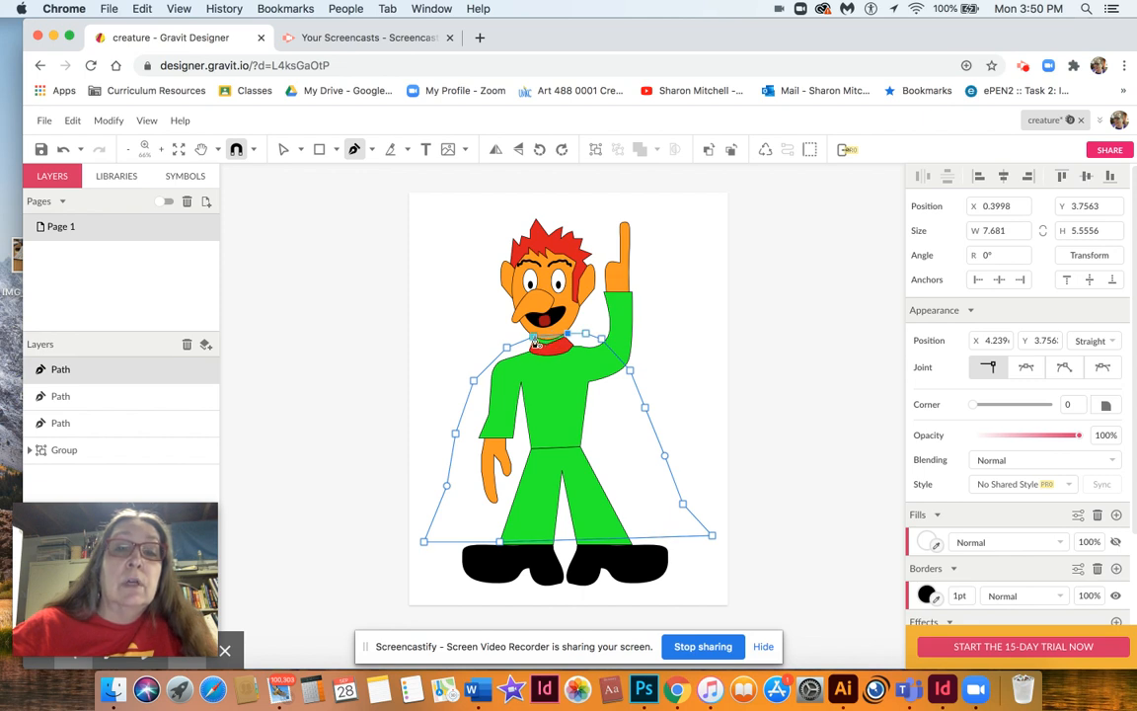
click(536, 341)
Step: Fill the cape with the red sampled from the creature's hair
scroll(861, 380, right, 2)
scroll(861, 380, right, 3)
click(936, 544)
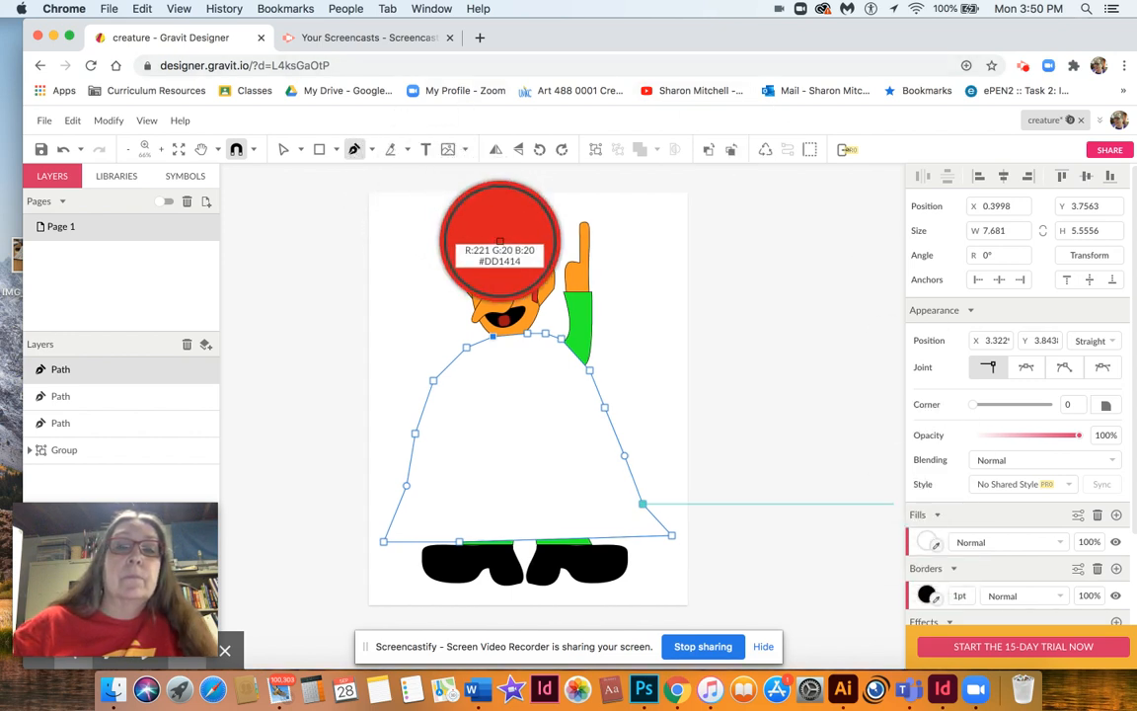
click(501, 247)
Step: Send the red cape backward behind the collar and the grouped creature
scroll(736, 184, up, 2)
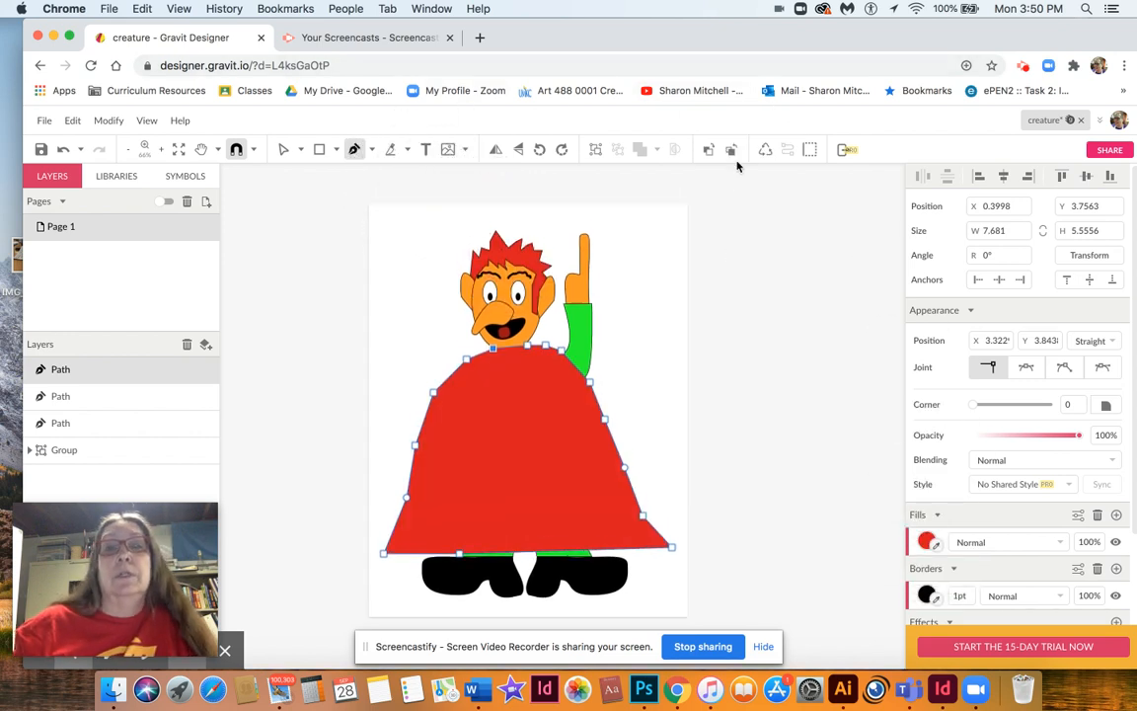
click(731, 149)
click(731, 152)
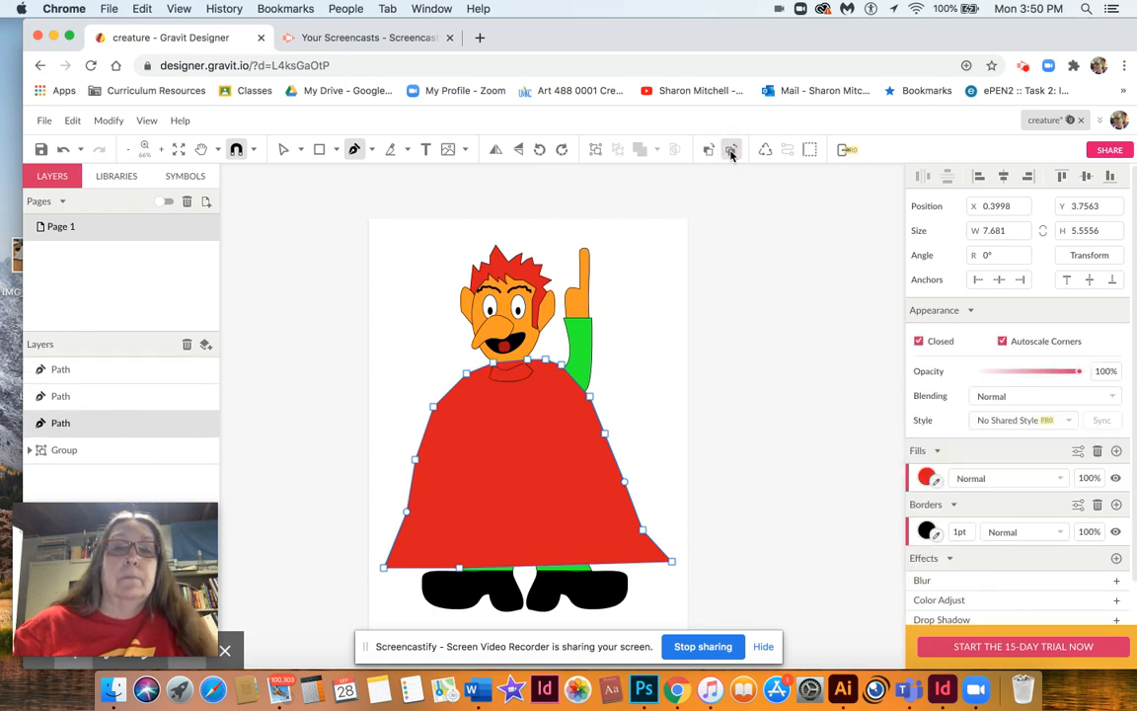
click(731, 152)
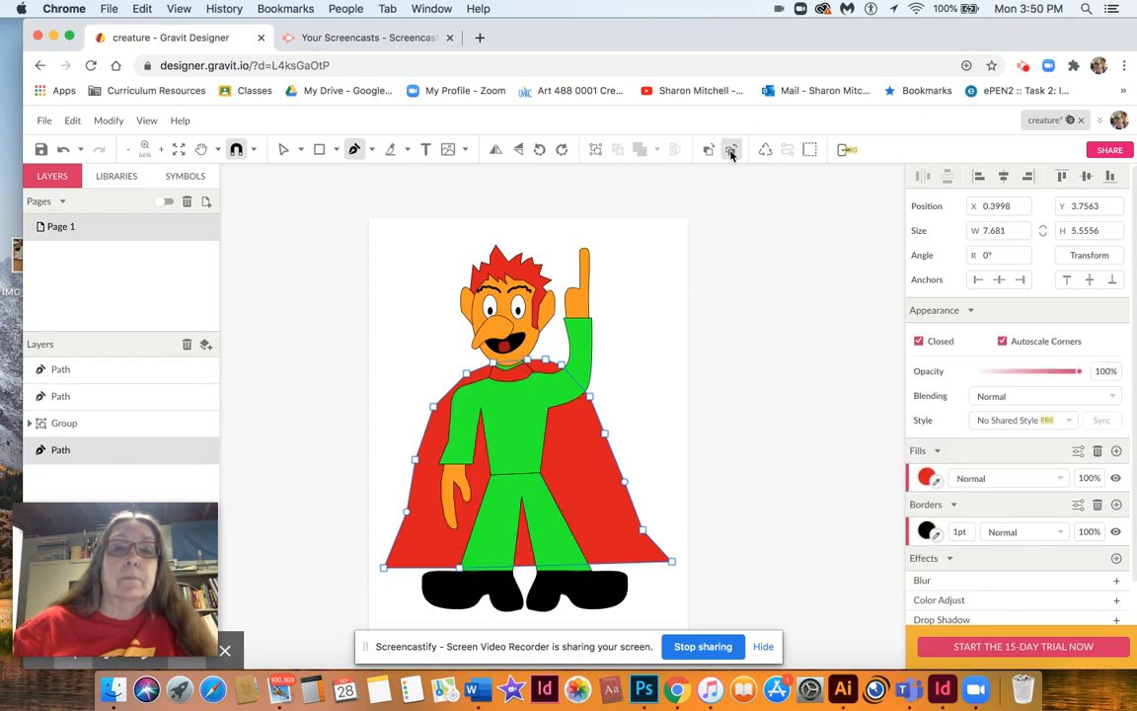
scroll(696, 344, up, 1)
click(734, 305)
scroll(734, 307, down, 5)
scroll(734, 307, left, 2)
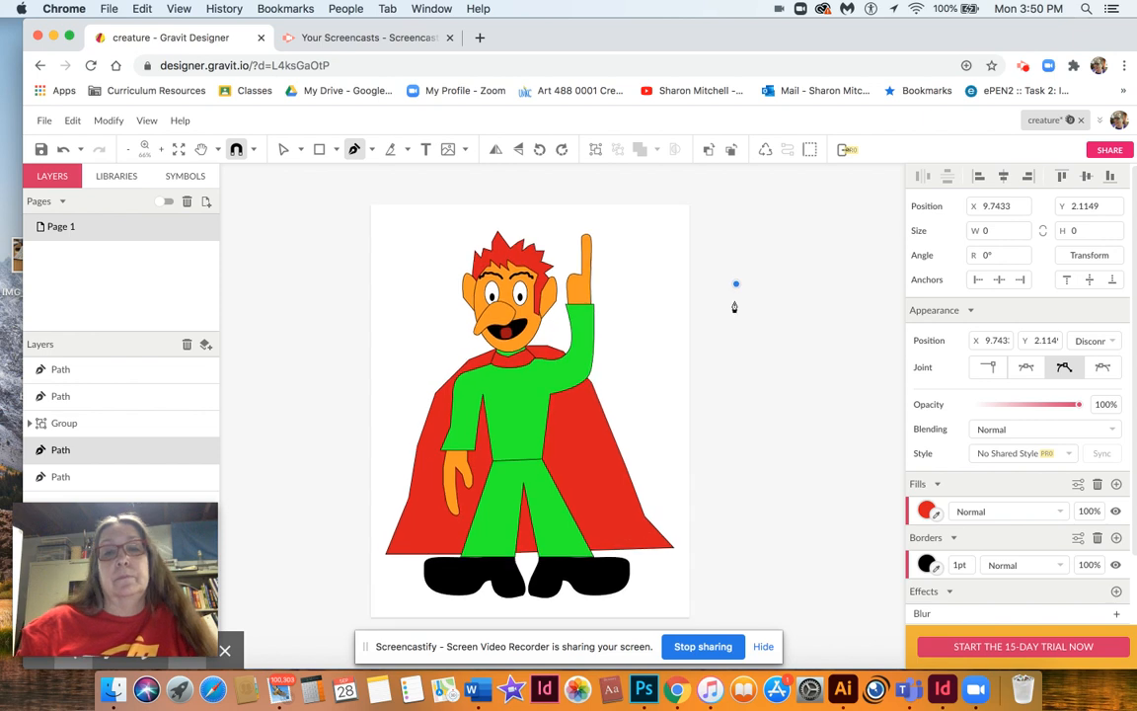
scroll(734, 307, down, 3)
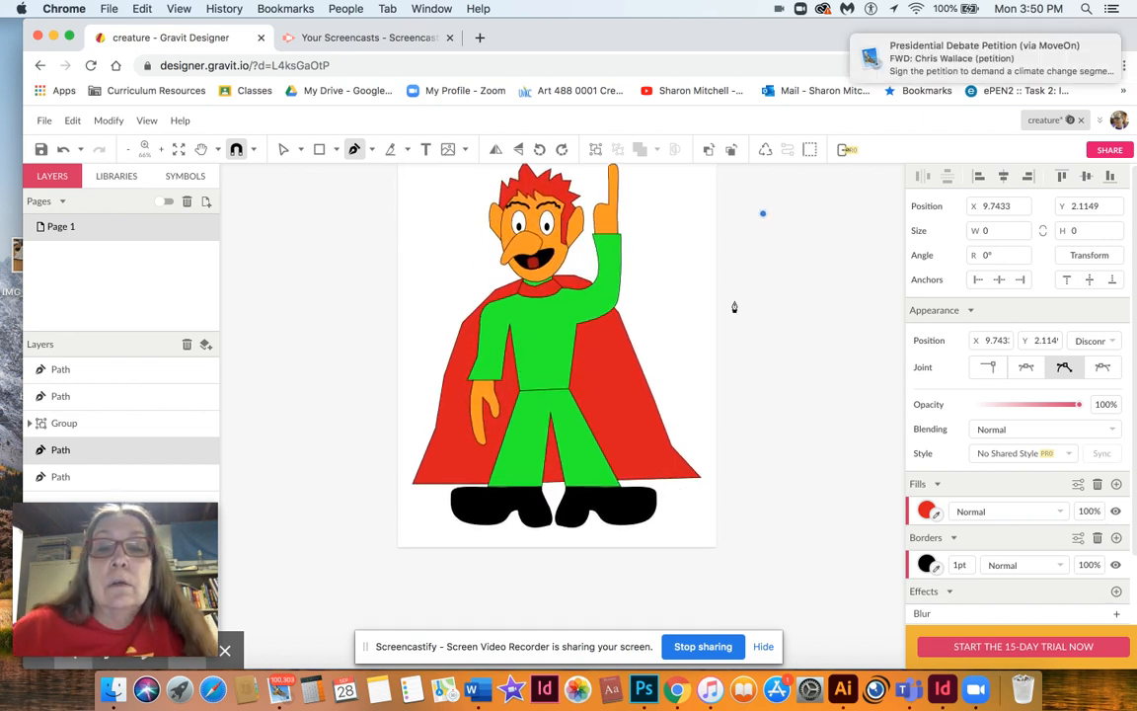
scroll(735, 307, down, 2)
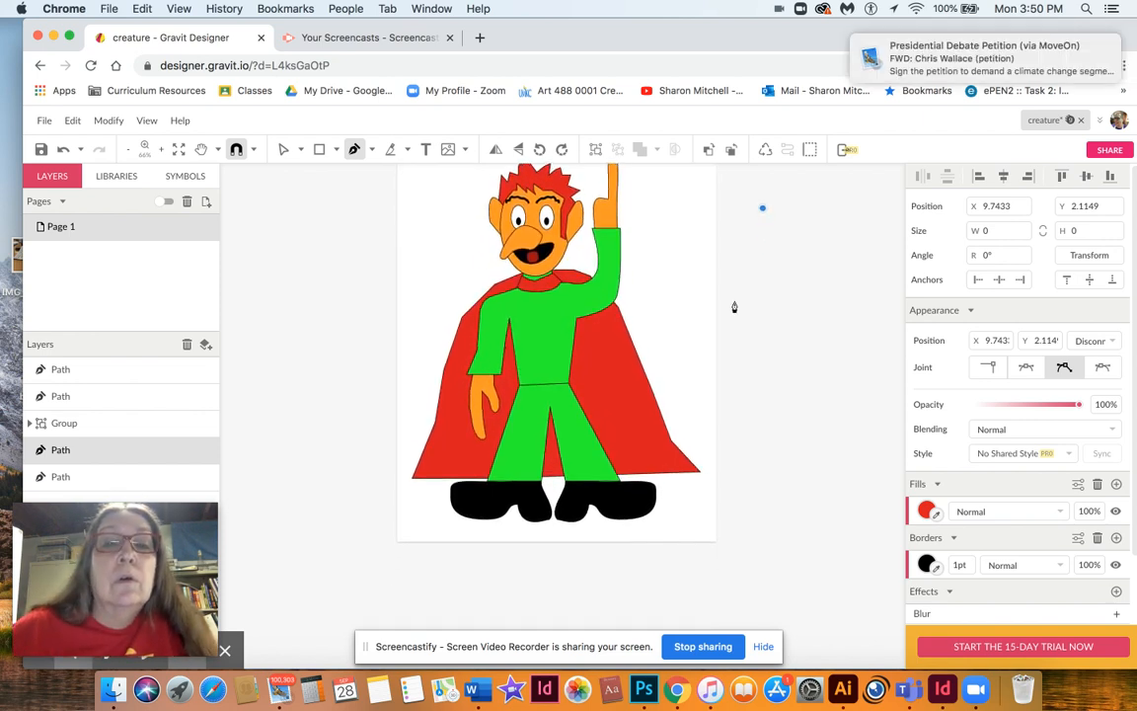
scroll(734, 306, down, 2)
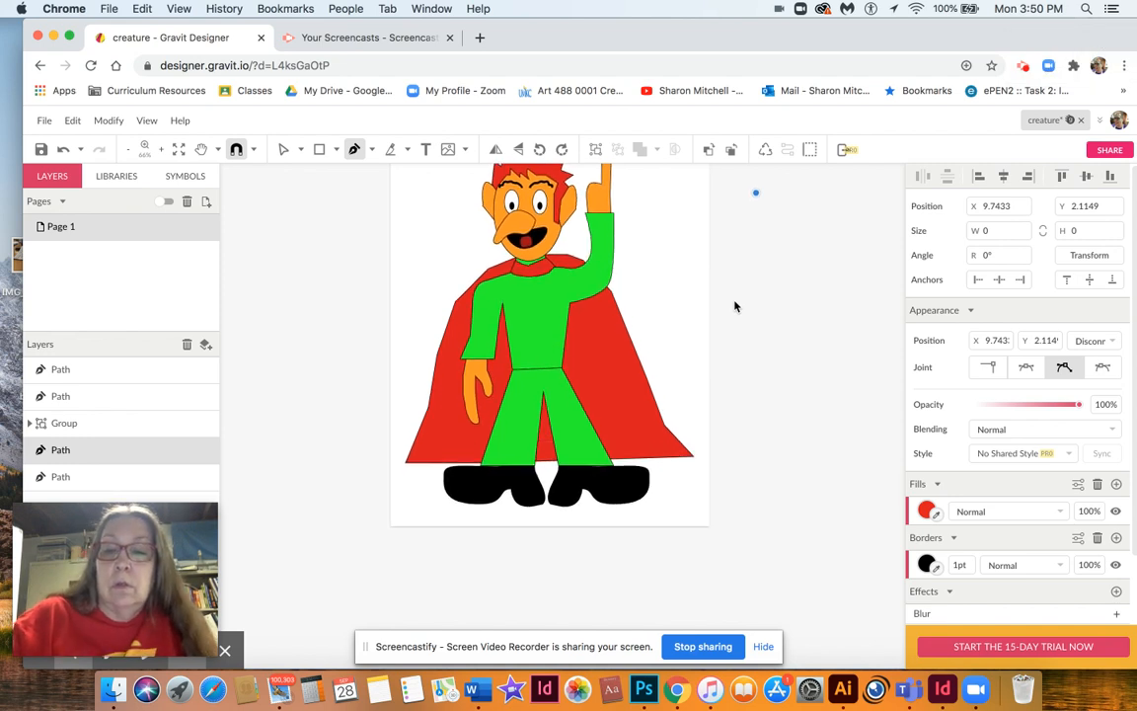
key(super+plus)
scroll(734, 305, left, 4)
scroll(734, 306, down, 2)
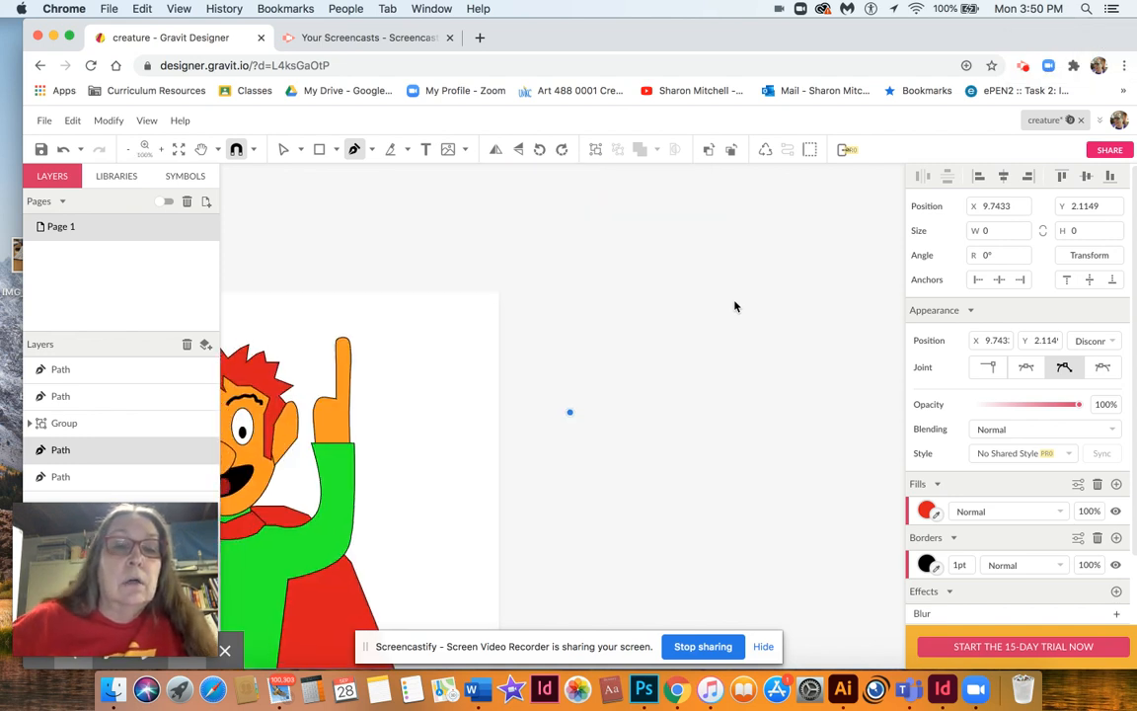
scroll(734, 306, left, 5)
scroll(734, 306, down, 5)
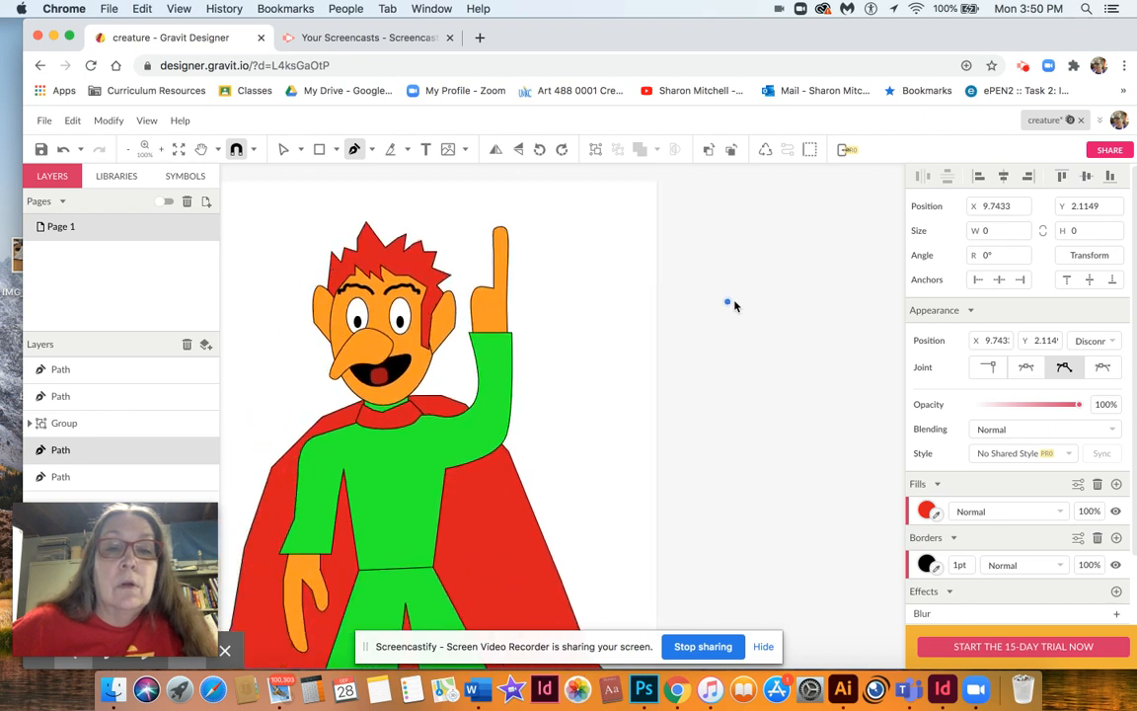
scroll(734, 306, down, 3)
scroll(734, 306, left, 1)
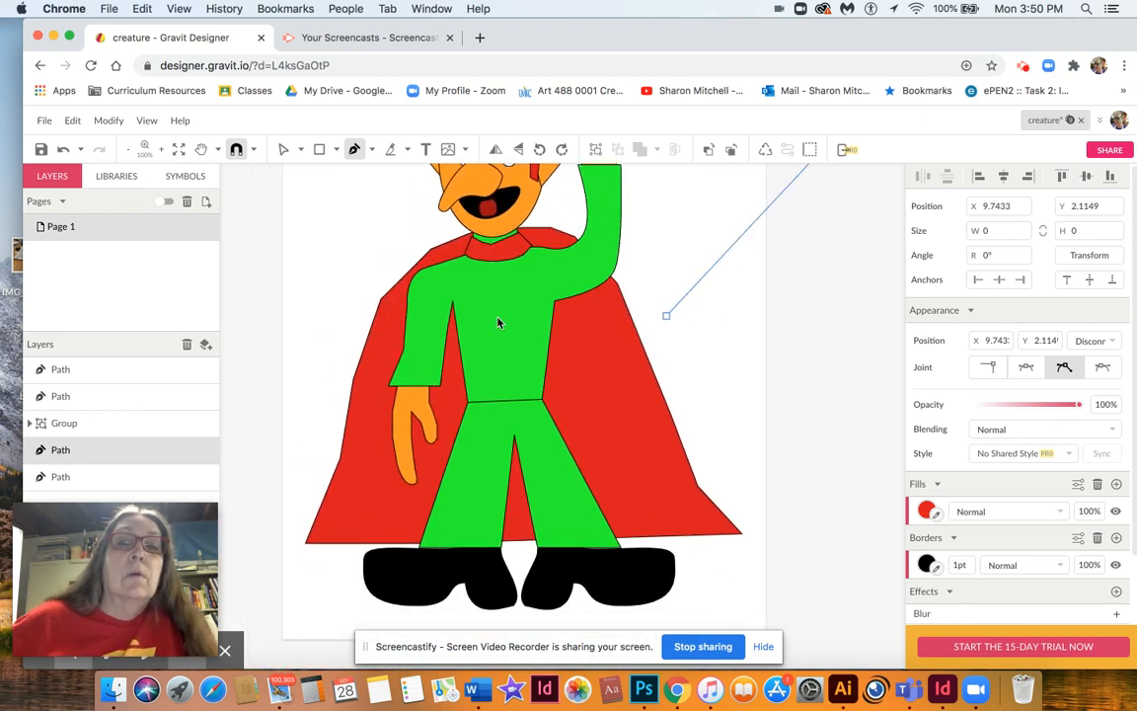
scroll(809, 203, up, 4)
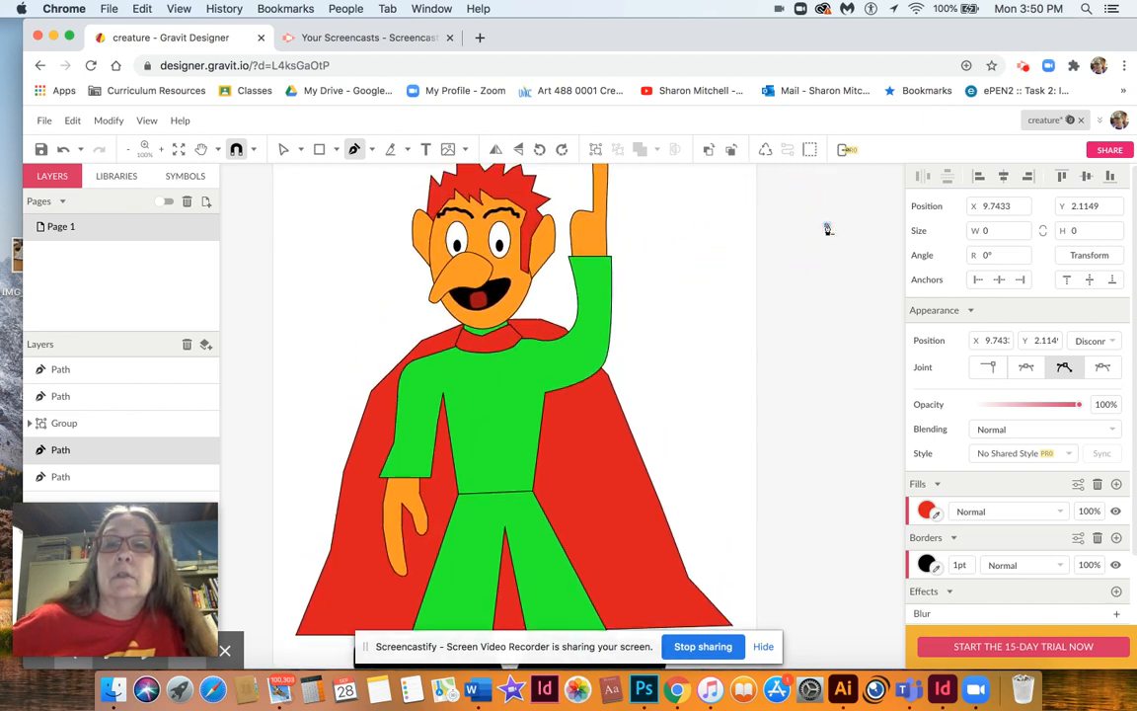
key(Escape)
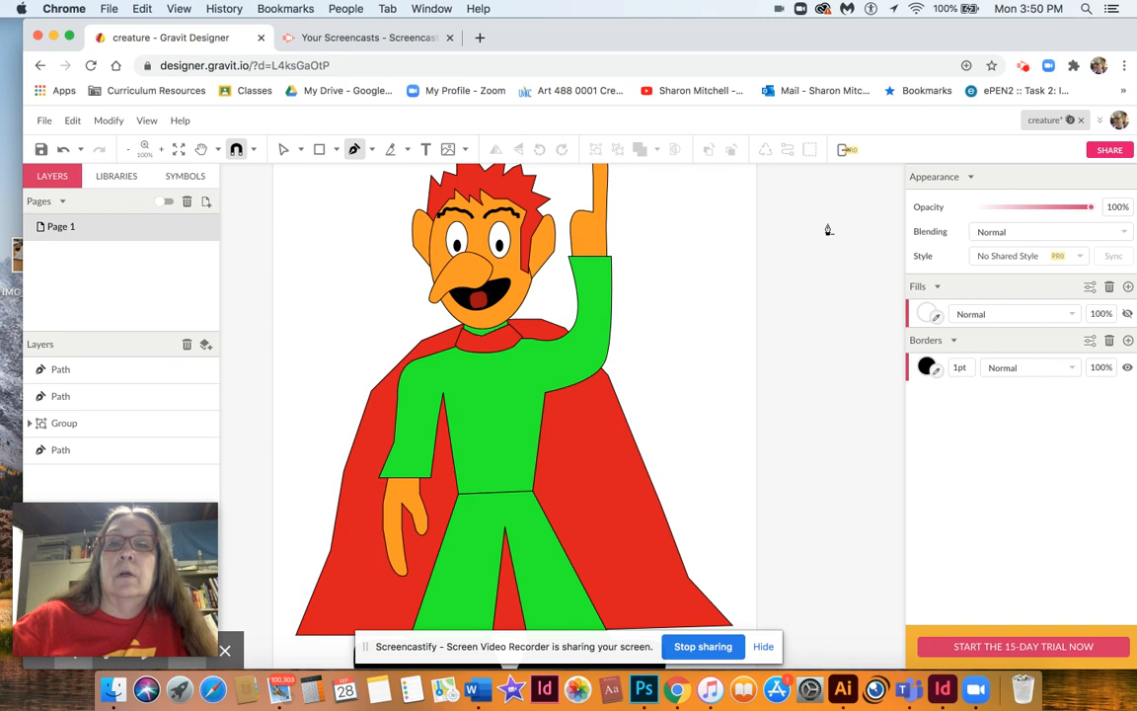
Step: Convert the cape's anchor under the raised arm to an asymmetric curve point and adjust its handles to round that edge
scroll(562, 197, up, 1)
click(282, 149)
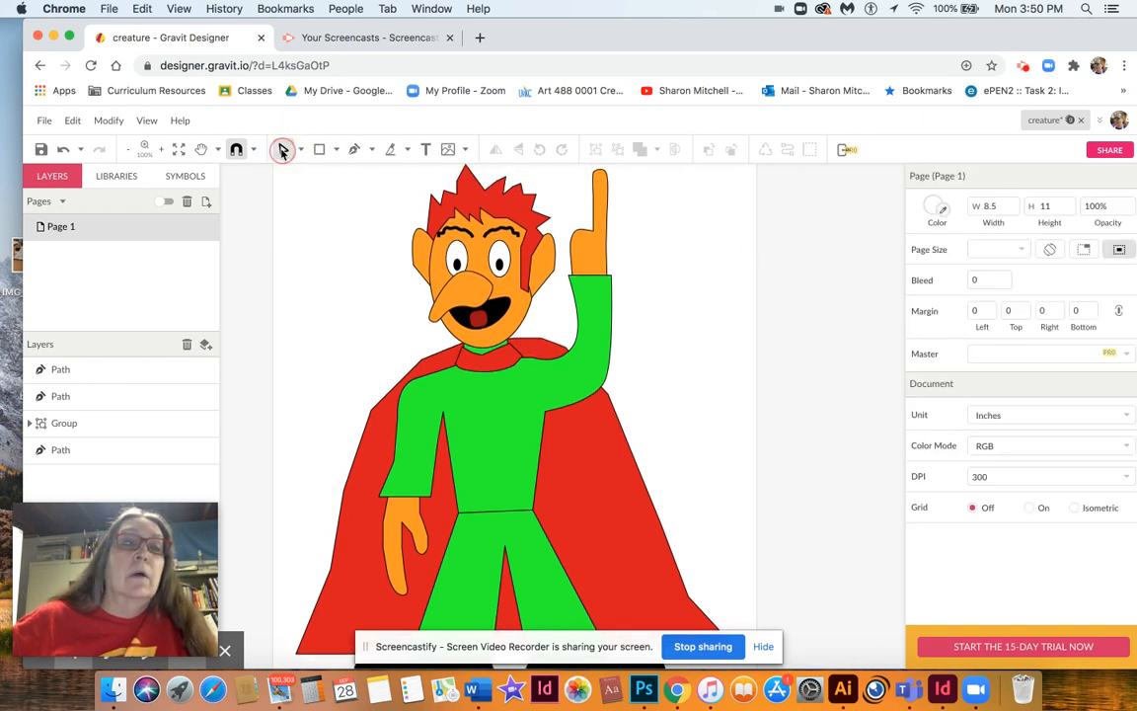
scroll(329, 295, down, 4)
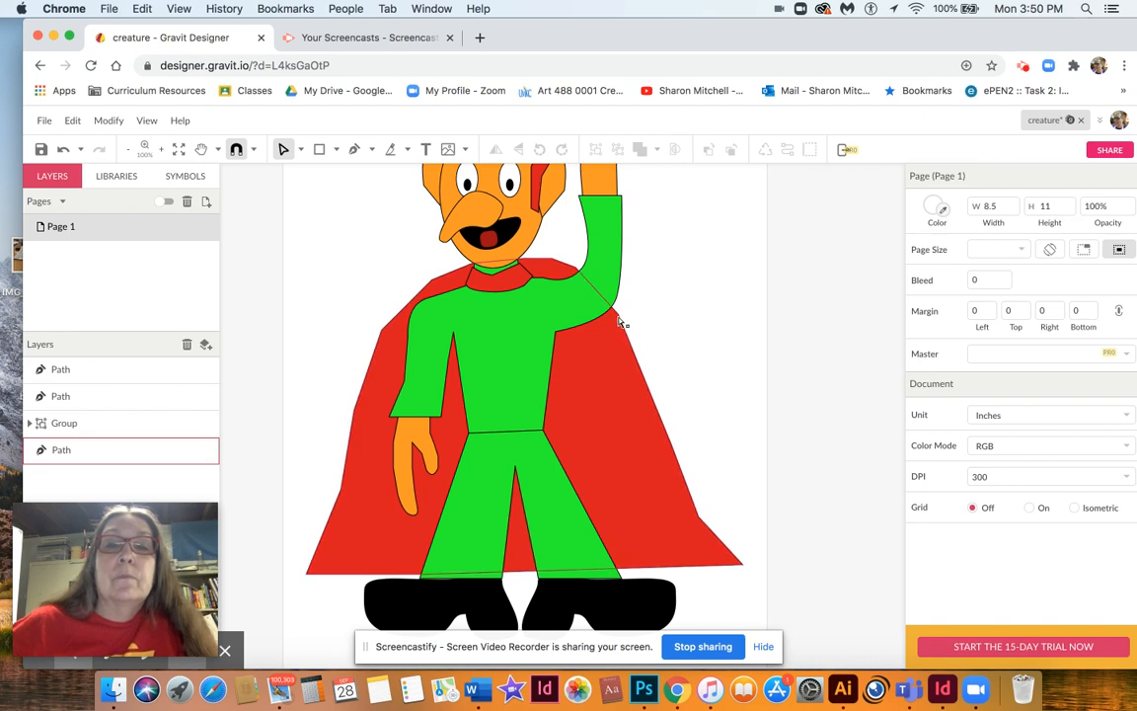
click(619, 318)
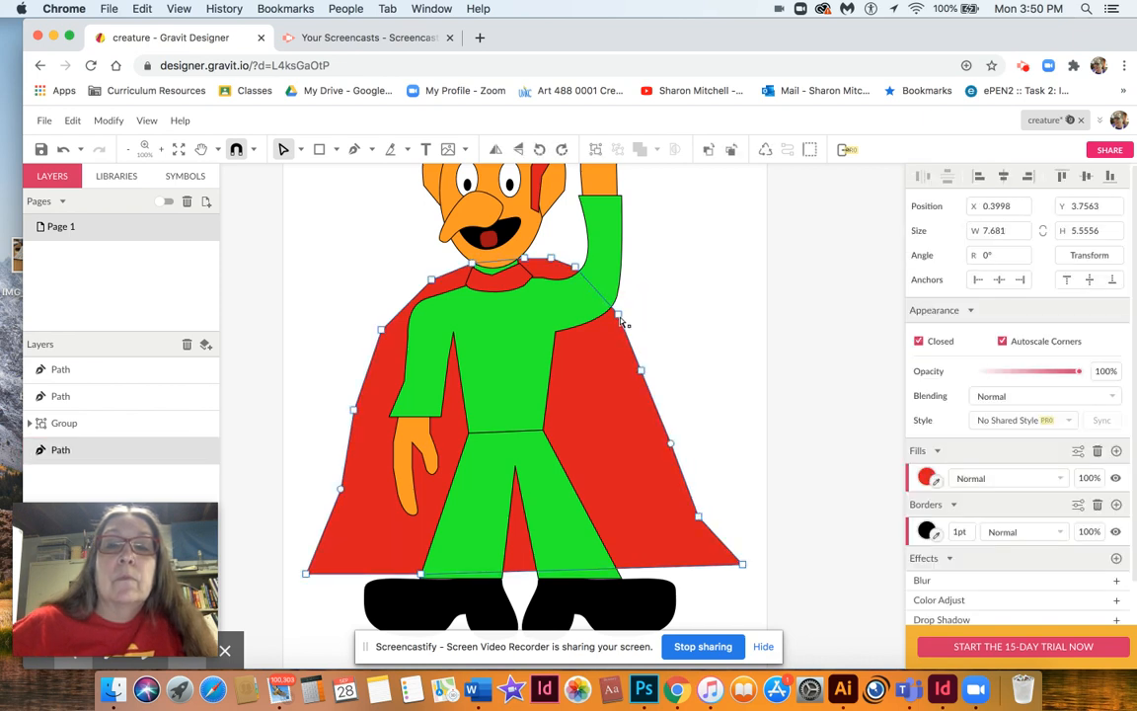
key(p)
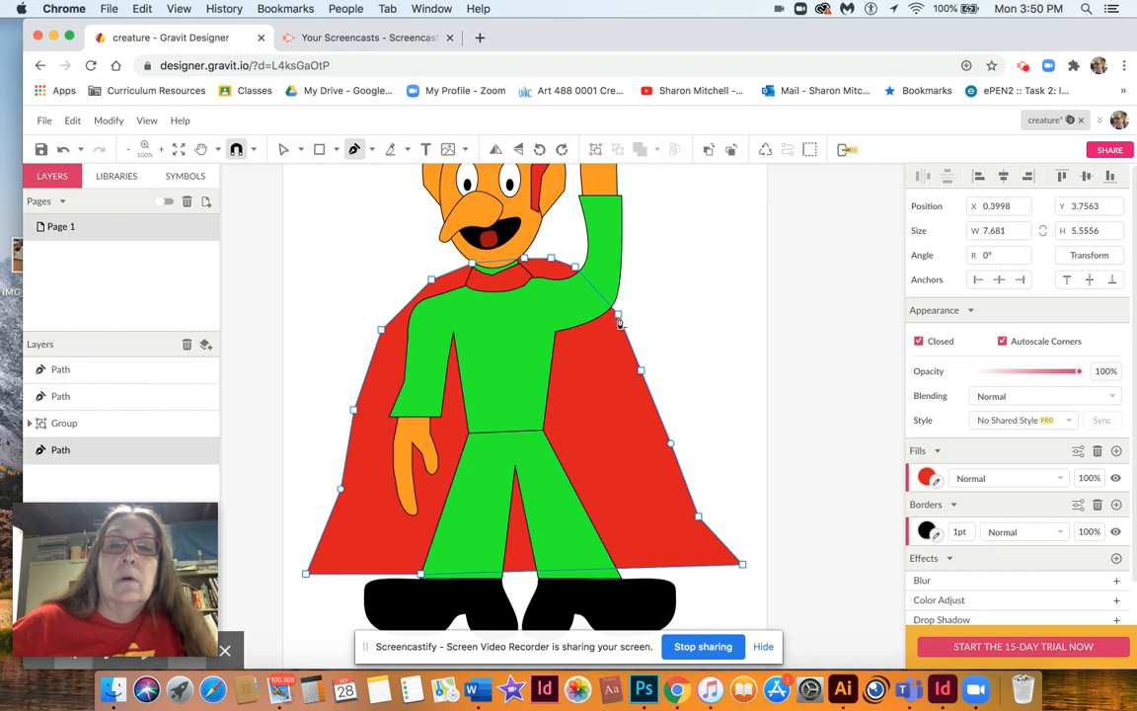
click(620, 320)
double_click(622, 325)
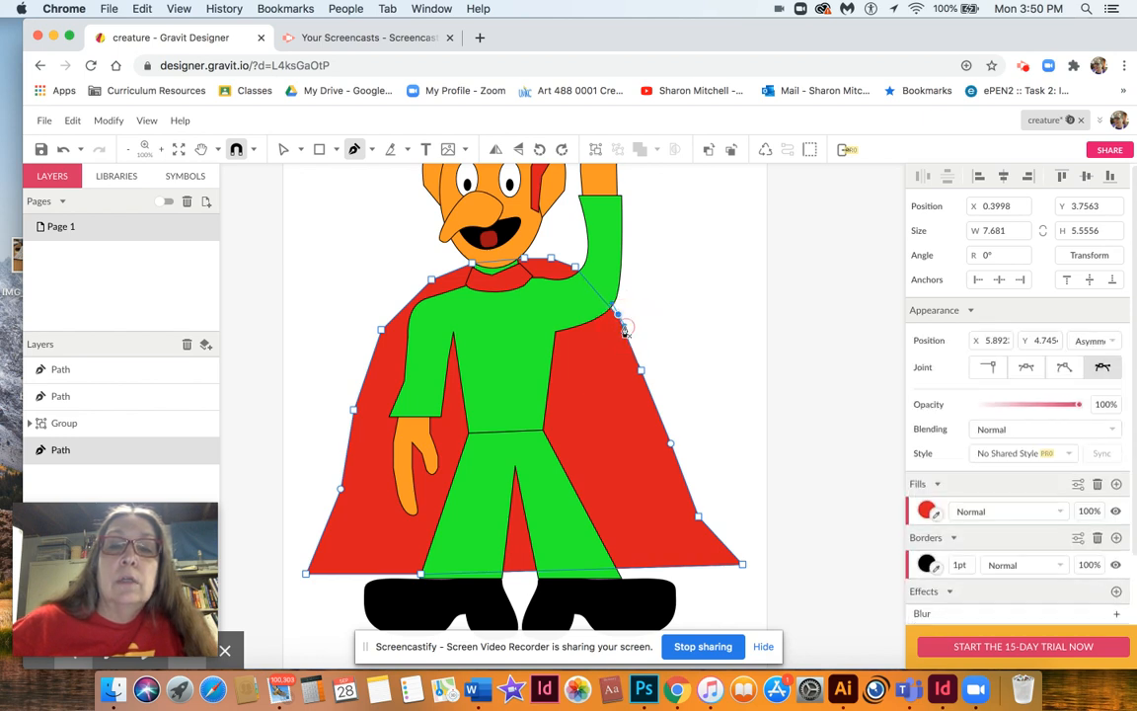
click(620, 323)
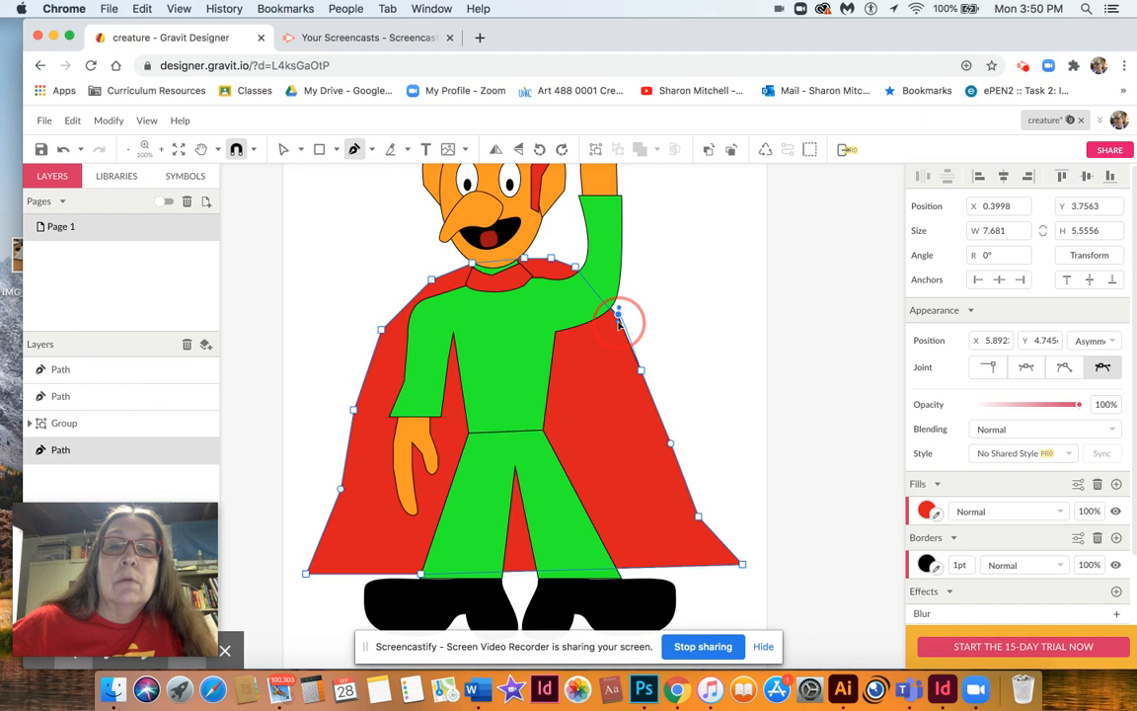
drag(617, 316, 610, 309)
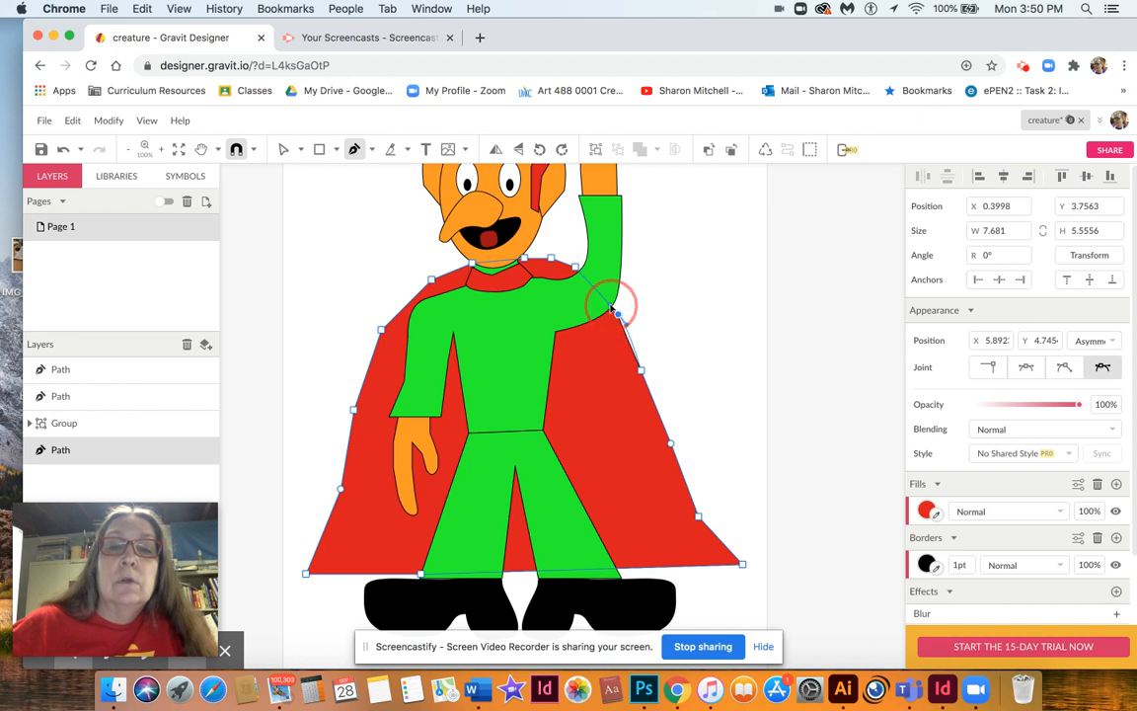
click(692, 338)
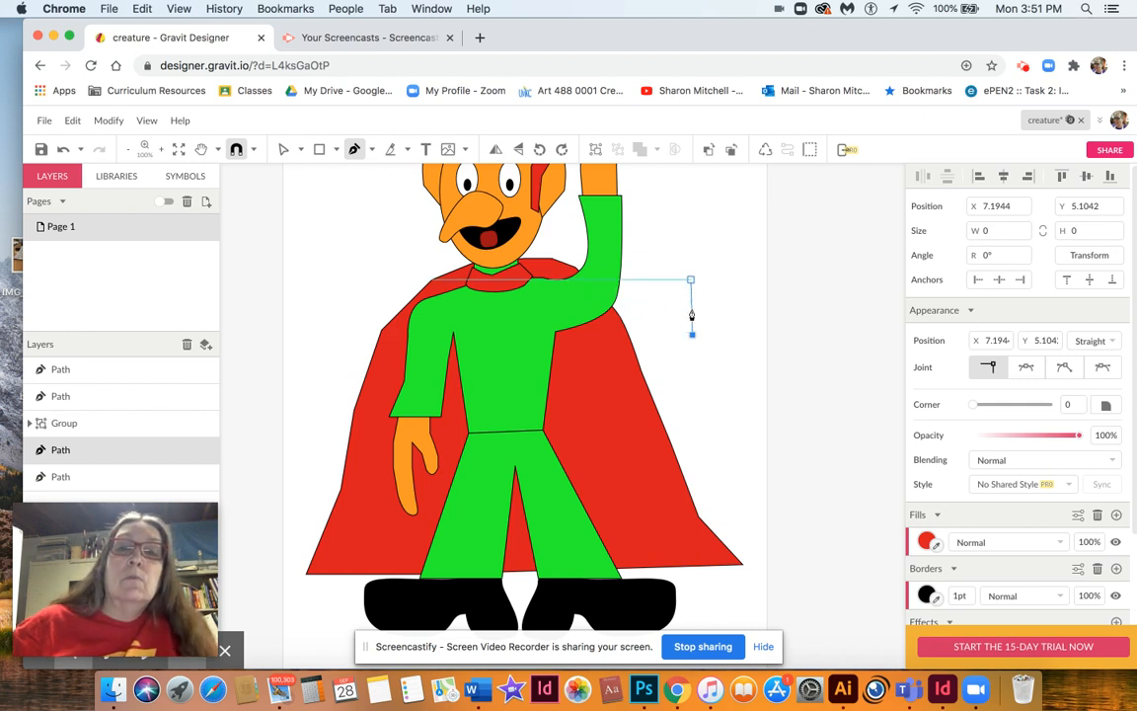
key(Escape)
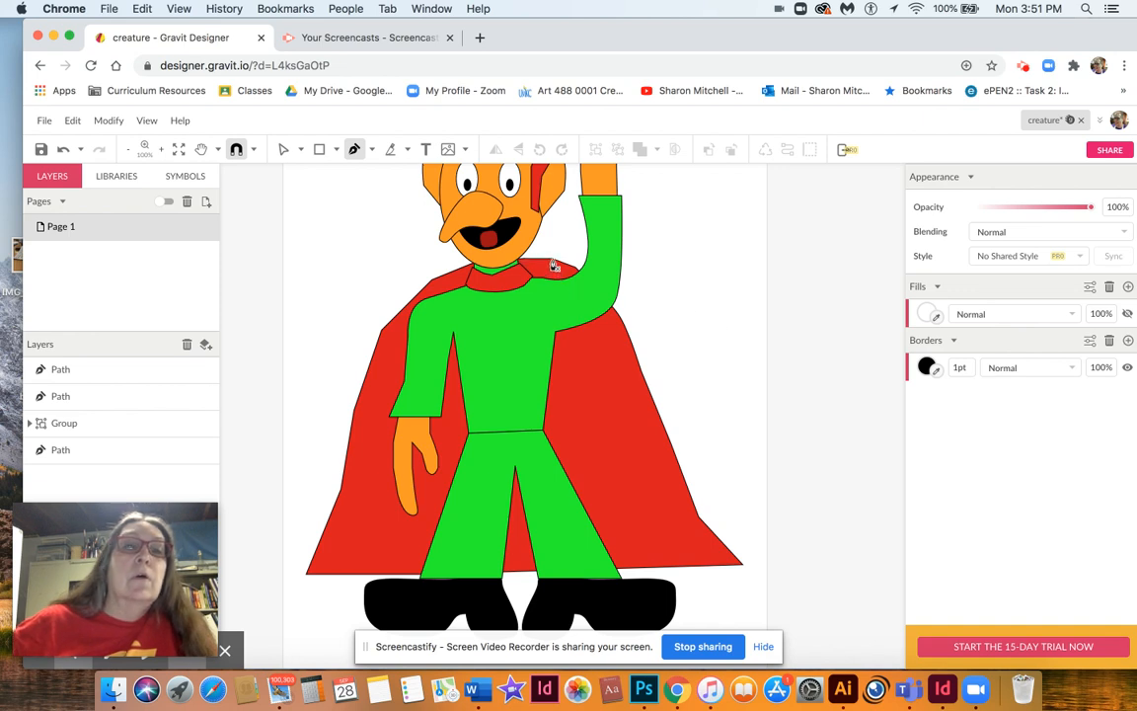
Step: Reshape the cape's top edge between neck and raised arm by moving its two anchors, the upper one to about X 4.76, Y 3.80 in
scroll(512, 257, up, 1)
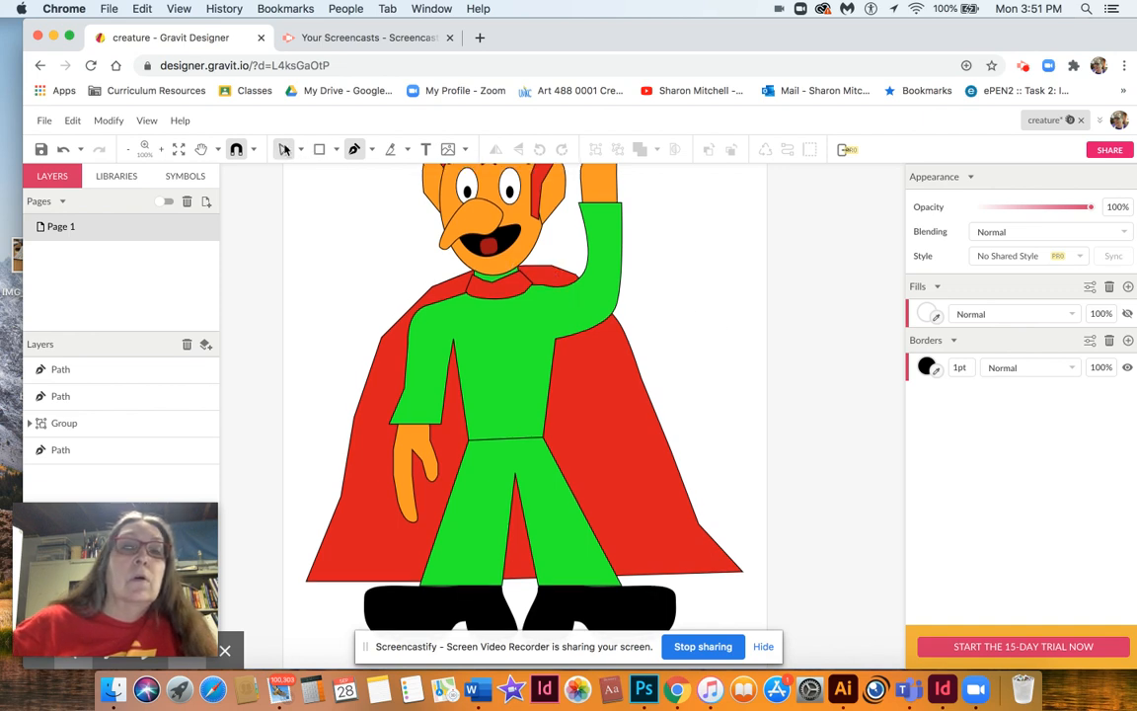
click(284, 150)
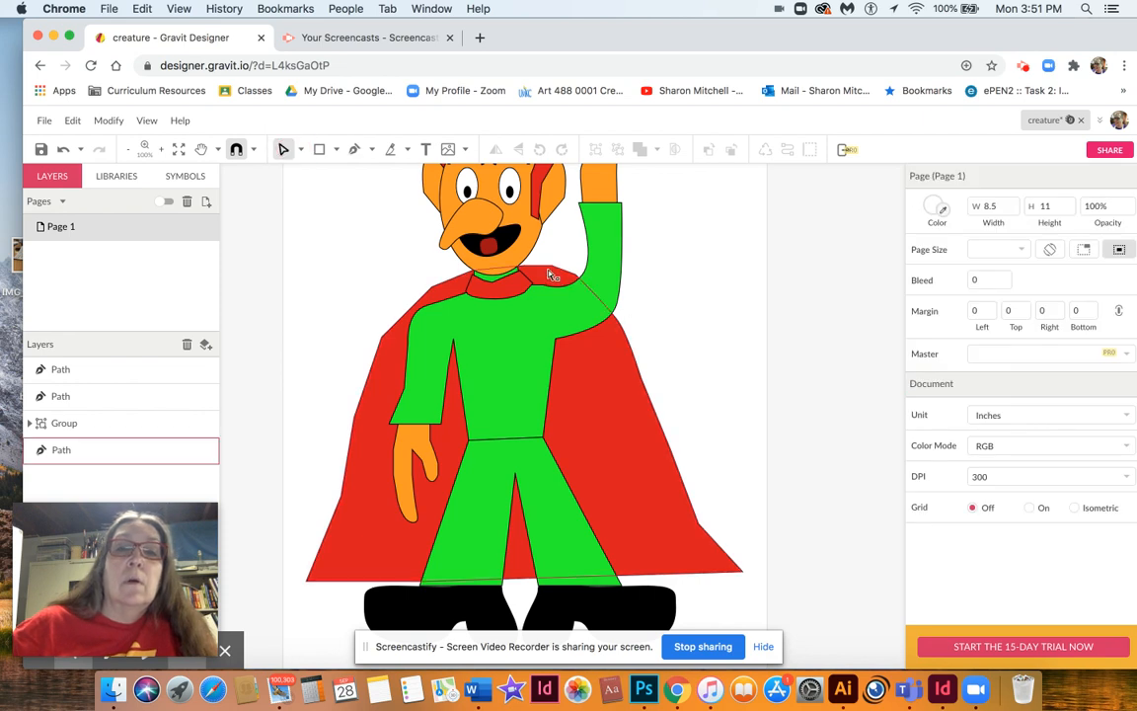
click(555, 274)
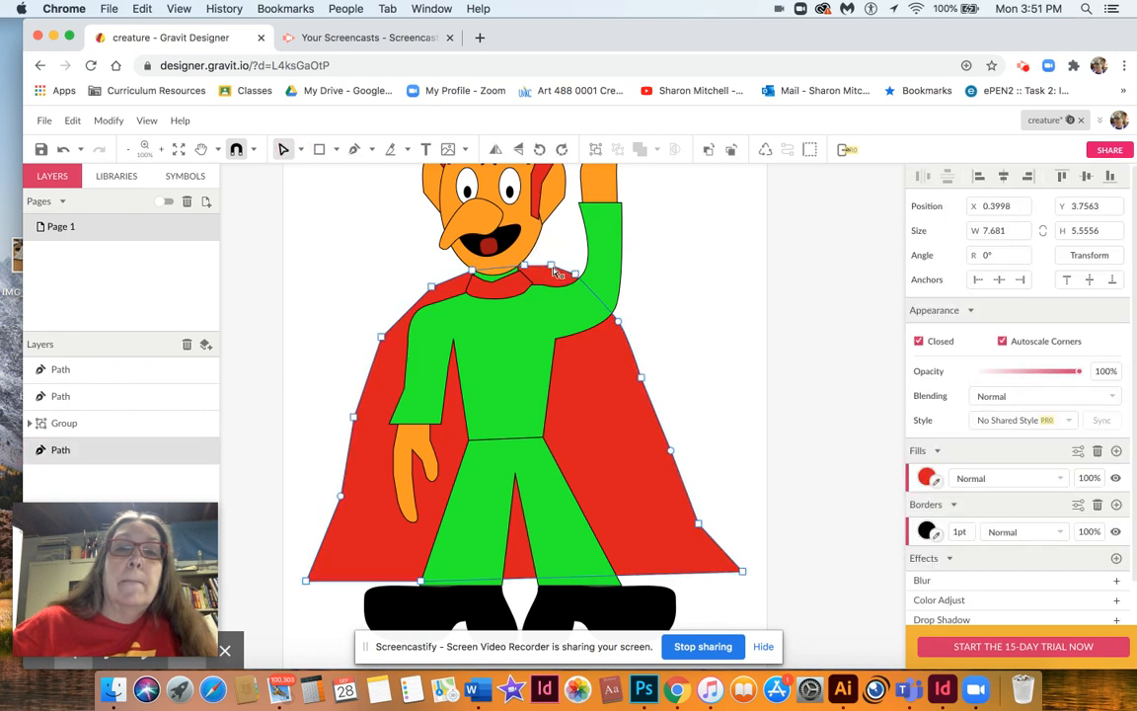
click(553, 269)
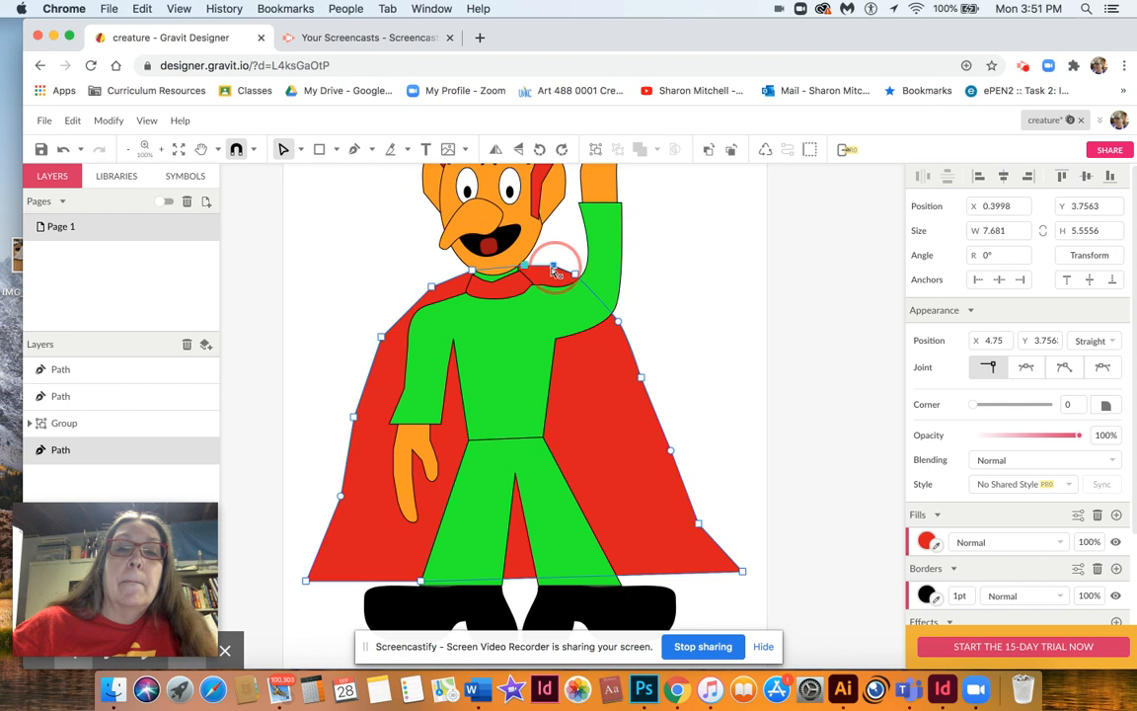
drag(555, 276, 555, 272)
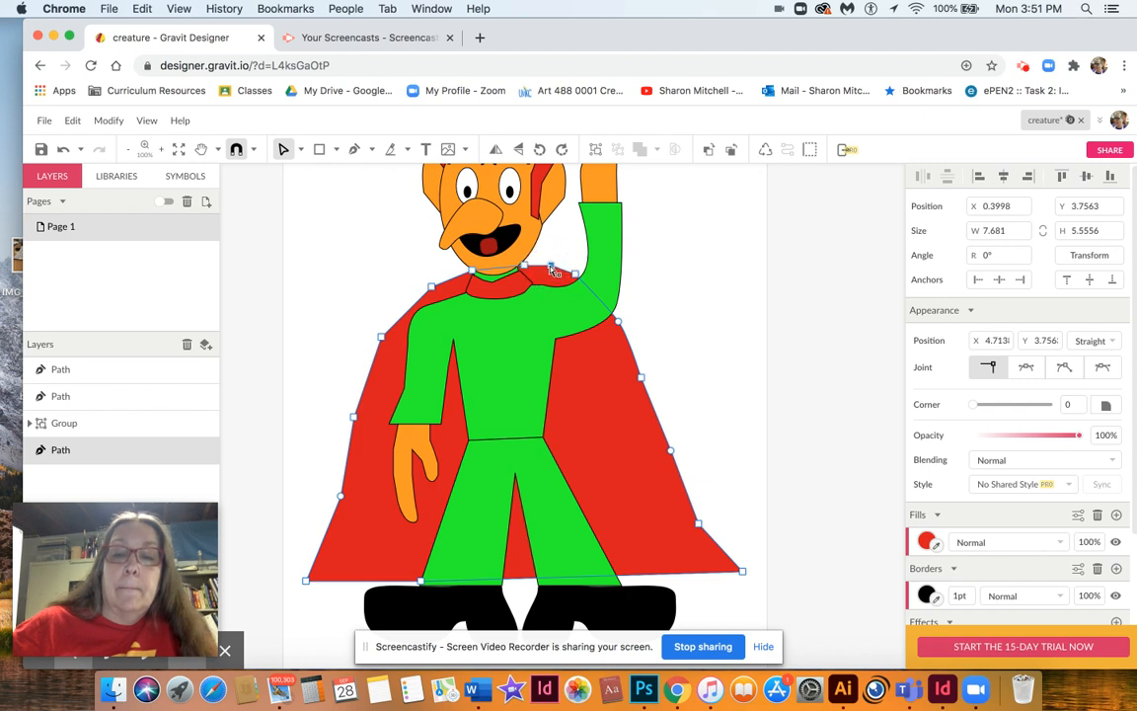
drag(554, 271, 547, 268)
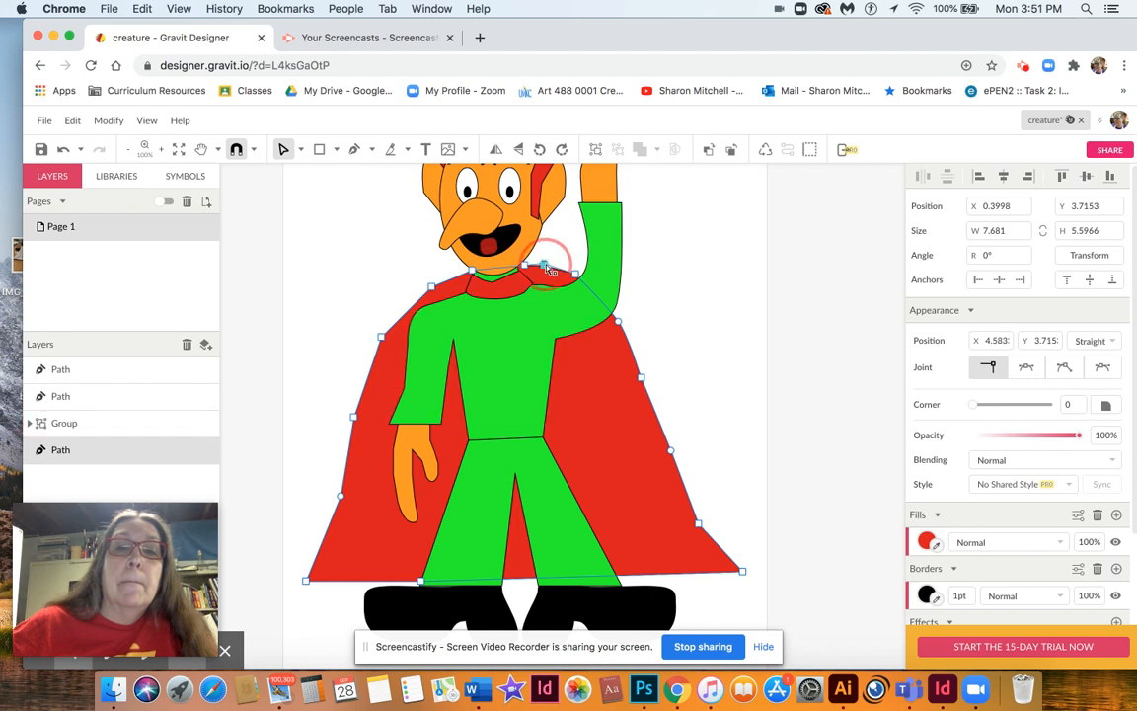
click(574, 230)
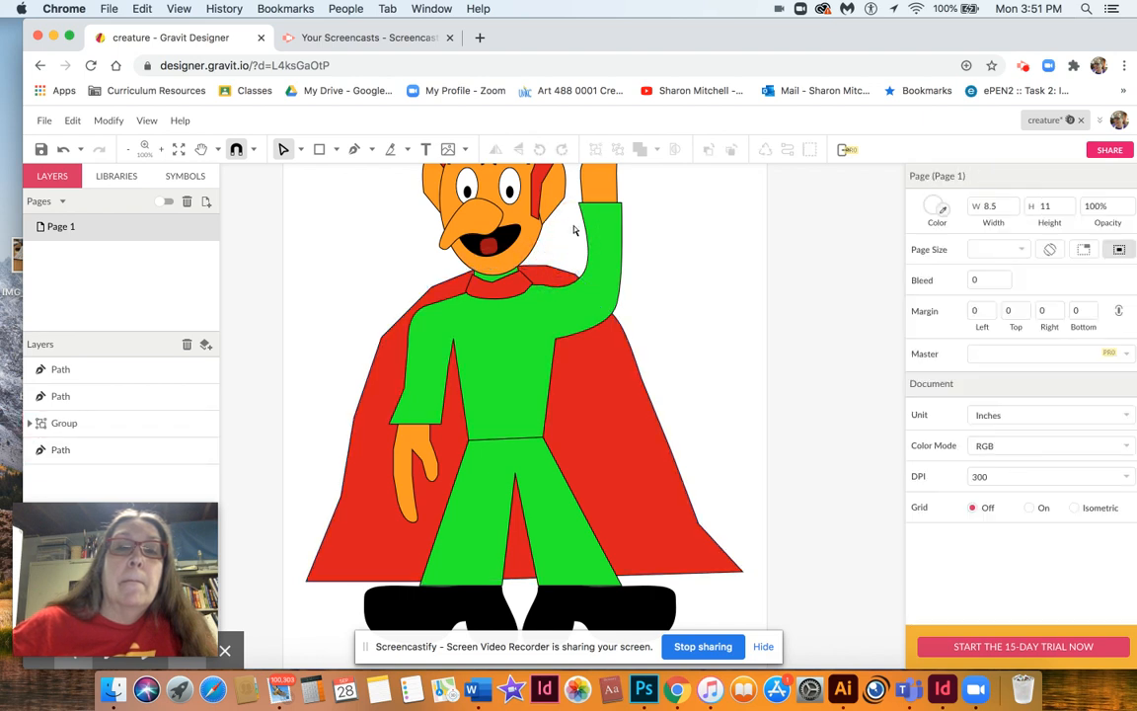
click(576, 277)
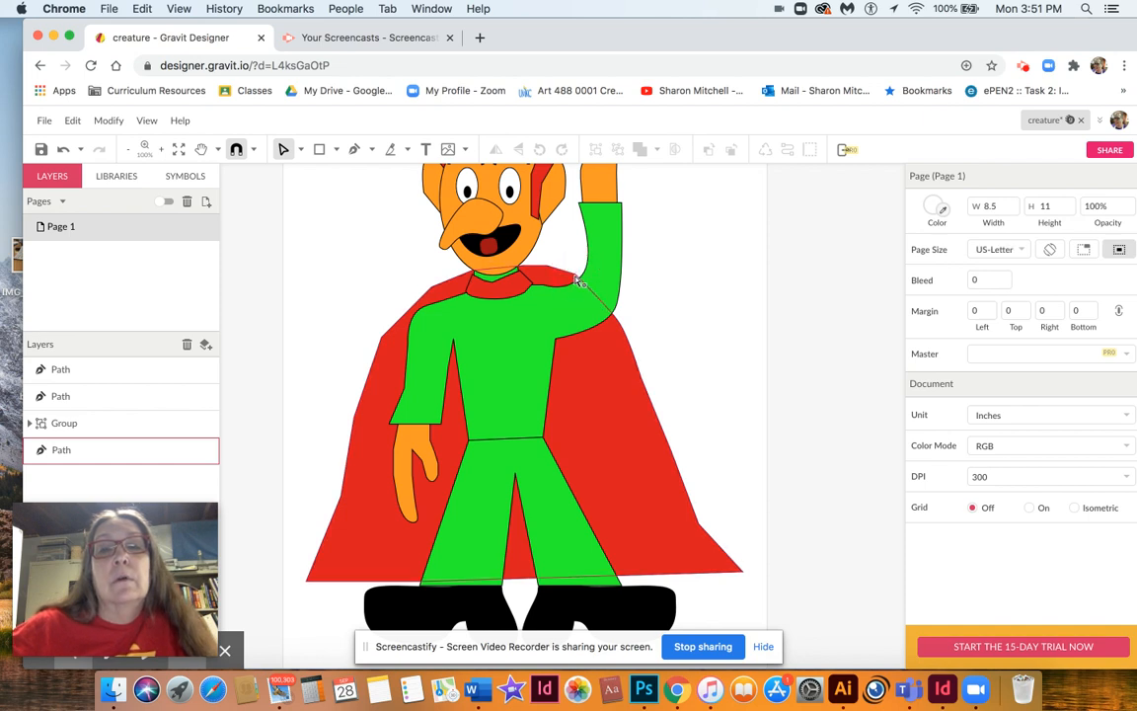
click(579, 282)
click(582, 280)
drag(583, 283, 558, 269)
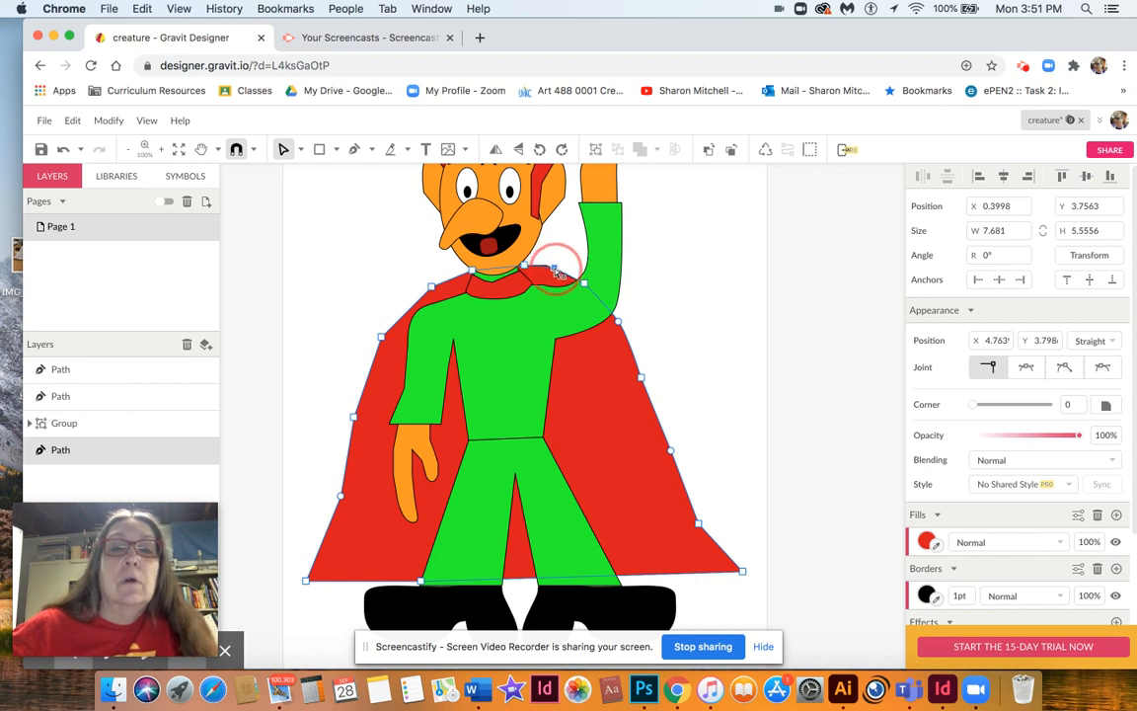
click(654, 246)
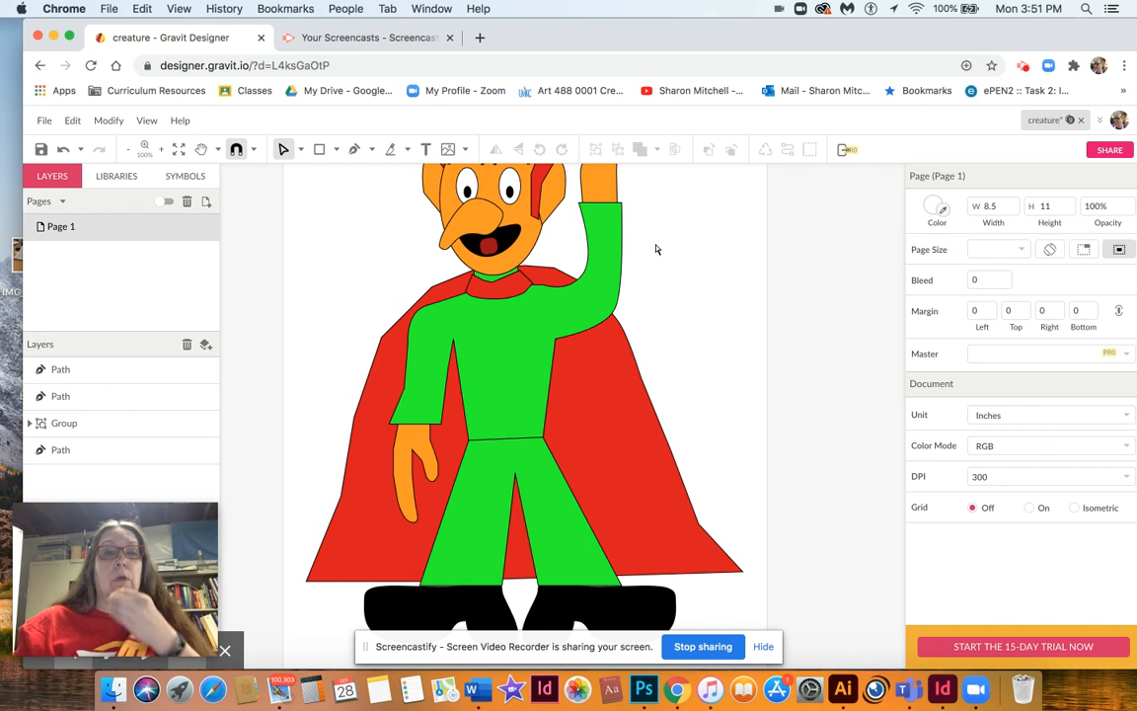
Step: Nudge the cape's anchor beside the lowered arm's shoulder to about X 1.76, Y 4.98 in and convert it to an asymmetric curve point
click(381, 336)
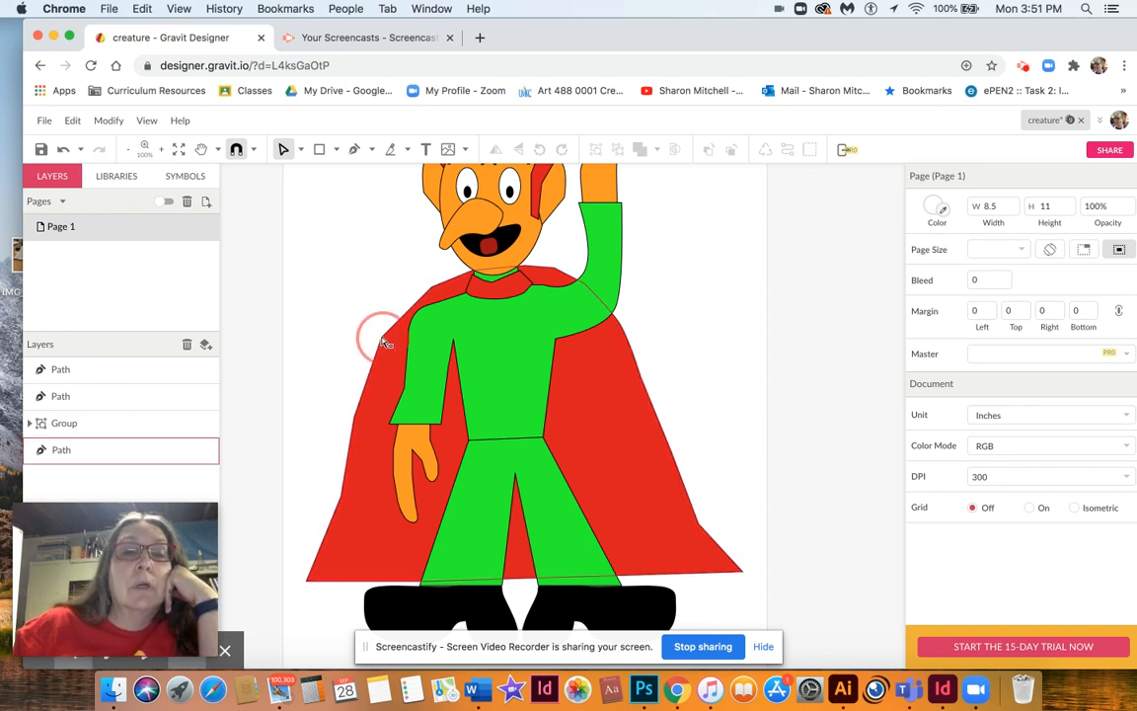
click(382, 338)
drag(377, 350, 385, 340)
key(p)
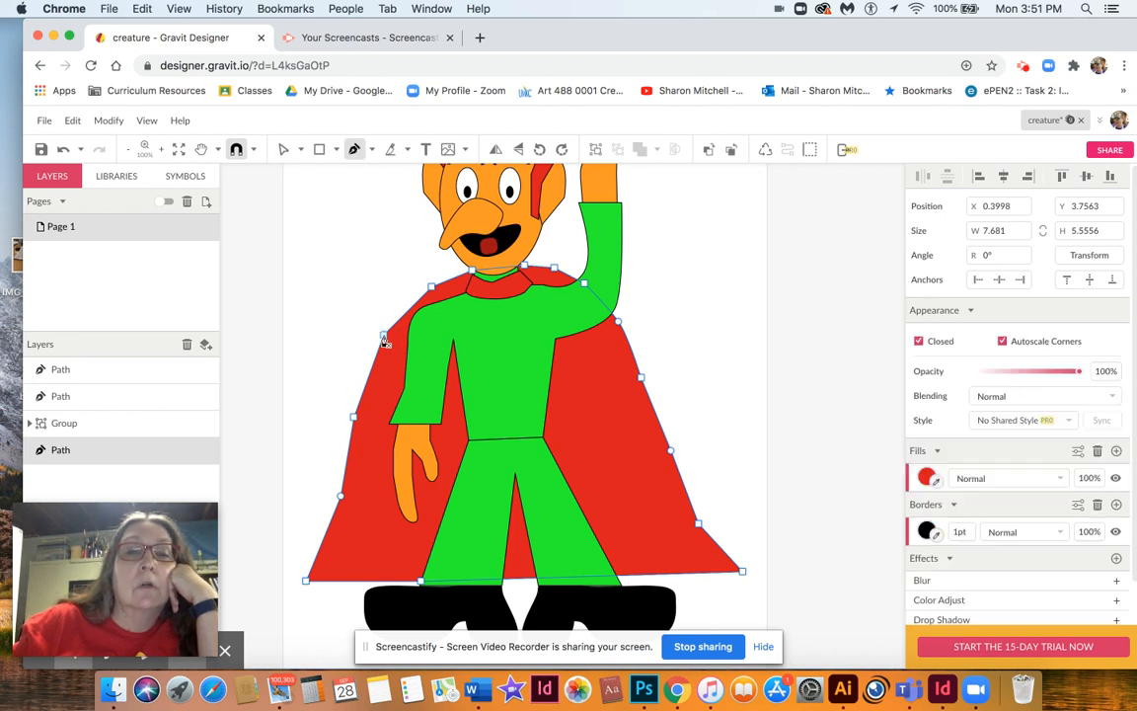
click(387, 333)
drag(390, 328, 388, 324)
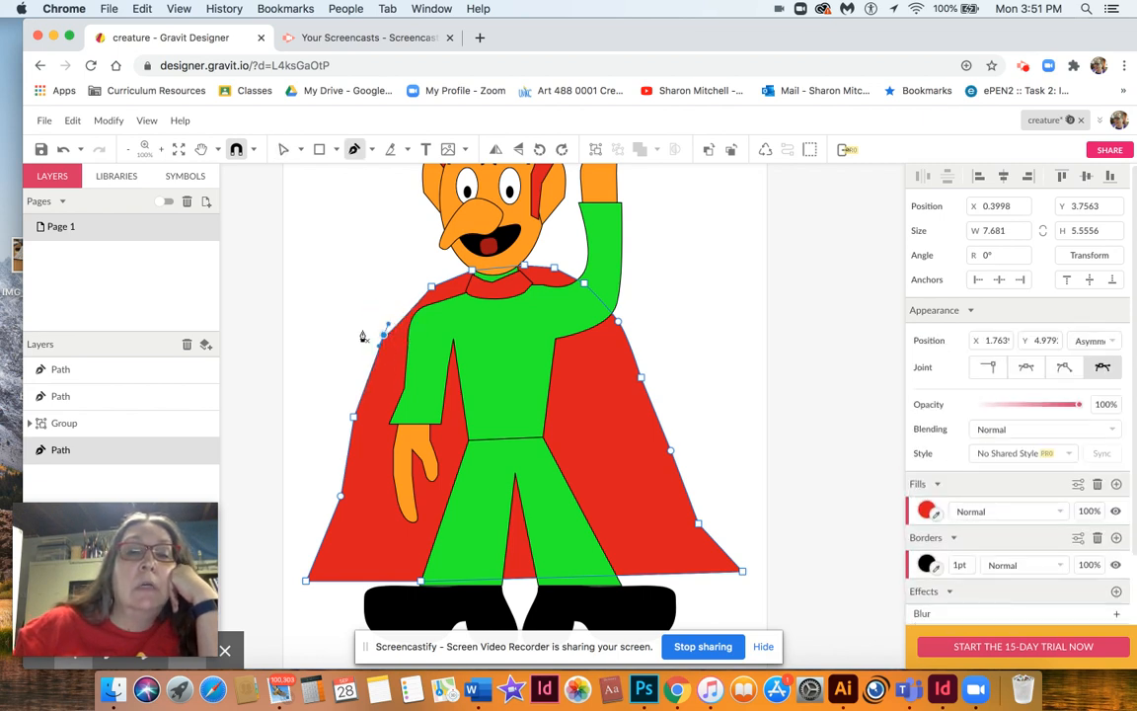
click(362, 335)
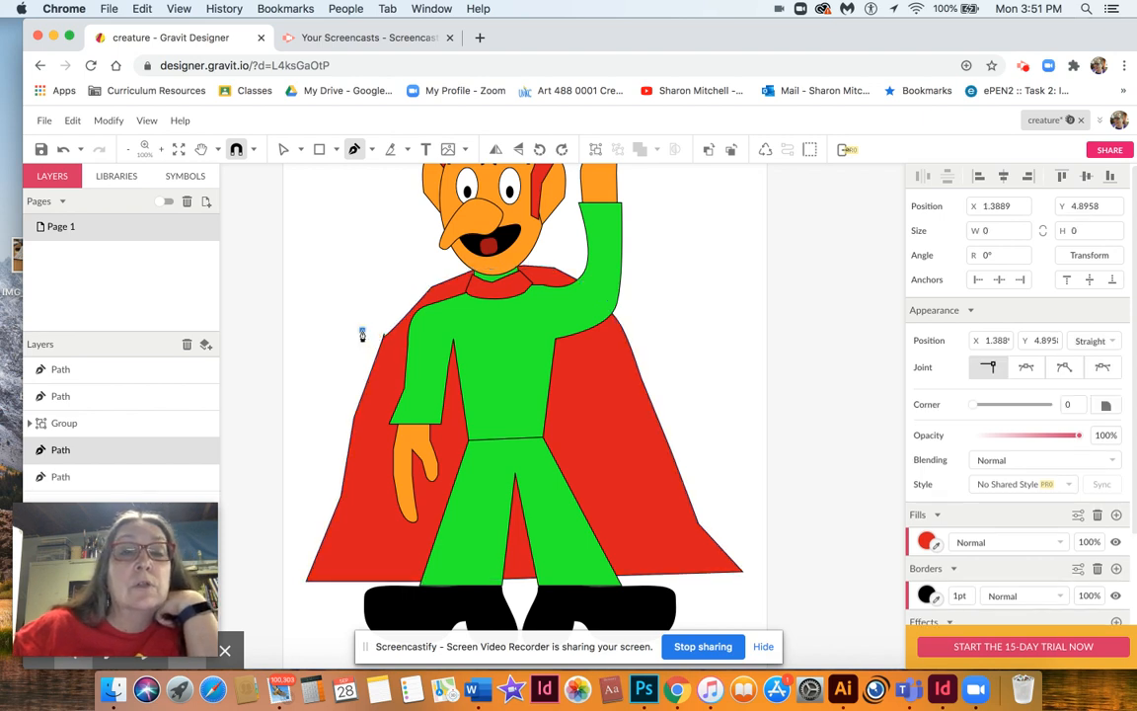
click(385, 337)
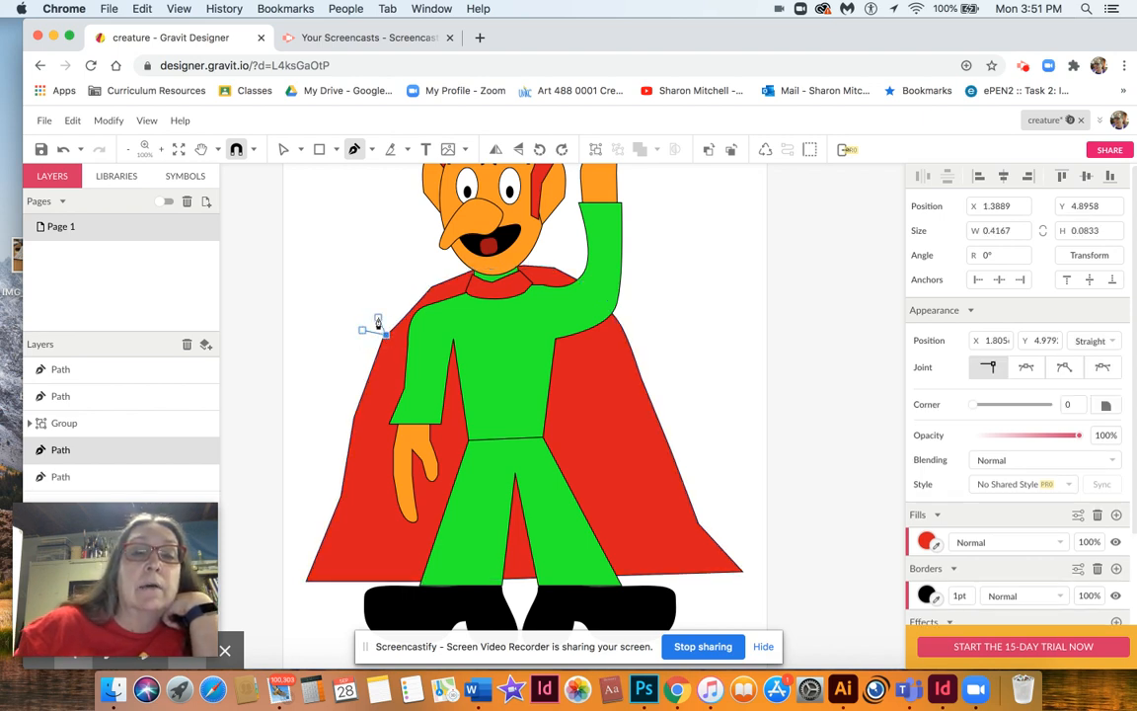
key(BackSpace)
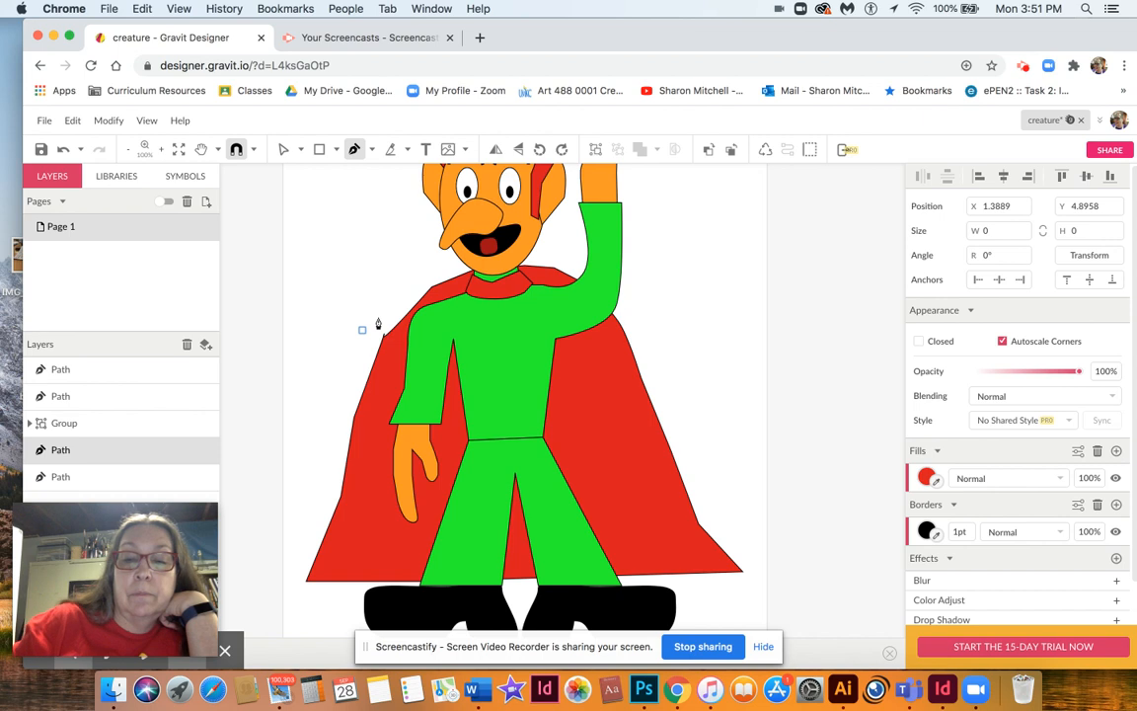
key(BackSpace)
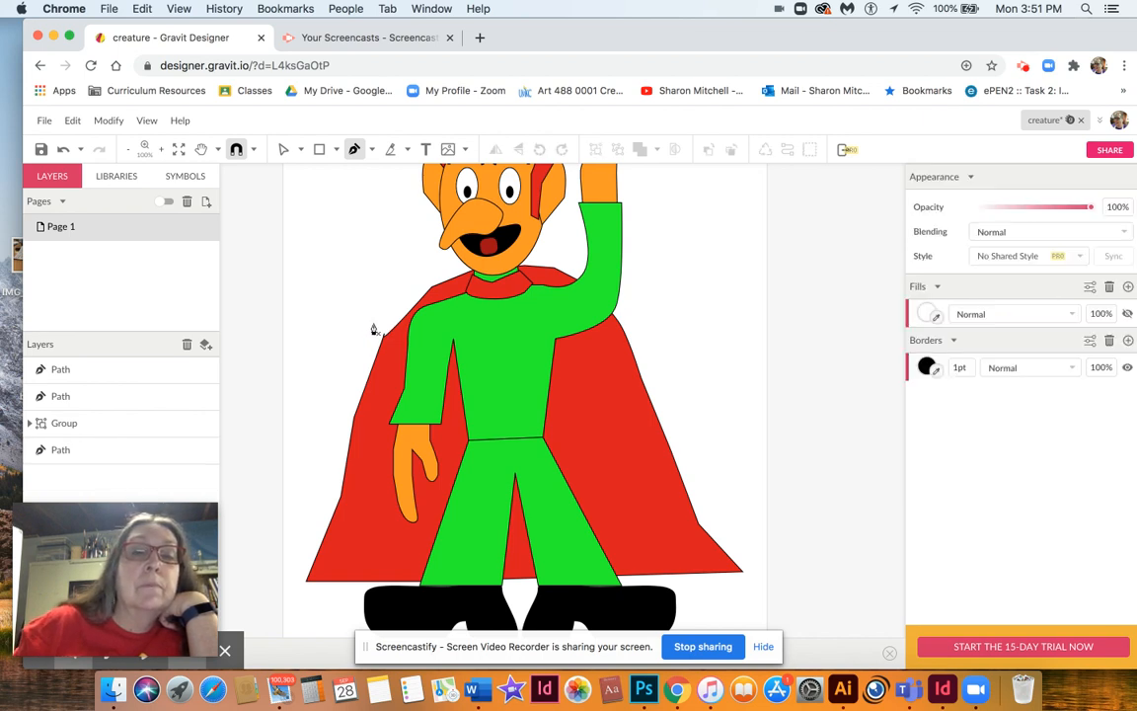
Step: Reposition the curved shoulder anchor to about X 1.75, Y 4.94 in and angle its handles along the cape's edge for a smooth curve
key(v)
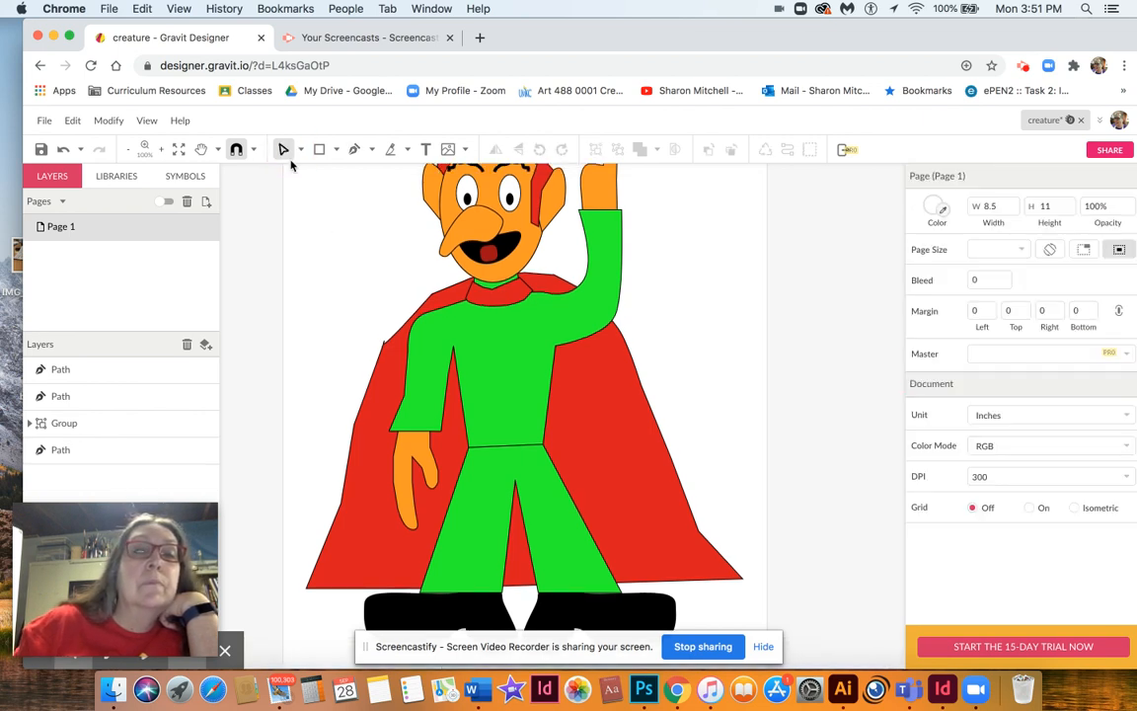
click(388, 348)
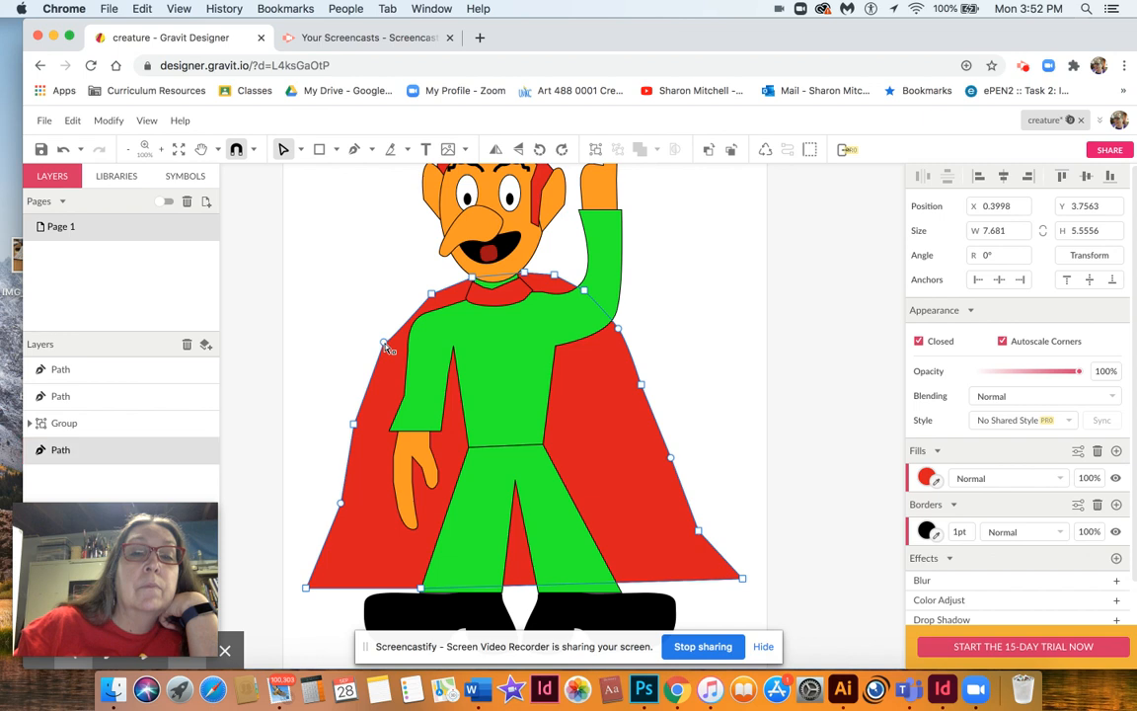
click(383, 346)
click(381, 353)
click(381, 353)
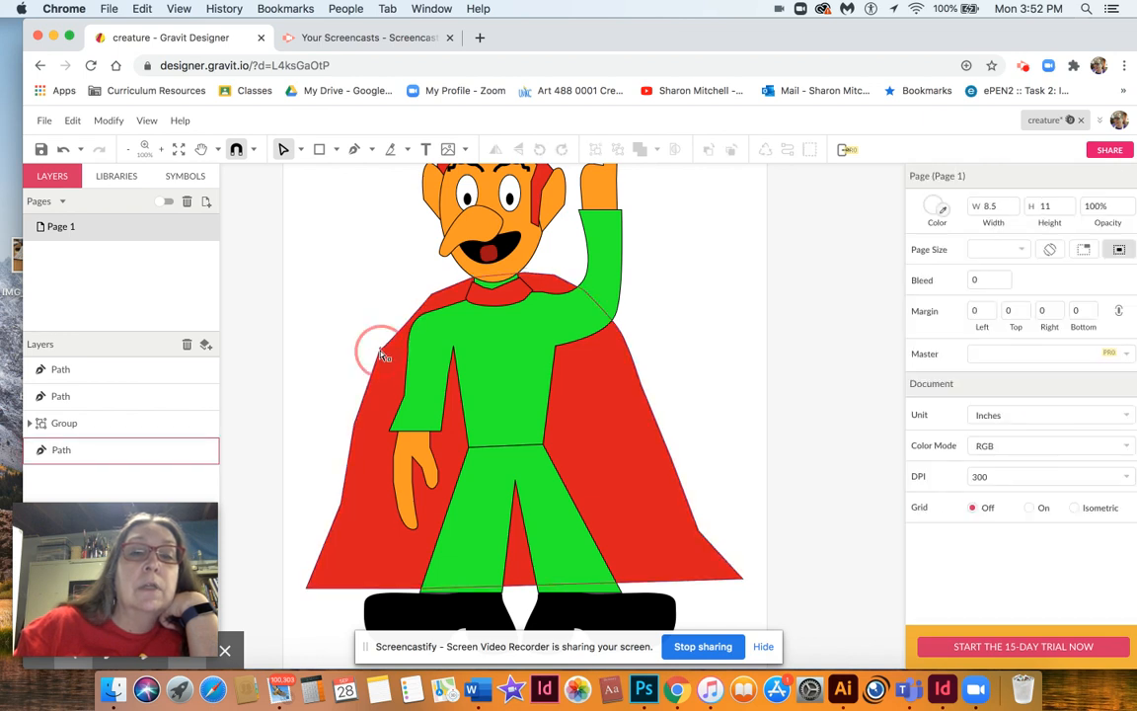
click(382, 338)
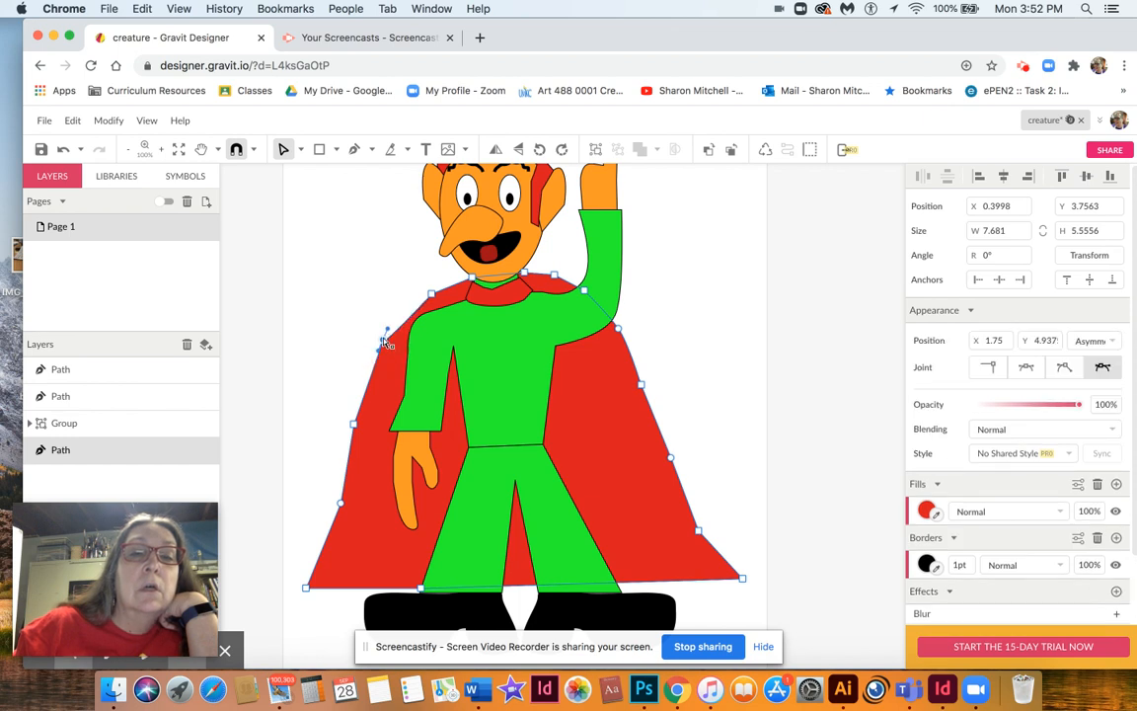
mouse_move(390, 335)
mouse_down()
mouse_move(376, 333)
mouse_move(373, 350)
mouse_up()
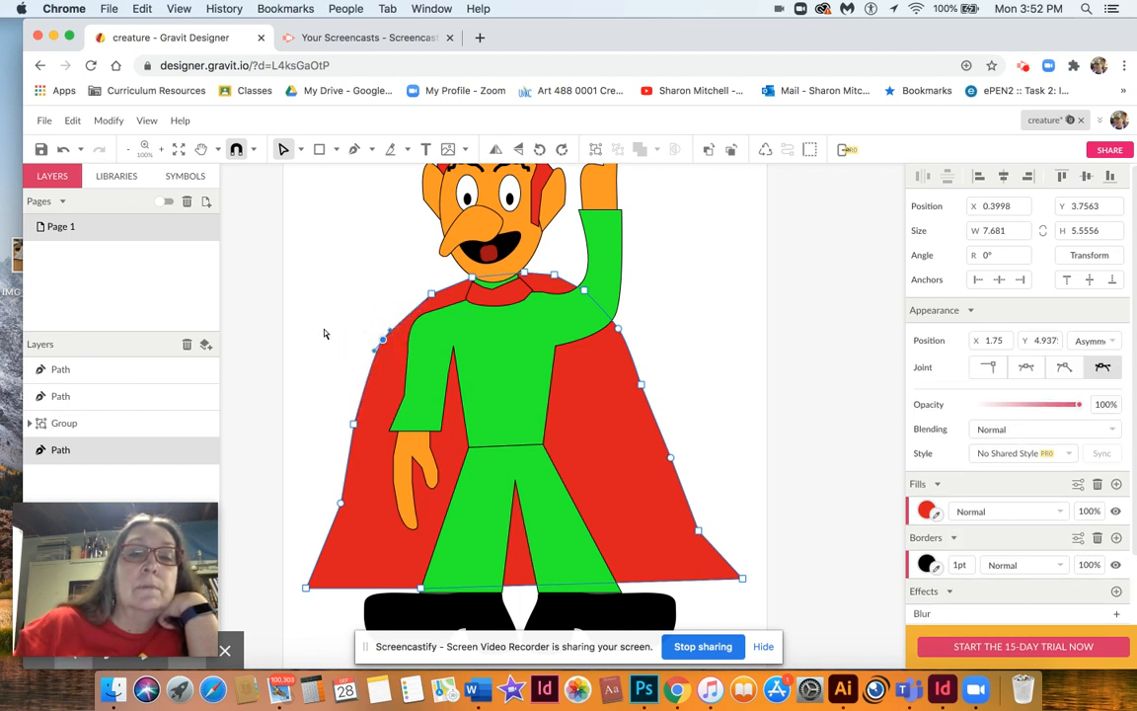
click(336, 339)
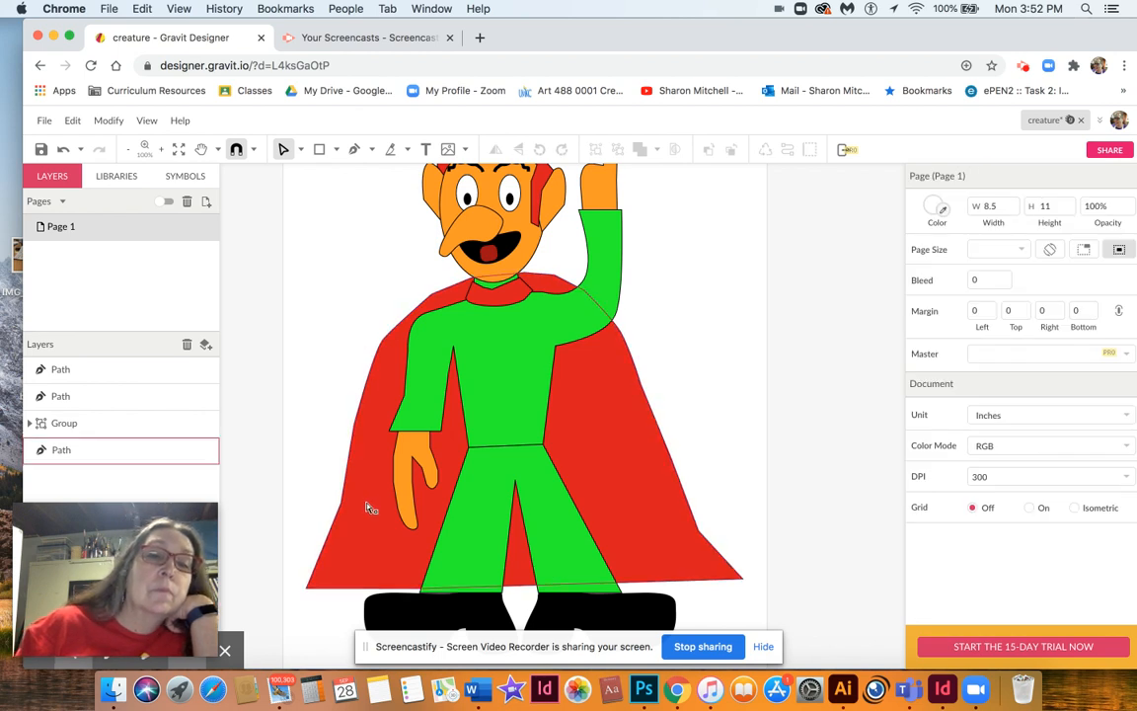
Step: Try to round the cape's anchor at about X 2.61, Y 4.14 in, above the lowered arm, and undo the changes
click(435, 301)
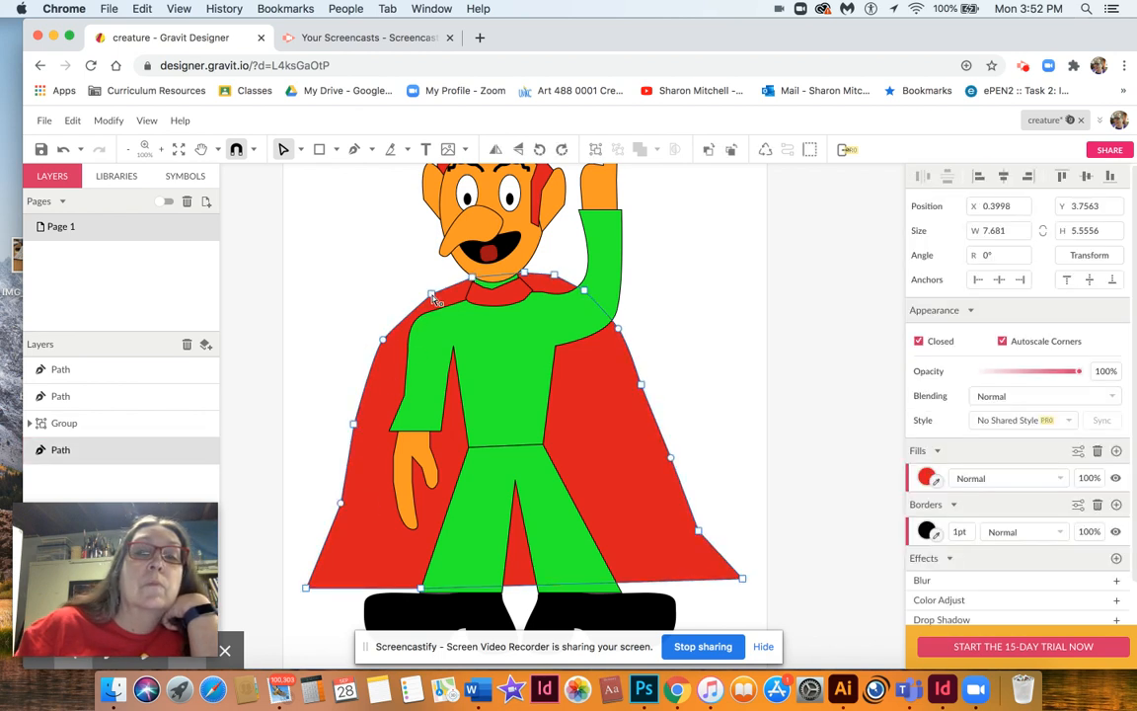
key(p)
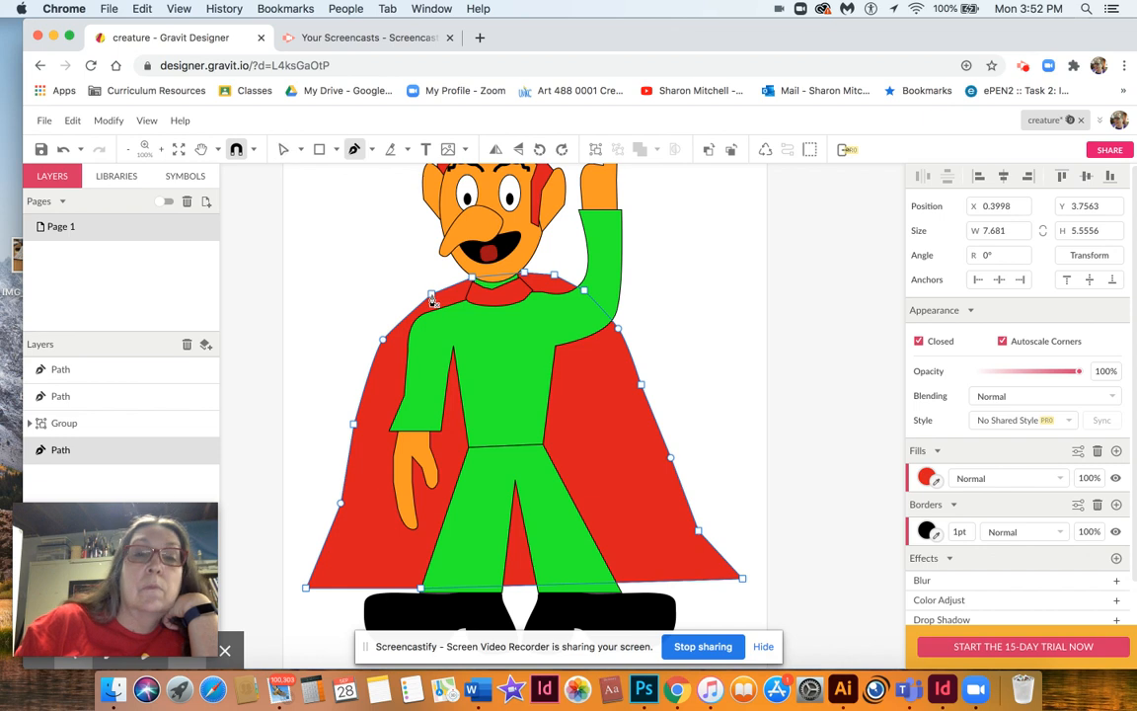
click(434, 293)
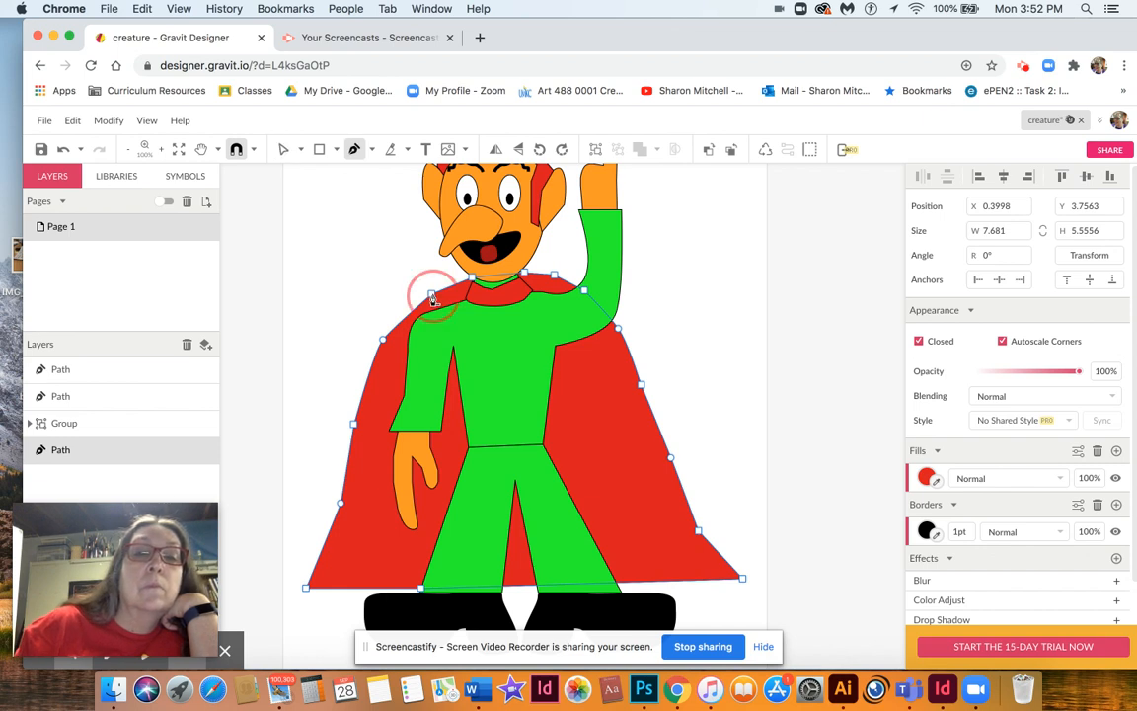
drag(439, 288, 442, 289)
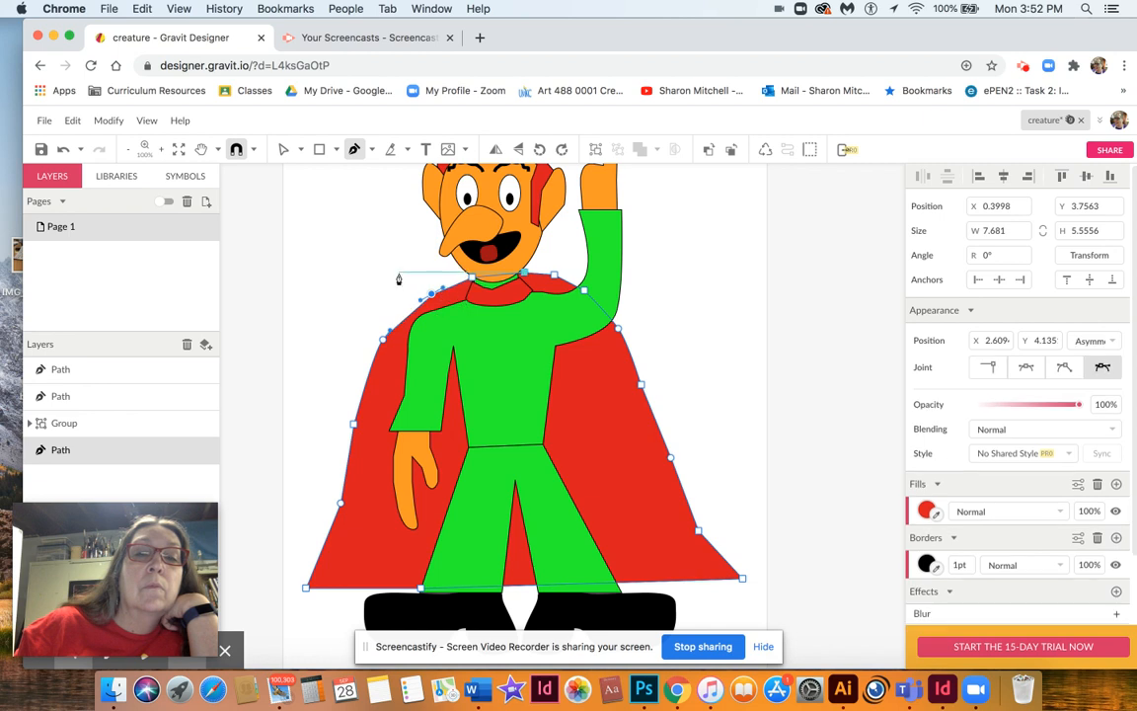
click(398, 273)
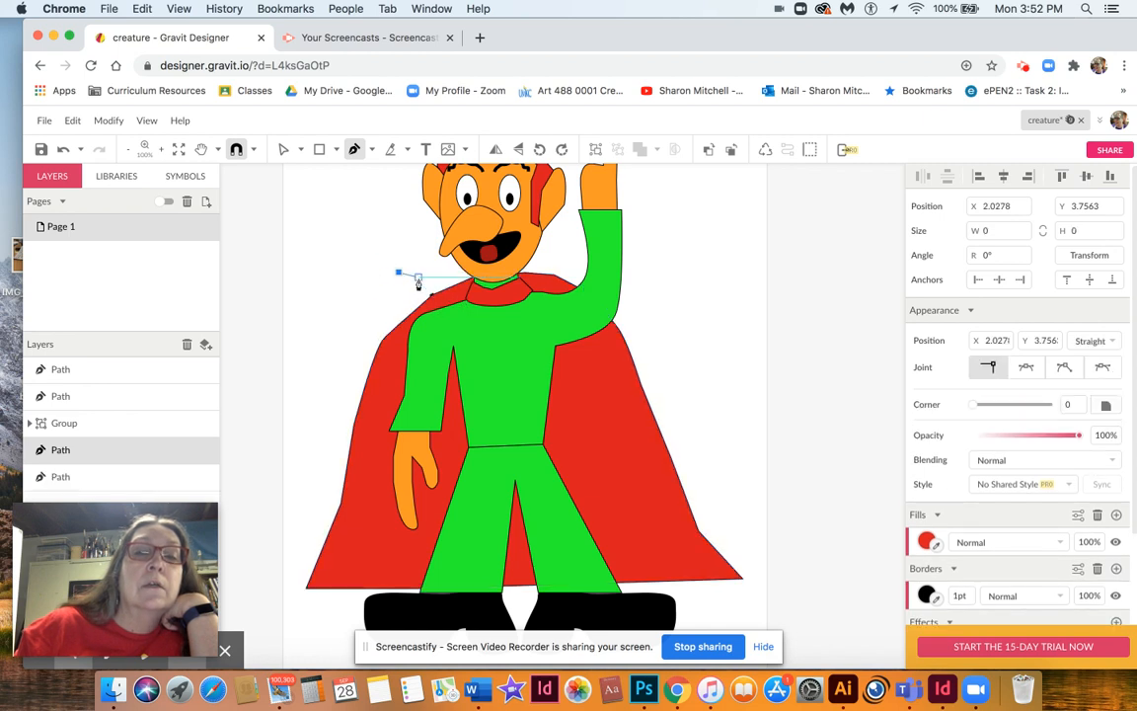
click(62, 149)
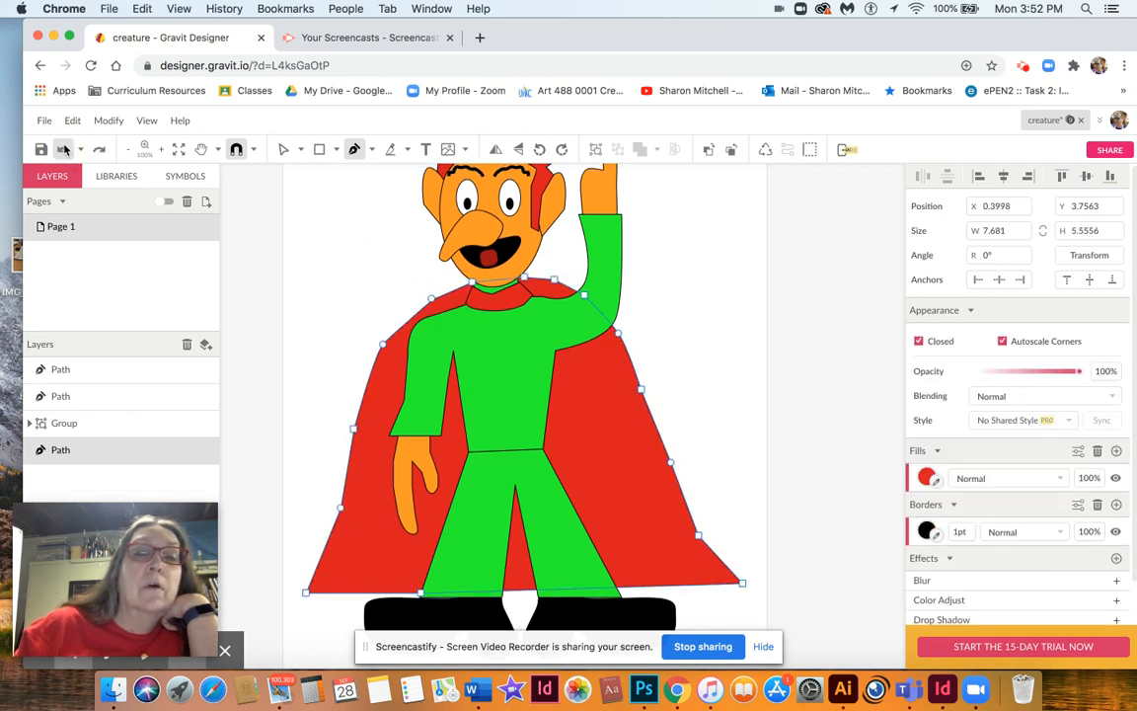
click(63, 149)
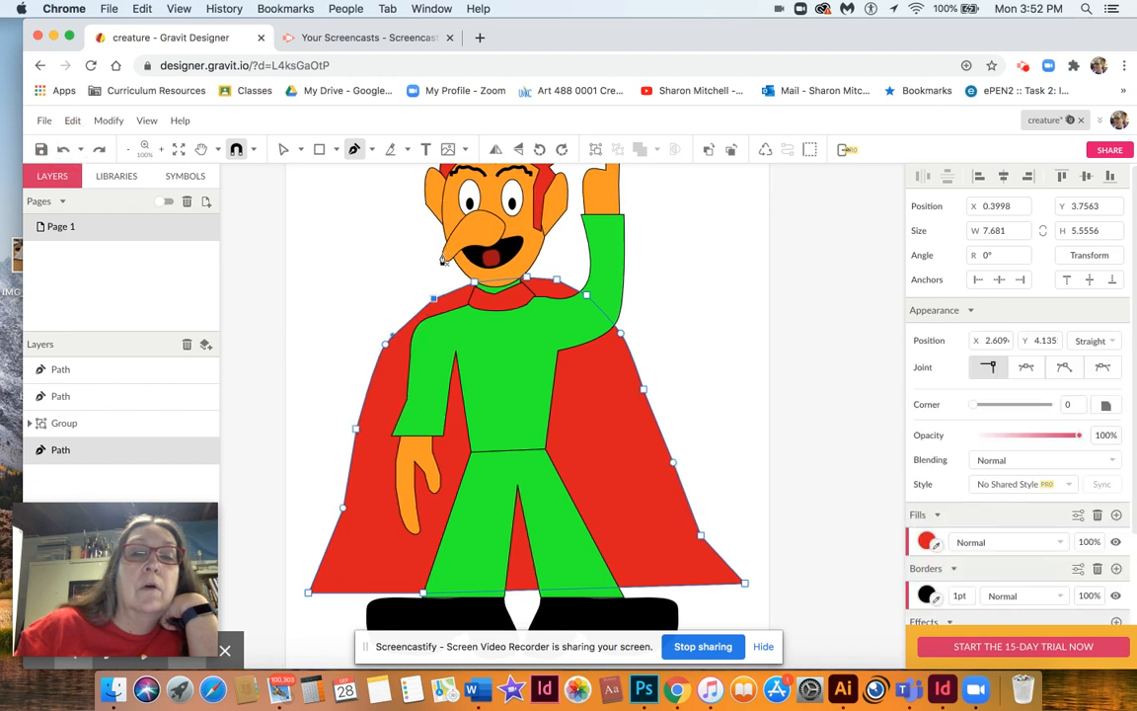
Step: Curve the cape's anchor at about X 2.61, Y 4.14 in, above the lowered arm, and discard the stray path
click(284, 149)
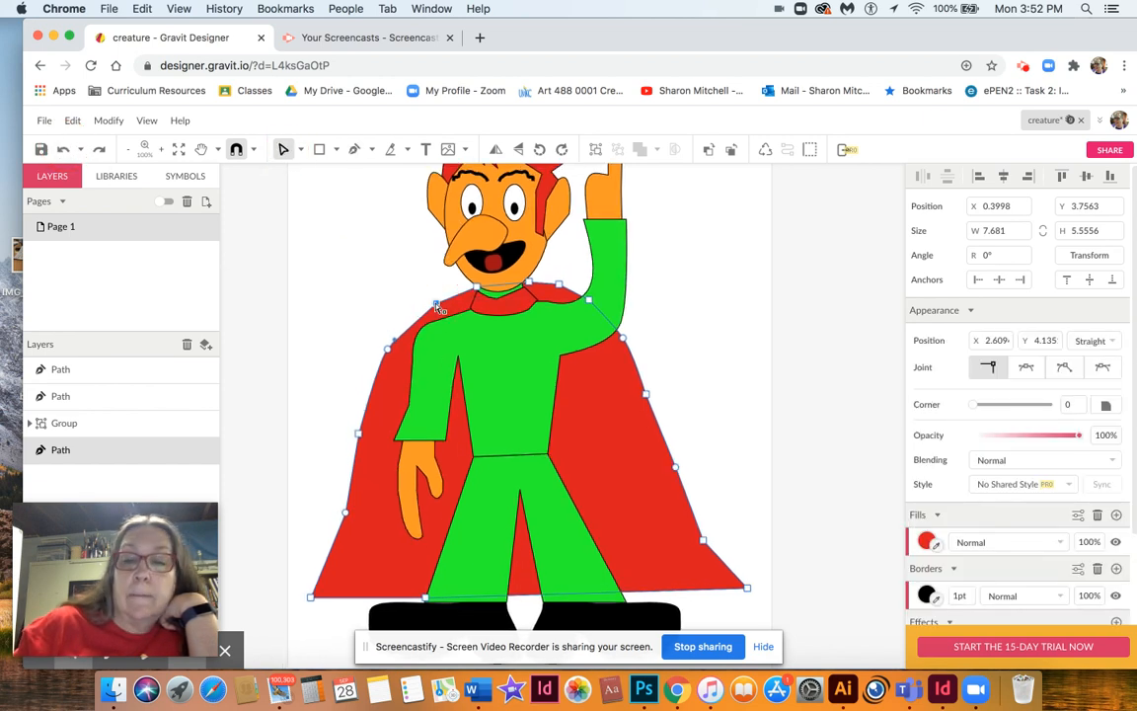
key(p)
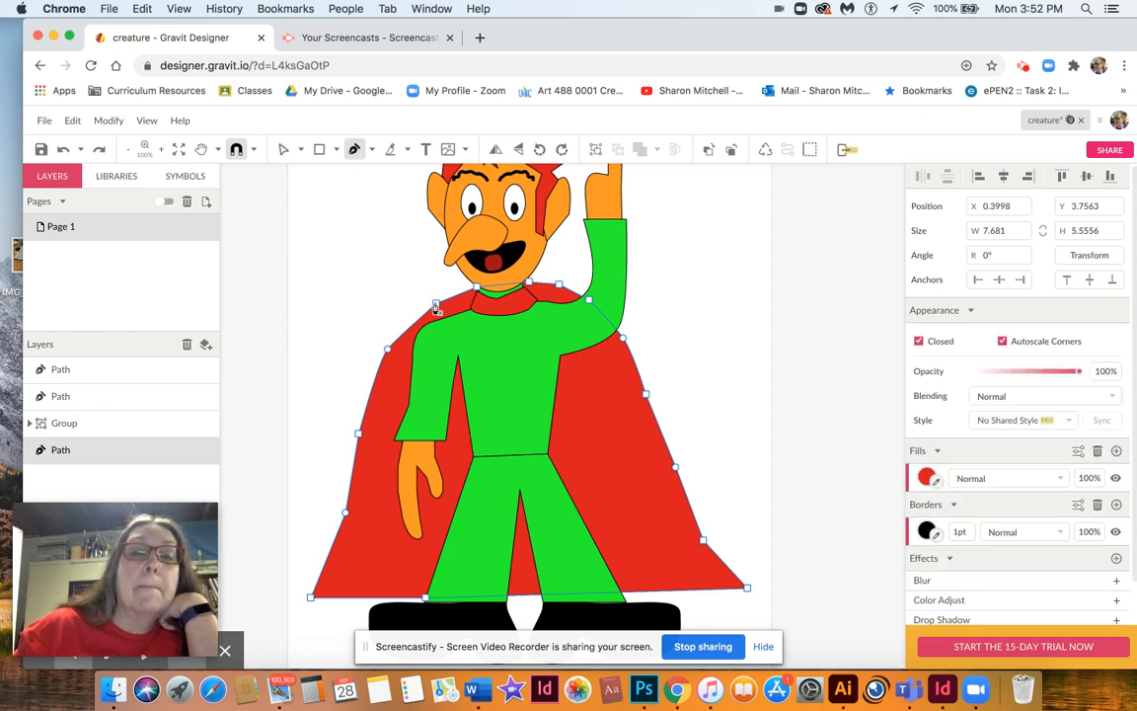
click(435, 304)
click(403, 285)
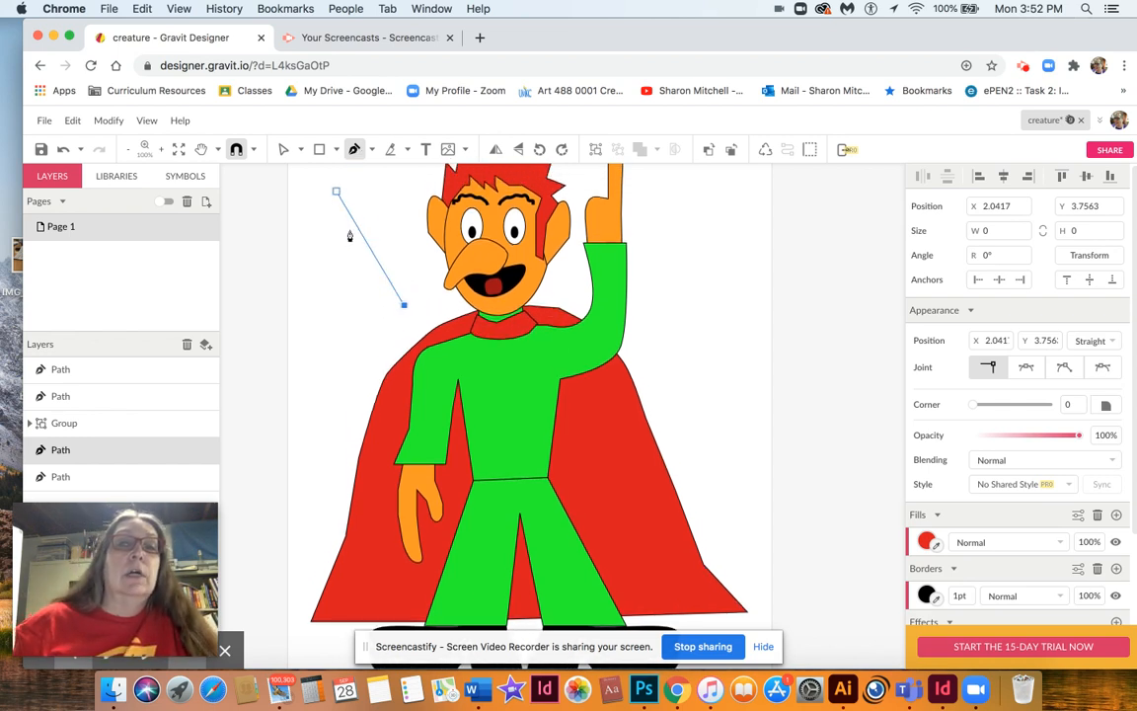
key(Escape)
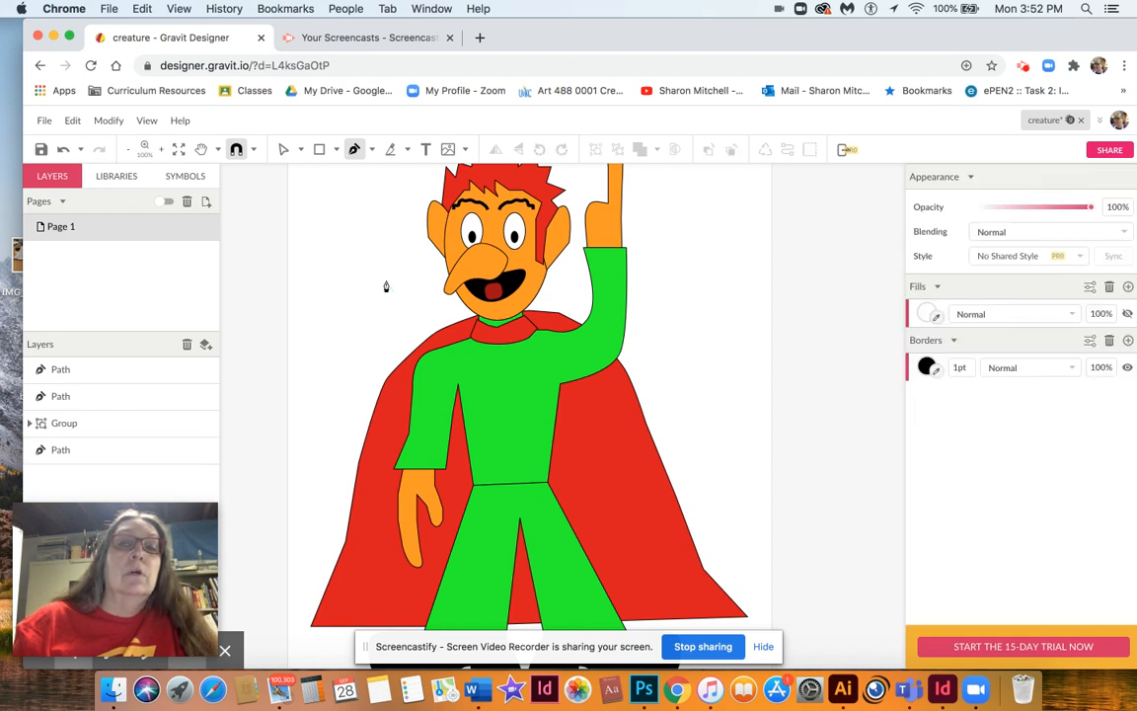
click(284, 149)
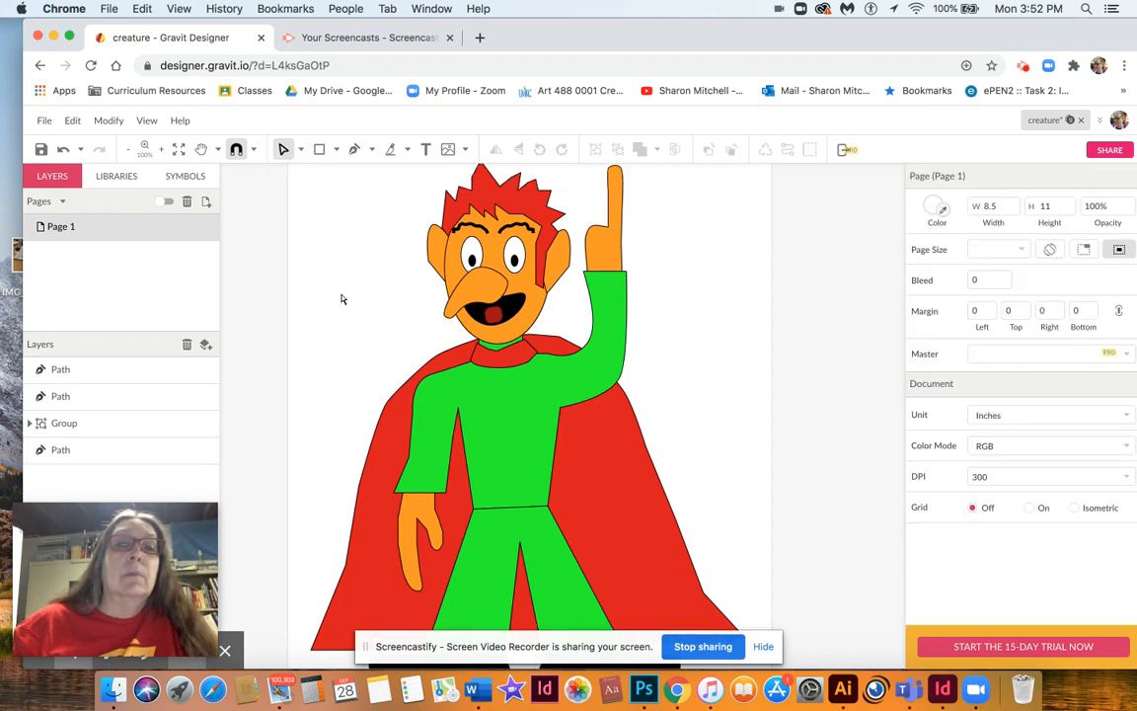
Step: Try to adjust the cape's anchor between the neck and raised arm, and undo the stray path and handle change
click(564, 343)
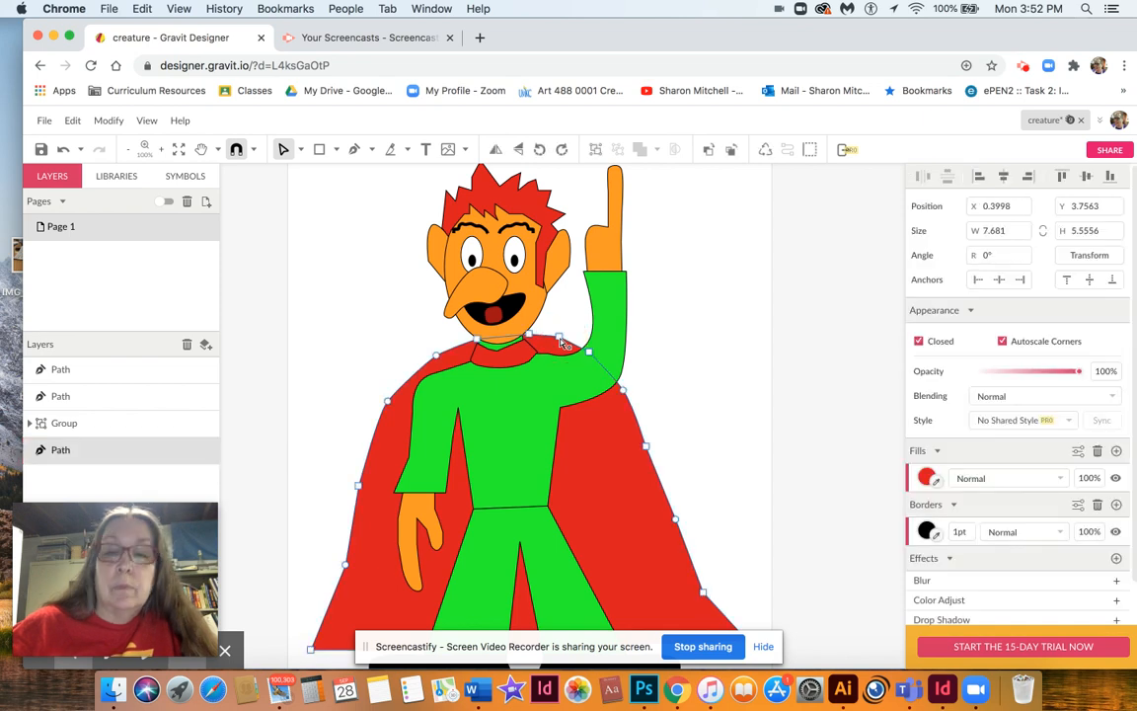
double_click(569, 341)
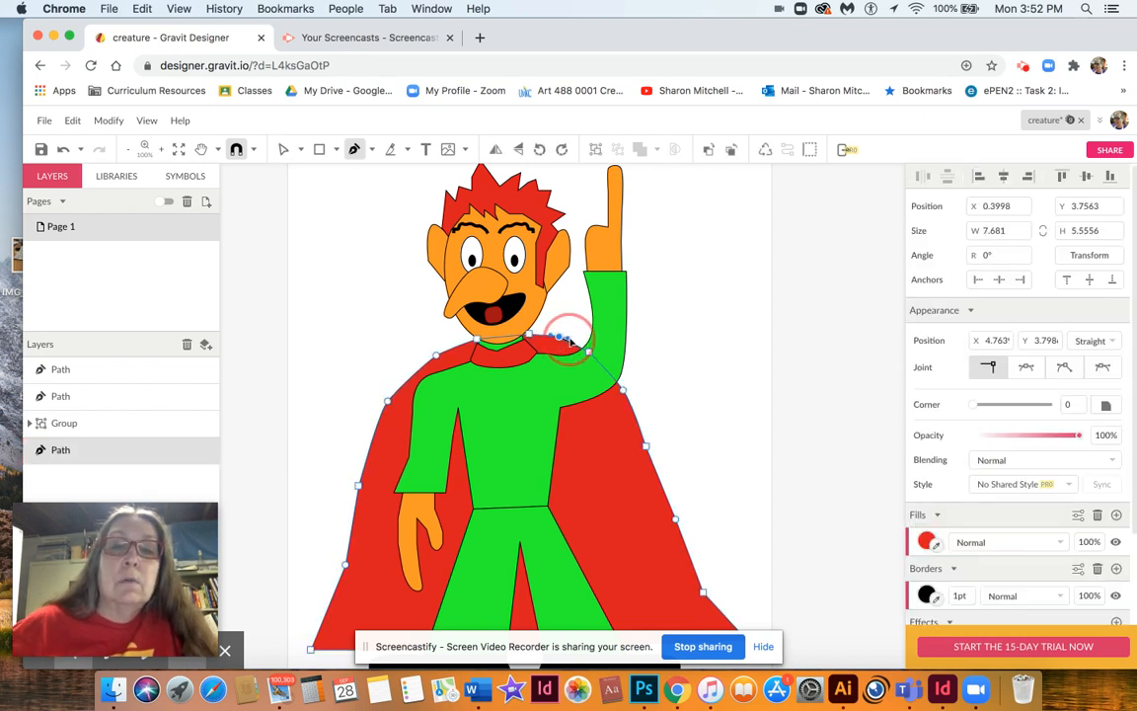
click(662, 350)
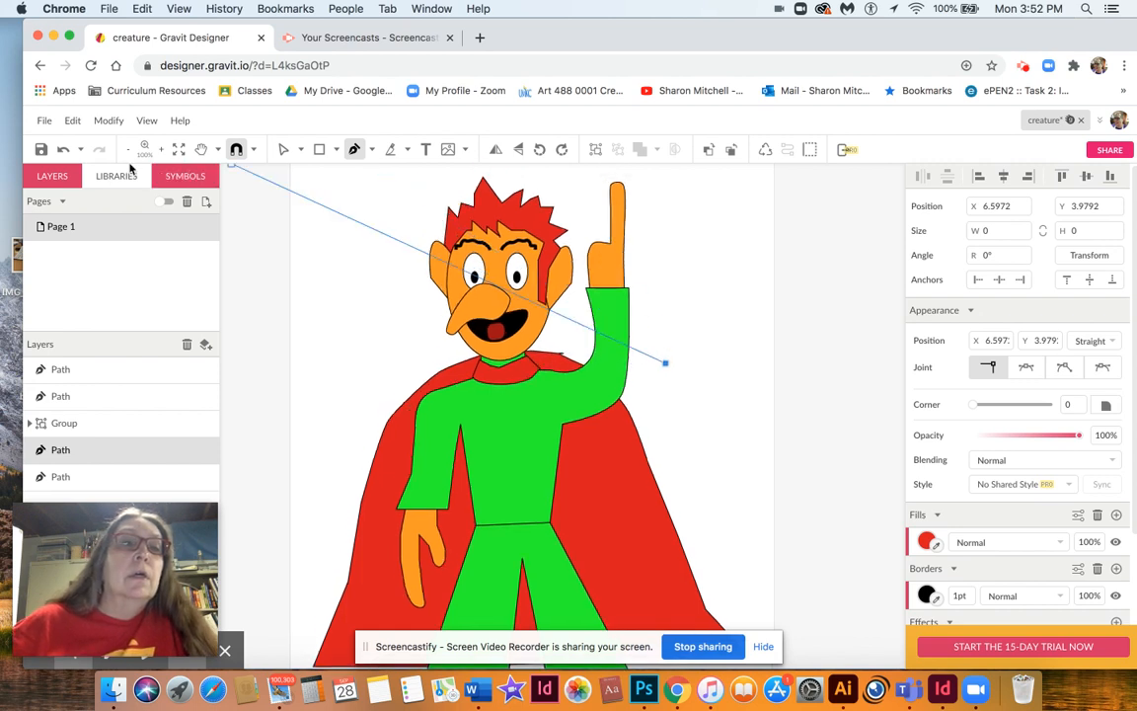
click(62, 150)
click(63, 151)
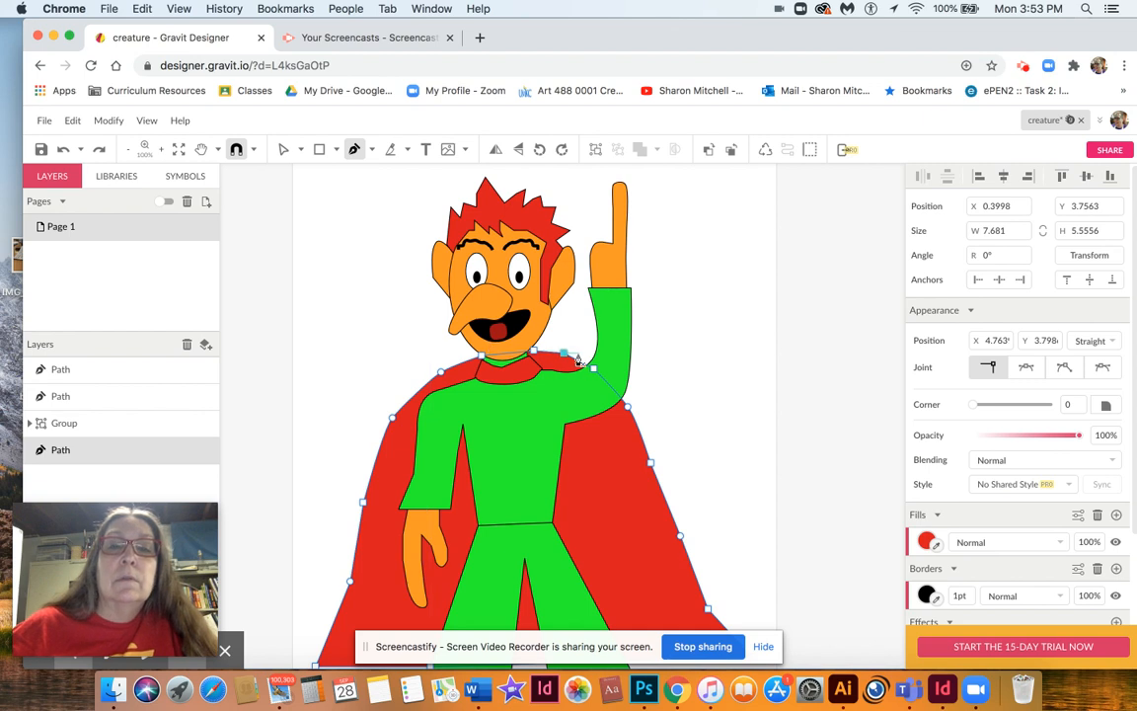
Step: Convert the cape's top-edge anchor at about X 4.76, Y 3.80 in to an asymmetric curve point and adjust its handles
click(284, 149)
scroll(357, 311, down, 3)
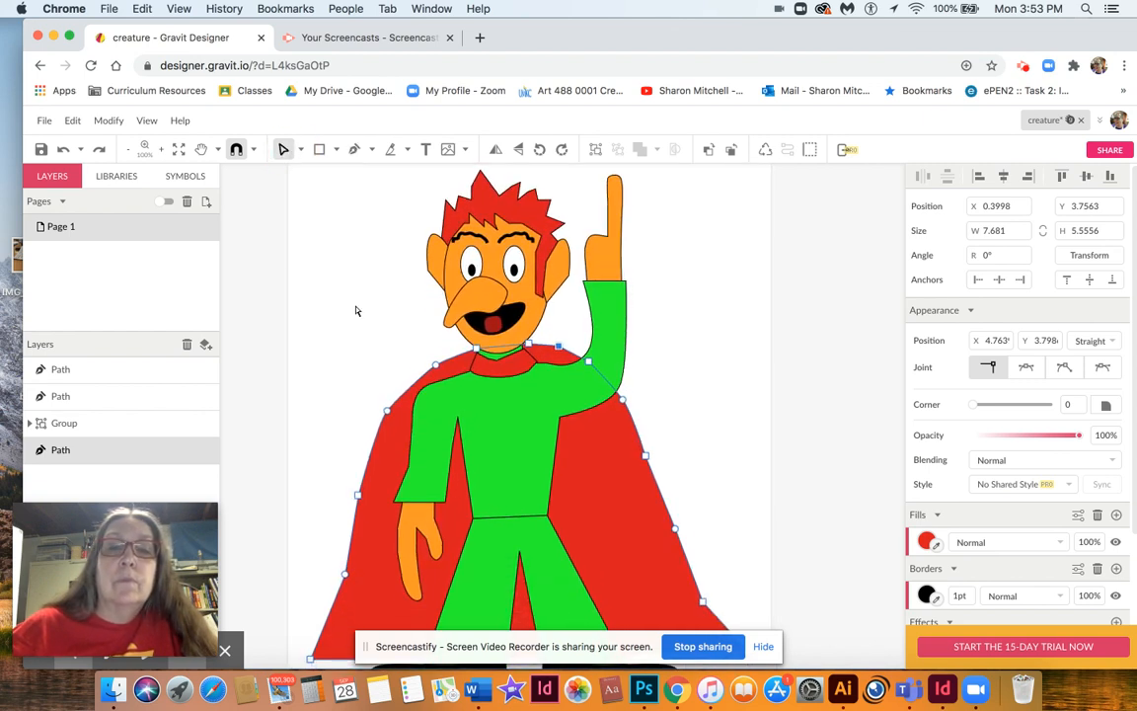
click(571, 332)
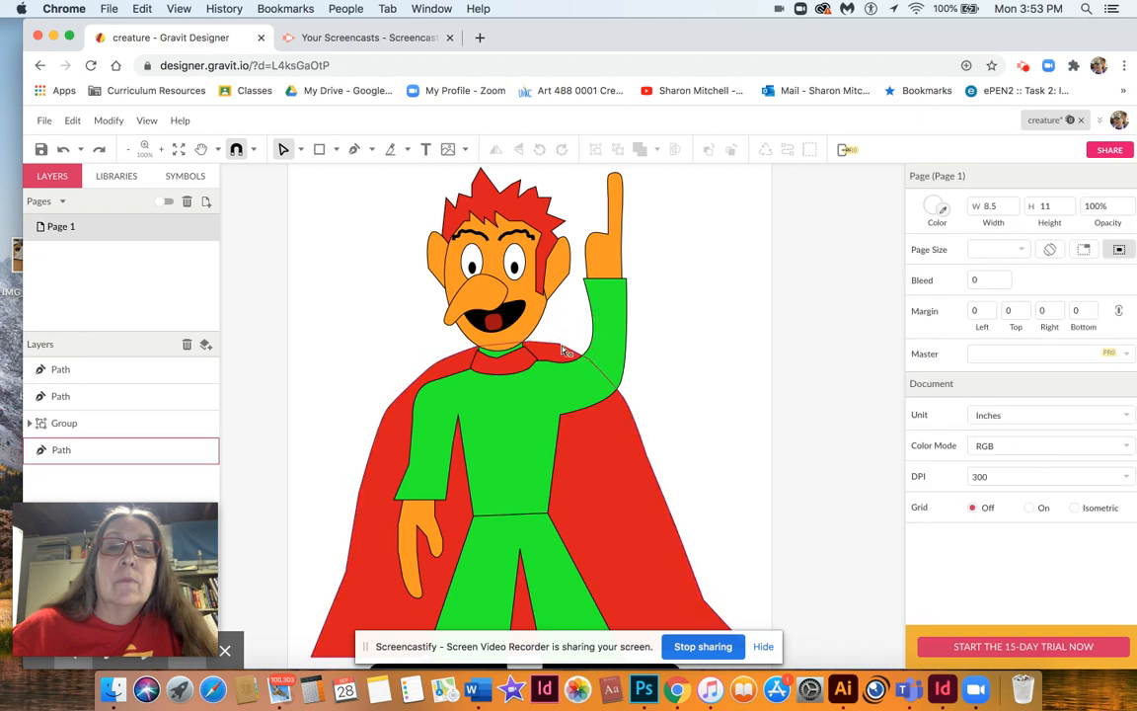
click(564, 350)
click(559, 348)
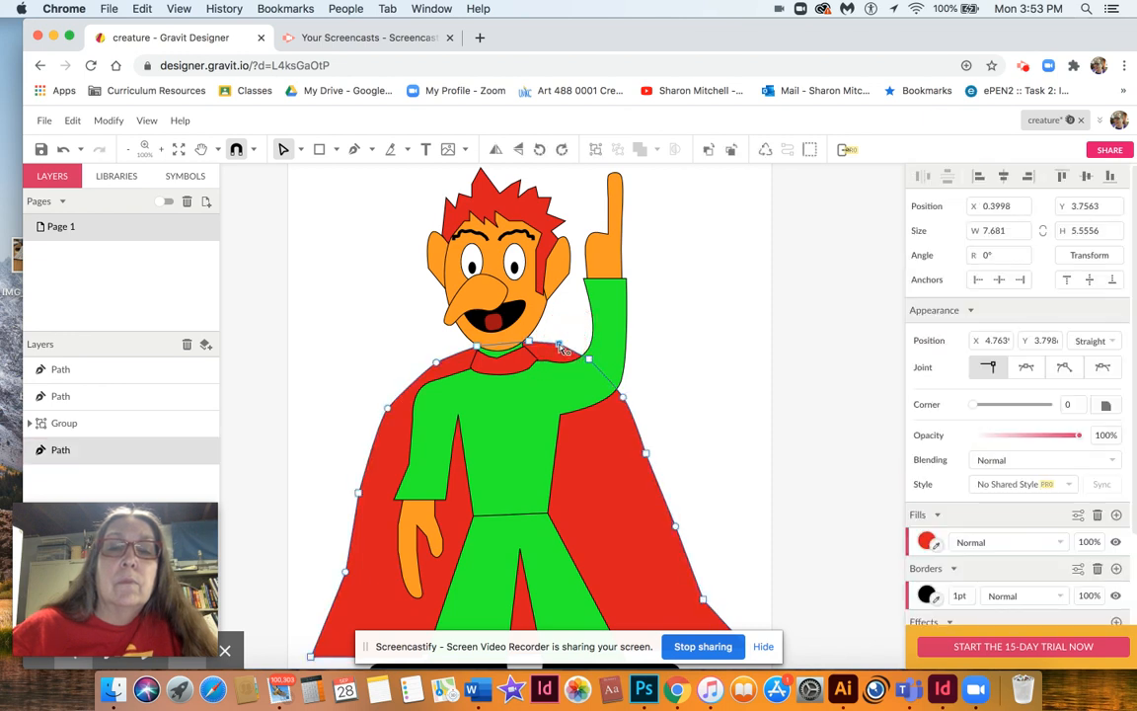
key(p)
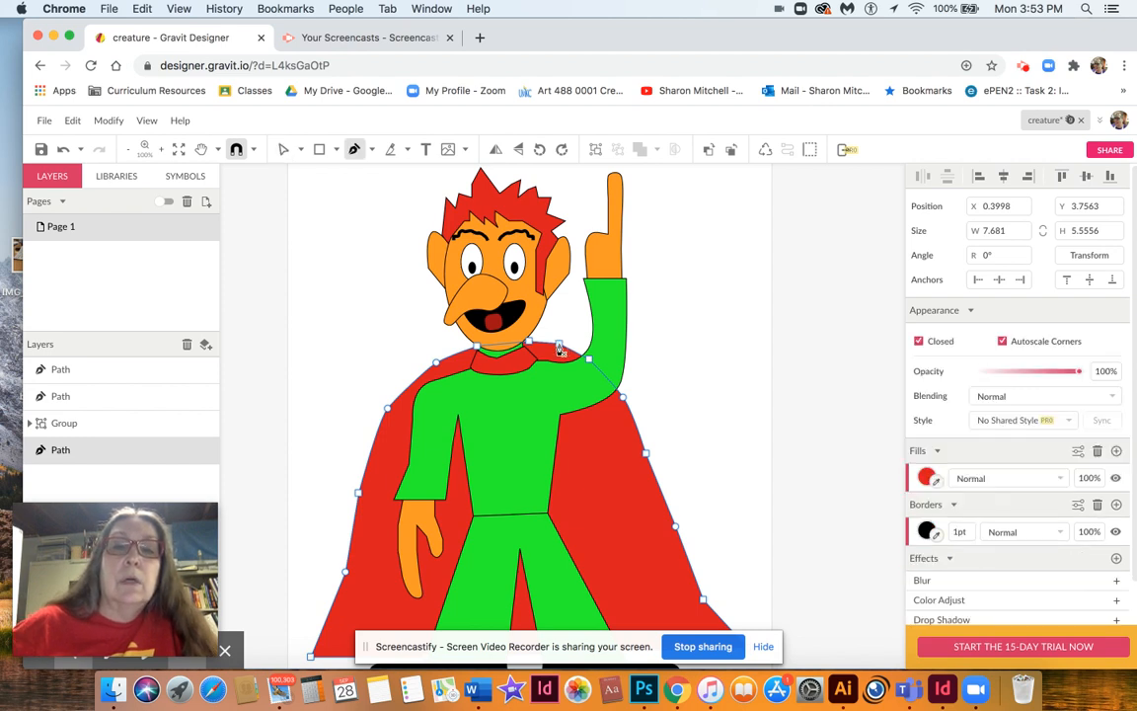
click(559, 345)
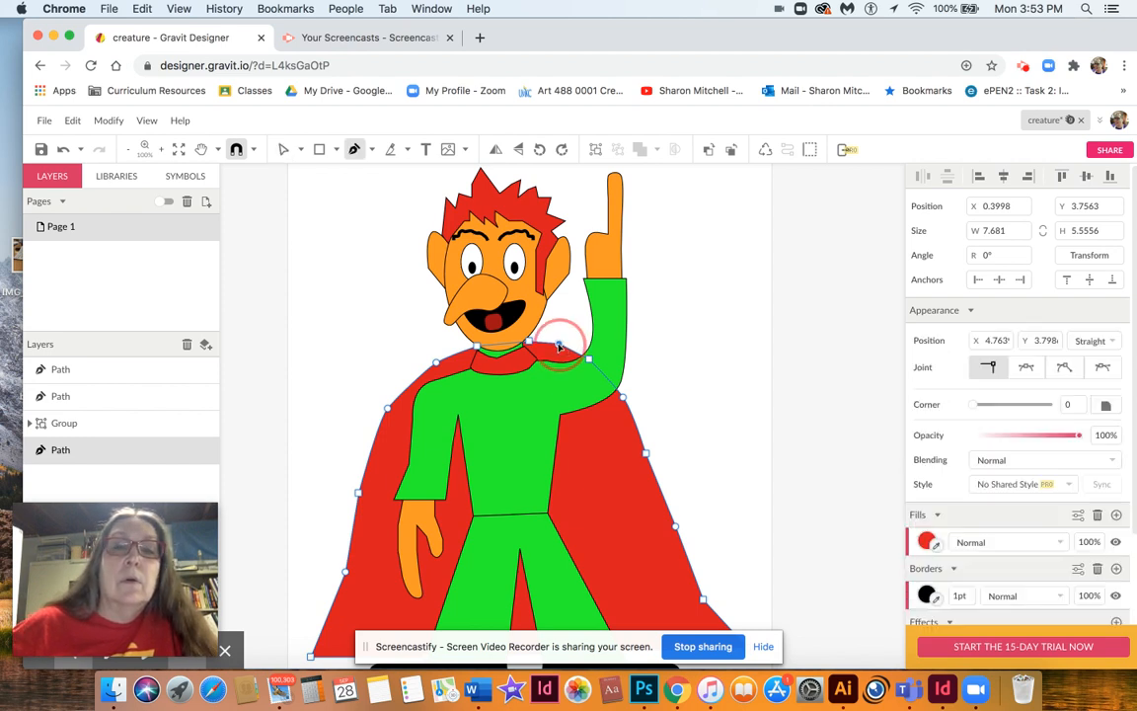
drag(546, 333, 545, 341)
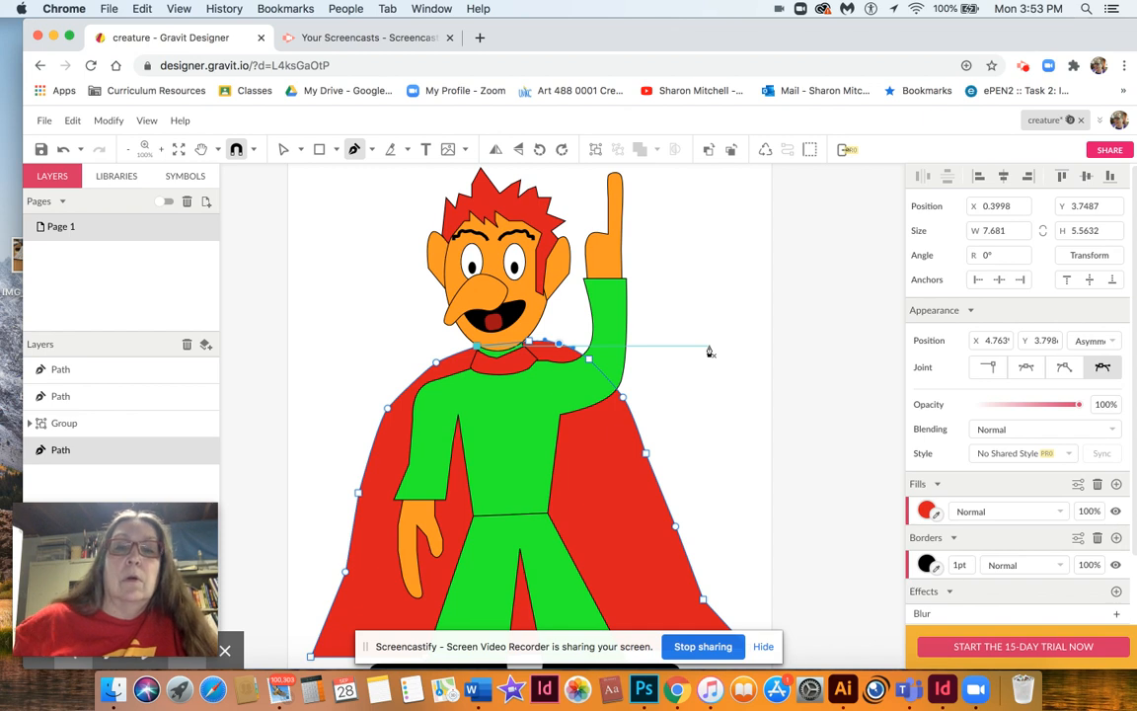
Step: Remove the cape's curved anchor between the neck and raised arm and deselect the cape
key(Escape)
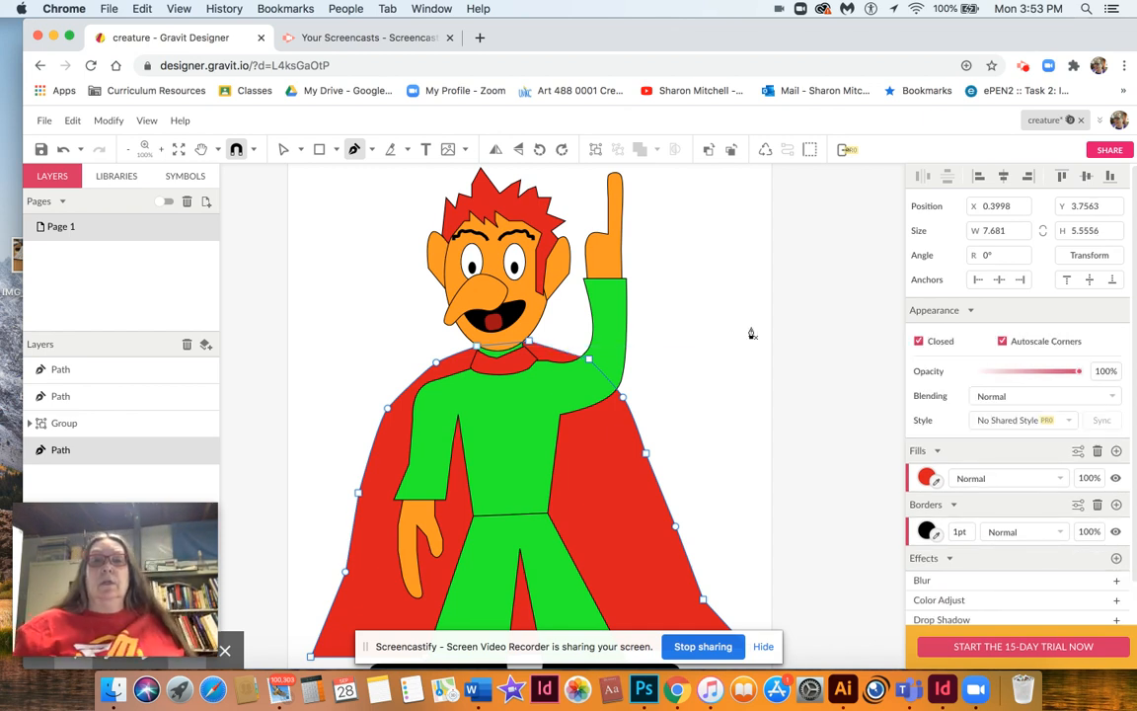
click(282, 149)
click(369, 270)
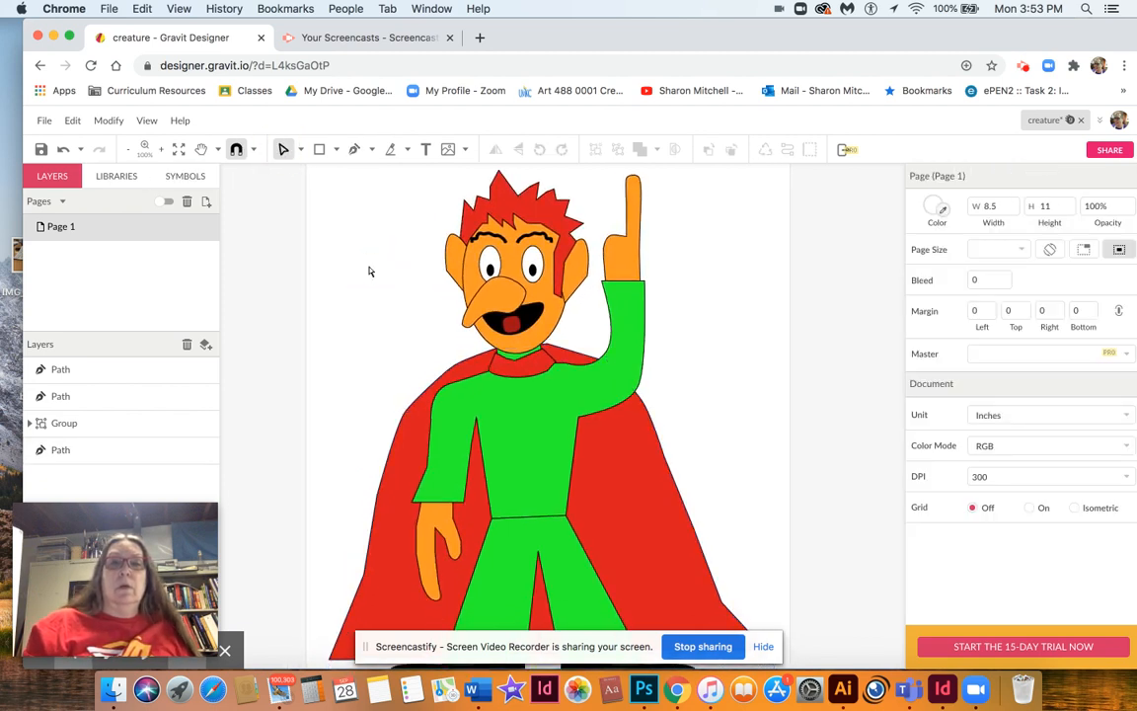
Step: Select the whole cape and change its fill to a linear gradient from red #DD1414 to black #000000
scroll(369, 270, down, 5)
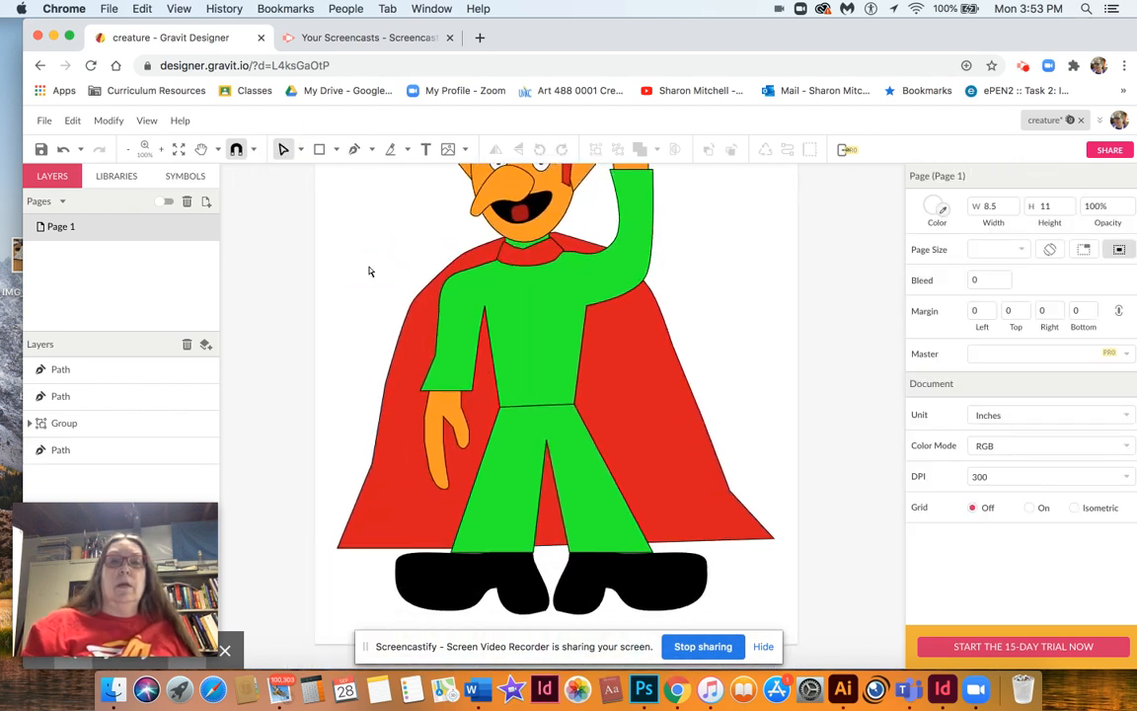
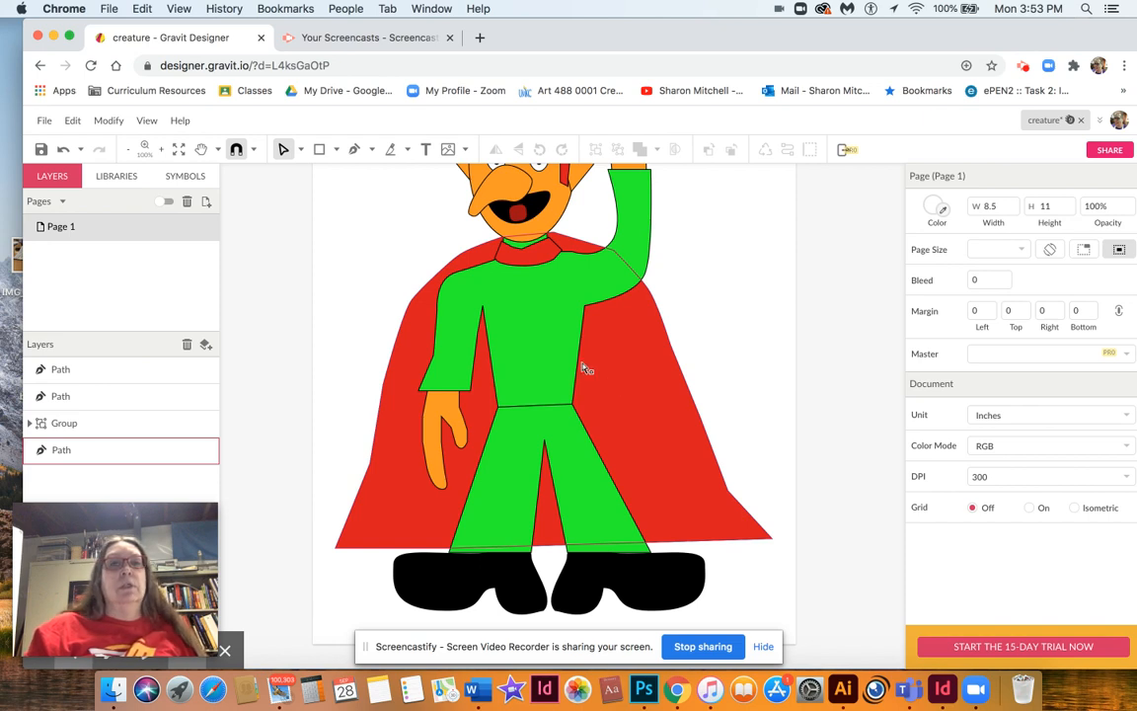
click(300, 149)
click(304, 172)
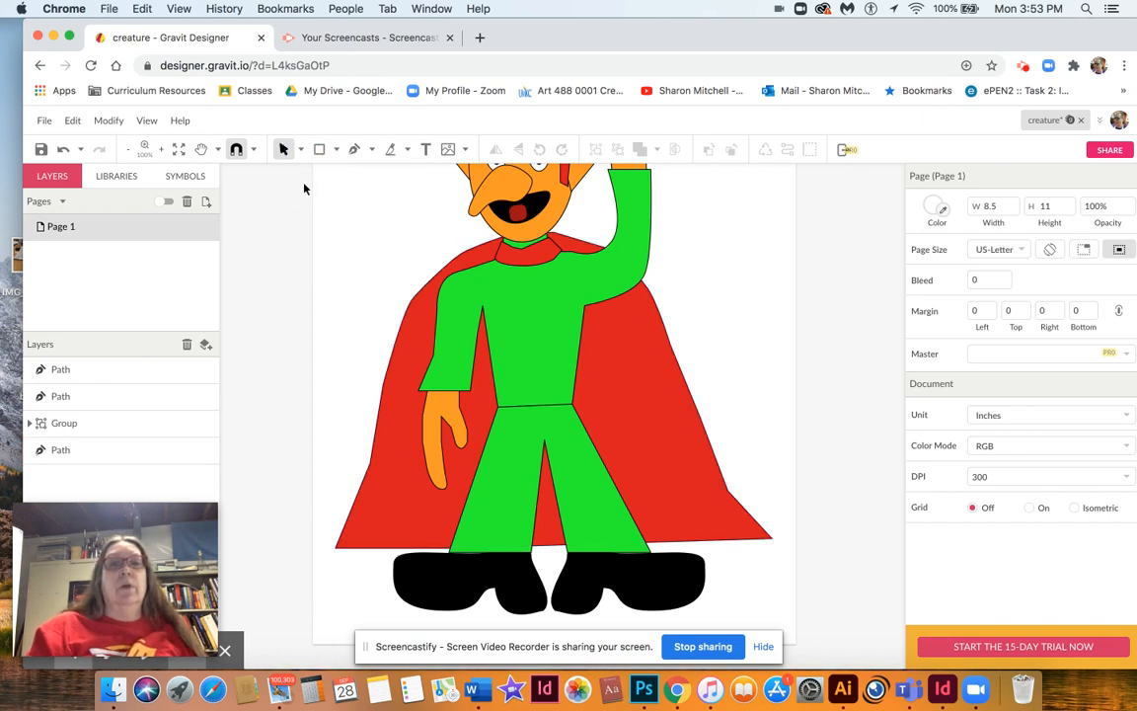
click(625, 392)
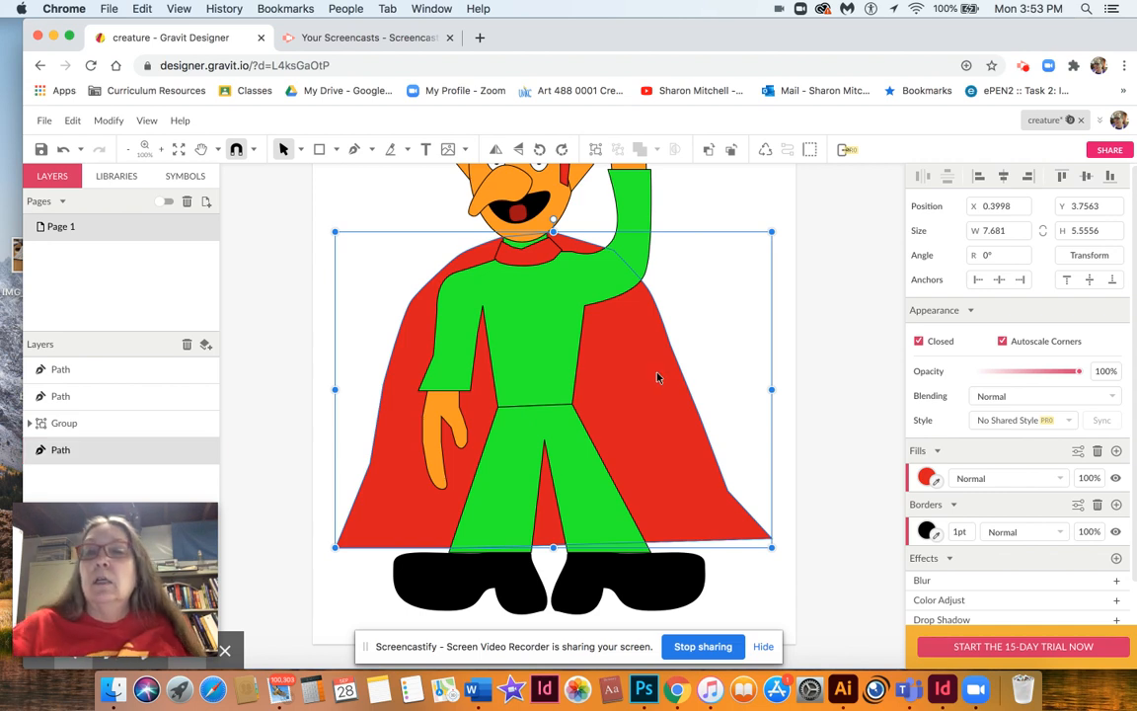
click(926, 478)
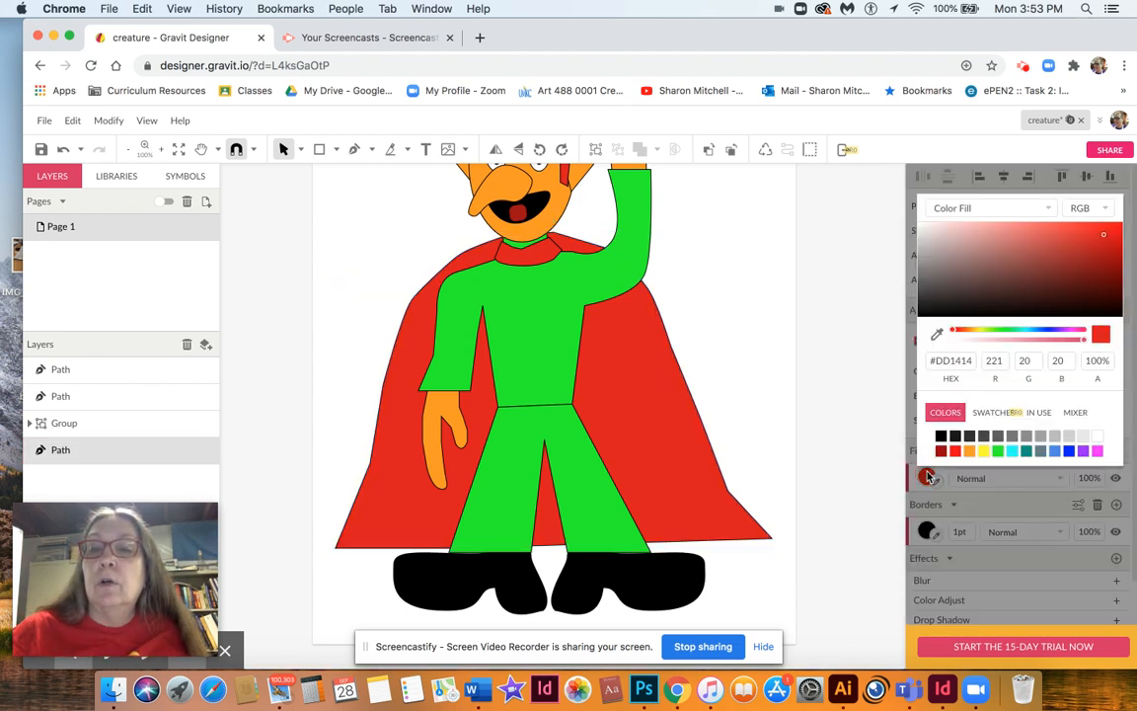
click(1048, 208)
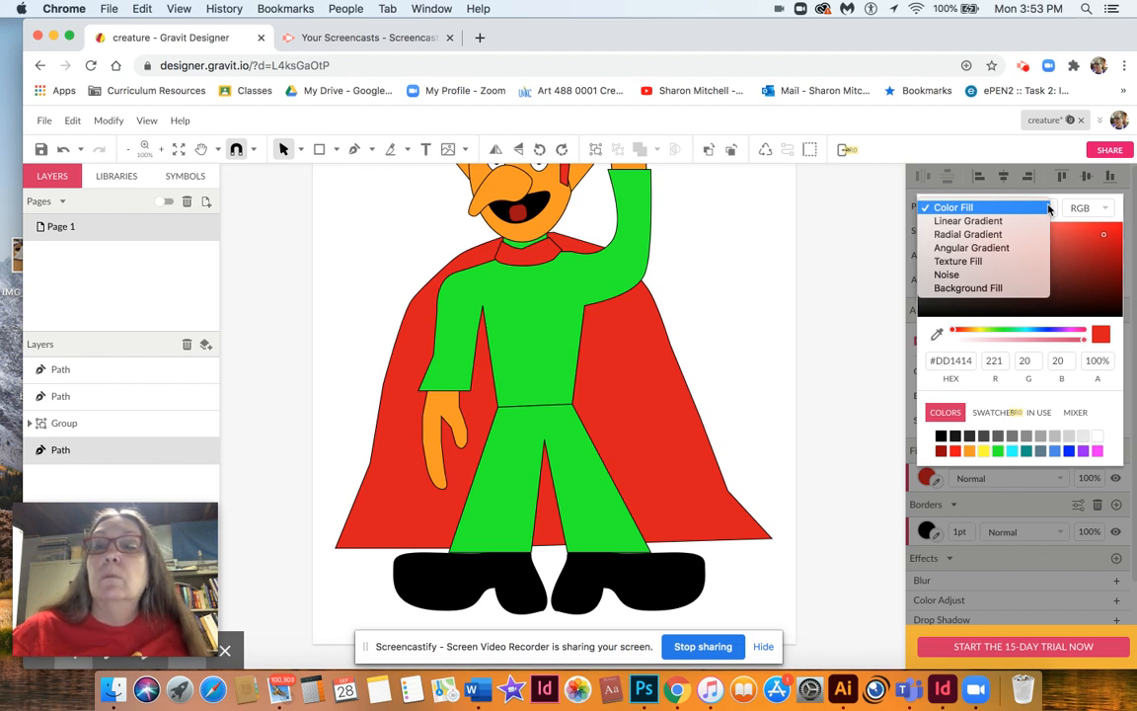
key(Escape)
click(993, 229)
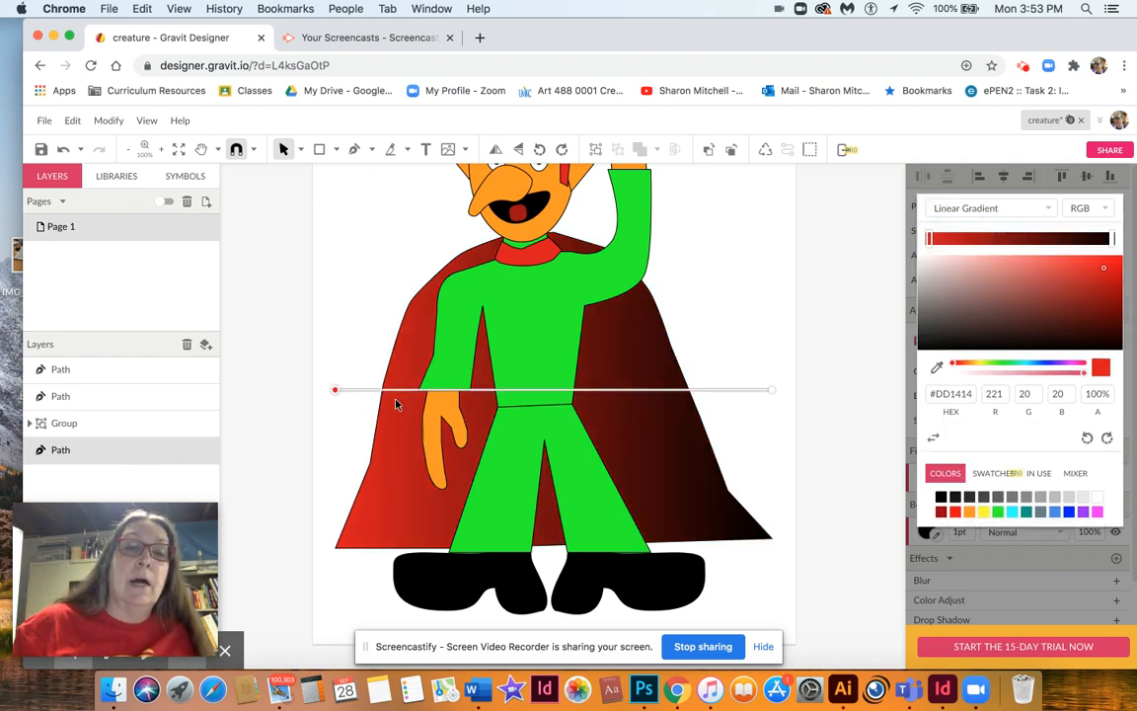
Step: Reorient the cape's gradient to run nearly vertically, with red just above the collar and black at the hem between the legs
drag(336, 390, 555, 227)
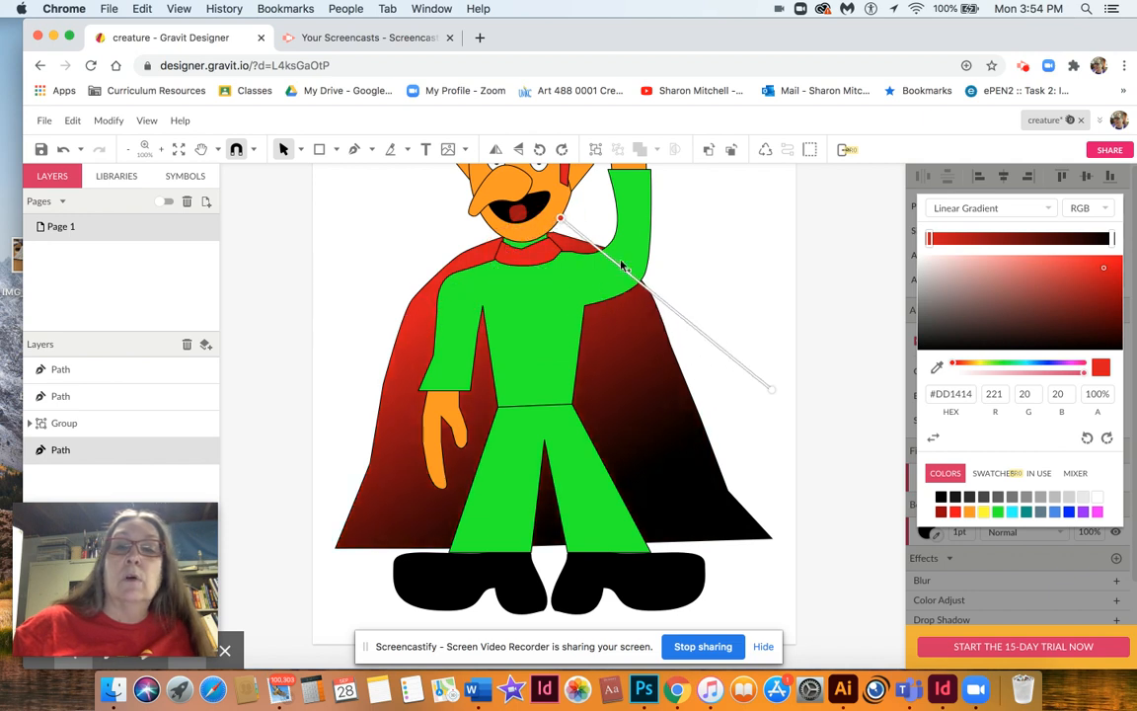
drag(774, 387, 553, 546)
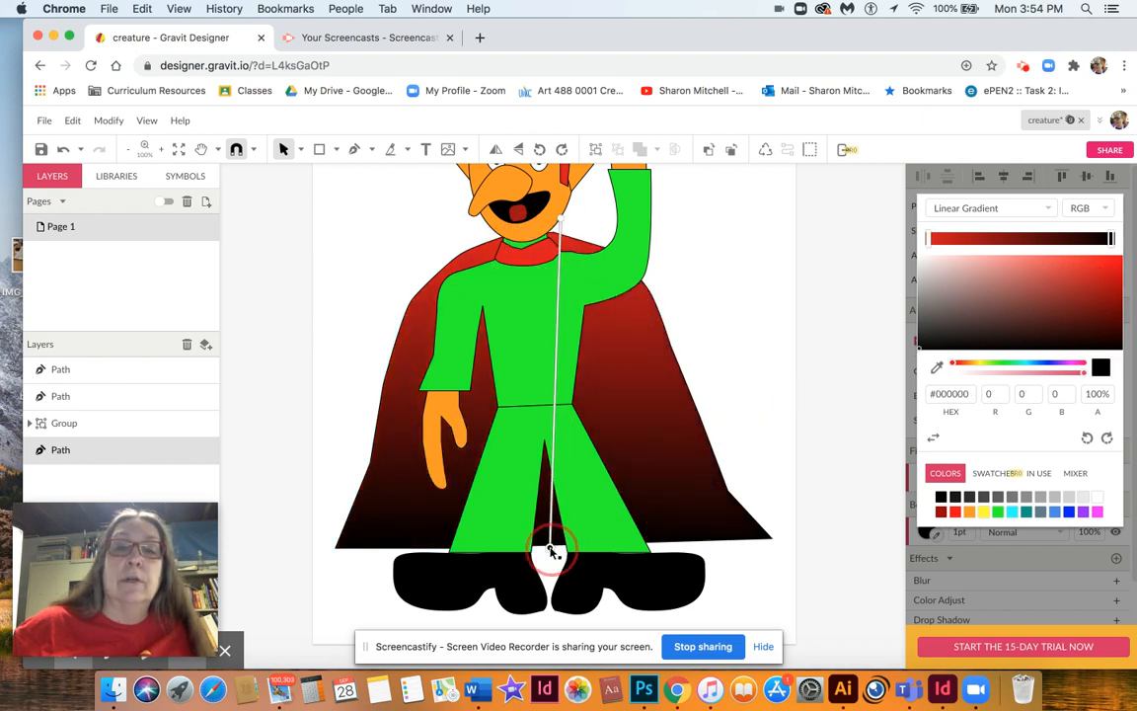
drag(556, 225, 536, 252)
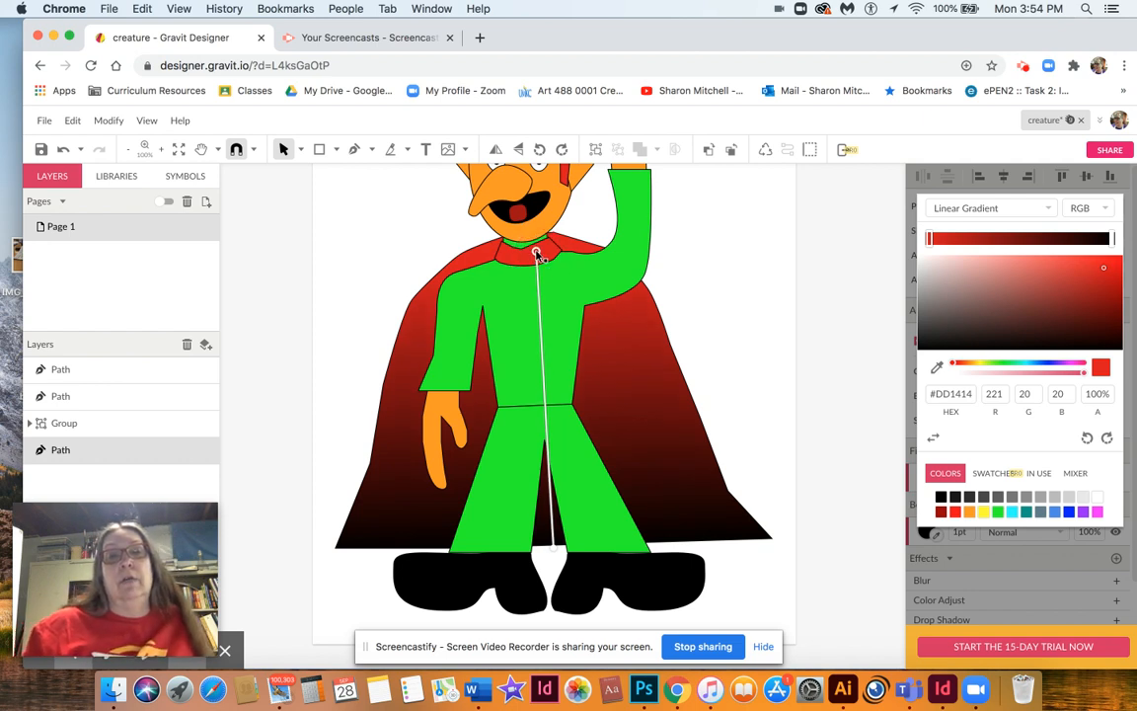
drag(538, 256, 535, 228)
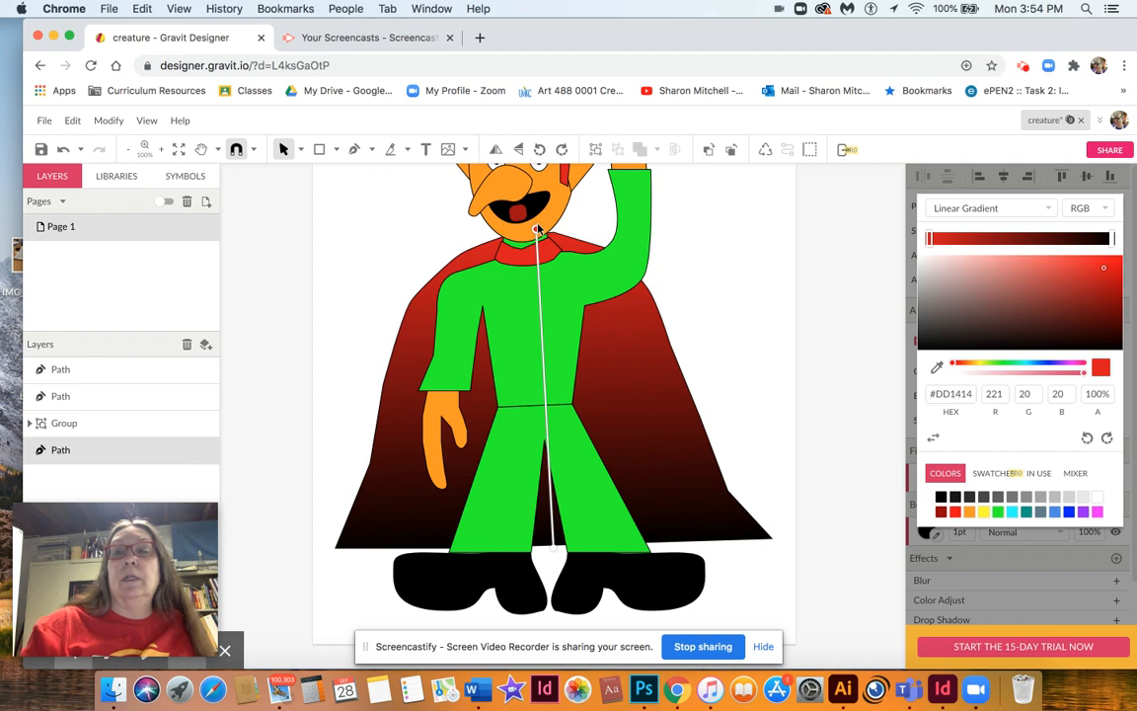
click(365, 229)
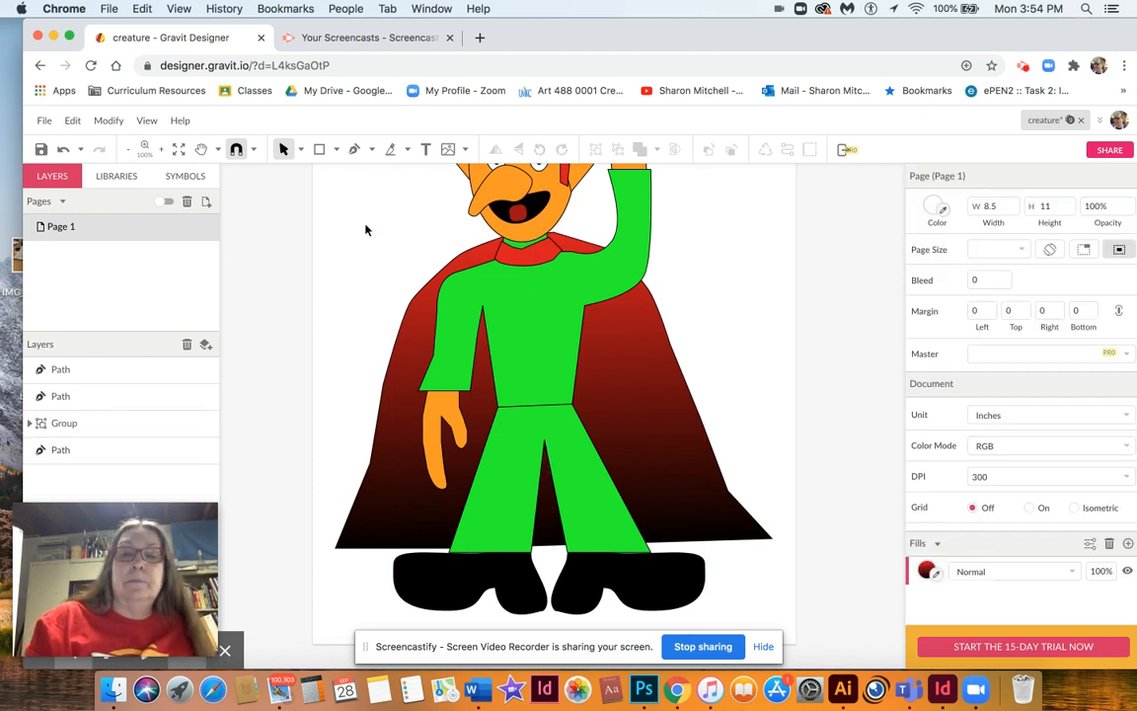
key(super+minus)
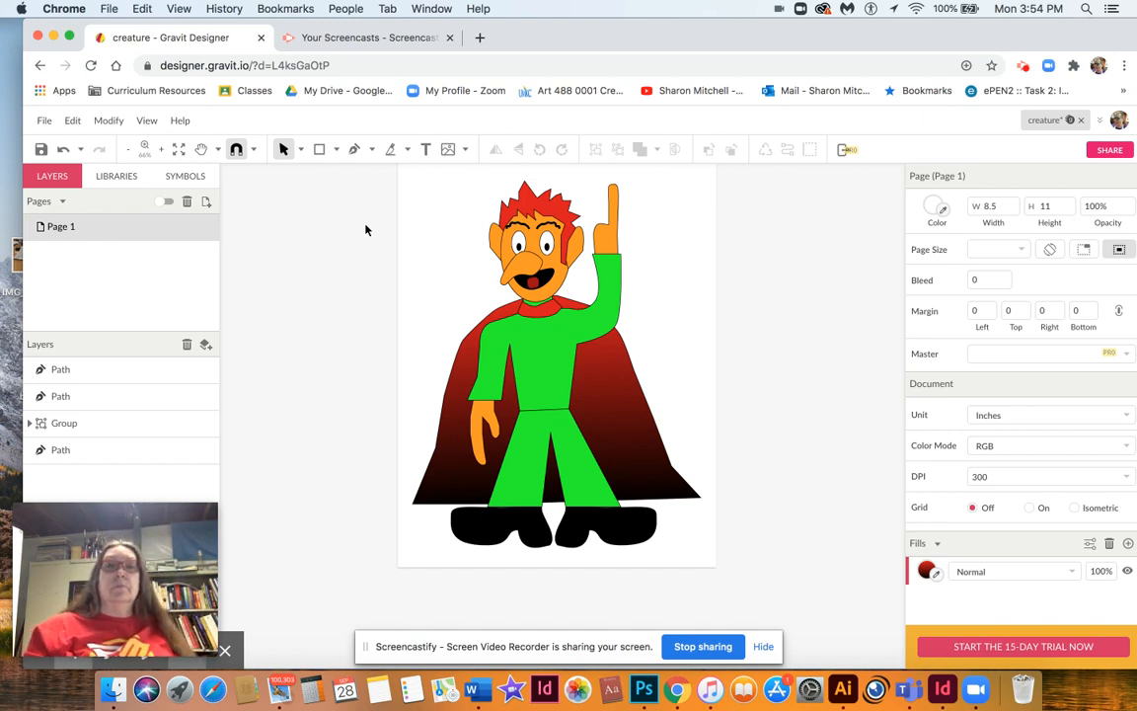
scroll(365, 229, up, 2)
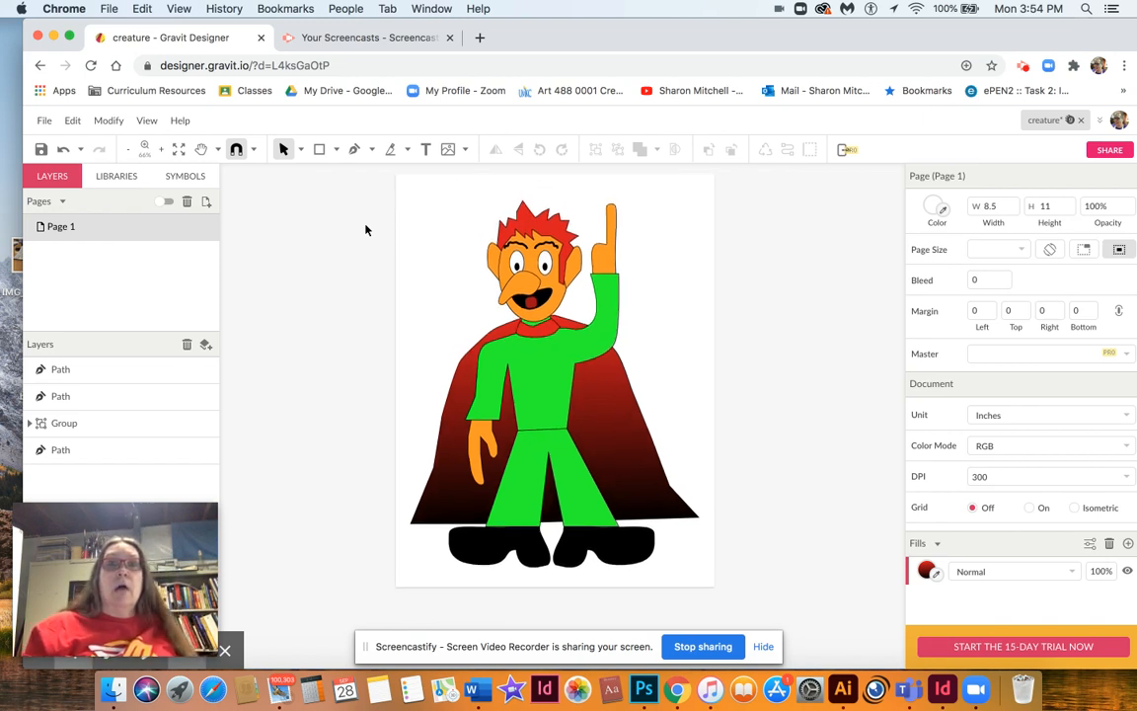